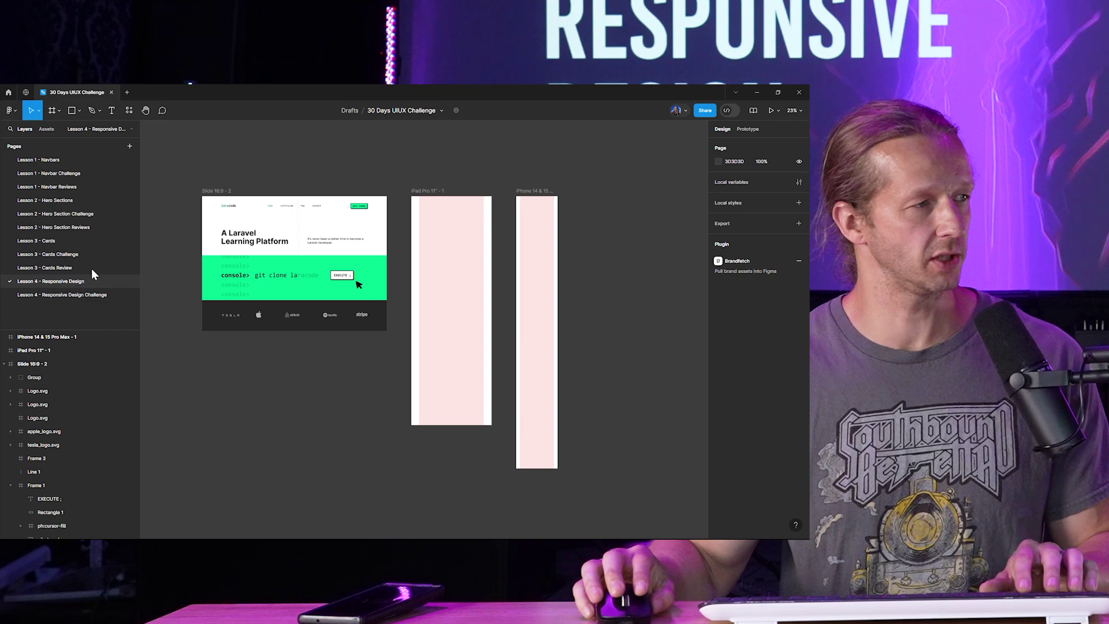
{"action": "scroll", "coordinate": [242, 268], "scroll_direction": "up", "scroll_amount": 5}
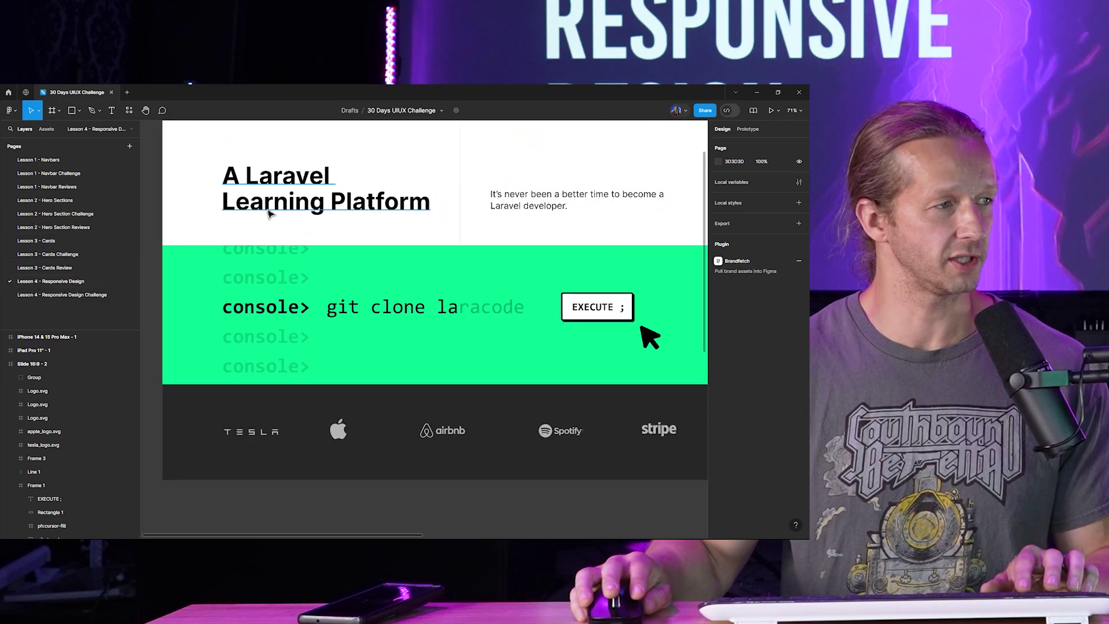
{"action": "scroll", "coordinate": [282, 199], "scroll_direction": "down", "scroll_amount": 4}
{"action": "left_click_drag", "start_coordinate": [339, 185], "coordinate": [354, 222]}
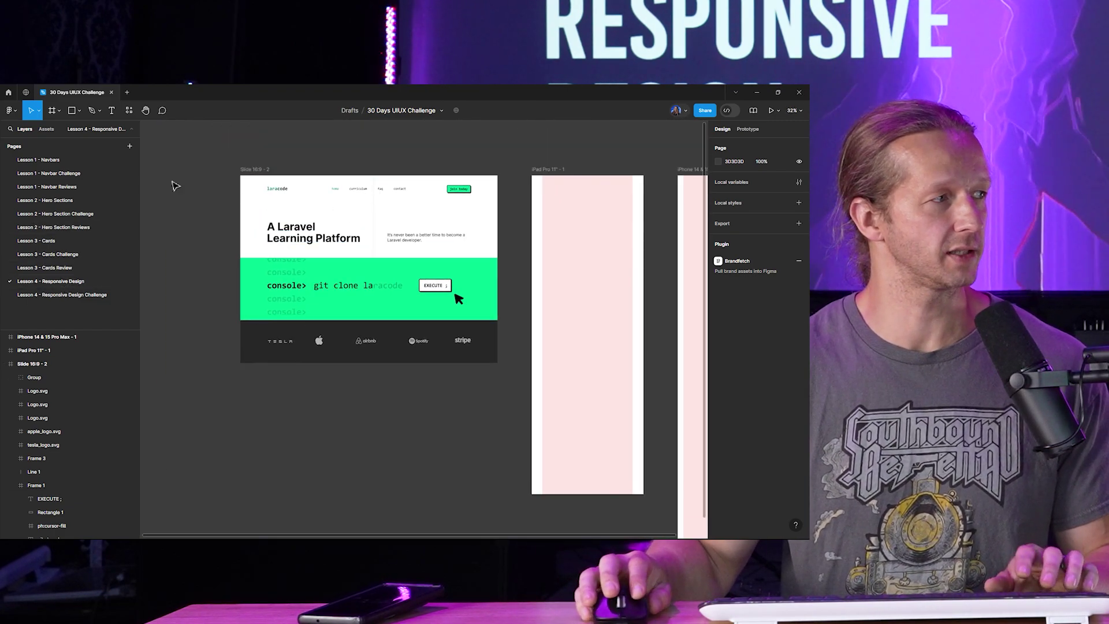
{"action": "left_click", "coordinate": [52, 160]}
{"action": "left_click", "coordinate": [52, 283]}
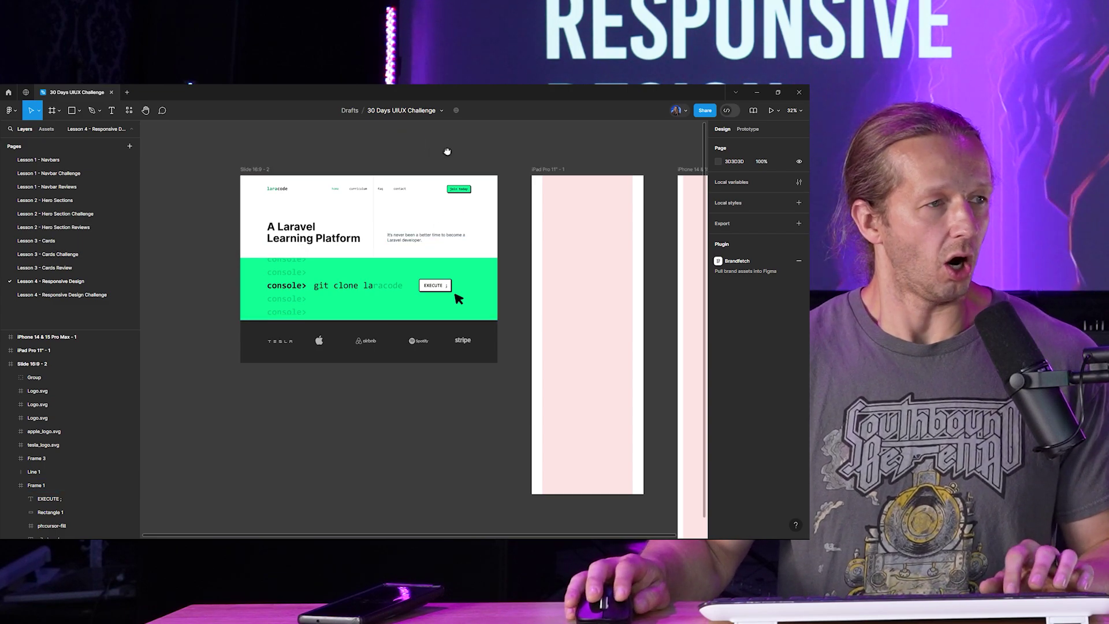
{"action": "left_click_drag", "start_coordinate": [447, 151], "coordinate": [413, 156]}
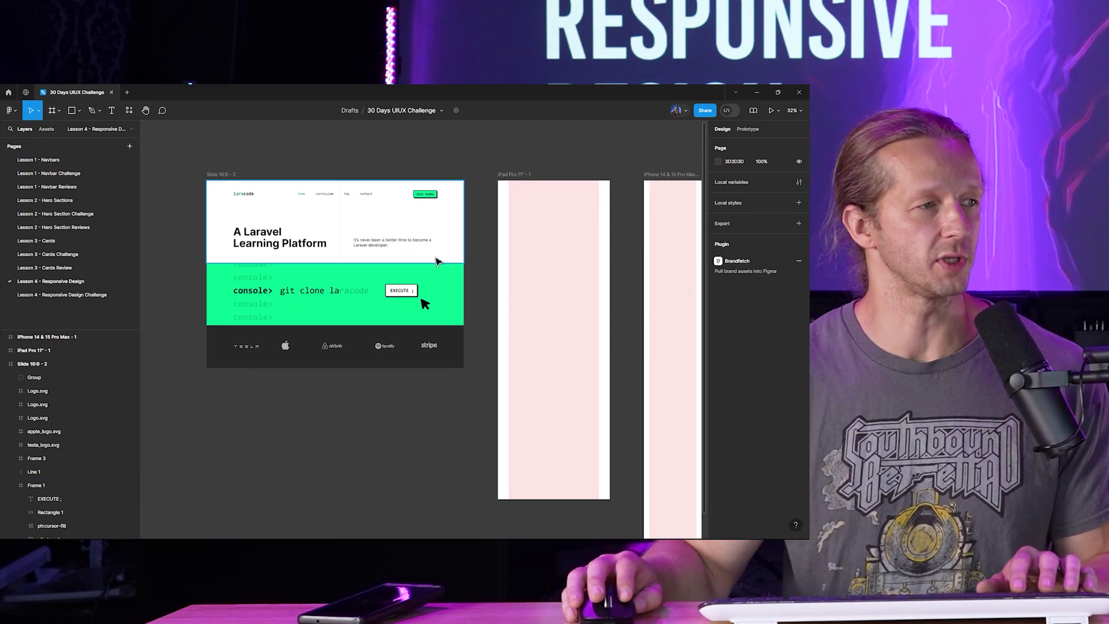
{"action": "scroll", "coordinate": [450, 167], "scroll_direction": "right", "scroll_amount": 8}
{"action": "left_click", "coordinate": [371, 195]}
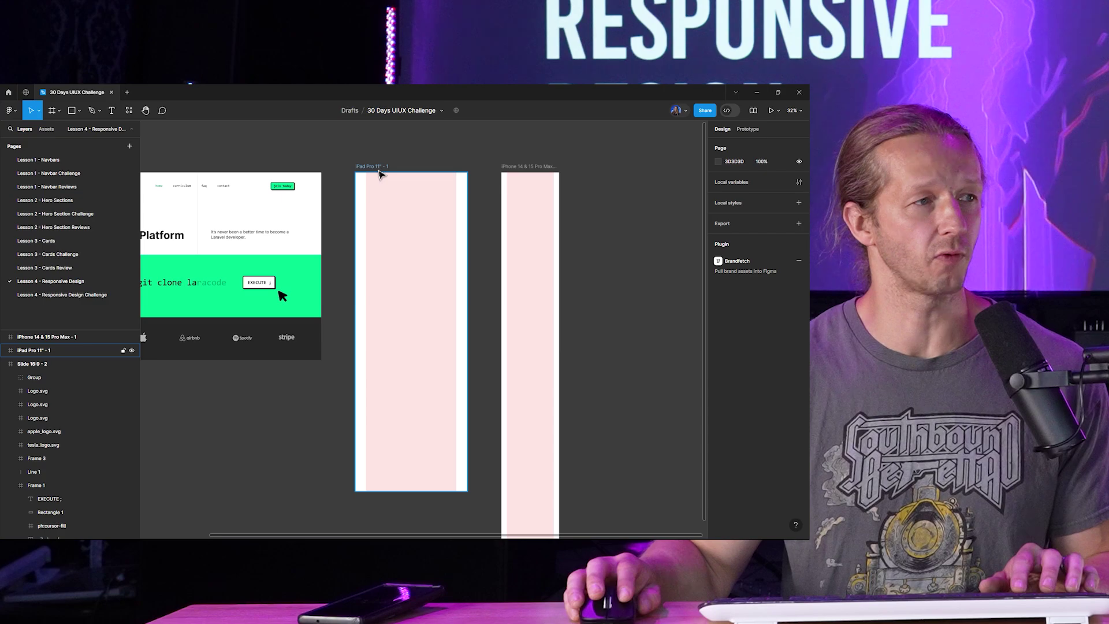
{"action": "left_click", "coordinate": [384, 161]}
{"action": "scroll", "coordinate": [456, 160], "scroll_direction": "left", "scroll_amount": 8}
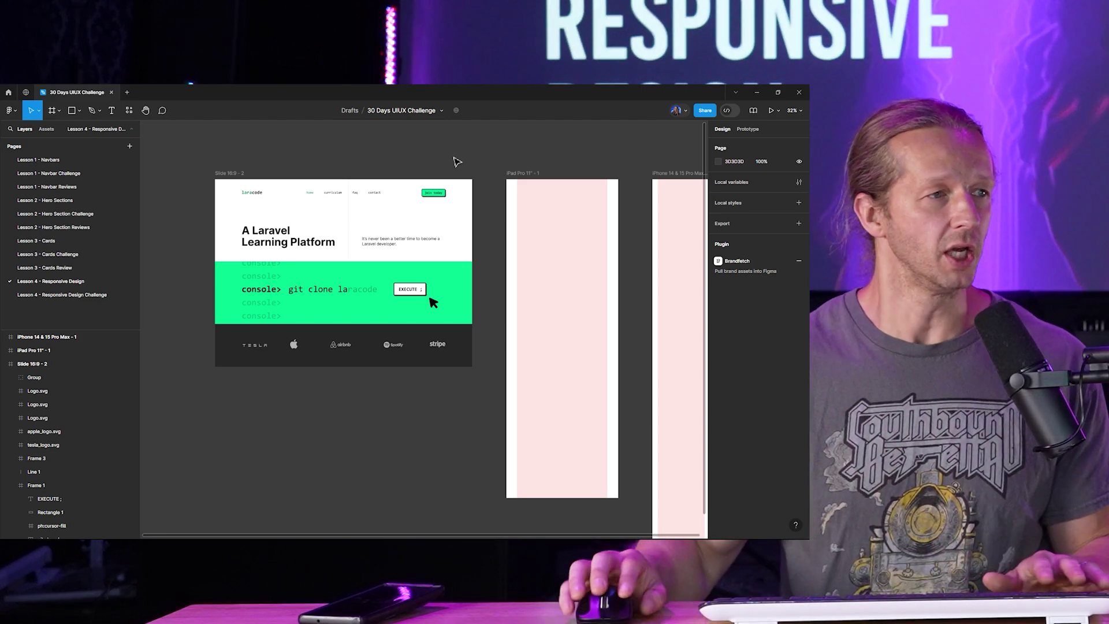
{"action": "left_click_drag", "start_coordinate": [572, 153], "coordinate": [514, 152]}
{"action": "left_click", "coordinate": [617, 174]}
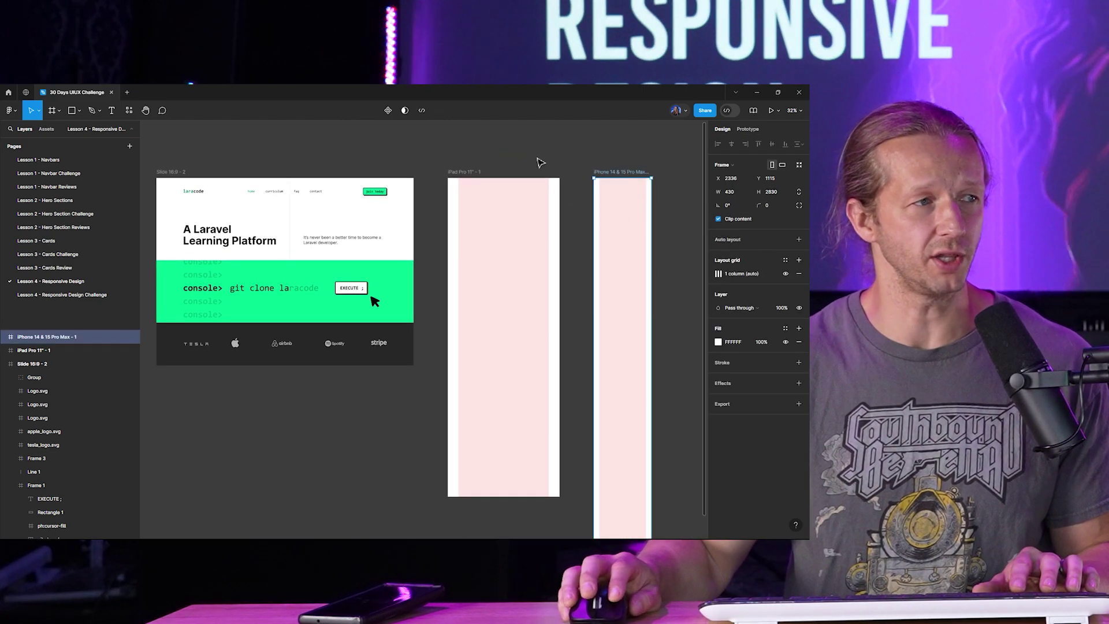
{"action": "left_click", "coordinate": [478, 148]}
{"action": "scroll", "coordinate": [455, 159], "scroll_direction": "left", "scroll_amount": 2}
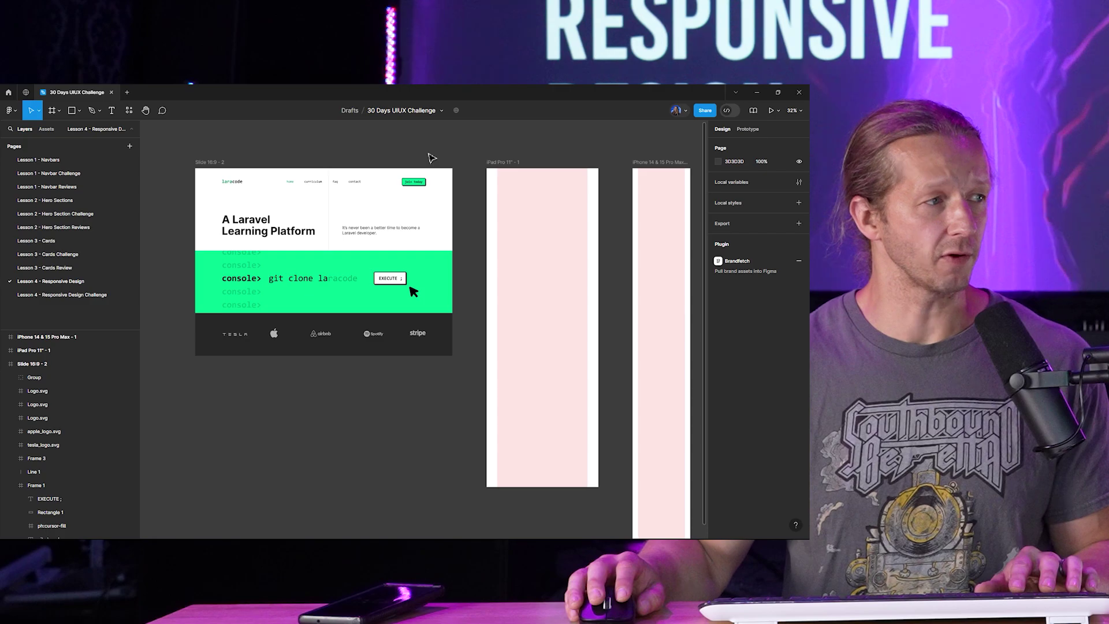
{"action": "scroll", "coordinate": [294, 208], "scroll_direction": "up", "scroll_amount": 5}
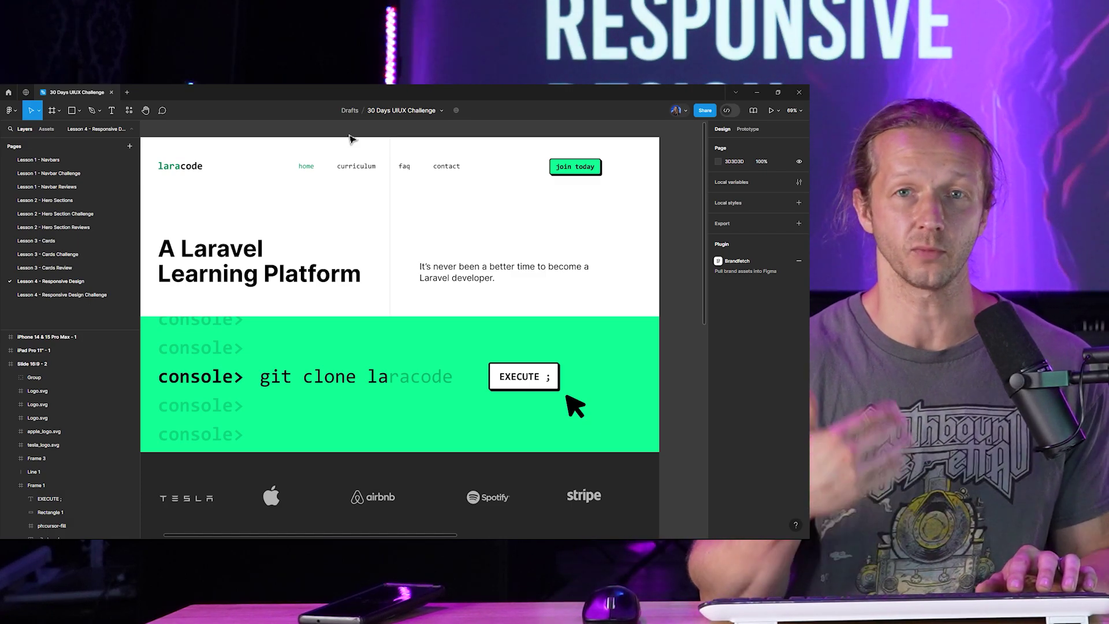
{"action": "key", "text": "shift+1"}
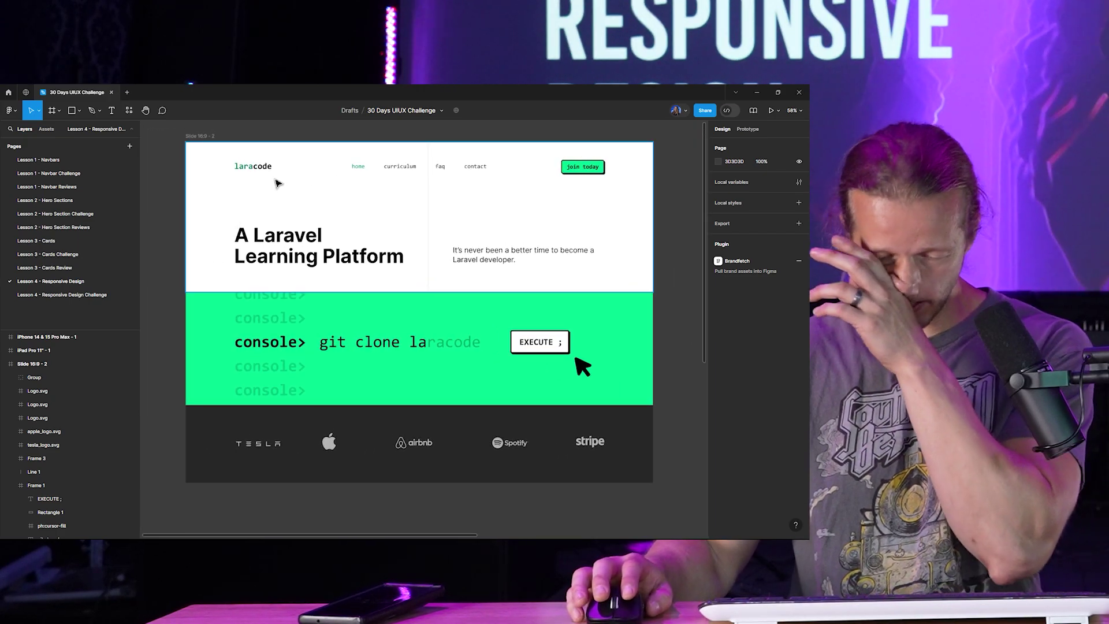
- Paste the laracode logo text from the landing slide into the iPad Pro 11" frame
{"action": "double_click", "coordinate": [254, 169]}
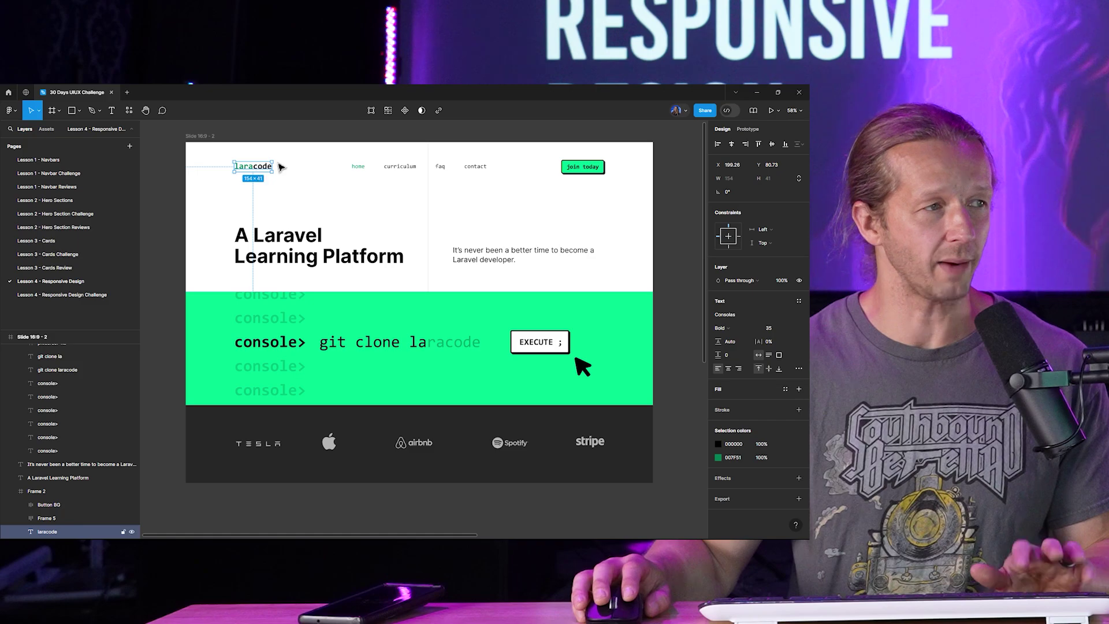
{"action": "left_click", "coordinate": [372, 135]}
{"action": "scroll", "coordinate": [372, 137], "scroll_direction": "down", "scroll_amount": 2}
{"action": "scroll", "coordinate": [349, 173], "scroll_direction": "right", "scroll_amount": 5}
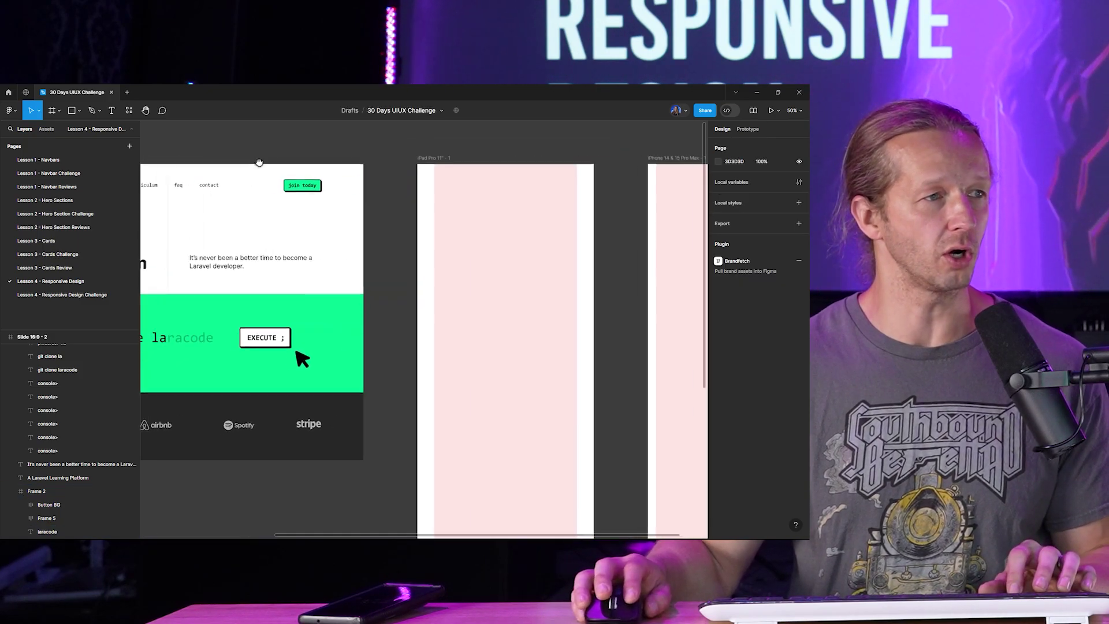
{"action": "left_click", "coordinate": [432, 160]}
{"action": "key", "text": "ctrl+v"}
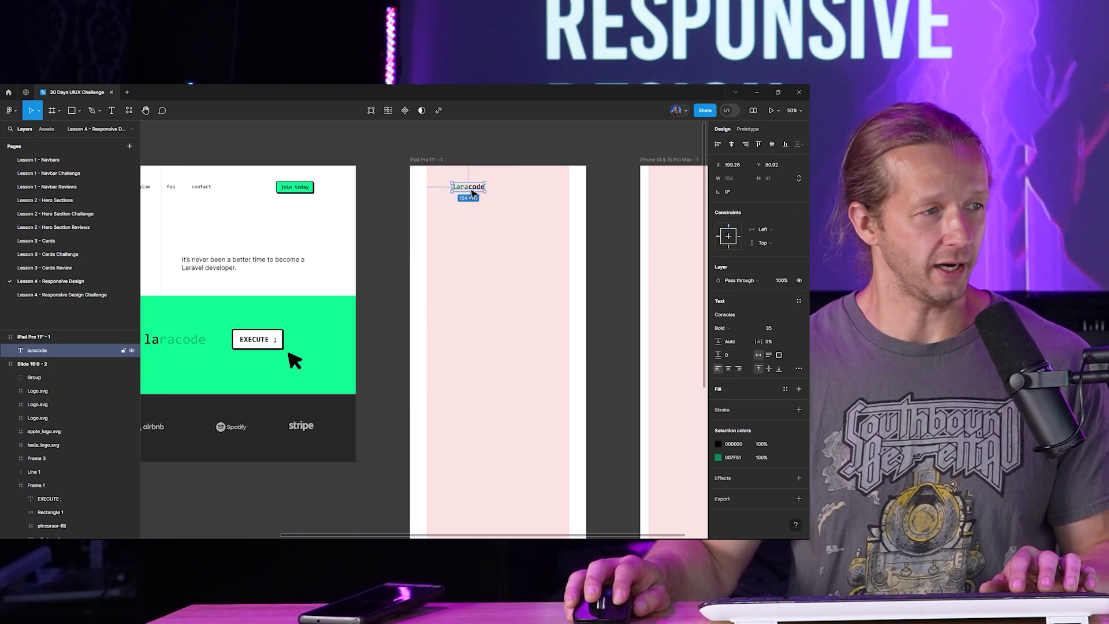
- Move the pasted laracode text to the iPad frame's top-left corner
{"action": "left_click_drag", "start_coordinate": [472, 194], "coordinate": [448, 189]}
{"action": "left_click", "coordinate": [465, 158]}
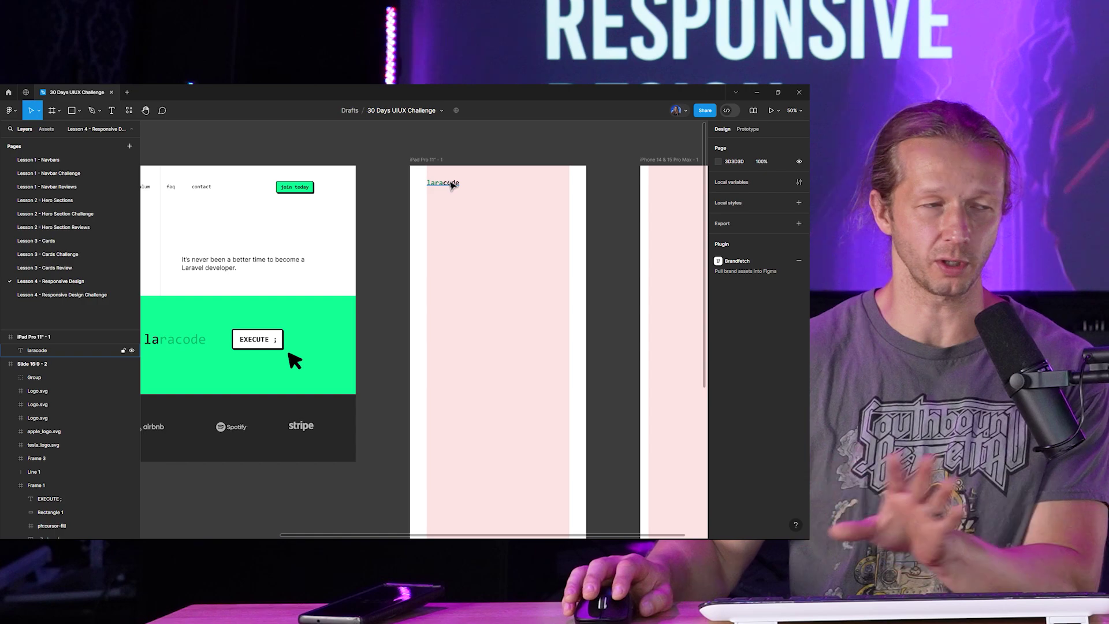
{"action": "left_click", "coordinate": [451, 183]}
{"action": "left_click", "coordinate": [378, 158]}
{"action": "left_click_drag", "start_coordinate": [372, 160], "coordinate": [436, 160]}
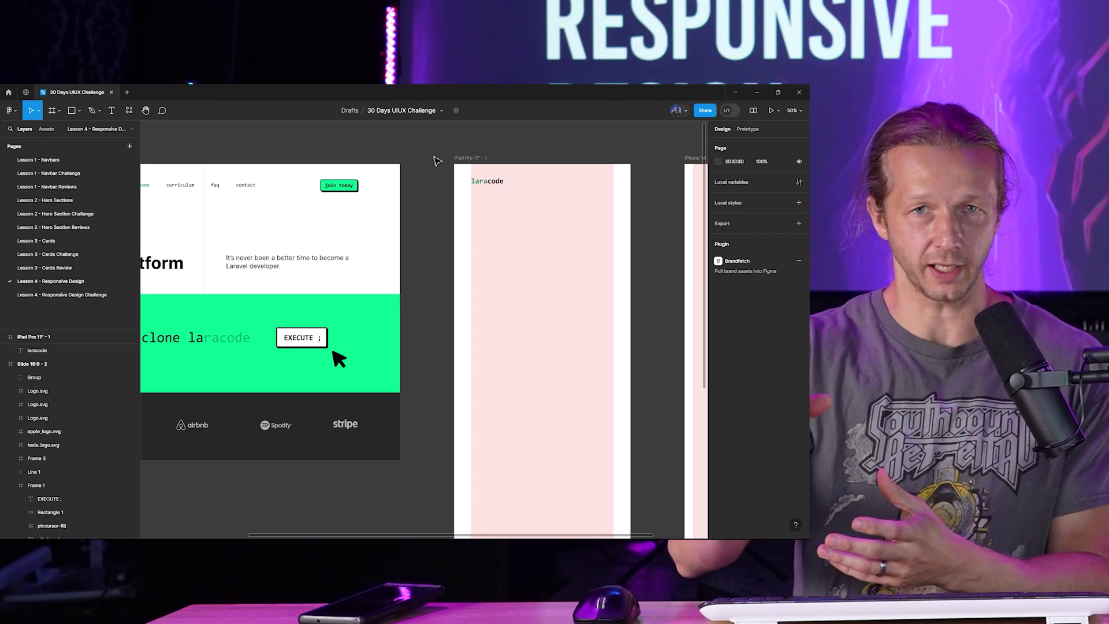
- Inspect the laracode logo text inside the iPad Pro 11" - 1 frame
{"action": "left_click", "coordinate": [482, 157]}
{"action": "left_click", "coordinate": [515, 152]}
{"action": "left_click", "coordinate": [488, 158]}
{"action": "scroll", "coordinate": [456, 173], "scroll_direction": "up", "scroll_amount": 5}
{"action": "scroll", "coordinate": [391, 183], "scroll_direction": "down", "scroll_amount": 10}
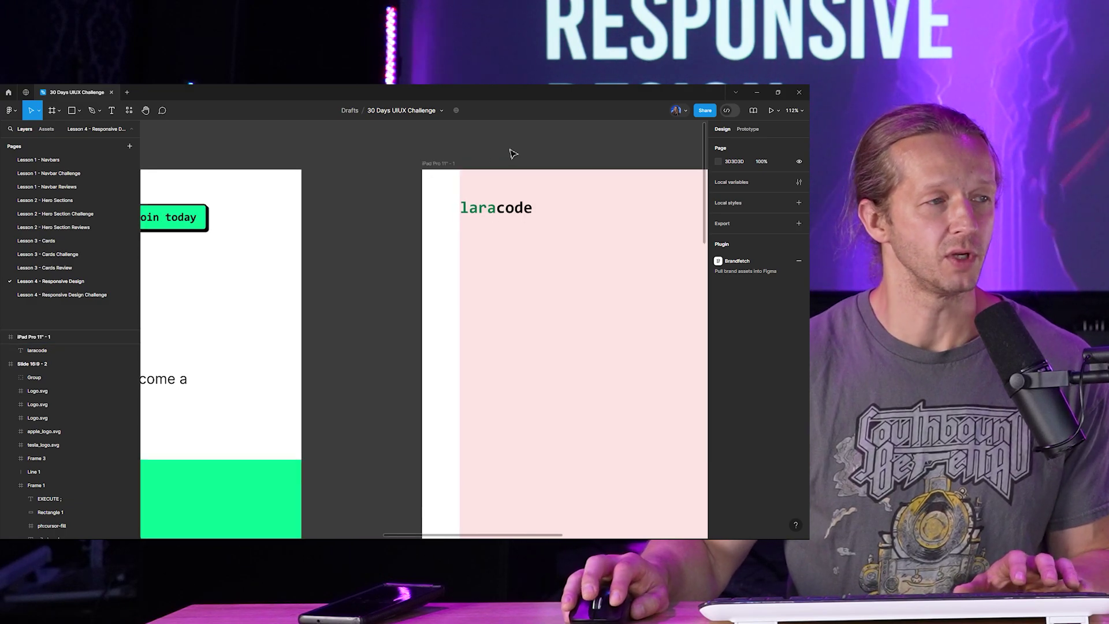
{"action": "left_click", "coordinate": [502, 179]}
{"action": "left_click", "coordinate": [529, 148]}
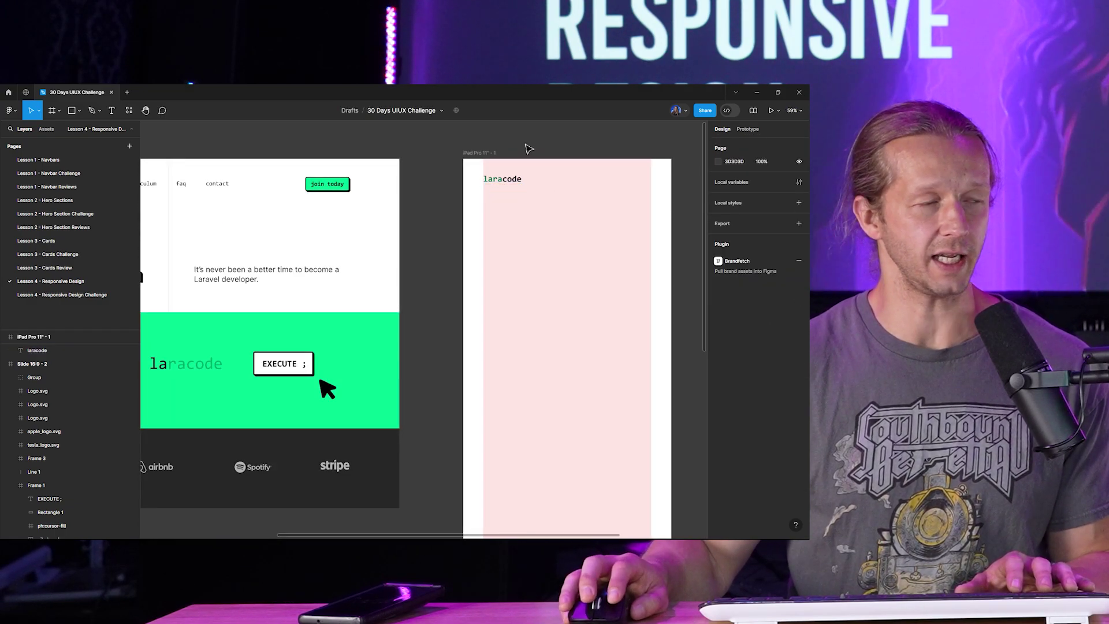
{"action": "left_click", "coordinate": [506, 183]}
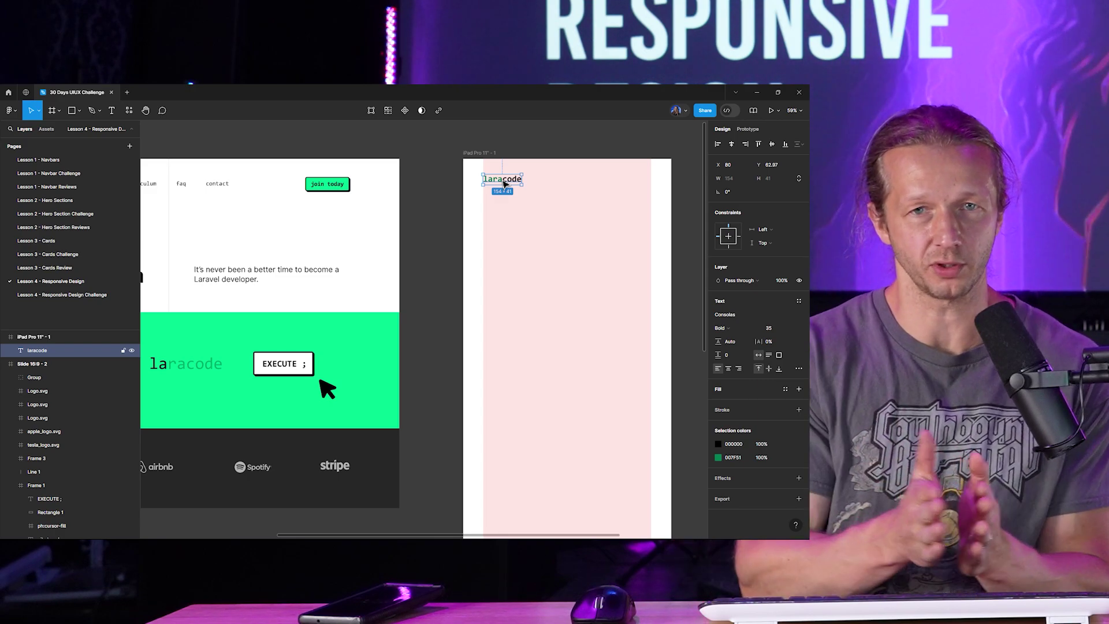
{"action": "left_click", "coordinate": [501, 147]}
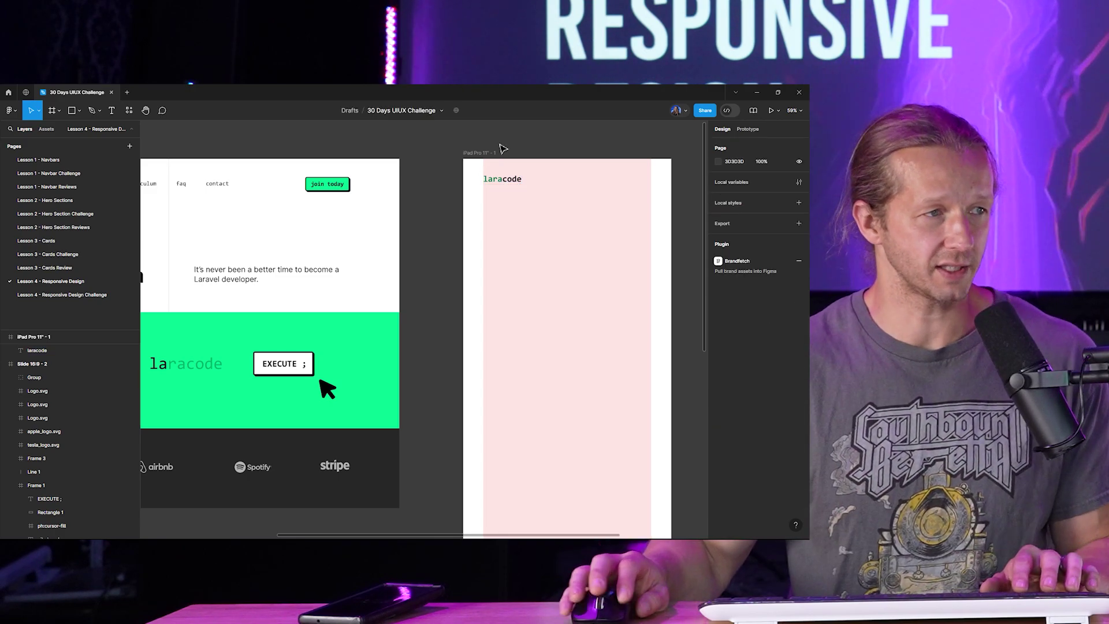
{"action": "left_click", "coordinate": [505, 179]}
{"action": "left_click", "coordinate": [563, 139]}
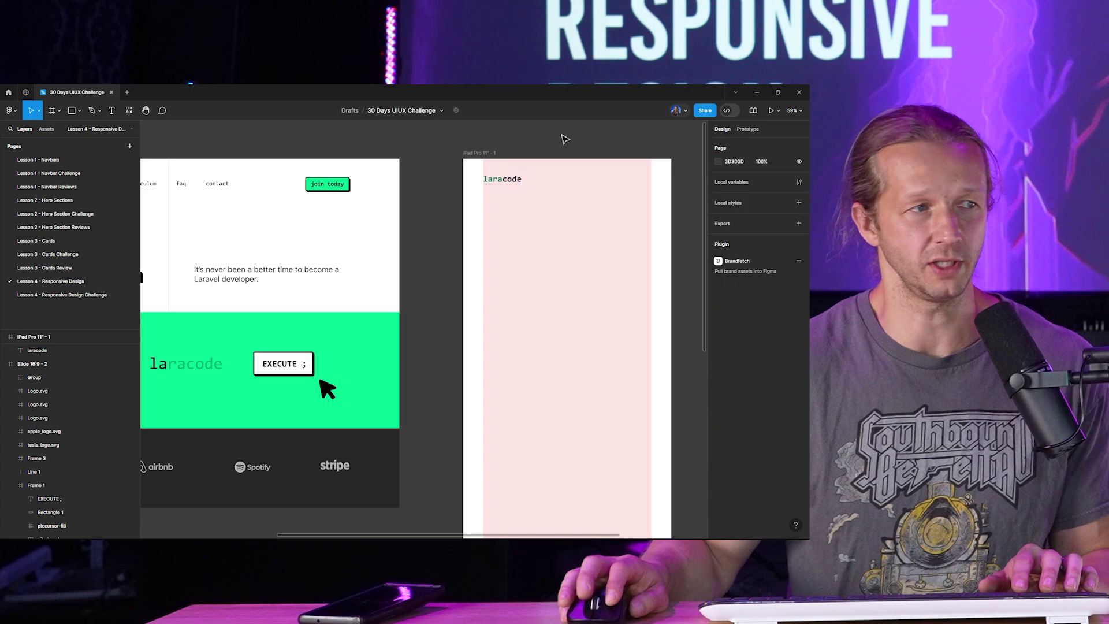
- Inspect the desktop hero's home, curriculum, faq and contact nav links together
{"action": "scroll", "coordinate": [544, 165], "scroll_direction": "up", "scroll_amount": 3}
{"action": "left_click_drag", "start_coordinate": [546, 166], "coordinate": [445, 165]}
{"action": "scroll", "coordinate": [460, 189], "scroll_direction": "down", "scroll_amount": 1}
{"action": "scroll", "coordinate": [460, 189], "scroll_direction": "down", "scroll_amount": 4}
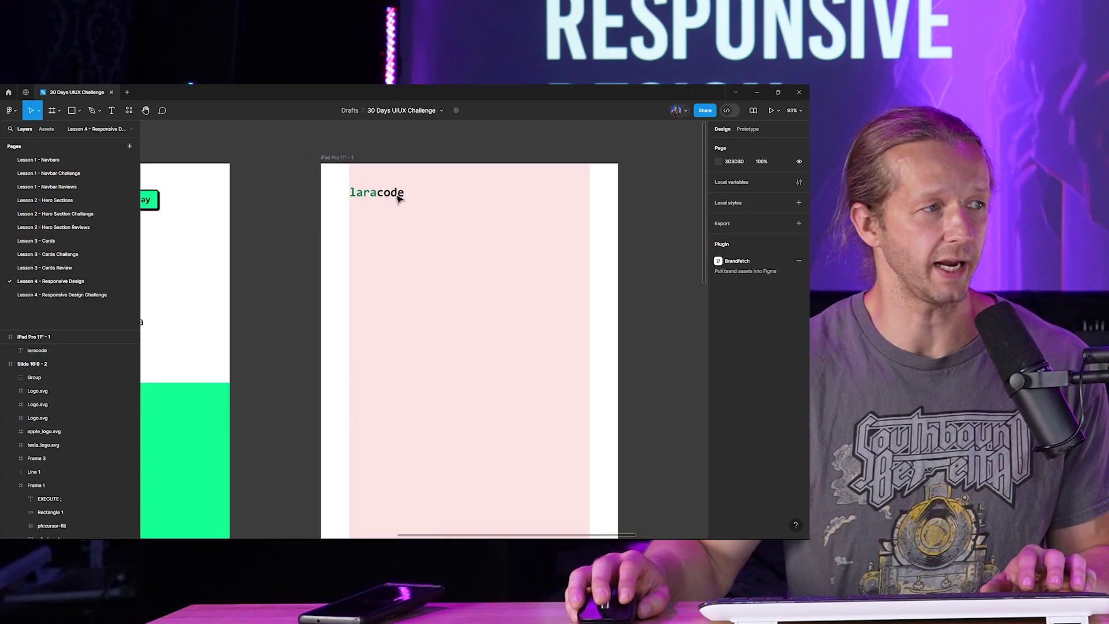
{"action": "scroll", "coordinate": [296, 203], "scroll_direction": "left", "scroll_amount": 6}
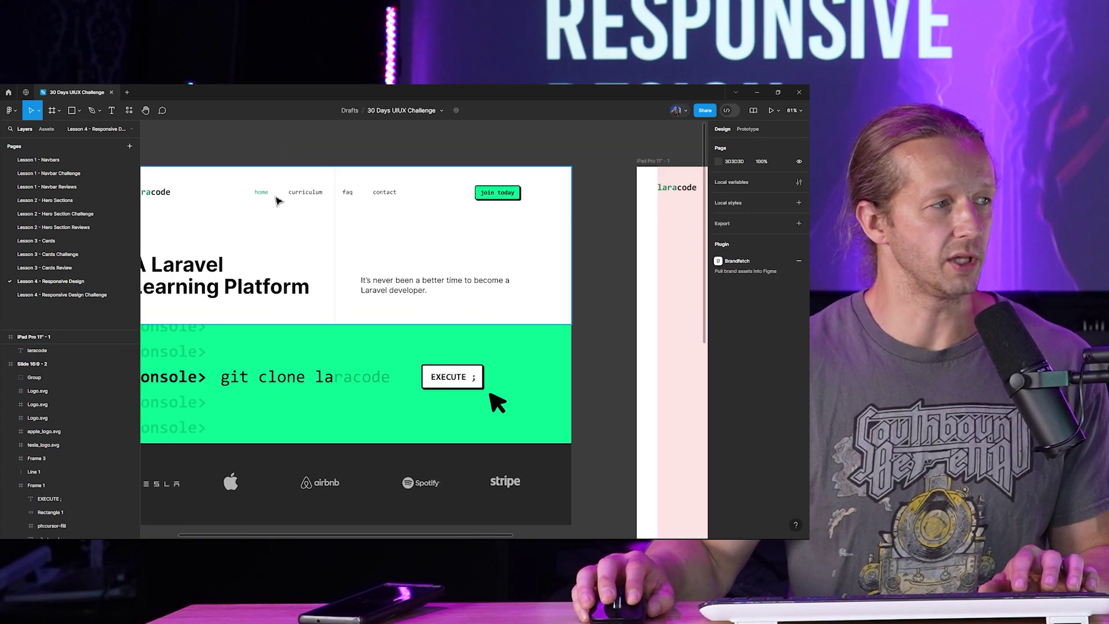
{"action": "scroll", "coordinate": [401, 221], "scroll_direction": "down", "scroll_amount": 2}
{"action": "scroll", "coordinate": [471, 223], "scroll_direction": "right", "scroll_amount": 2}
{"action": "scroll", "coordinate": [238, 183], "scroll_direction": "up", "scroll_amount": 5}
{"action": "scroll", "coordinate": [235, 187], "scroll_direction": "up", "scroll_amount": 1}
{"action": "left_click", "coordinate": [235, 187]}
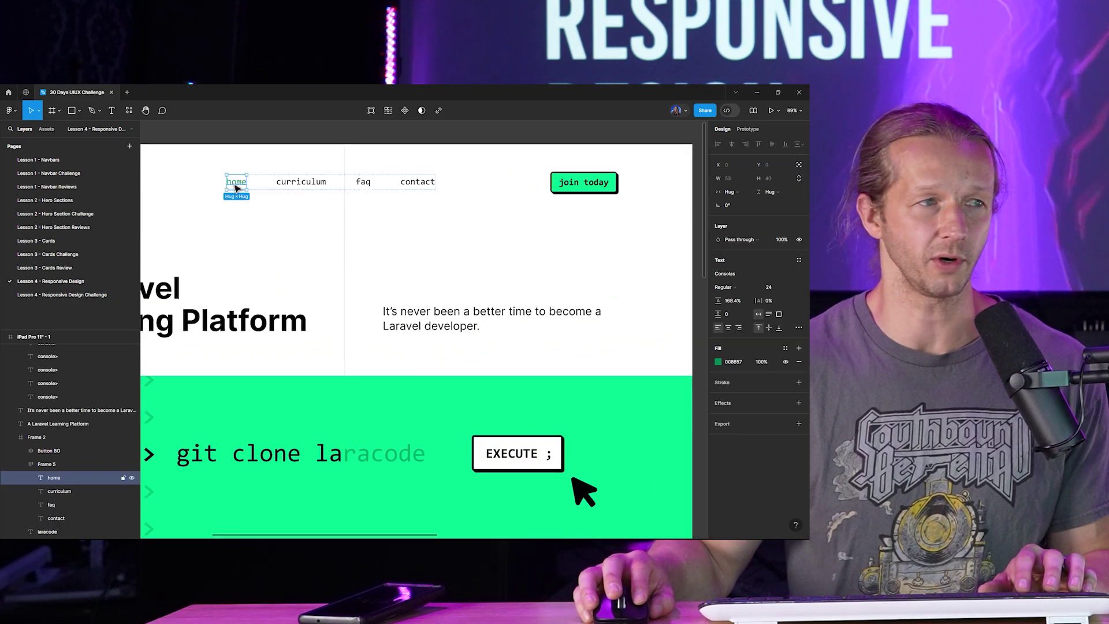
{"action": "left_click", "coordinate": [325, 187], "text": "shift"}
{"action": "left_click", "coordinate": [364, 186], "text": "shift"}
{"action": "left_click", "coordinate": [414, 191], "text": "shift"}
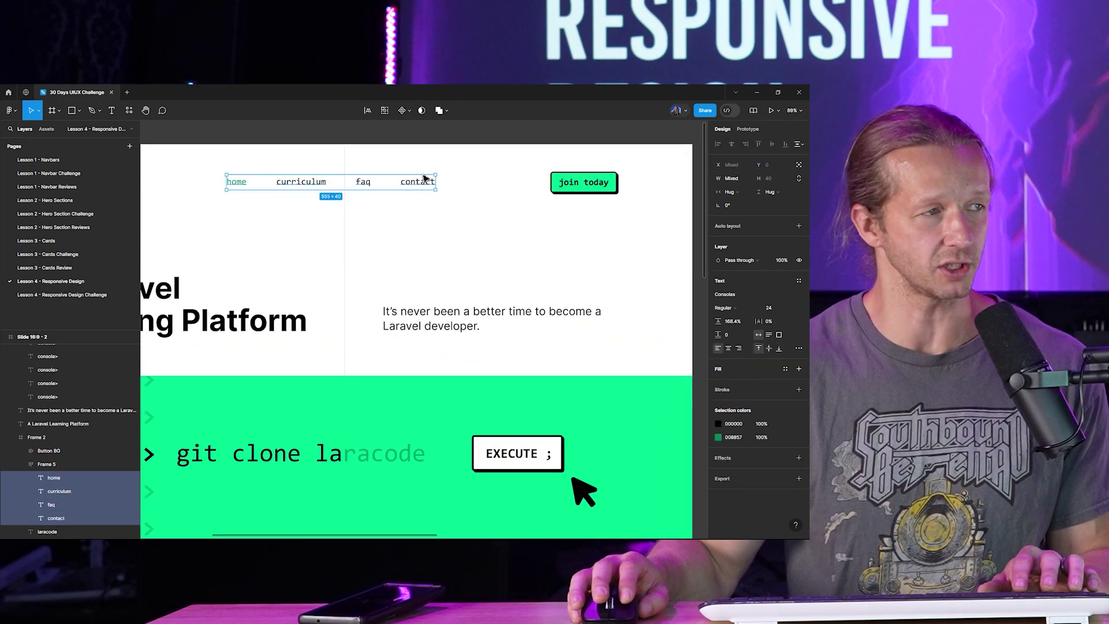
{"action": "left_click", "coordinate": [409, 139]}
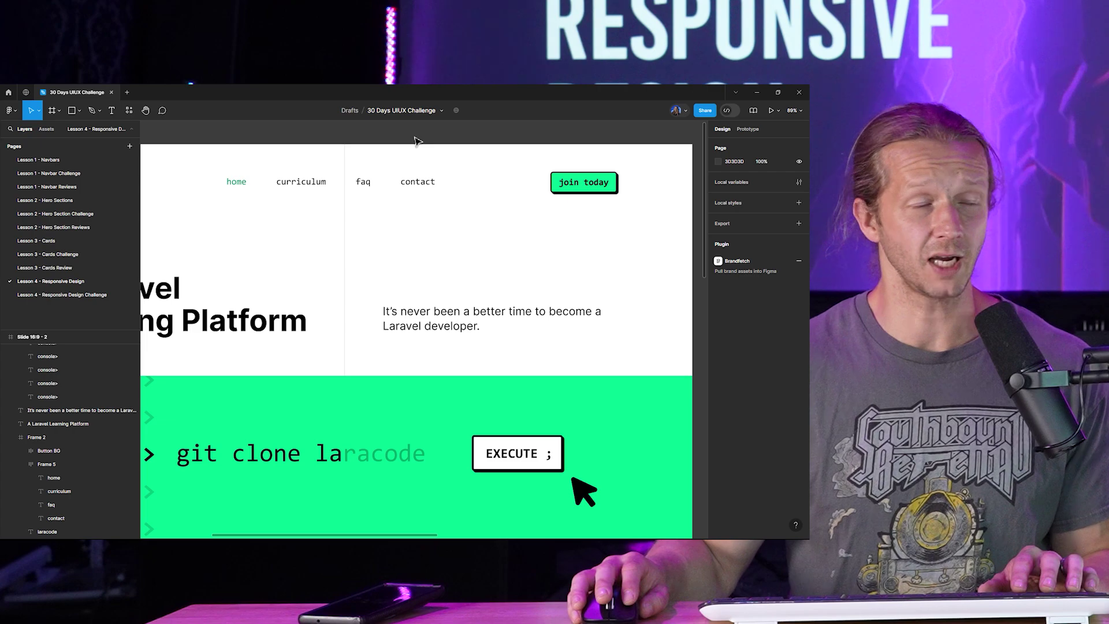
{"action": "left_click", "coordinate": [413, 182]}
{"action": "left_click", "coordinate": [364, 182], "text": "shift"}
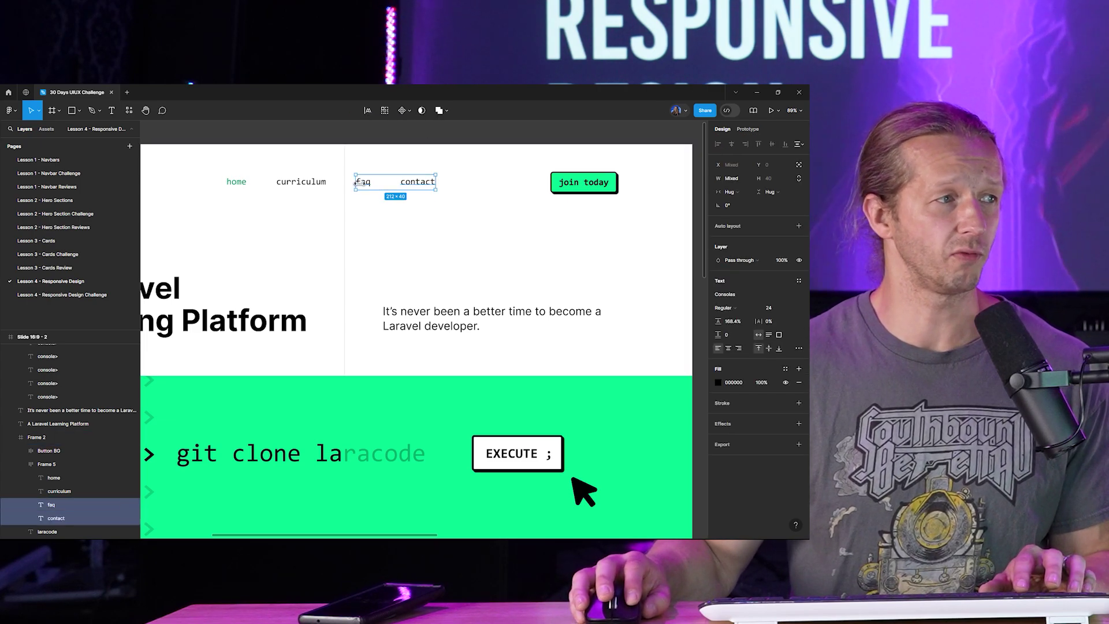
{"action": "left_click", "coordinate": [298, 182], "text": "shift"}
{"action": "left_click", "coordinate": [237, 182], "text": "shift"}
{"action": "left_click", "coordinate": [277, 137]}
- Compare the iPad Pro frame with the full desktop hero slide, ending on the hero
{"action": "scroll", "coordinate": [315, 138], "scroll_direction": "down", "scroll_amount": 2}
{"action": "left_click_drag", "start_coordinate": [620, 174], "coordinate": [484, 215]}
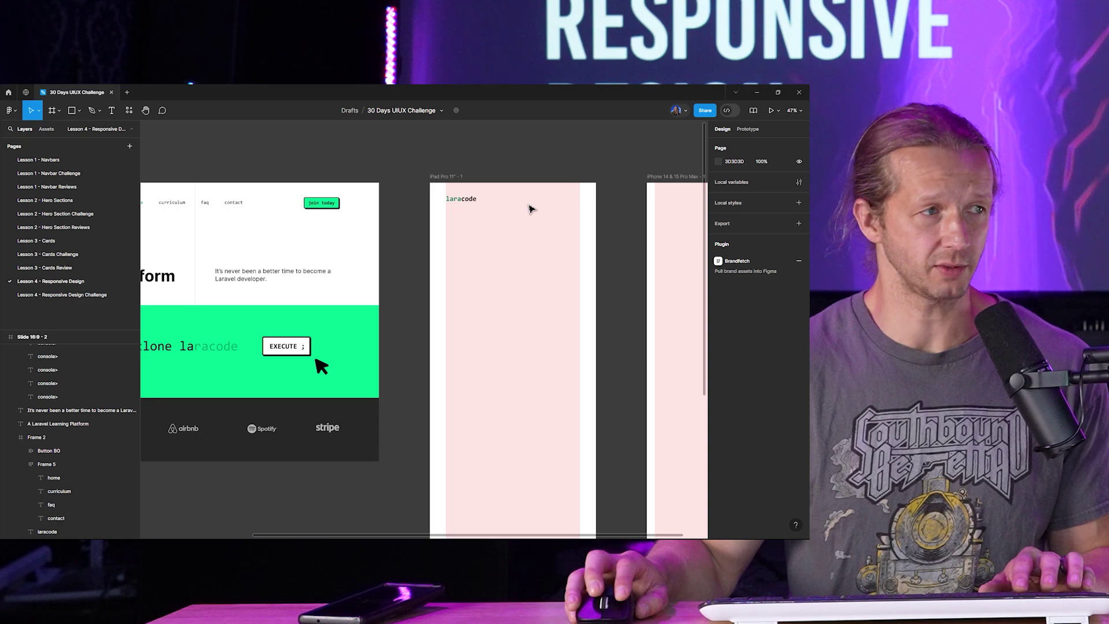
{"action": "scroll", "coordinate": [536, 212], "scroll_direction": "up", "scroll_amount": 3}
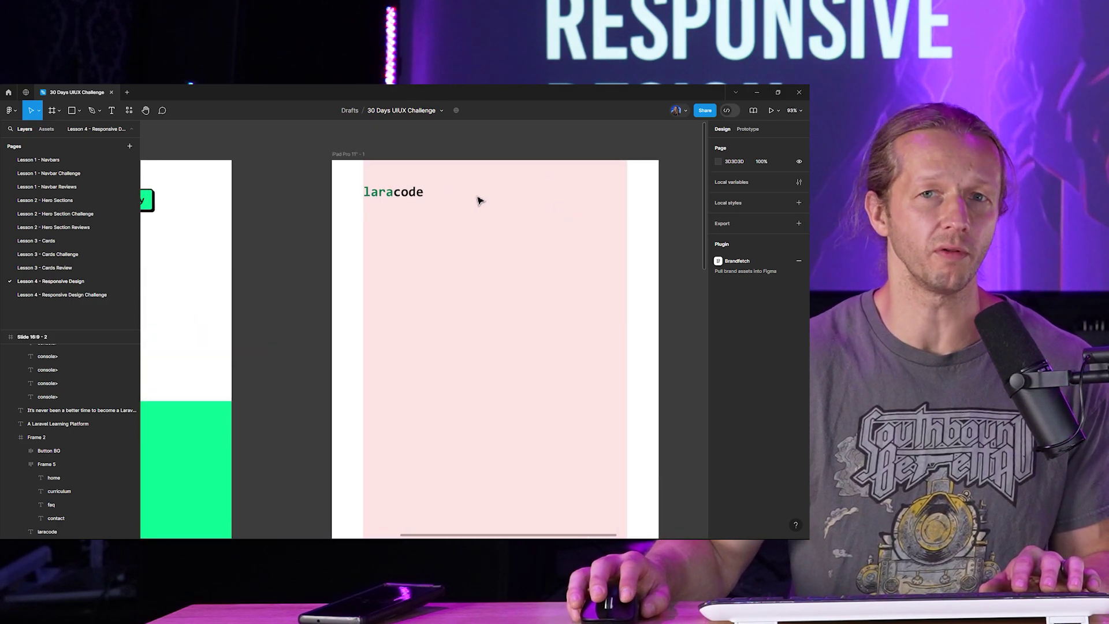
{"action": "scroll", "coordinate": [479, 200], "scroll_direction": "down", "scroll_amount": 3}
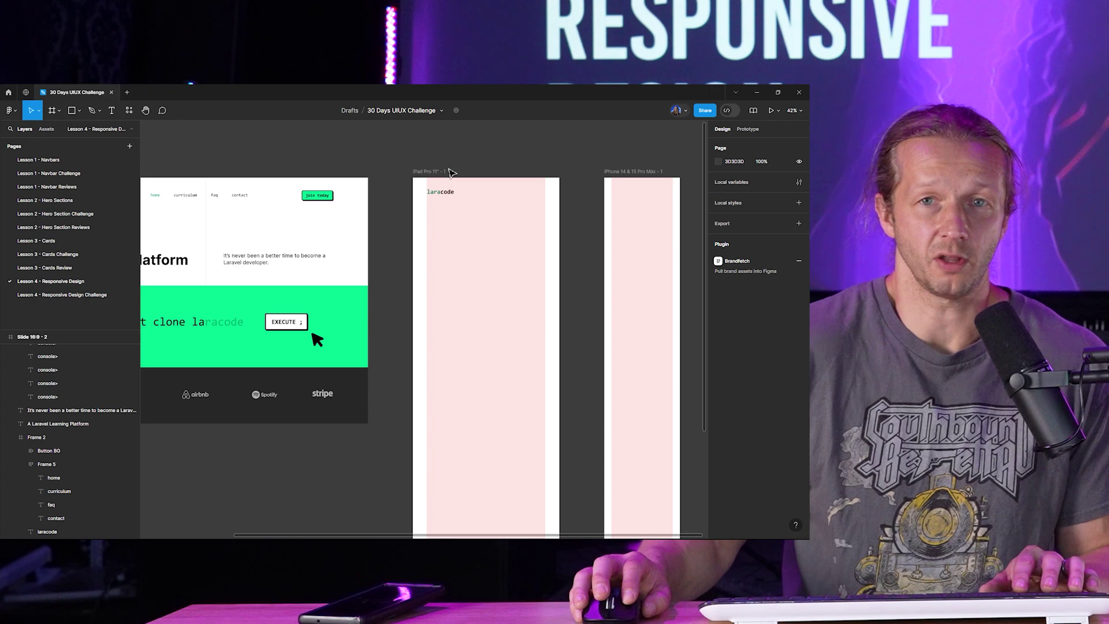
{"action": "left_click_drag", "start_coordinate": [315, 164], "coordinate": [392, 161]}
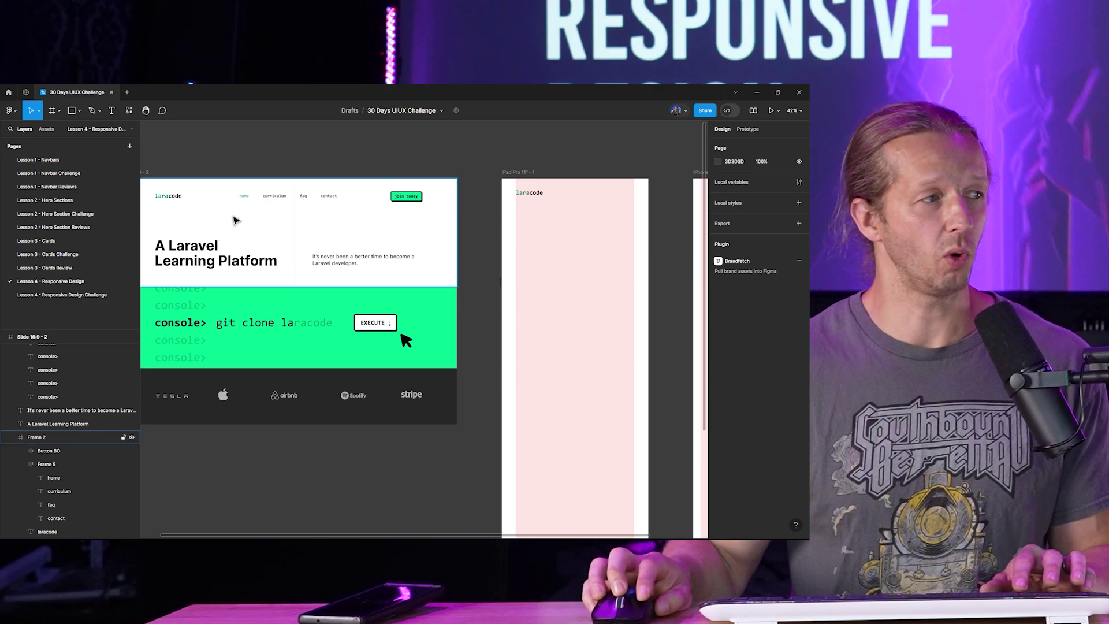
{"action": "scroll", "coordinate": [244, 198], "scroll_direction": "up", "scroll_amount": 5}
{"action": "scroll", "coordinate": [271, 198], "scroll_direction": "down", "scroll_amount": 3}
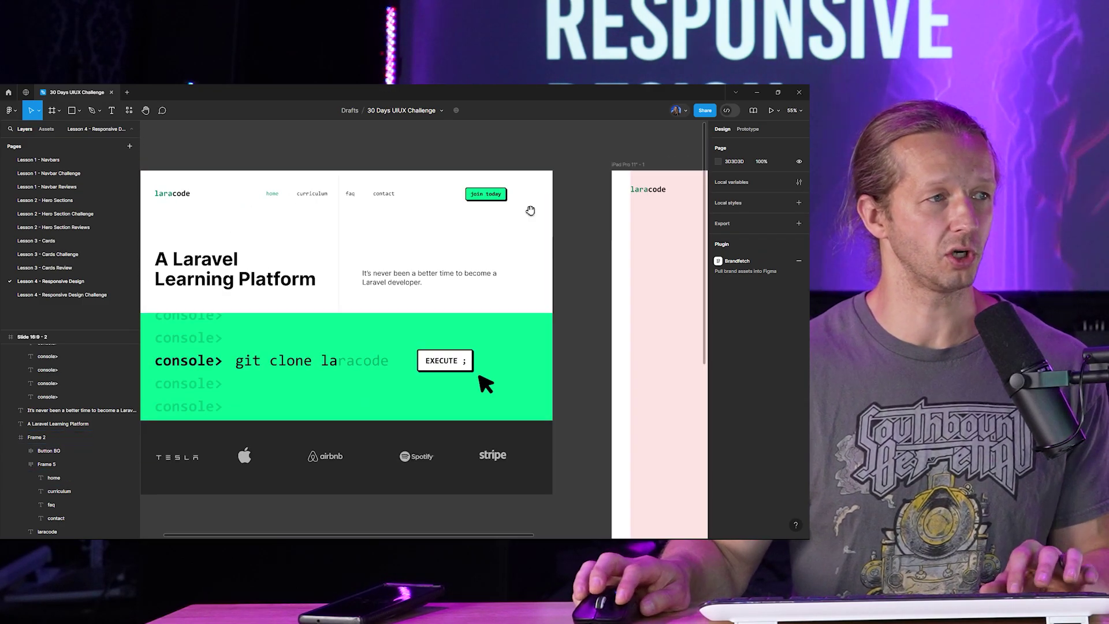
{"action": "left_click_drag", "start_coordinate": [527, 210], "coordinate": [305, 236]}
{"action": "scroll", "coordinate": [303, 231], "scroll_direction": "up", "scroll_amount": 2}
{"action": "left_click_drag", "start_coordinate": [388, 209], "coordinate": [456, 205]}
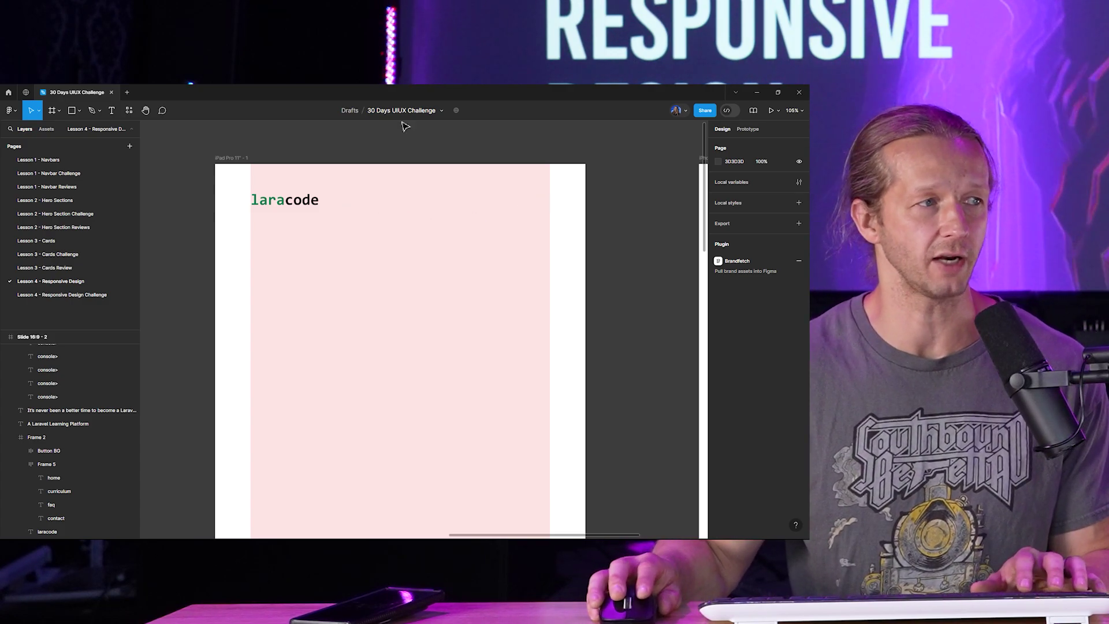
{"action": "scroll", "coordinate": [367, 142], "scroll_direction": "down", "scroll_amount": 2}
{"action": "left_click_drag", "start_coordinate": [255, 142], "coordinate": [587, 198]}
- Select the whole join today button in the desktop navbar
{"action": "scroll", "coordinate": [487, 188], "scroll_direction": "up", "scroll_amount": 3}
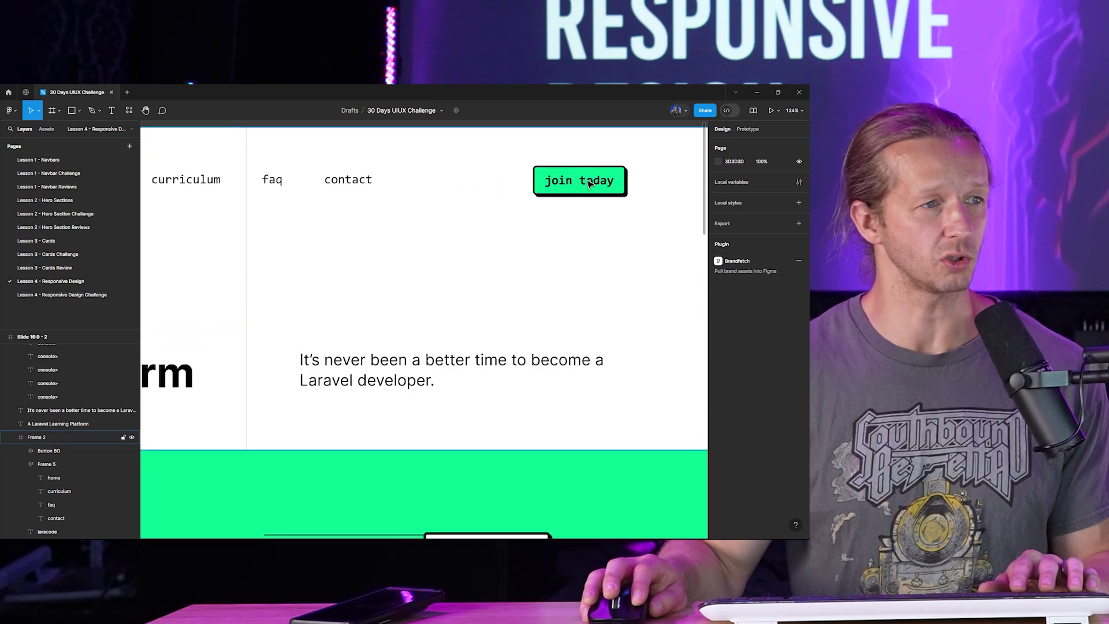
{"action": "left_click", "coordinate": [589, 181]}
{"action": "double_click", "coordinate": [590, 180]}
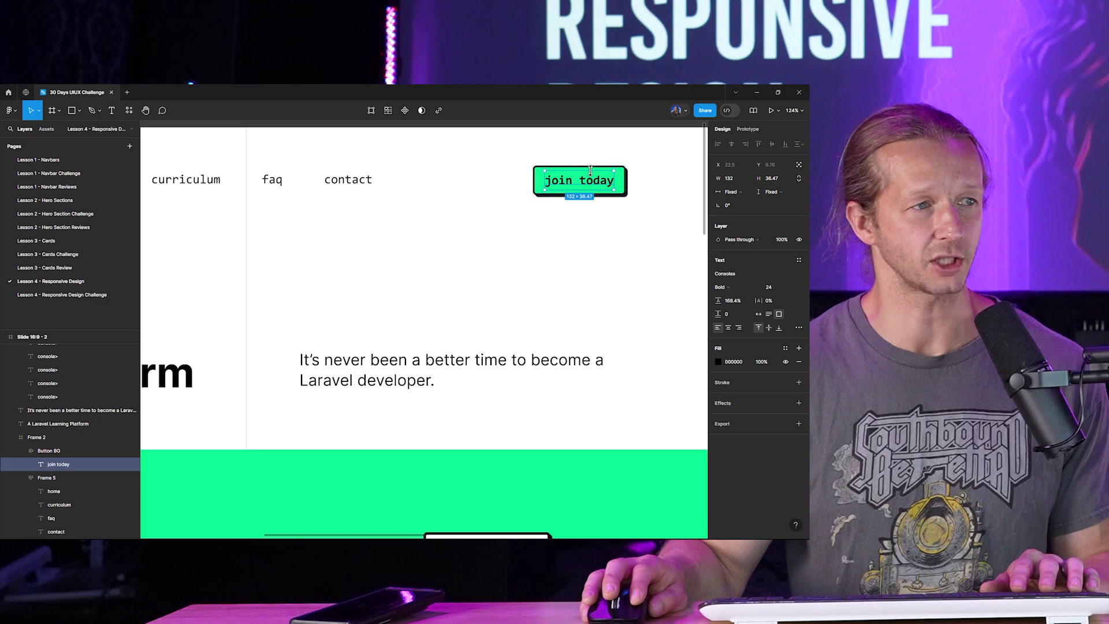
{"action": "left_click", "coordinate": [599, 168]}
{"action": "scroll", "coordinate": [596, 166], "scroll_direction": "down", "scroll_amount": 5}
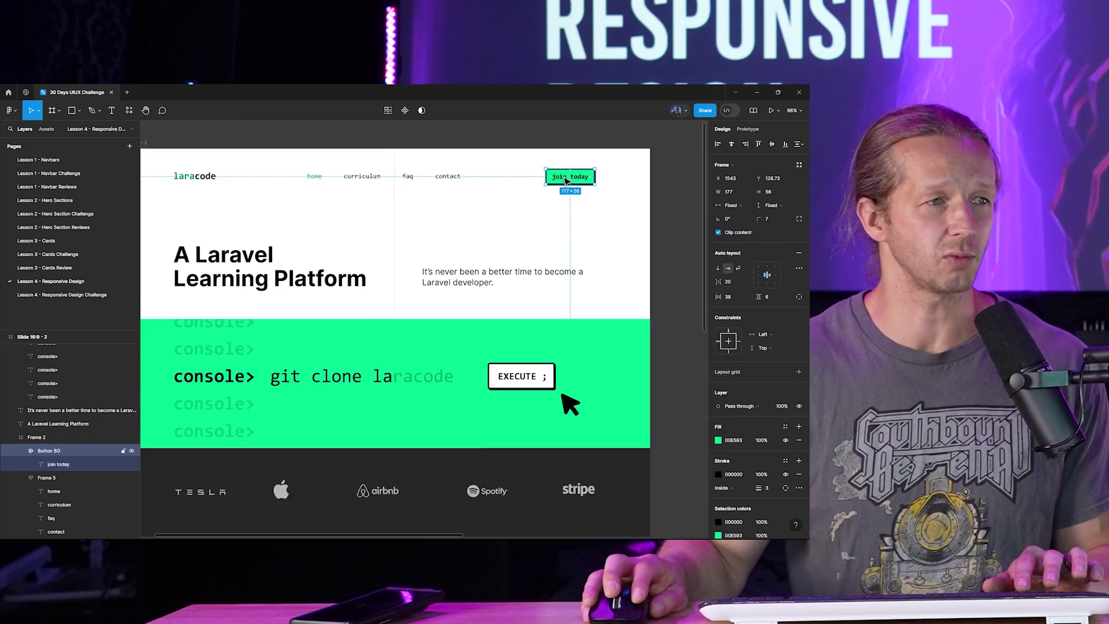
{"action": "left_click", "coordinate": [552, 137]}
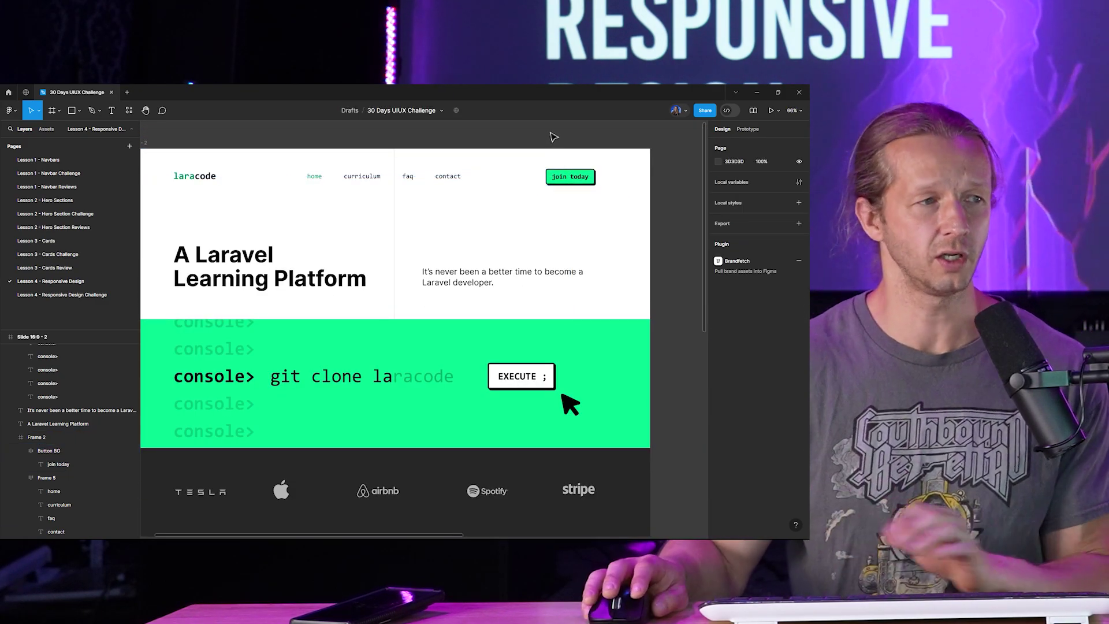
- Place a copy of the join today button in the iPad Pro frame beside the logo
{"action": "scroll", "coordinate": [574, 185], "scroll_direction": "down", "scroll_amount": 4}
{"action": "left_click_drag", "start_coordinate": [581, 186], "coordinate": [440, 197]}
{"action": "left_click", "coordinate": [257, 203]}
{"action": "scroll", "coordinate": [440, 196], "scroll_direction": "up", "scroll_amount": 5}
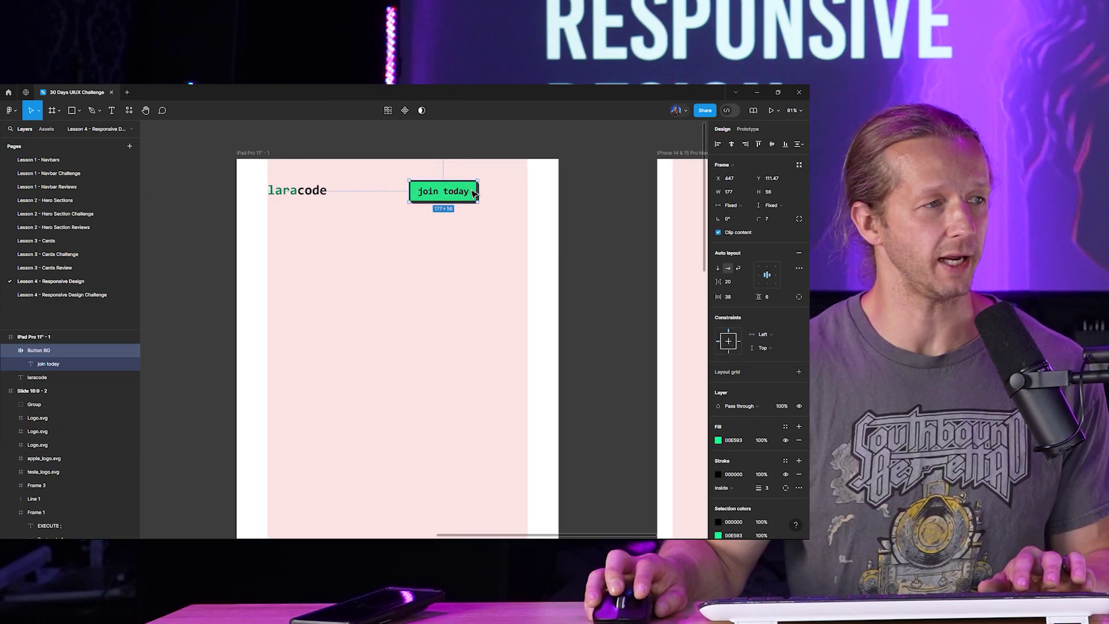
{"action": "scroll", "coordinate": [439, 194], "scroll_direction": "up", "scroll_amount": 2}
{"action": "scroll", "coordinate": [439, 194], "scroll_direction": "up", "scroll_amount": 1}
{"action": "left_click", "coordinate": [543, 196]}
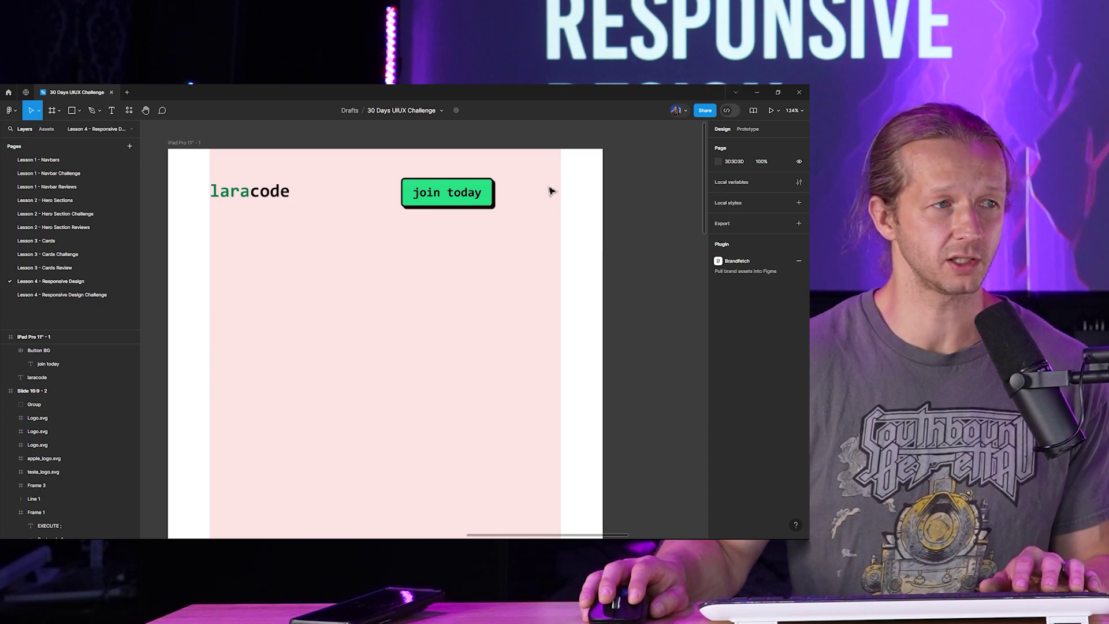
- Add the jam:menu hamburger icon from the Iconify plugin right of join today
{"action": "right_click", "coordinate": [606, 184]}
{"action": "mouse_move", "coordinate": [647, 251]}
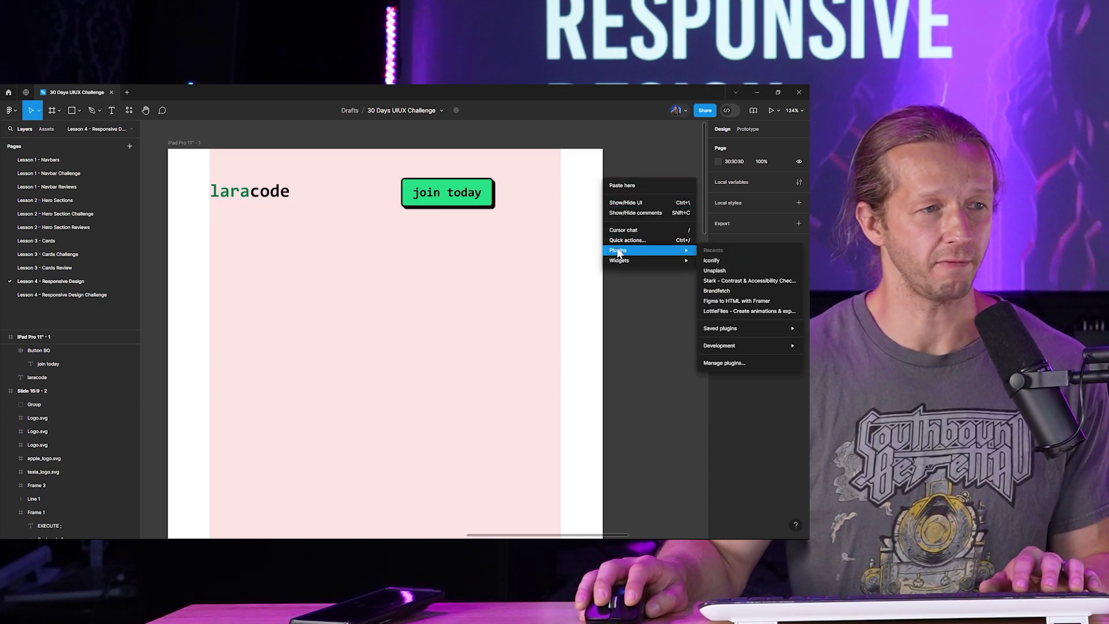
{"action": "left_click", "coordinate": [724, 263]}
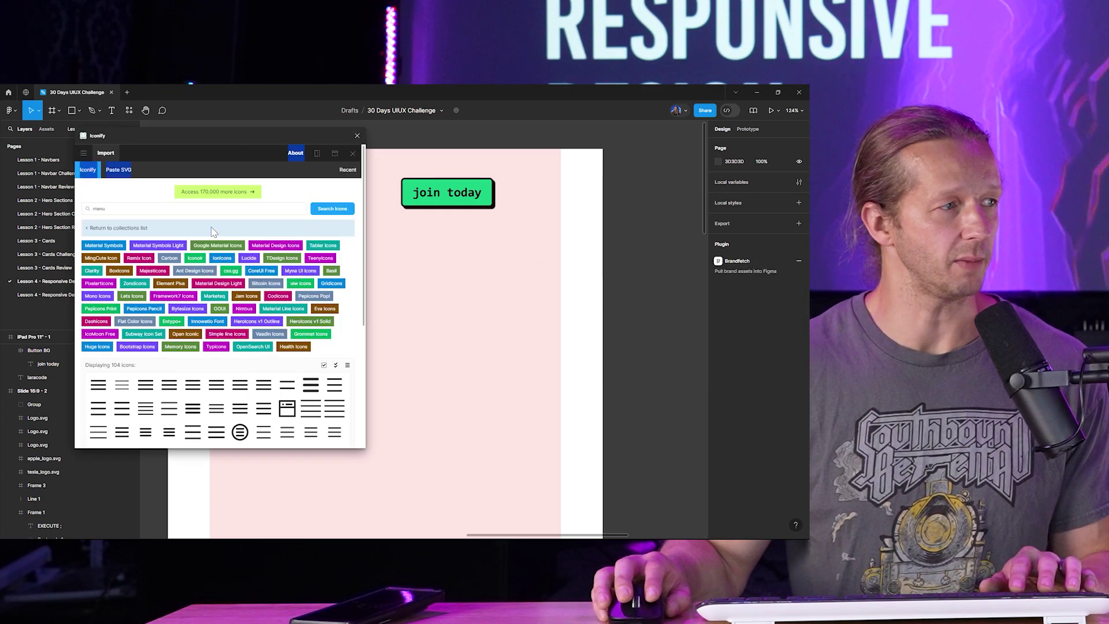
{"action": "scroll", "coordinate": [242, 363], "scroll_direction": "down", "scroll_amount": 4}
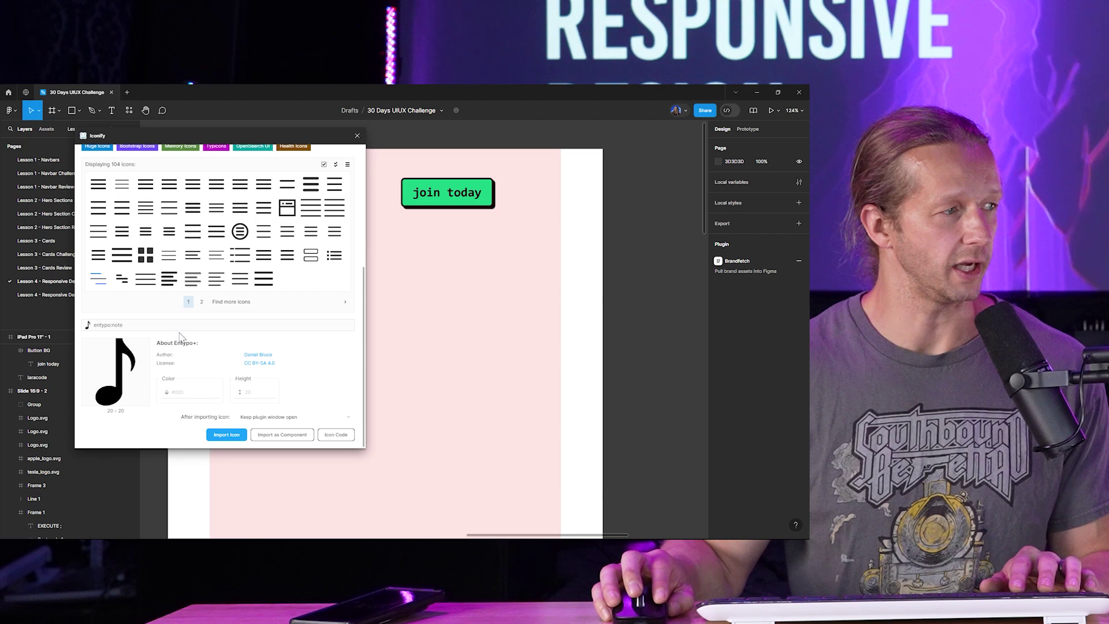
{"action": "scroll", "coordinate": [173, 289], "scroll_direction": "up", "scroll_amount": 1}
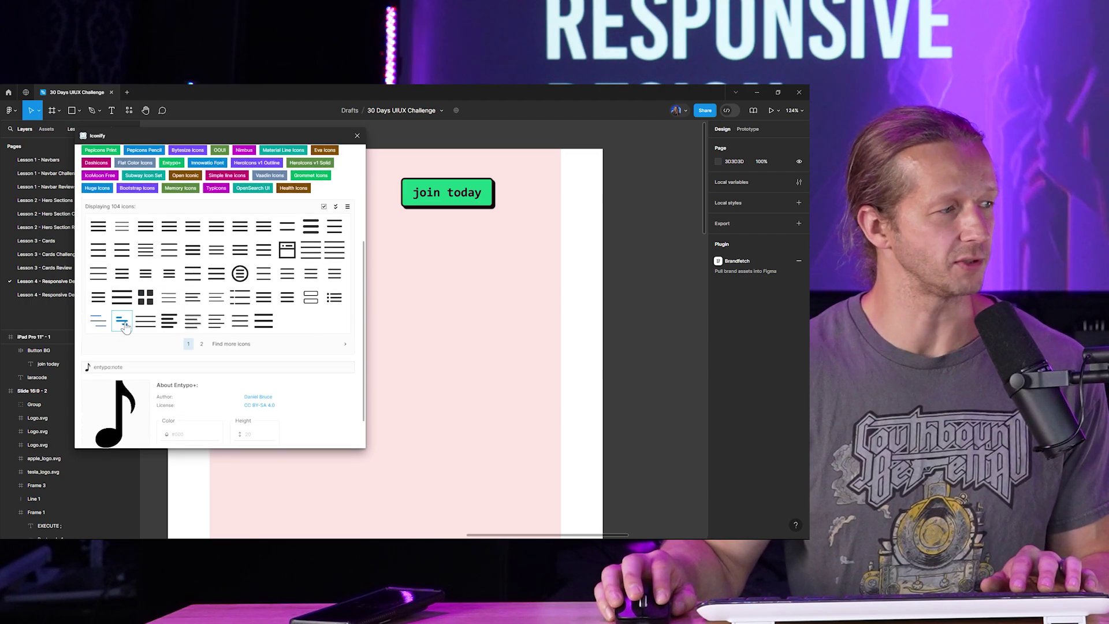
{"action": "left_click_drag", "start_coordinate": [595, 342], "coordinate": [542, 197]}
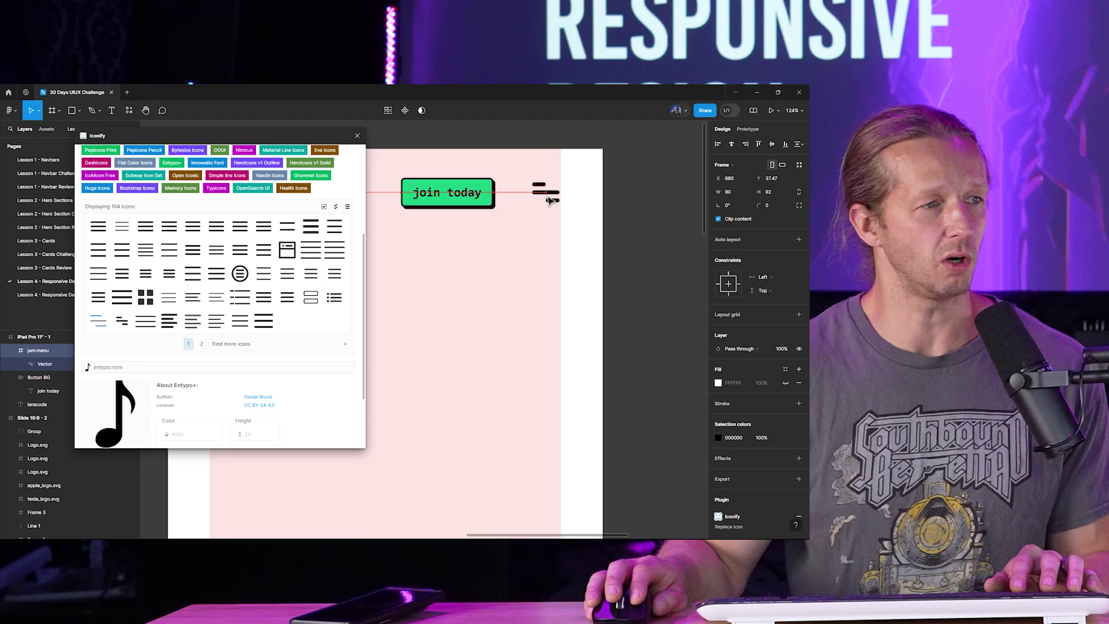
{"action": "scroll", "coordinate": [598, 225], "scroll_direction": "down", "scroll_amount": 5}
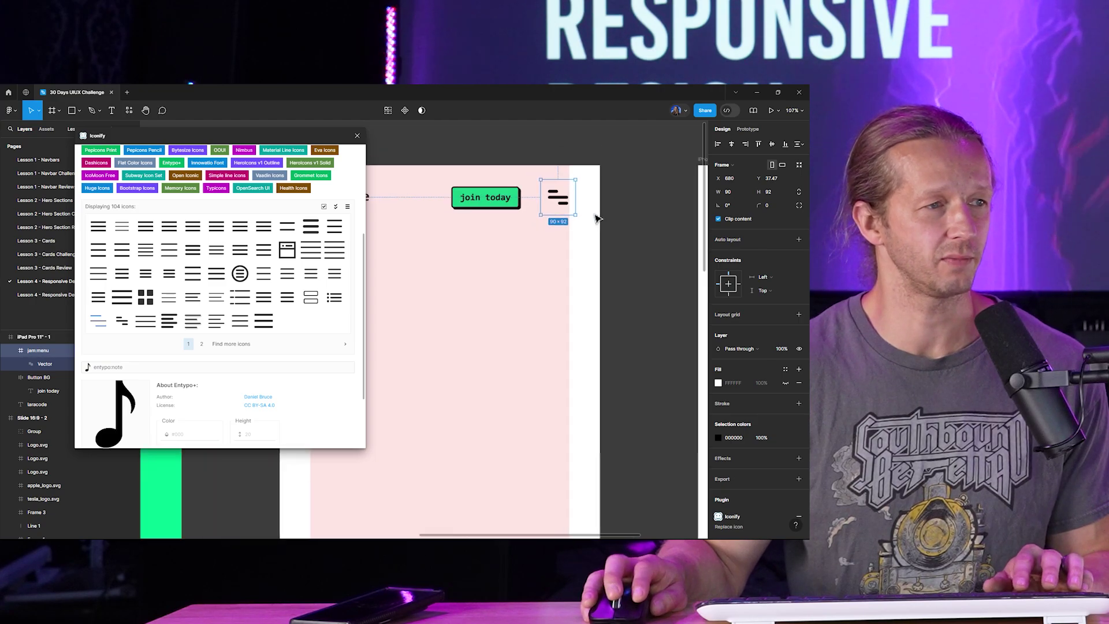
{"action": "left_click", "coordinate": [516, 155]}
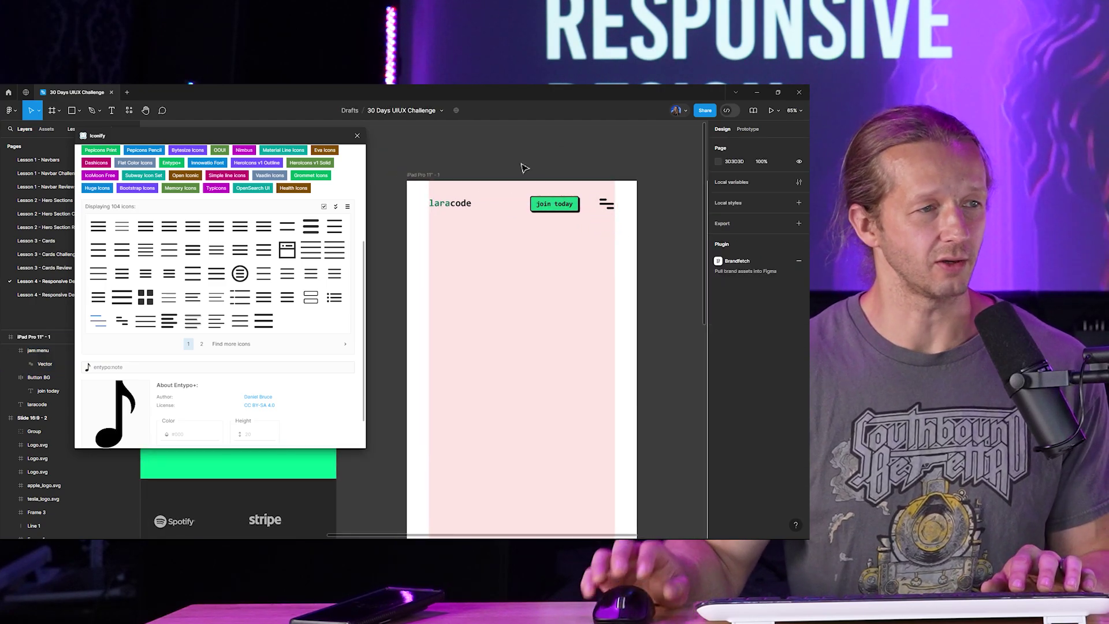
- Try moving join today closer to the menu icon, then undo the move
{"action": "scroll", "coordinate": [590, 209], "scroll_direction": "up", "scroll_amount": 1}
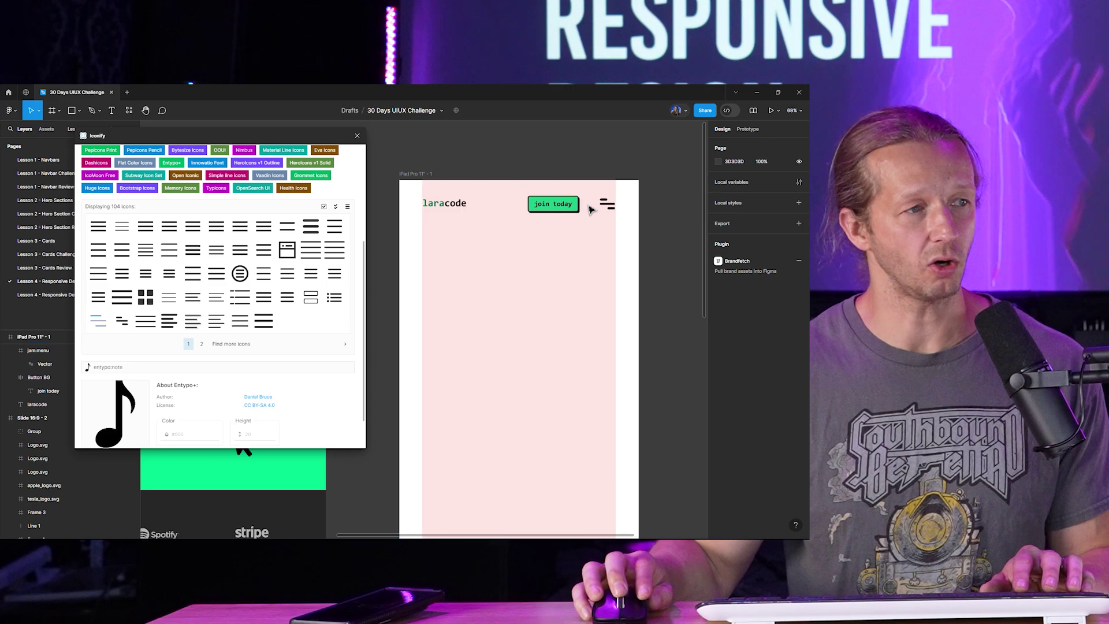
{"action": "scroll", "coordinate": [590, 209], "scroll_direction": "up", "scroll_amount": 3}
{"action": "left_click_drag", "start_coordinate": [535, 203], "coordinate": [561, 203]}
{"action": "key", "text": "ctrl+z"}
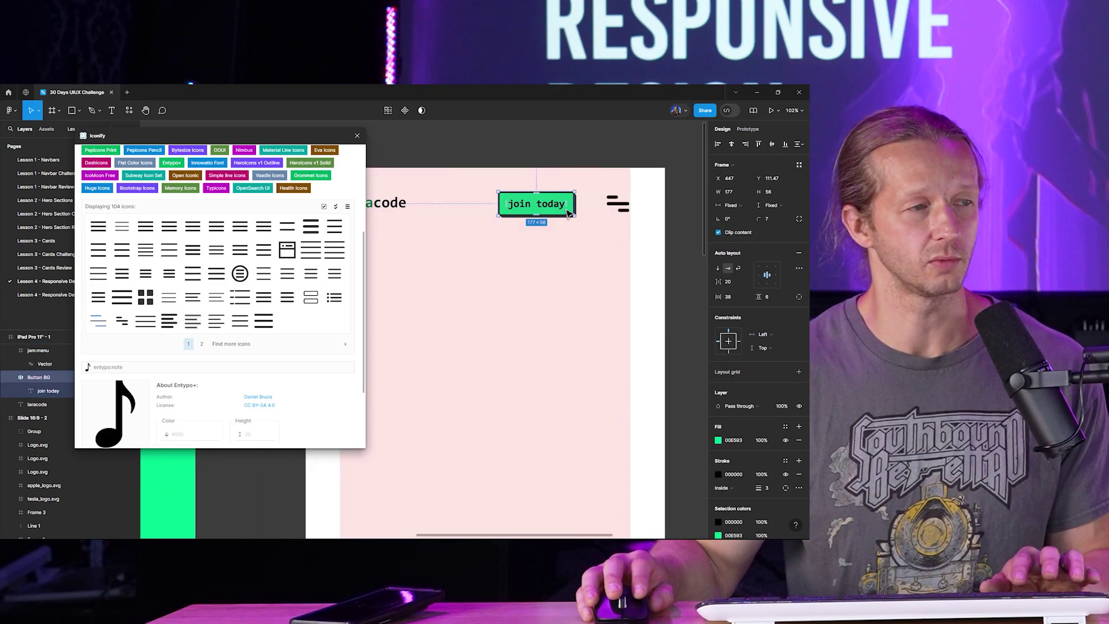
{"action": "left_click", "coordinate": [566, 154]}
{"action": "scroll", "coordinate": [565, 154], "scroll_direction": "down", "scroll_amount": 2}
{"action": "left_click_drag", "start_coordinate": [565, 155], "coordinate": [578, 155]}
- Hide the iPad Pro frame's column layout grid
{"action": "left_click", "coordinate": [398, 158]}
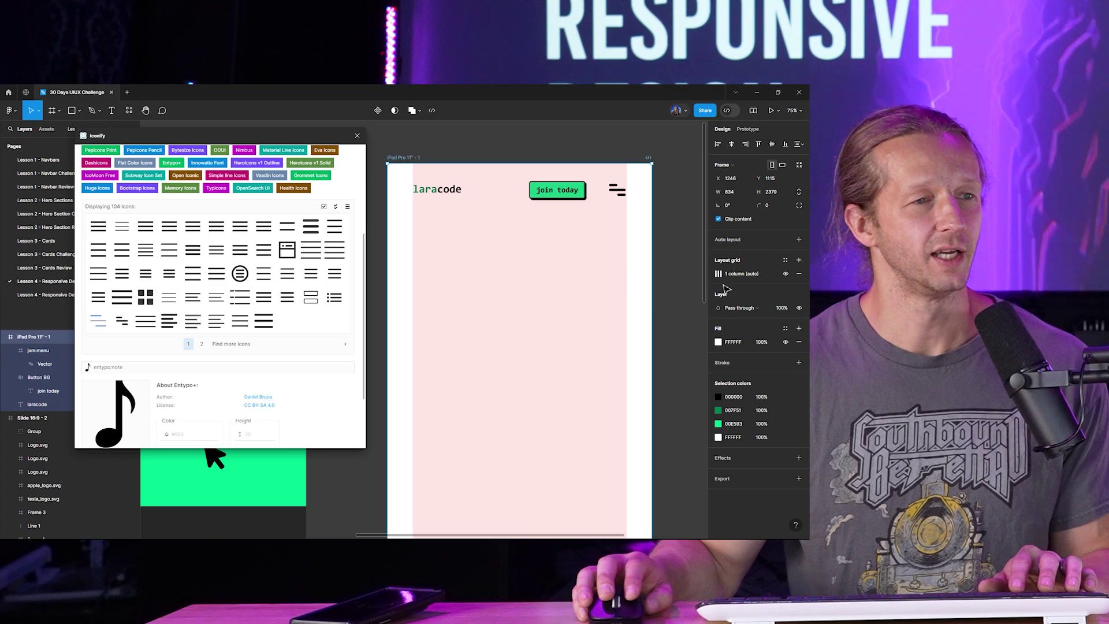
{"action": "left_click", "coordinate": [785, 275]}
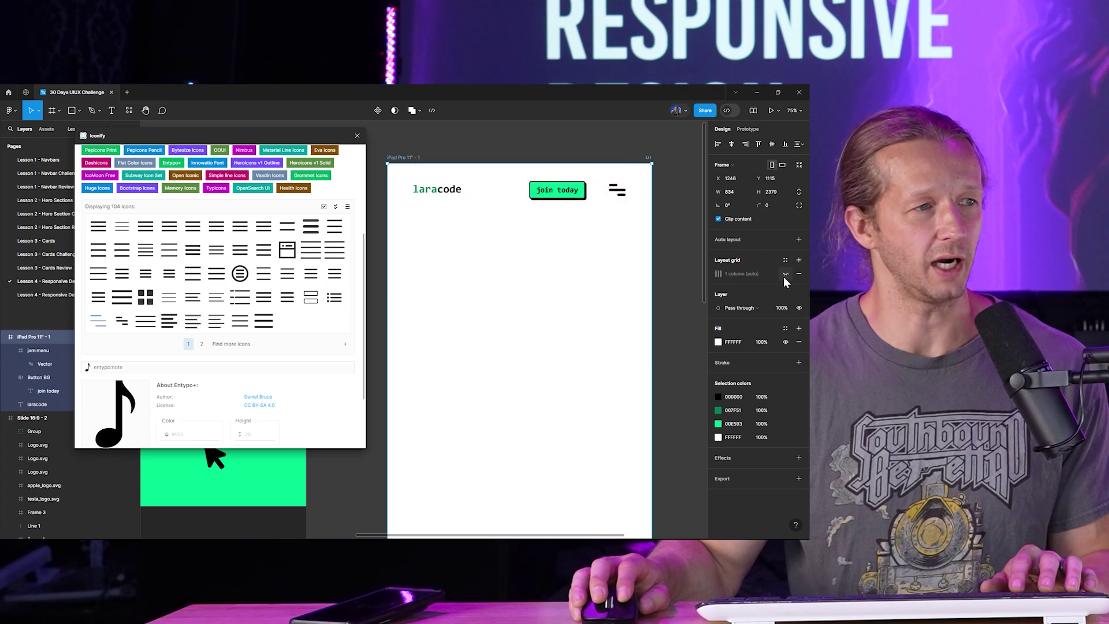
{"action": "left_click", "coordinate": [507, 138]}
{"action": "scroll", "coordinate": [507, 144], "scroll_direction": "down", "scroll_amount": 2}
- Close the Iconify window and move the iPad's join today button toward the menu icon
{"action": "left_click", "coordinate": [357, 135]}
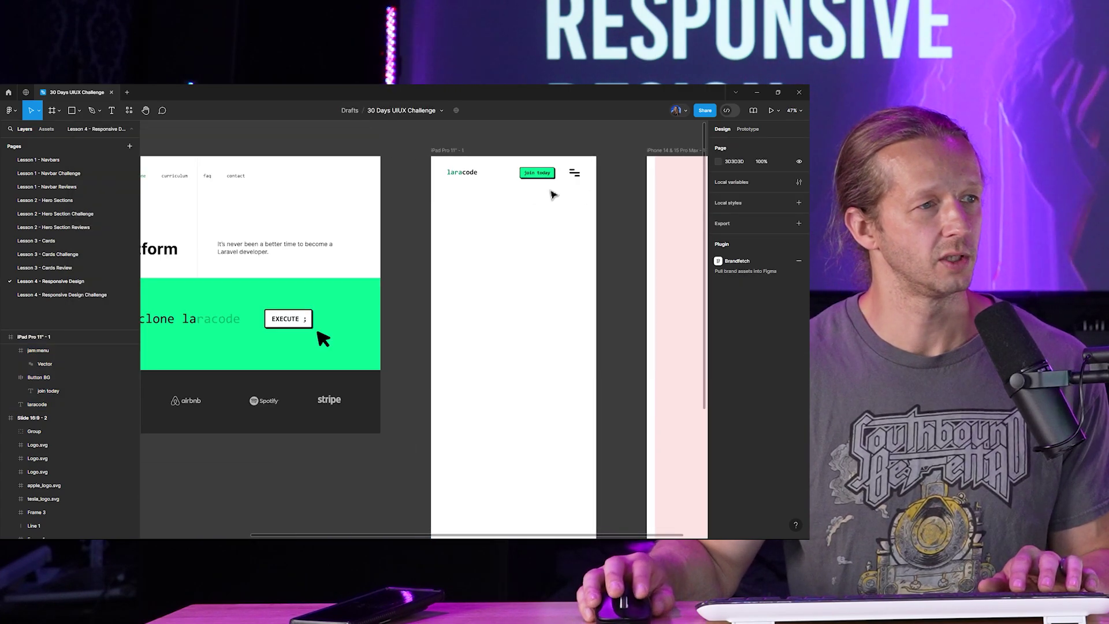
{"action": "left_click", "coordinate": [555, 175]}
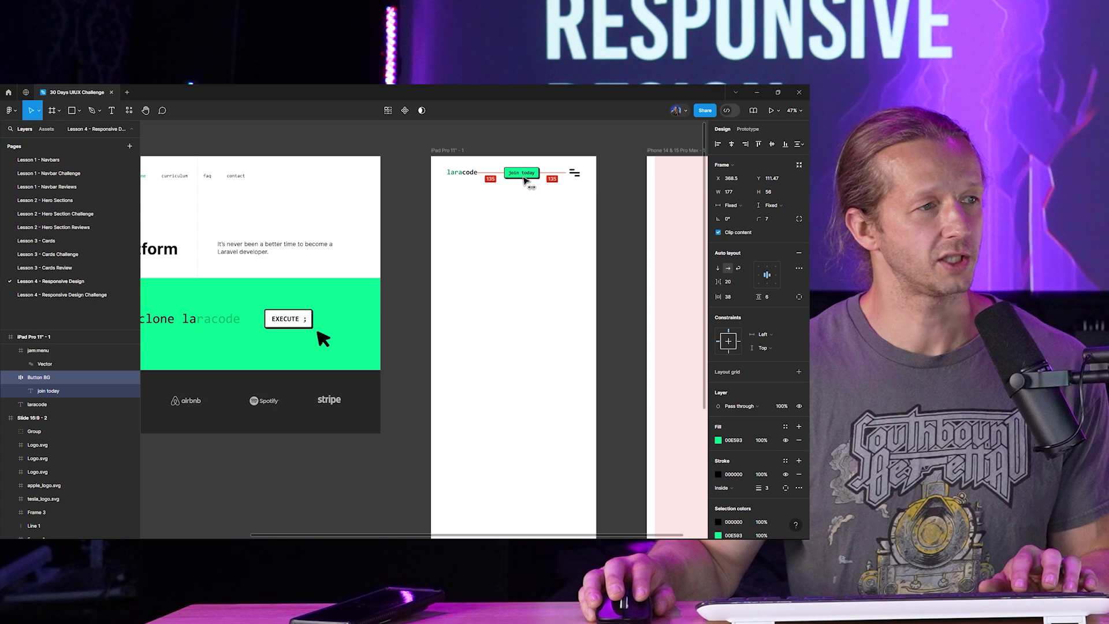
{"action": "left_click", "coordinate": [571, 149]}
{"action": "scroll", "coordinate": [549, 184], "scroll_direction": "up", "scroll_amount": 4}
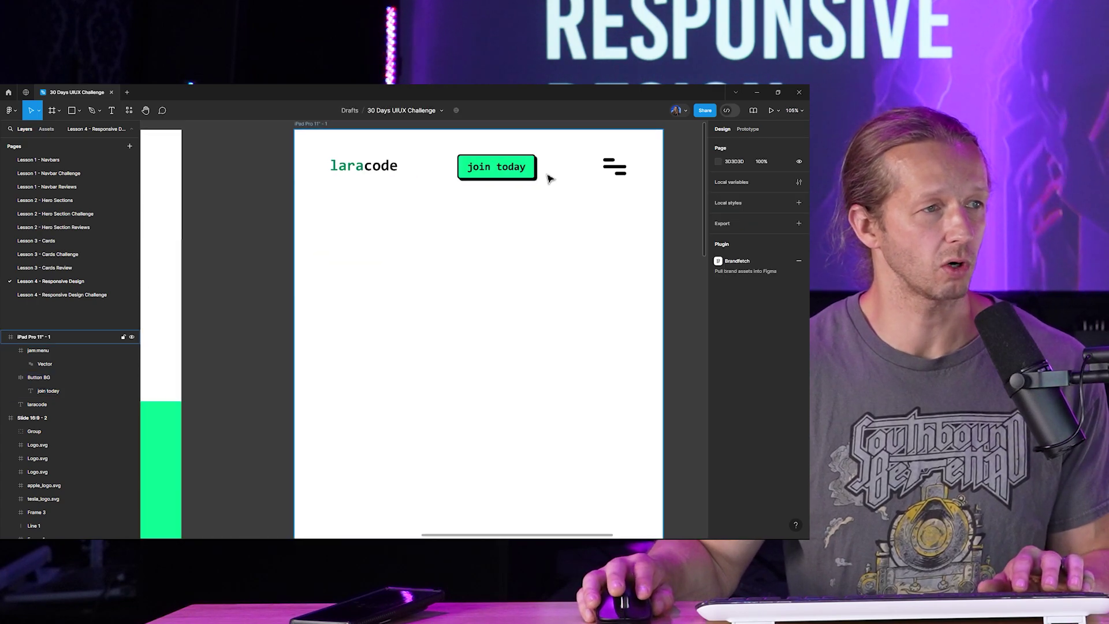
{"action": "left_click_drag", "start_coordinate": [513, 172], "coordinate": [551, 200]}
{"action": "left_click", "coordinate": [502, 210]}
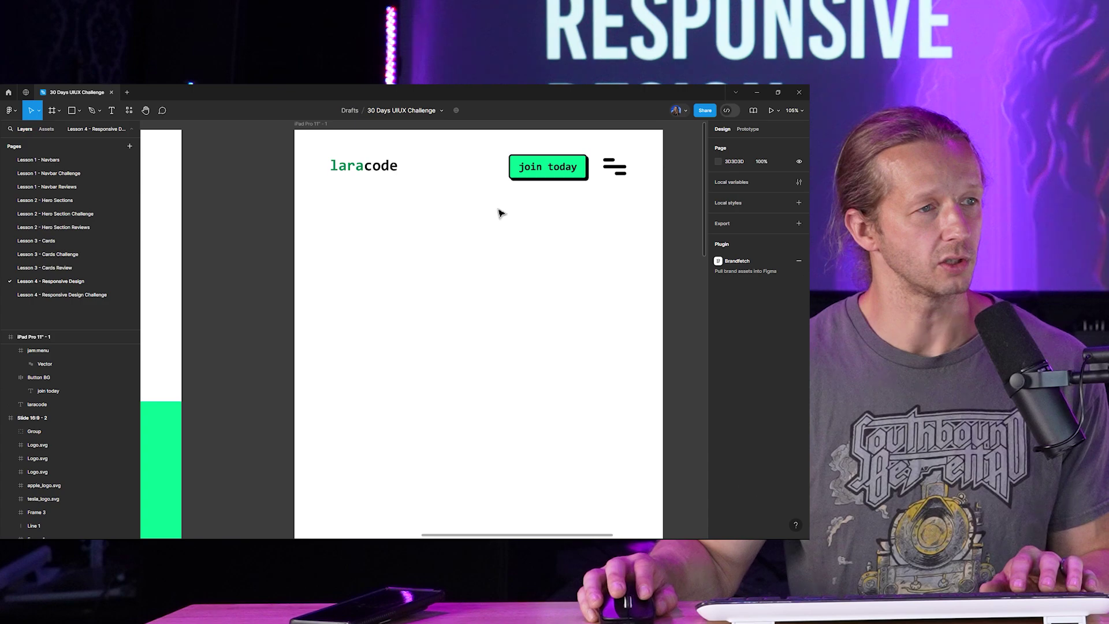
{"action": "left_click", "coordinate": [530, 171]}
{"action": "left_click", "coordinate": [546, 227]}
- Select both the join today button and the hamburger icon in the iPad frame
{"action": "scroll", "coordinate": [543, 231], "scroll_direction": "down", "scroll_amount": 4}
{"action": "left_click_drag", "start_coordinate": [507, 261], "coordinate": [520, 258]}
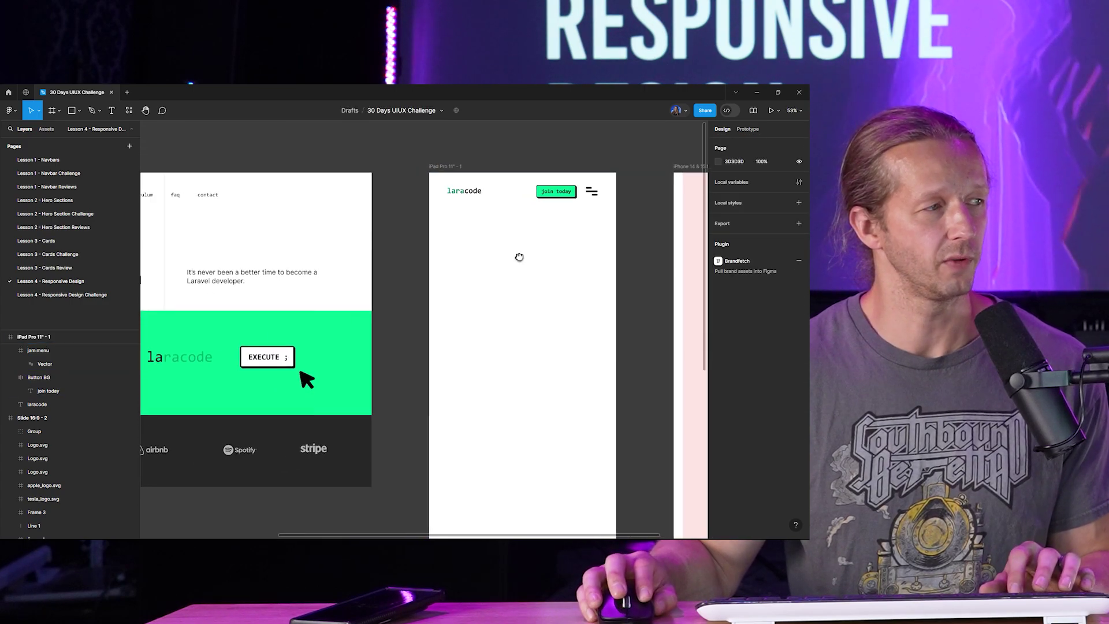
{"action": "scroll", "coordinate": [533, 263], "scroll_direction": "down", "scroll_amount": 2}
{"action": "scroll", "coordinate": [575, 222], "scroll_direction": "up", "scroll_amount": 2}
{"action": "scroll", "coordinate": [582, 219], "scroll_direction": "up", "scroll_amount": 4}
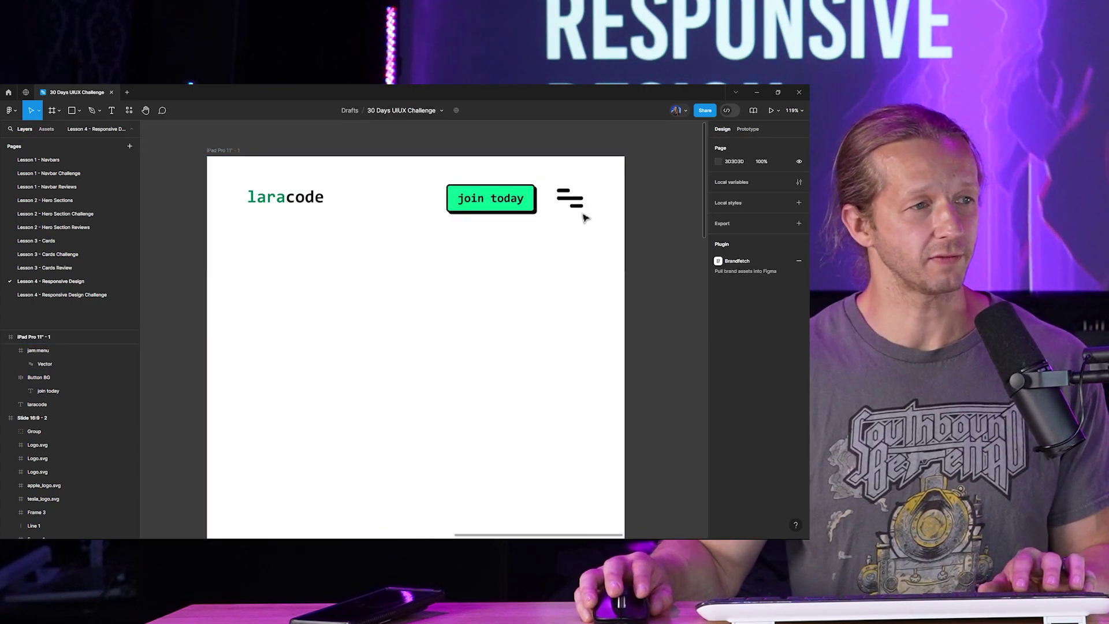
{"action": "left_click", "coordinate": [573, 203]}
{"action": "left_click", "coordinate": [619, 196]}
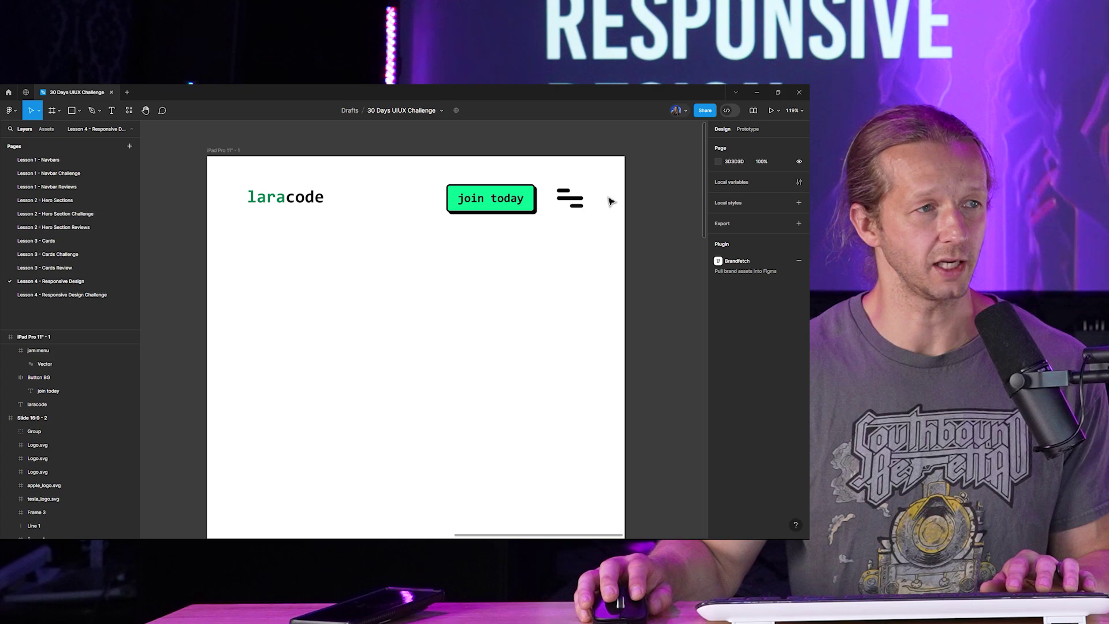
{"action": "left_click_drag", "start_coordinate": [625, 160], "coordinate": [385, 489]}
- Copy join today onto the desktop slide's navbar to compare alignment
{"action": "scroll", "coordinate": [435, 336], "scroll_direction": "down", "scroll_amount": 5}
{"action": "left_click_drag", "start_coordinate": [407, 365], "coordinate": [578, 301]}
{"action": "left_click", "coordinate": [467, 285]}
{"action": "left_click_drag", "start_coordinate": [612, 212], "coordinate": [418, 213]}
{"action": "left_click", "coordinate": [460, 169]}
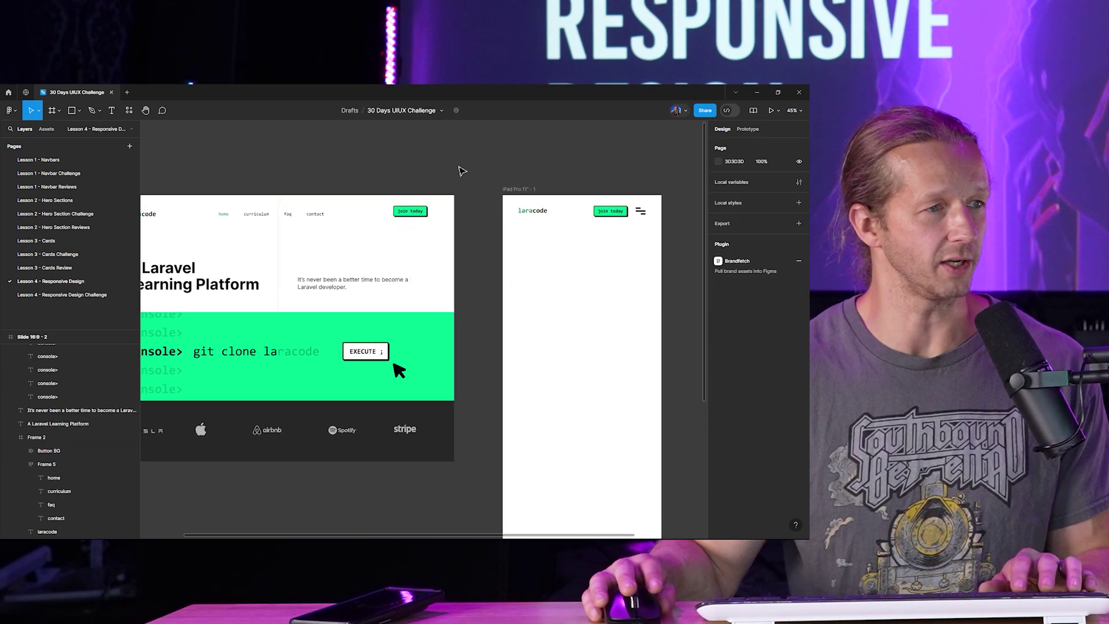
{"action": "scroll", "coordinate": [500, 183], "scroll_direction": "down", "scroll_amount": 3}
{"action": "scroll", "coordinate": [504, 201], "scroll_direction": "up", "scroll_amount": 3}
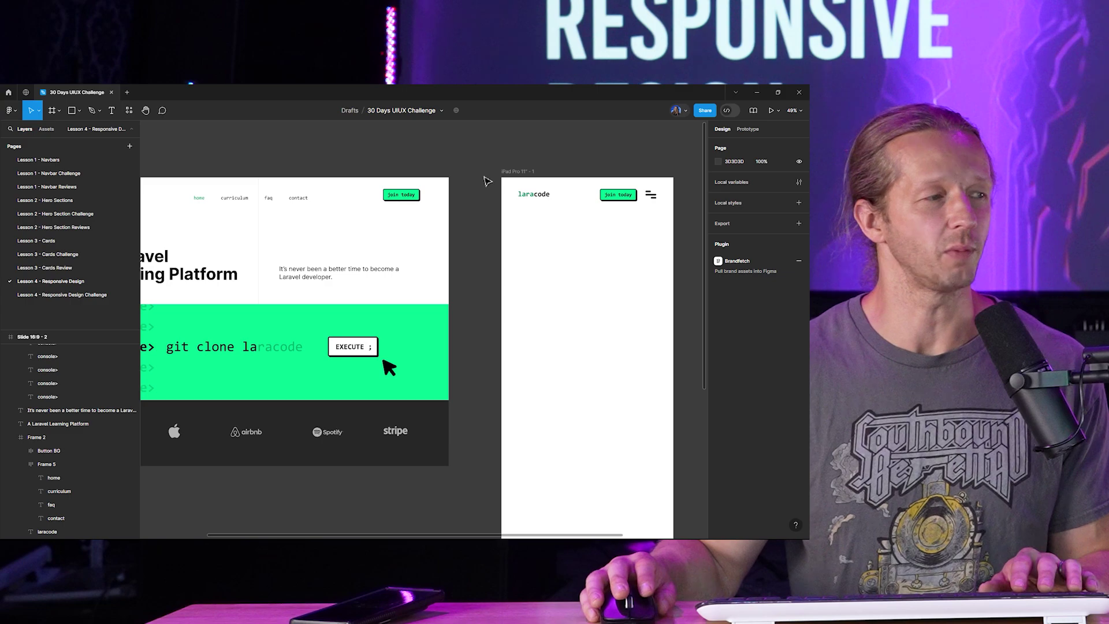
{"action": "scroll", "coordinate": [388, 178], "scroll_direction": "left", "scroll_amount": 3}
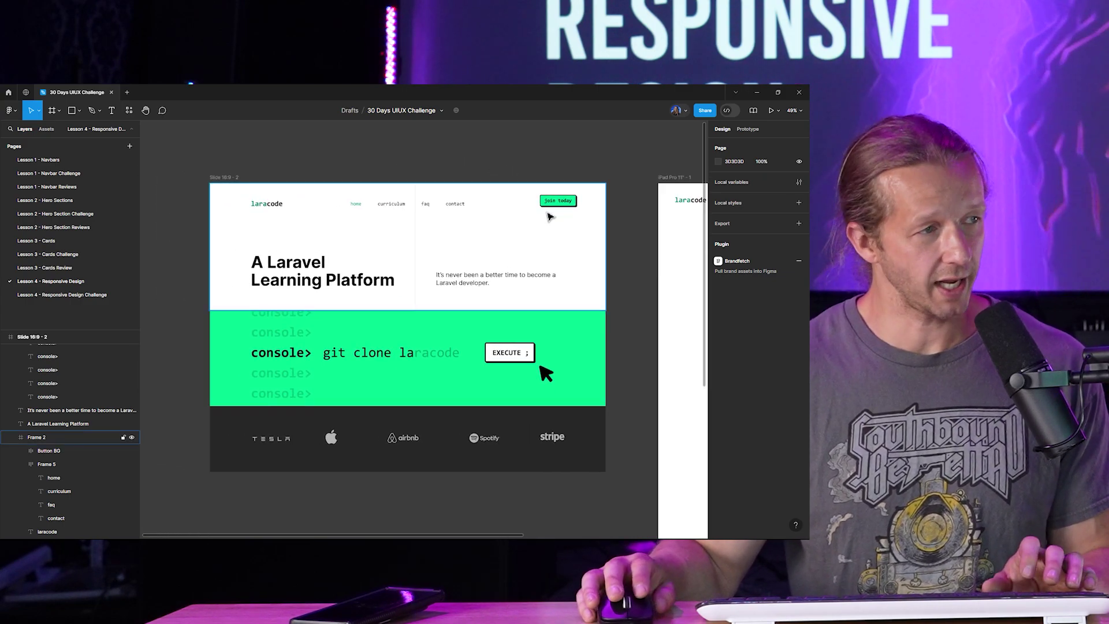
{"action": "left_click", "coordinate": [316, 279]}
{"action": "left_click", "coordinate": [487, 287], "text": "shift"}
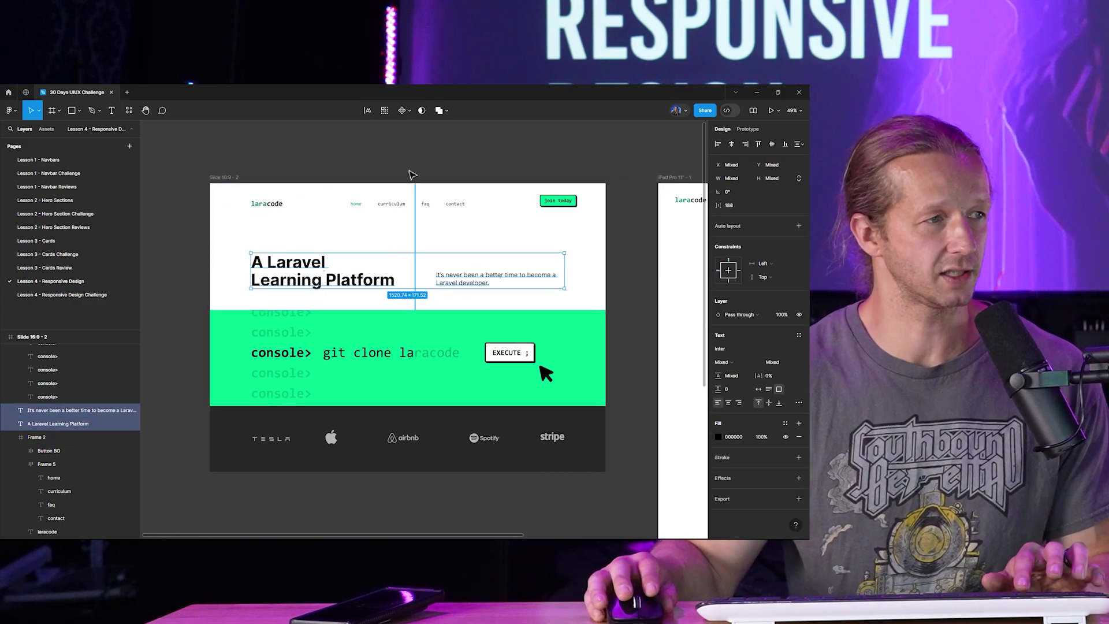
{"action": "left_click", "coordinate": [413, 172]}
{"action": "scroll", "coordinate": [374, 283], "scroll_direction": "up", "scroll_amount": 3}
{"action": "scroll", "coordinate": [404, 284], "scroll_direction": "down", "scroll_amount": 1}
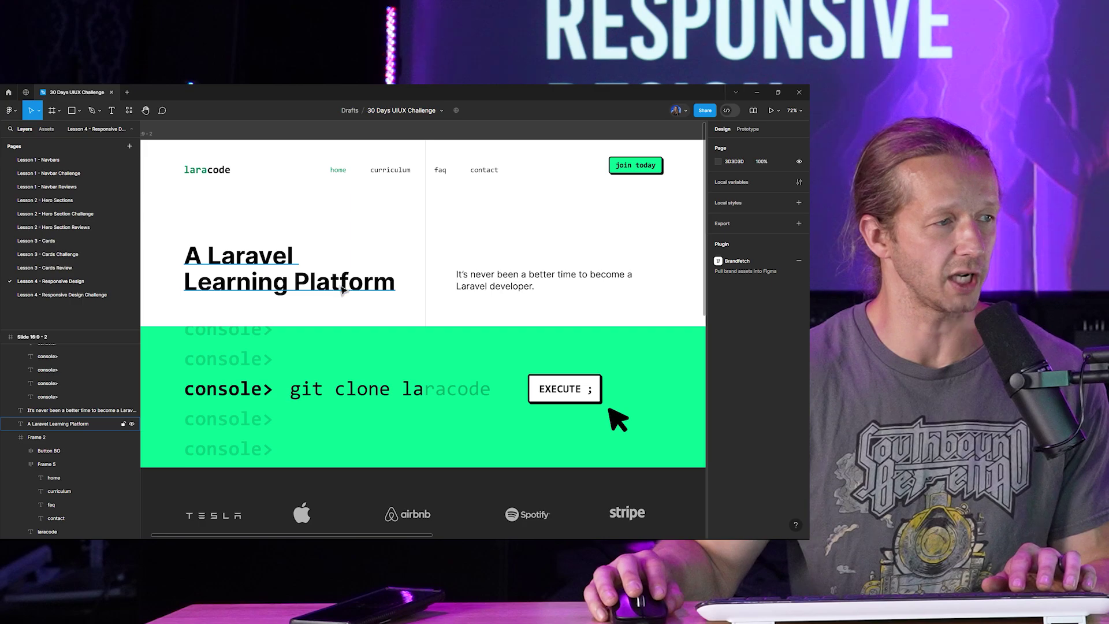
{"action": "scroll", "coordinate": [421, 297], "scroll_direction": "down", "scroll_amount": 1}
{"action": "left_click", "coordinate": [398, 331]}
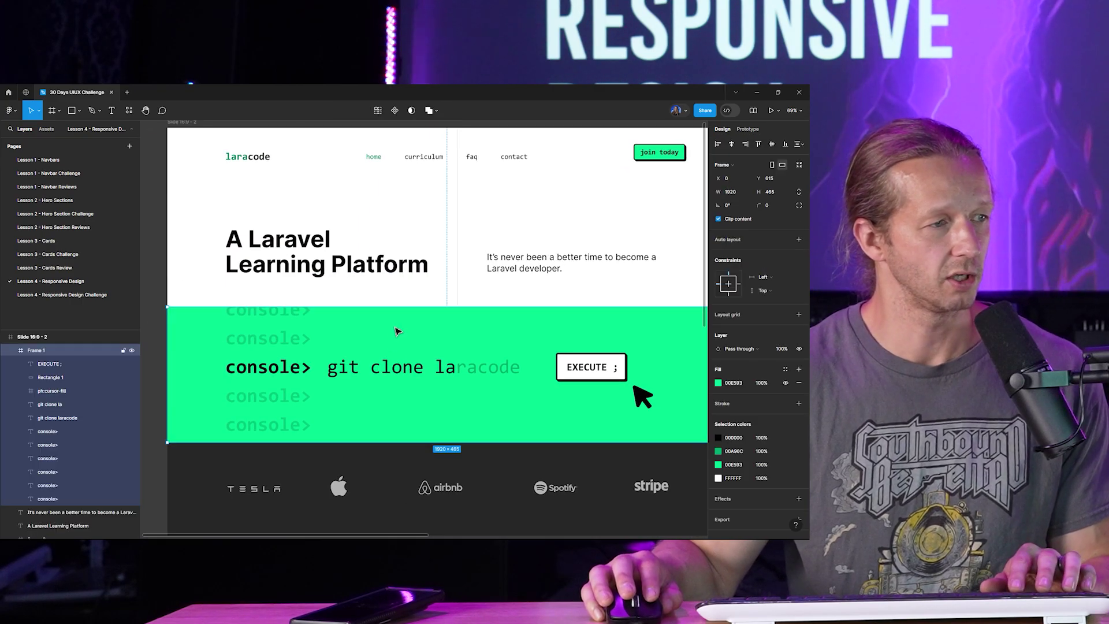
{"action": "left_click", "coordinate": [559, 260]}
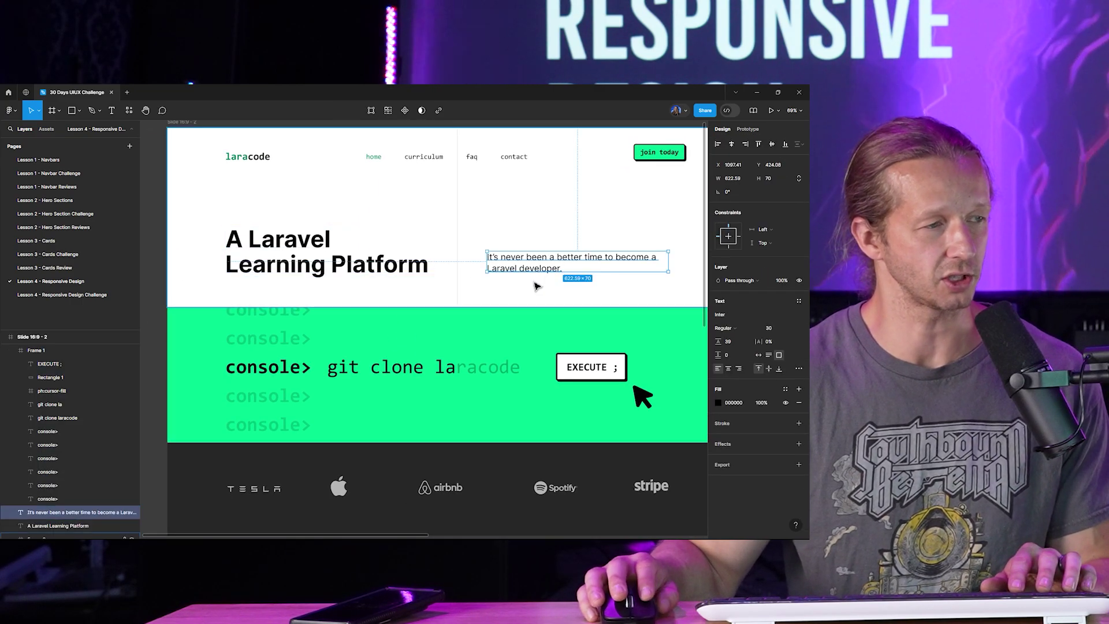
{"action": "left_click", "coordinate": [563, 239]}
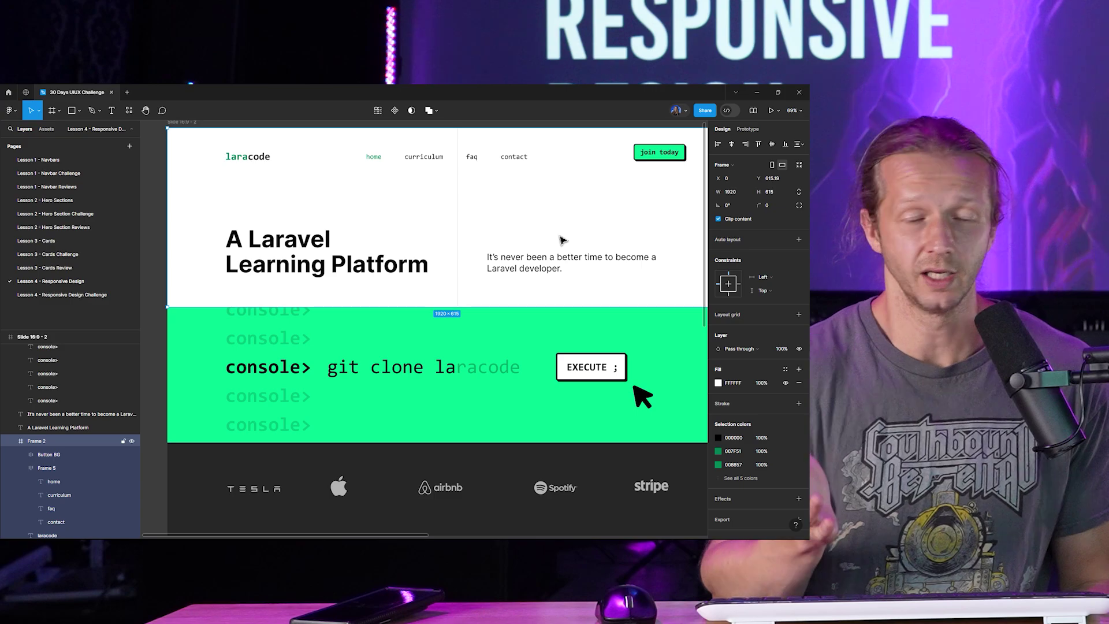
{"action": "left_click", "coordinate": [543, 260]}
{"action": "left_click", "coordinate": [375, 270], "text": "shift"}
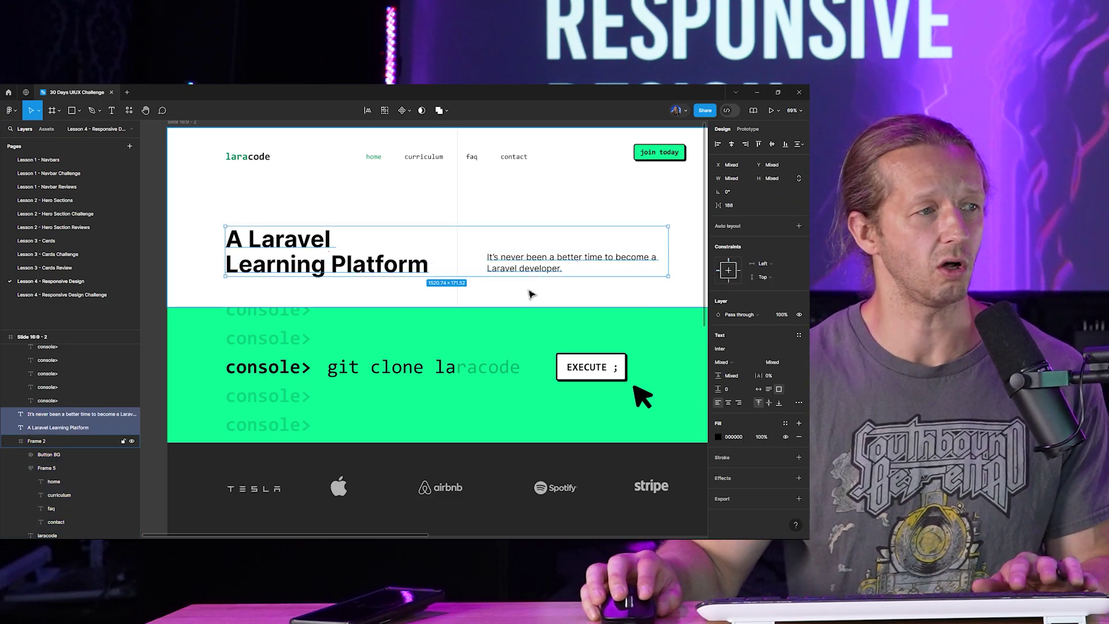
{"action": "left_click", "coordinate": [381, 264]}
{"action": "left_click", "coordinate": [555, 261]}
{"action": "left_click", "coordinate": [394, 268]}
{"action": "left_click", "coordinate": [532, 264]}
{"action": "scroll", "coordinate": [500, 278], "scroll_direction": "down", "scroll_amount": 5}
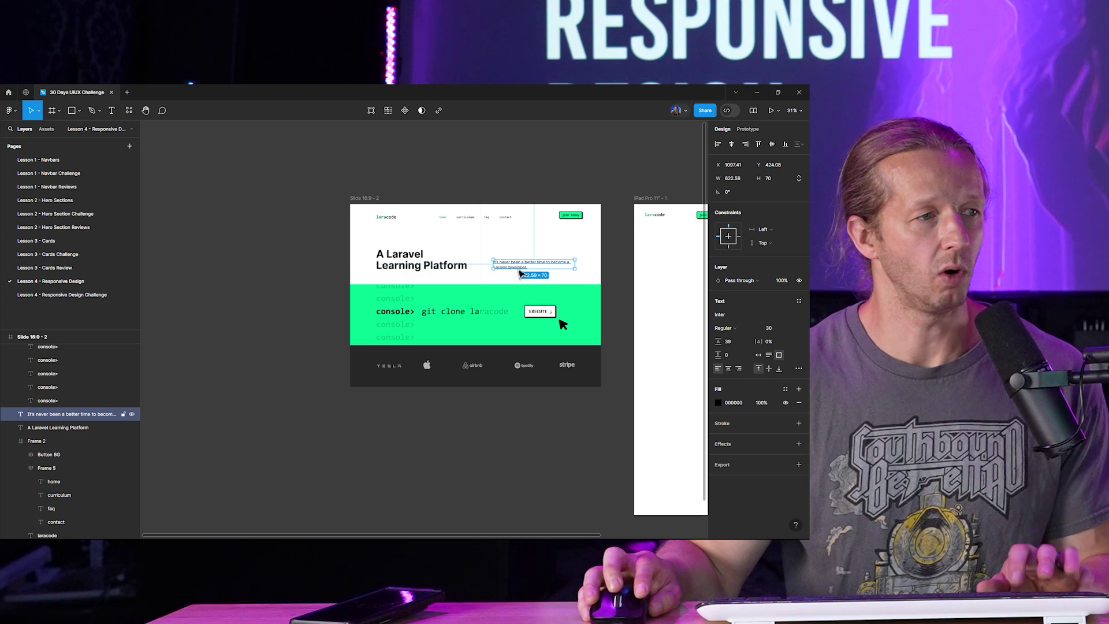
{"action": "left_click_drag", "start_coordinate": [518, 286], "coordinate": [321, 275]}
{"action": "left_click", "coordinate": [227, 254], "text": "shift"}
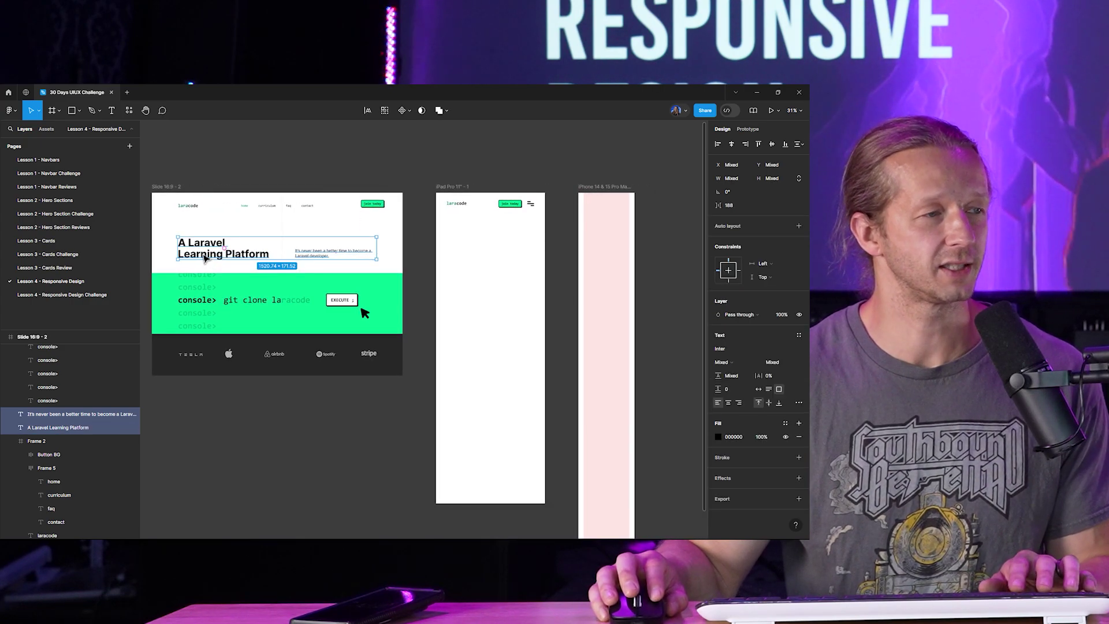
{"action": "left_click_drag", "start_coordinate": [203, 257], "coordinate": [465, 263]}
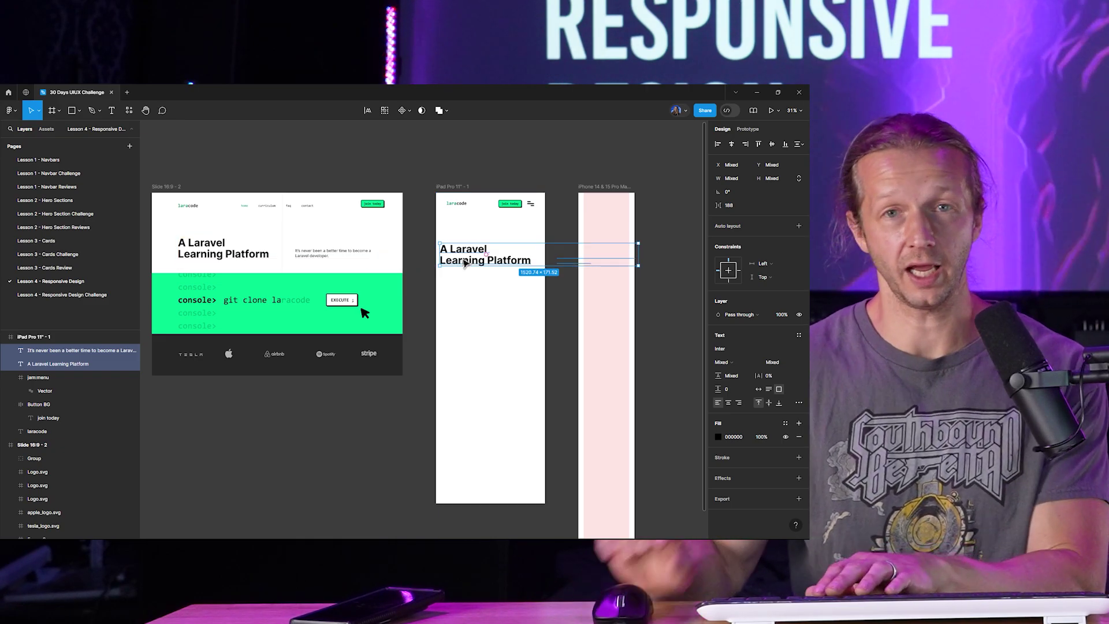
{"action": "key", "text": "Delete"}
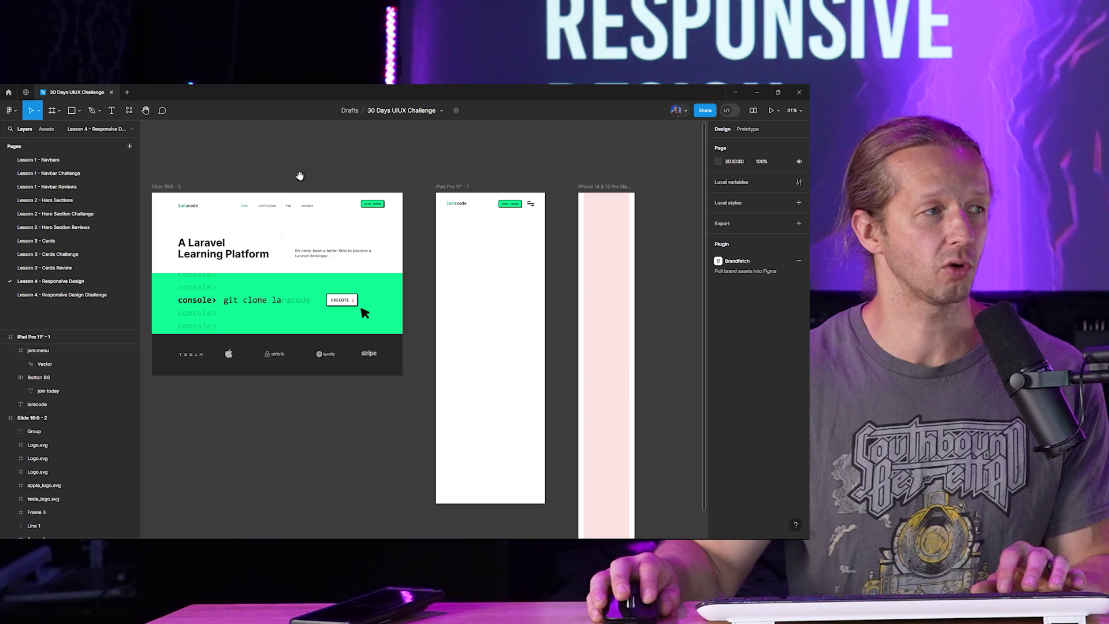
- Try moving the hero paragraph below the Laravel heading, then undo it
{"action": "left_click_drag", "start_coordinate": [300, 176], "coordinate": [413, 170]}
{"action": "scroll", "coordinate": [351, 238], "scroll_direction": "up", "scroll_amount": 3}
{"action": "left_click", "coordinate": [335, 254]}
{"action": "left_click", "coordinate": [479, 258], "text": "shift"}
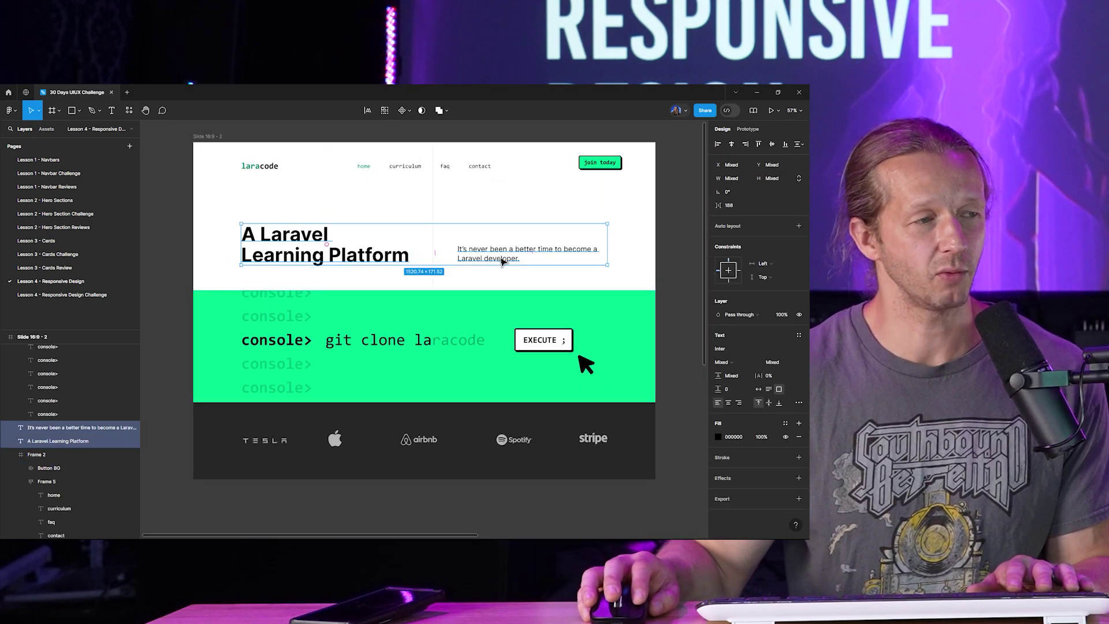
{"action": "left_click", "coordinate": [503, 261]}
{"action": "left_click_drag", "start_coordinate": [485, 260], "coordinate": [270, 270]}
{"action": "key", "text": "ctrl+z"}
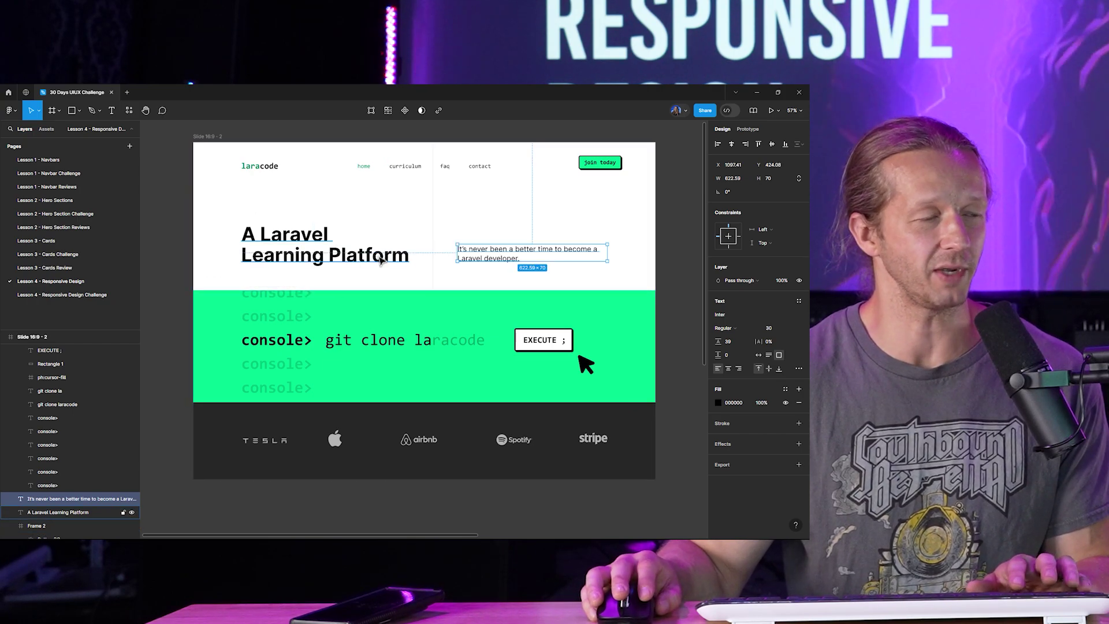
- Copy the Laravel heading into the iPad frame, left-aligned under the laracode logo
{"action": "scroll", "coordinate": [381, 261], "scroll_direction": "down", "scroll_amount": 2}
{"action": "left_click_drag", "start_coordinate": [368, 272], "coordinate": [574, 249]}
{"action": "left_click", "coordinate": [258, 267]}
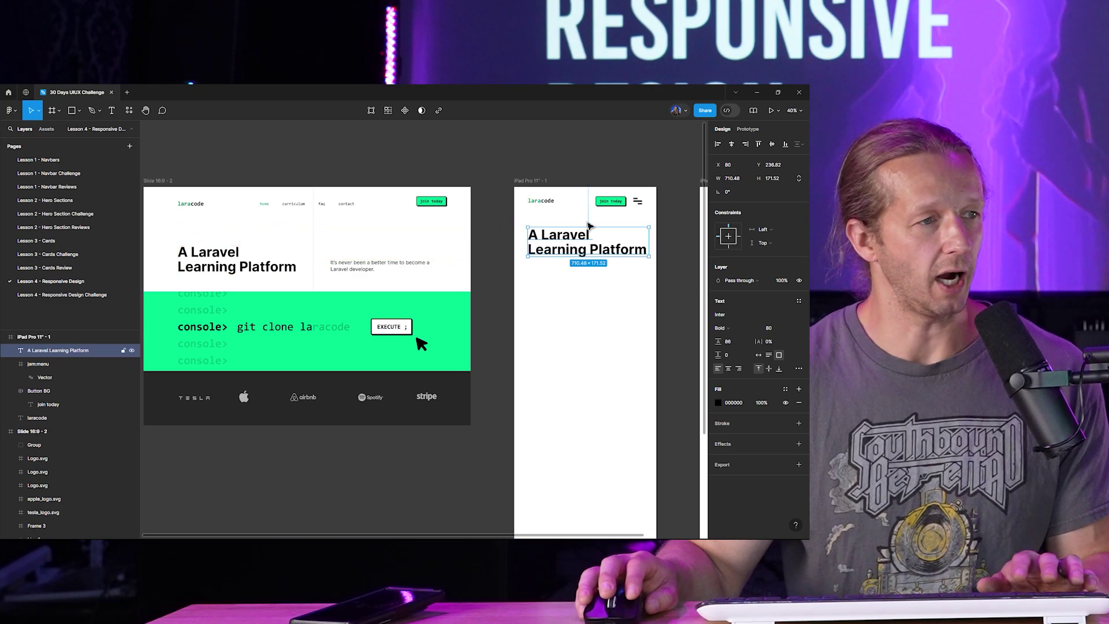
{"action": "left_click", "coordinate": [565, 182]}
{"action": "scroll", "coordinate": [628, 226], "scroll_direction": "up", "scroll_amount": 4}
{"action": "left_click_drag", "start_coordinate": [600, 231], "coordinate": [539, 248]}
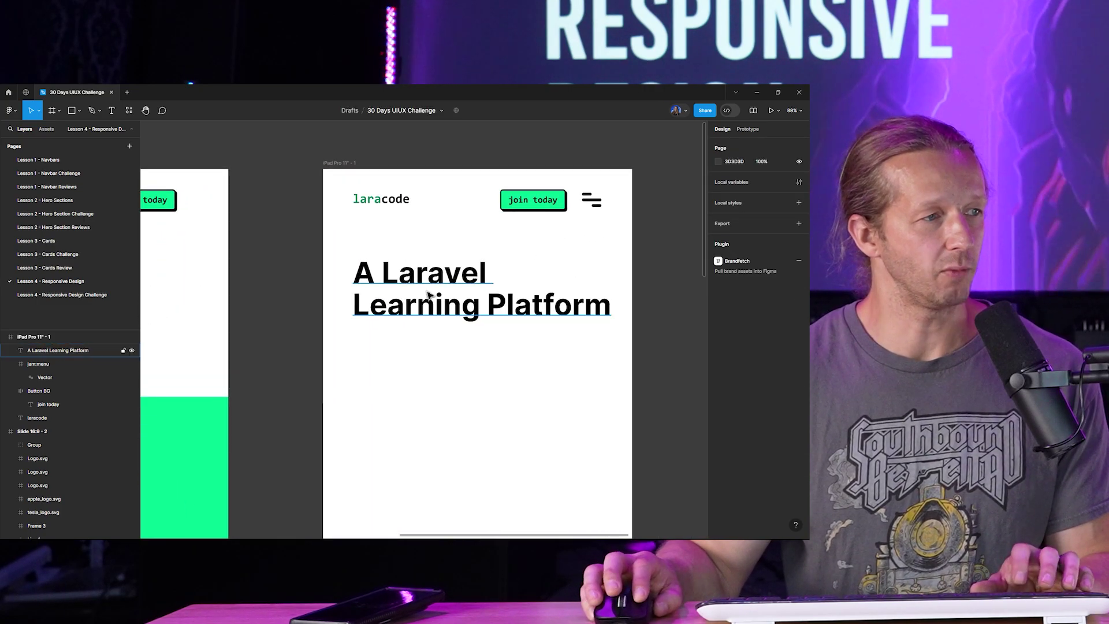
{"action": "left_click_drag", "start_coordinate": [399, 302], "coordinate": [425, 280]}
- Show the iPad frame's column layout grid and select the heading
{"action": "left_click", "coordinate": [351, 164]}
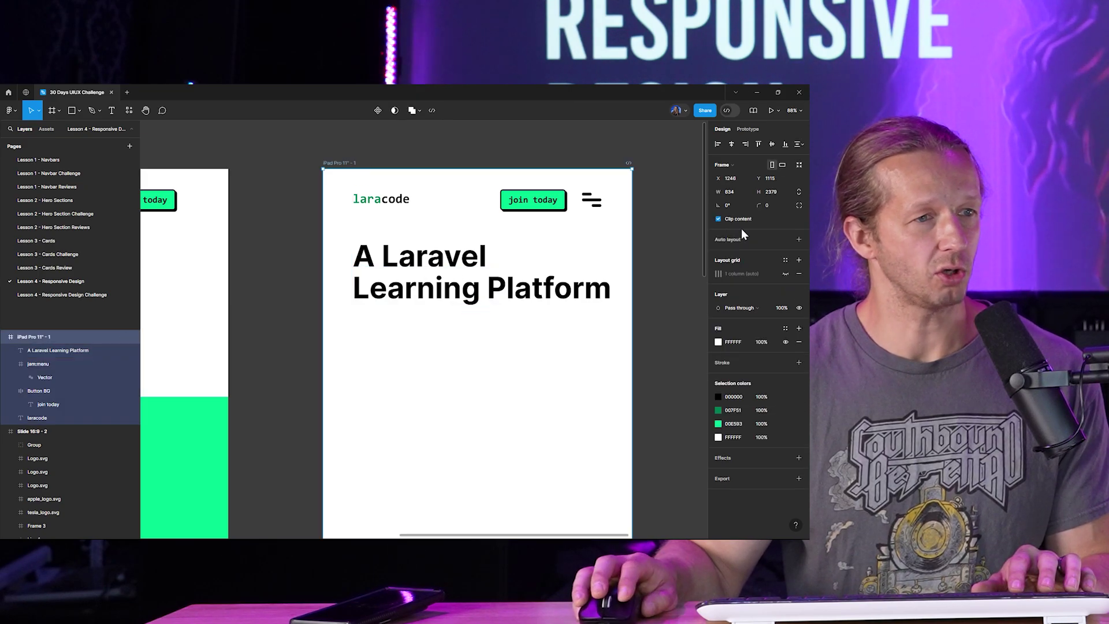
{"action": "left_click", "coordinate": [785, 273]}
{"action": "left_click", "coordinate": [599, 296]}
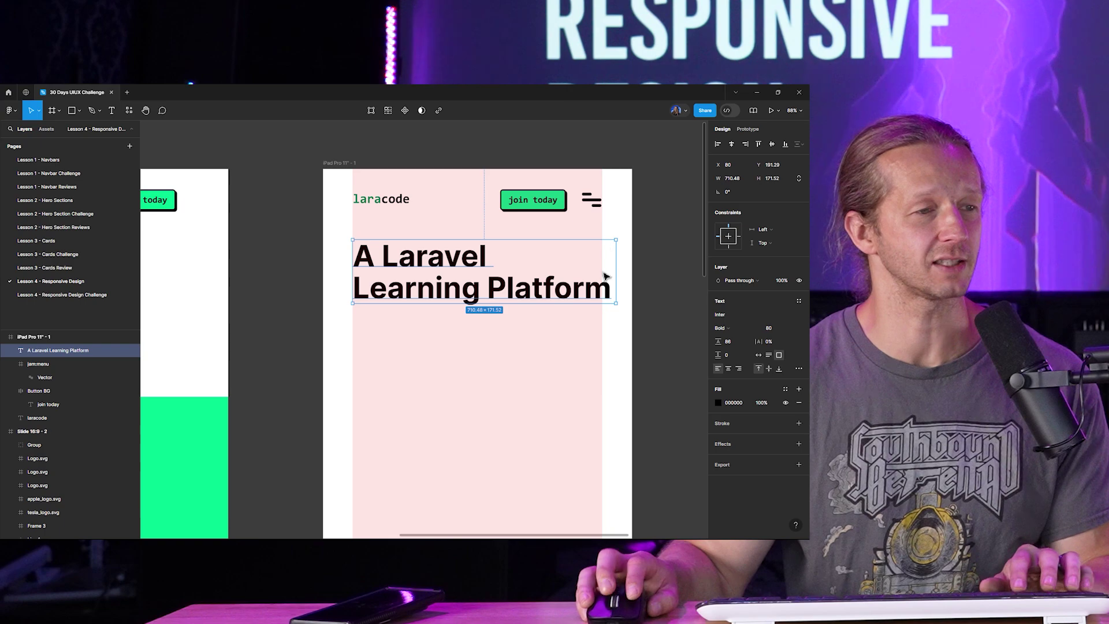
{"action": "scroll", "coordinate": [606, 276], "scroll_direction": "up", "scroll_amount": 5}
{"action": "scroll", "coordinate": [604, 278], "scroll_direction": "down", "scroll_amount": 4}
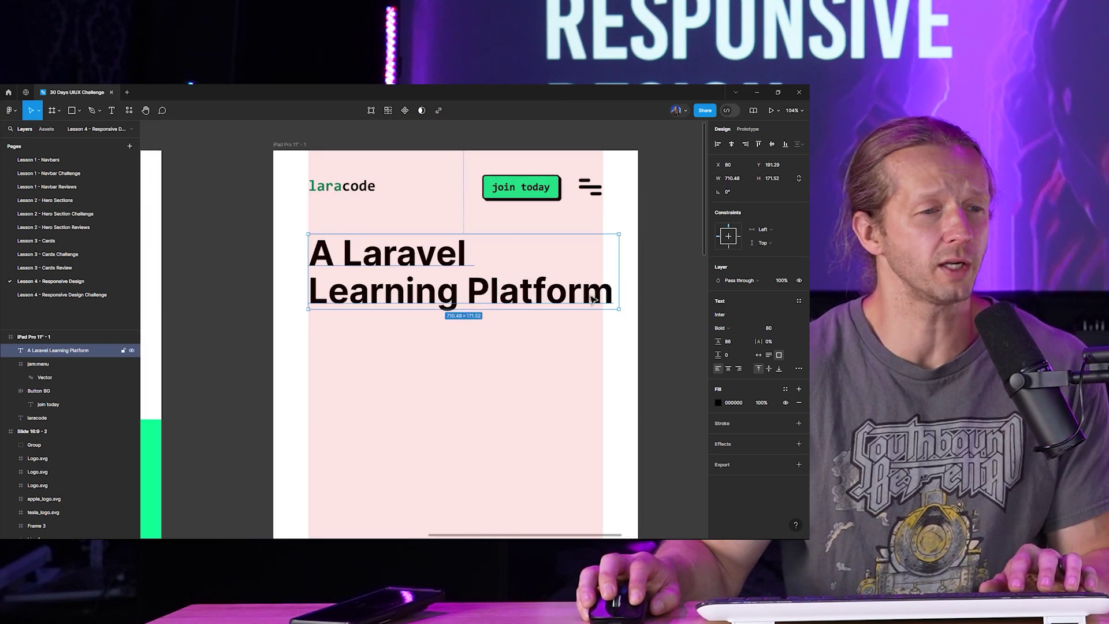
- Set the iPad heading to font size 74 and narrow its text box
{"action": "left_click", "coordinate": [775, 331]}
{"action": "type", "text": "76"}
{"action": "key", "text": "Return"}
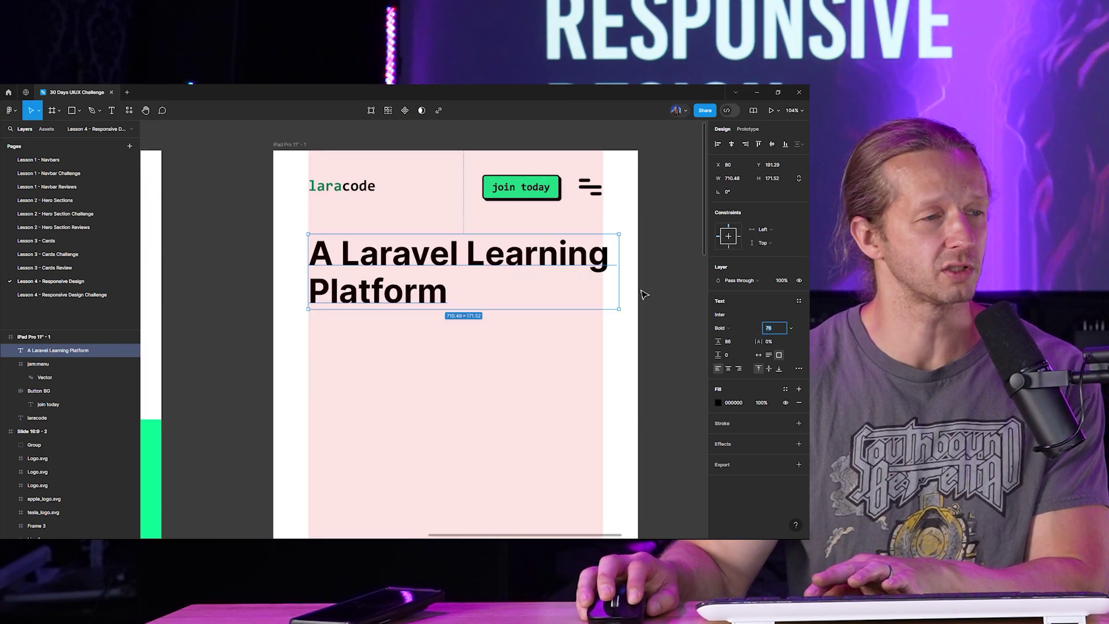
{"action": "key", "text": "Down"}
{"action": "key", "text": "Down"}
{"action": "left_click_drag", "start_coordinate": [619, 274], "coordinate": [604, 272]}
{"action": "left_click", "coordinate": [642, 275]}
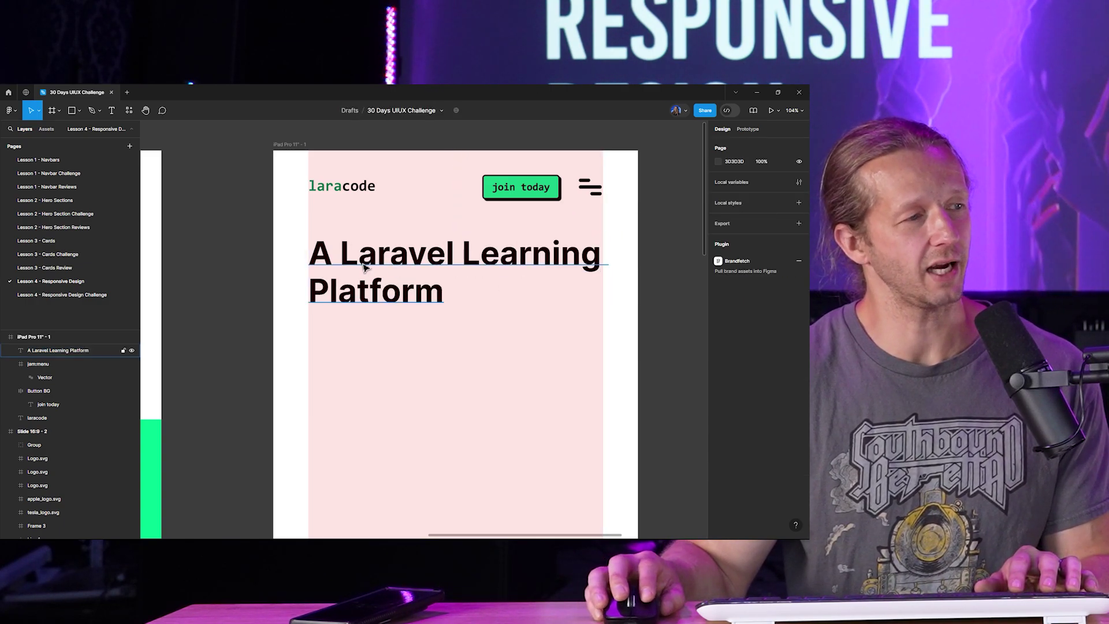
- Break the heading onto a new line before 'Learning'
{"action": "left_click", "coordinate": [510, 265]}
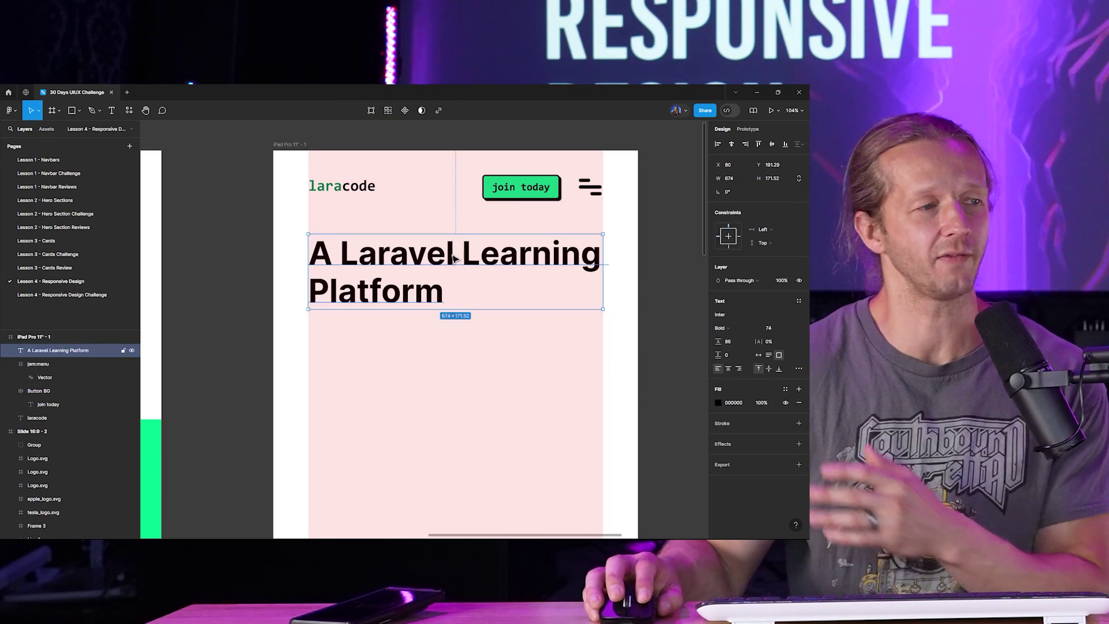
{"action": "double_click", "coordinate": [462, 255]}
{"action": "double_click", "coordinate": [467, 254]}
{"action": "left_click", "coordinate": [467, 253]}
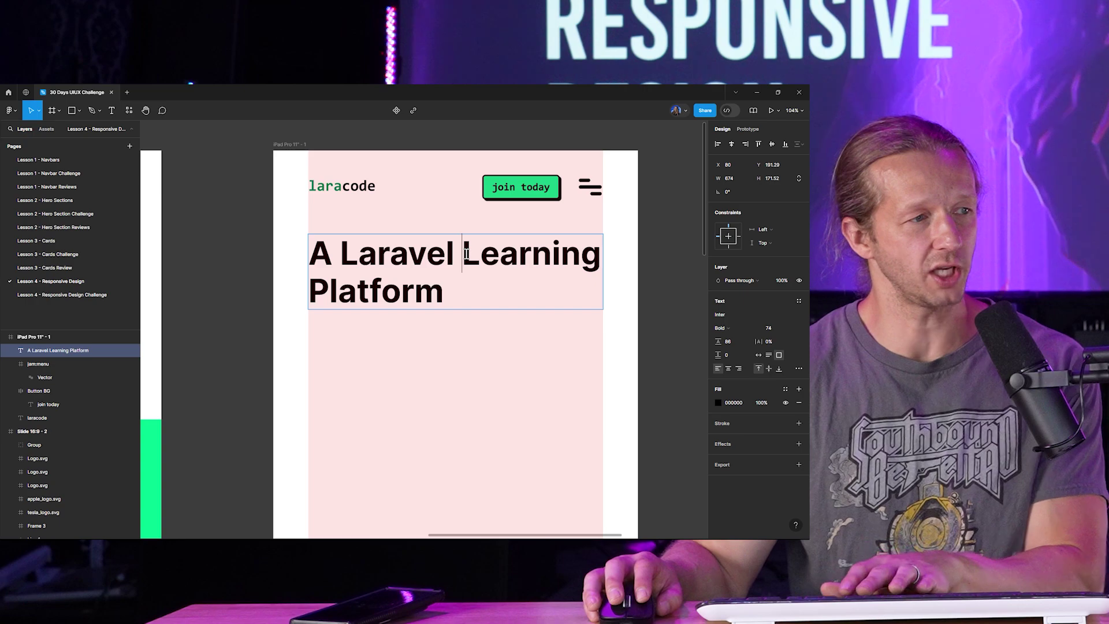
{"action": "key", "text": "Return"}
{"action": "key", "text": "Escape"}
{"action": "key", "text": "Escape"}
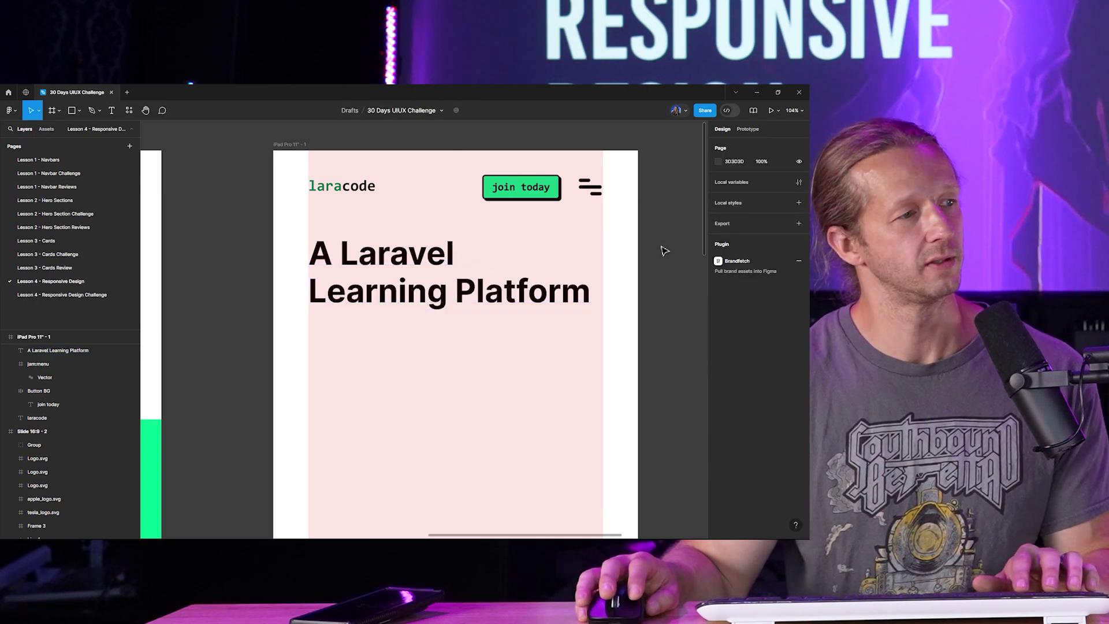
- Move the iPad heading slightly lower
{"action": "scroll", "coordinate": [656, 253], "scroll_direction": "down", "scroll_amount": 5}
{"action": "scroll", "coordinate": [635, 271], "scroll_direction": "left", "scroll_amount": 1}
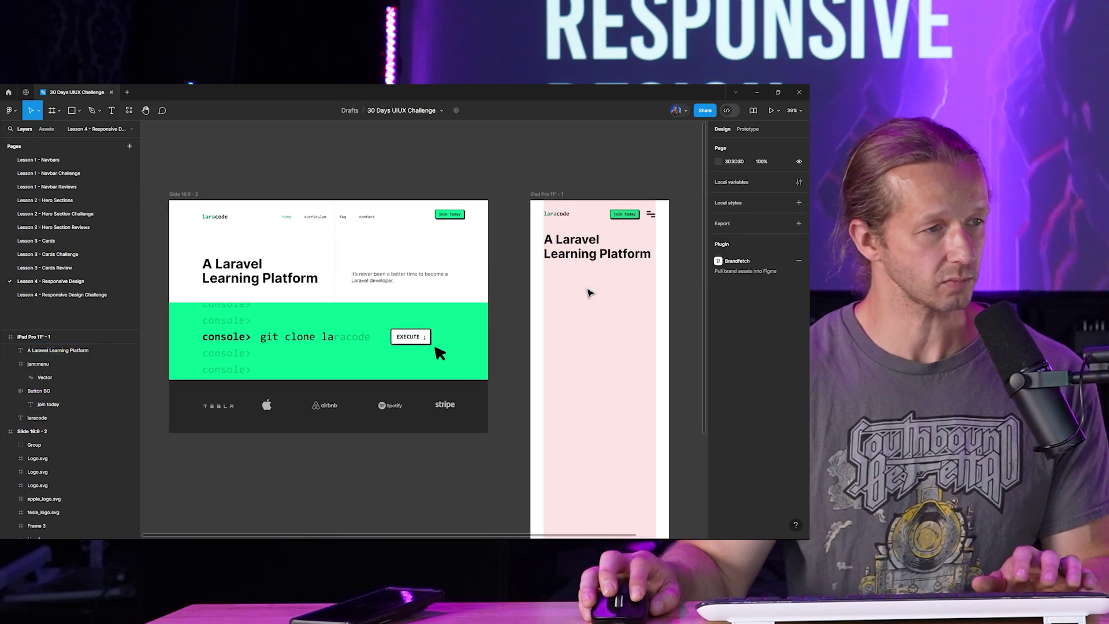
{"action": "left_click", "coordinate": [595, 248]}
{"action": "left_click_drag", "start_coordinate": [595, 248], "coordinate": [595, 256]}
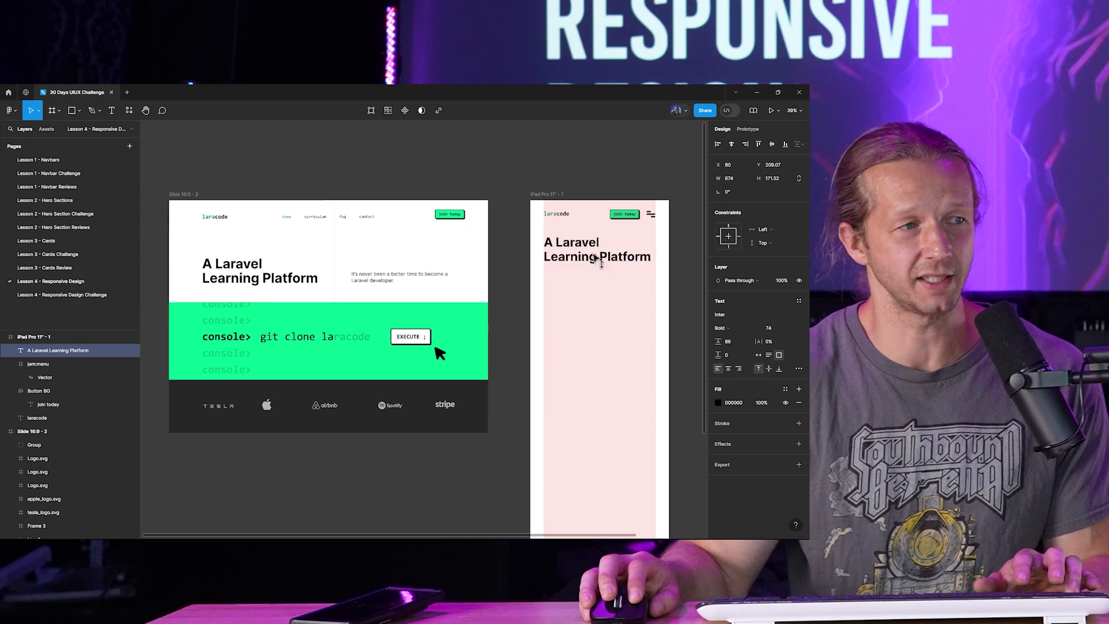
{"action": "left_click", "coordinate": [582, 184]}
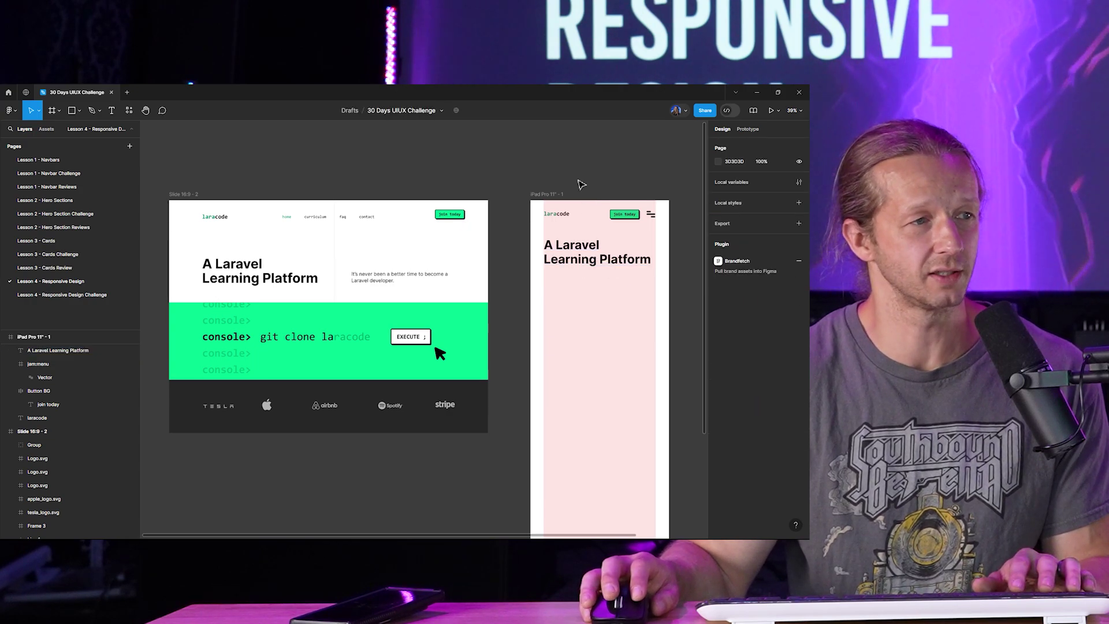
- Hide the iPad Pro frame's column layout grid
{"action": "scroll", "coordinate": [635, 253], "scroll_direction": "up", "scroll_amount": 5}
{"action": "left_click_drag", "start_coordinate": [607, 248], "coordinate": [552, 283]}
{"action": "left_click", "coordinate": [372, 166]}
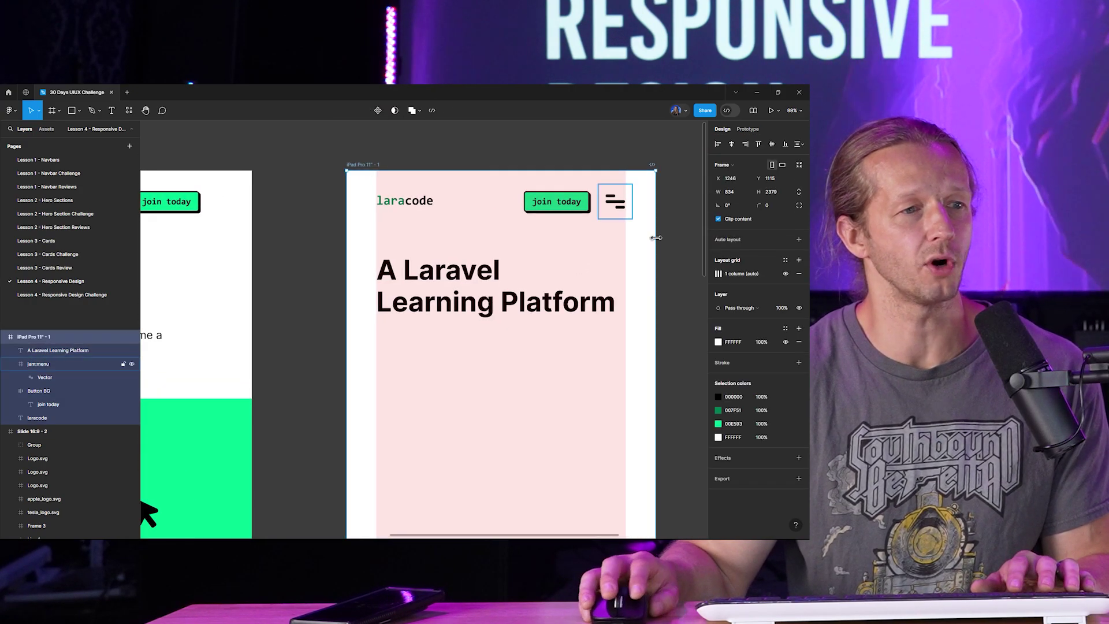
{"action": "left_click", "coordinate": [786, 274]}
{"action": "left_click", "coordinate": [515, 157]}
{"action": "scroll", "coordinate": [514, 157], "scroll_direction": "down", "scroll_amount": 5}
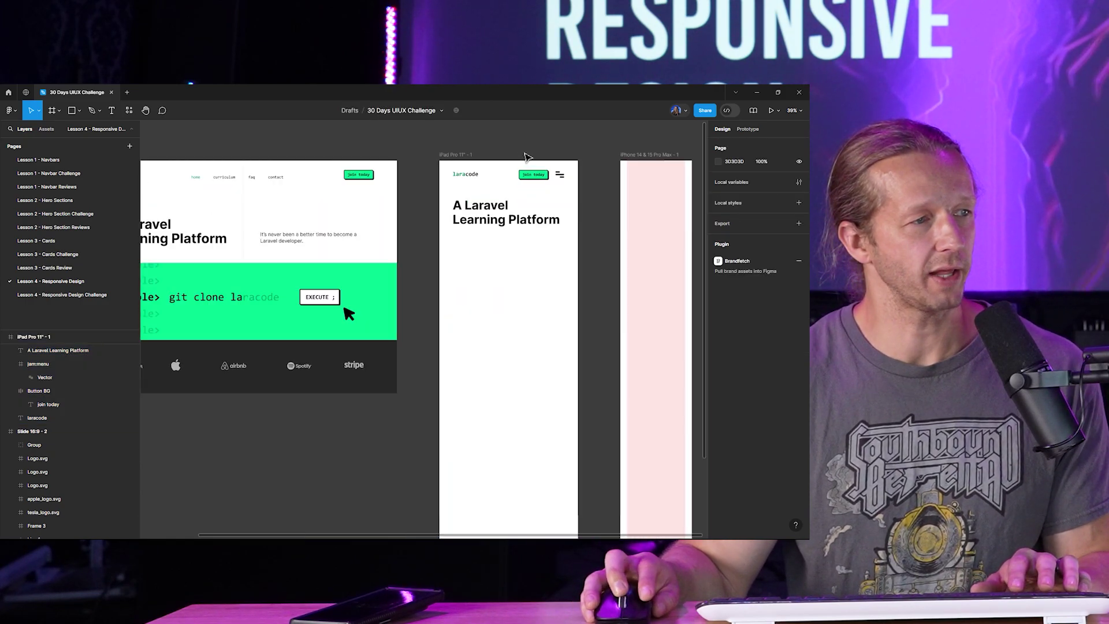
{"action": "left_click_drag", "start_coordinate": [533, 260], "coordinate": [471, 263]}
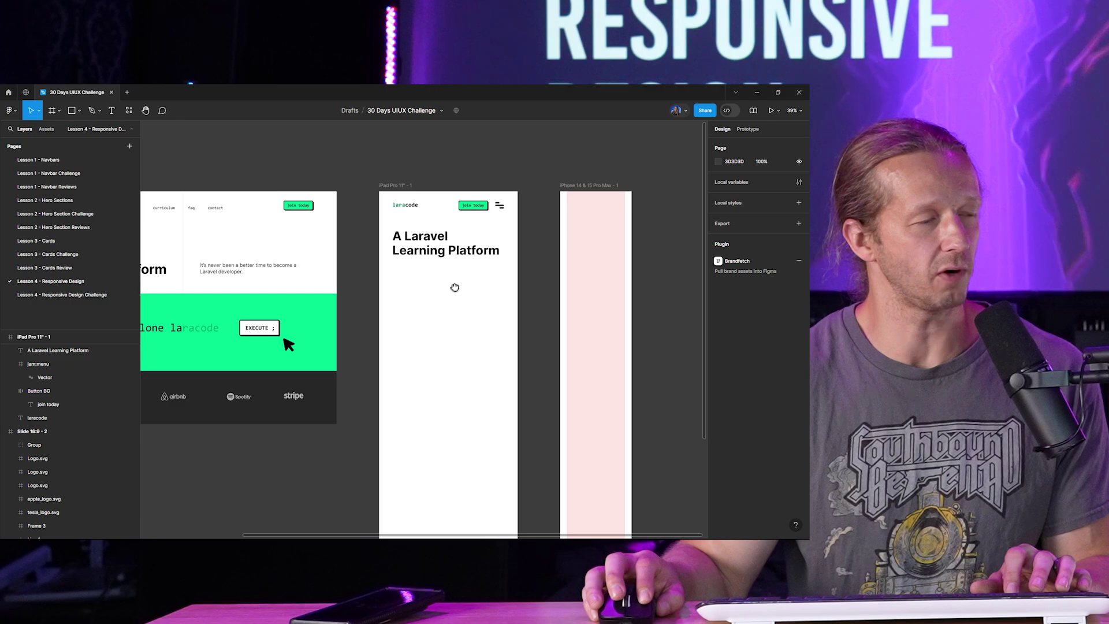
{"action": "left_click_drag", "start_coordinate": [392, 278], "coordinate": [611, 283]}
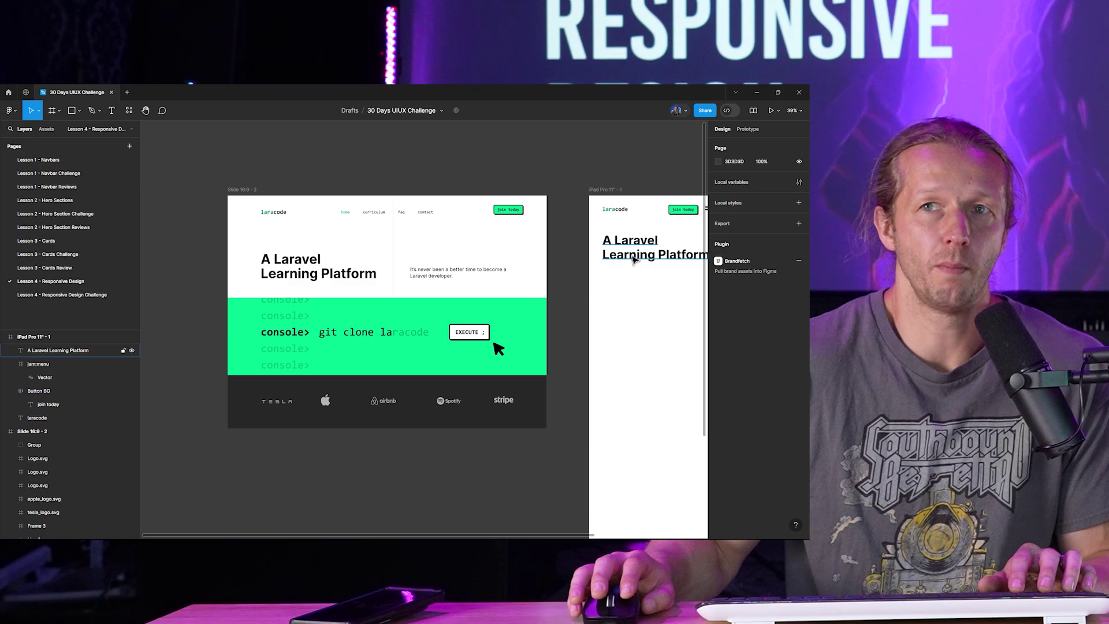
{"action": "scroll", "coordinate": [637, 223], "scroll_direction": "up", "scroll_amount": 7}
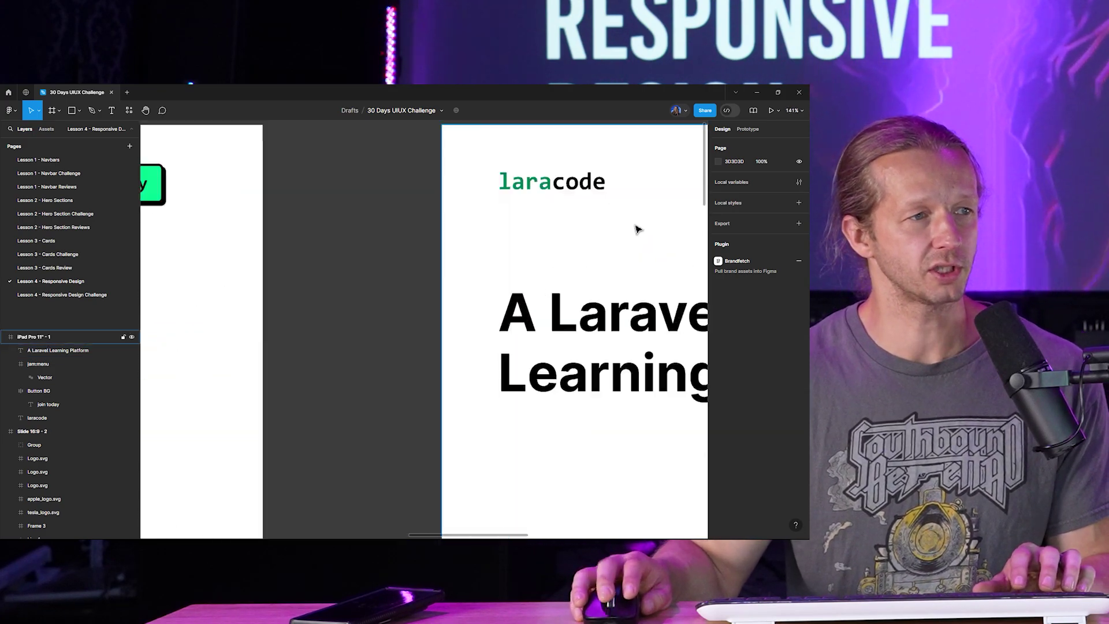
{"action": "left_click_drag", "start_coordinate": [628, 240], "coordinate": [459, 234]}
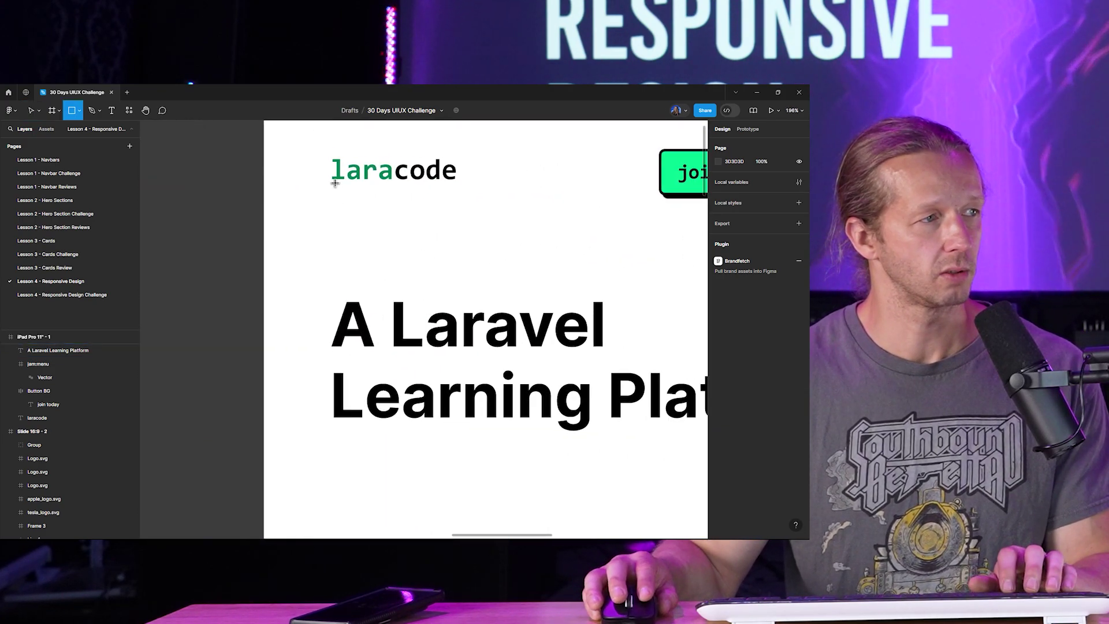
{"action": "left_click_drag", "start_coordinate": [332, 179], "coordinate": [407, 301]}
{"action": "left_click", "coordinate": [532, 244]}
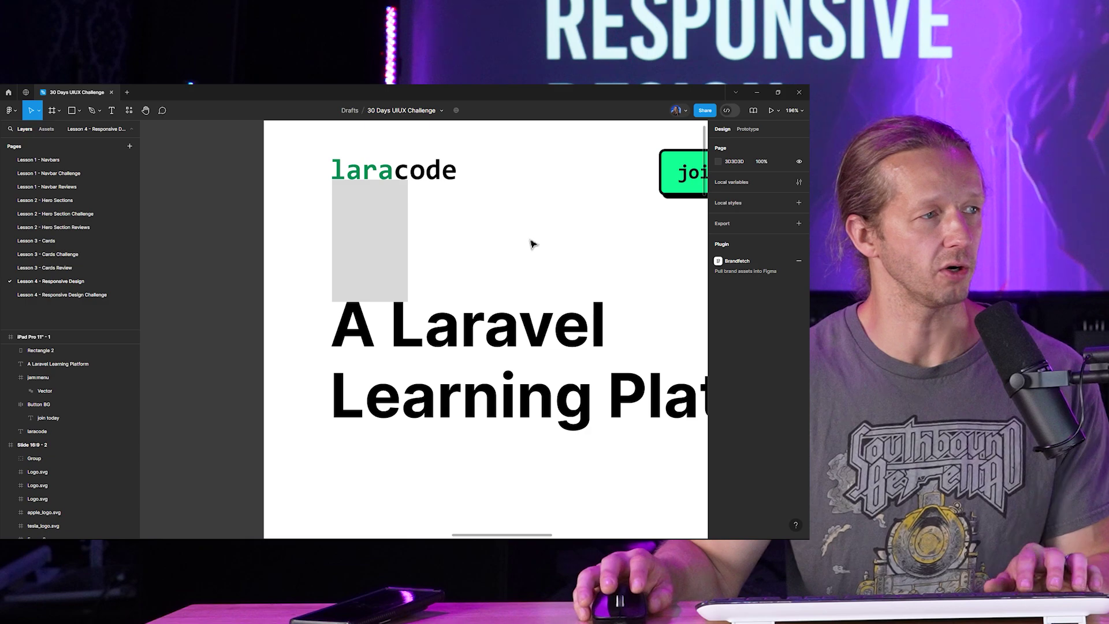
{"action": "left_click", "coordinate": [379, 247]}
{"action": "scroll", "coordinate": [503, 255], "scroll_direction": "down", "scroll_amount": 5}
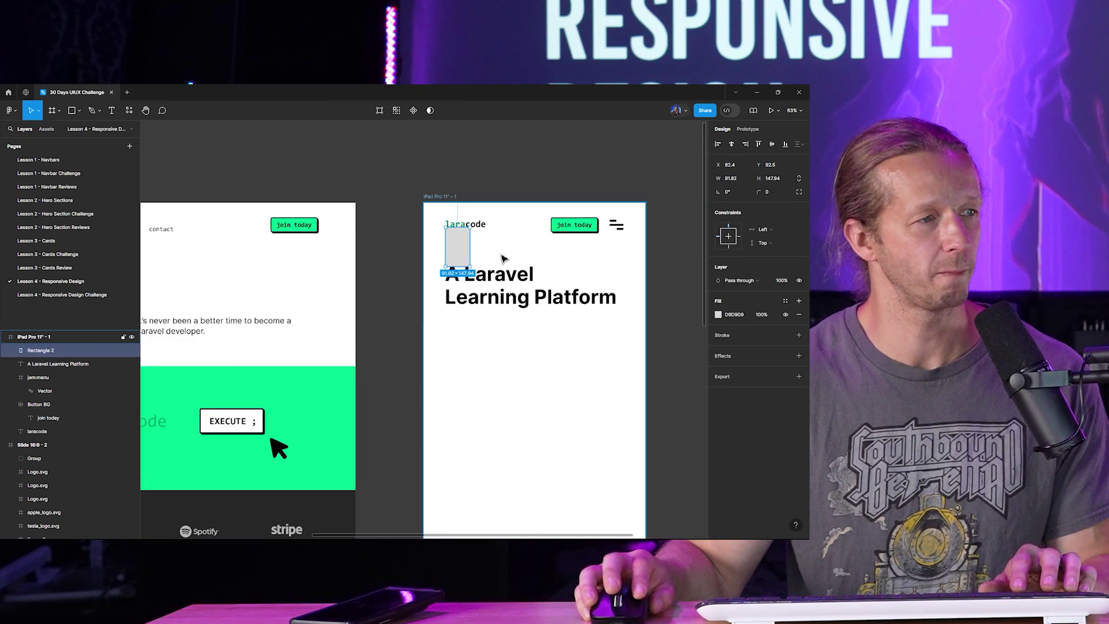
{"action": "left_click_drag", "start_coordinate": [663, 333], "coordinate": [781, 327]}
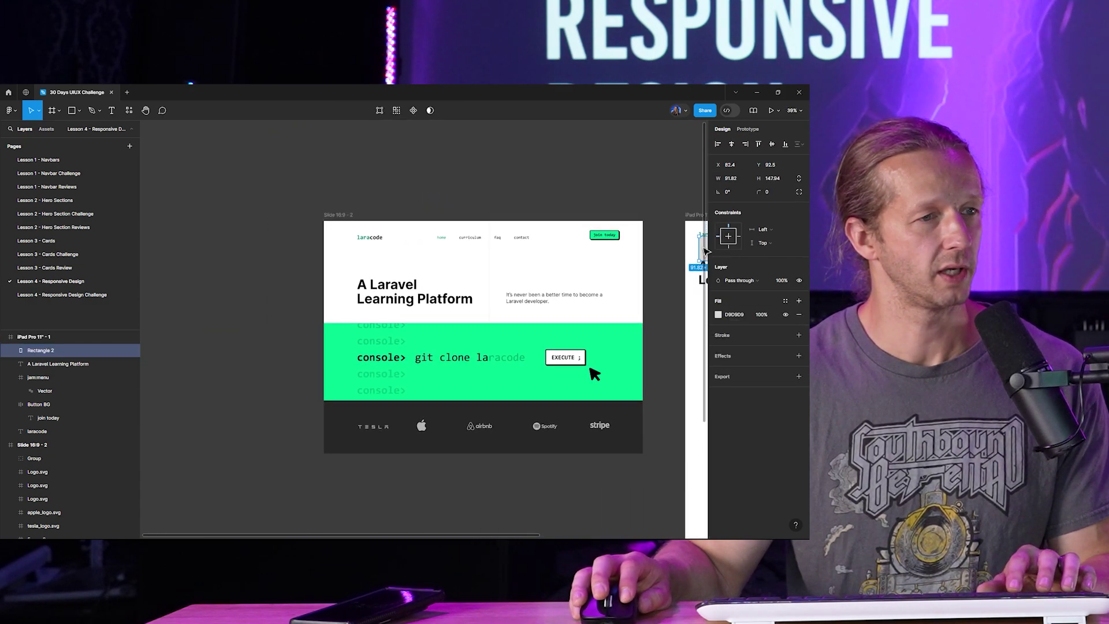
{"action": "scroll", "coordinate": [688, 251], "scroll_direction": "right", "scroll_amount": 2}
{"action": "left_click_drag", "start_coordinate": [670, 250], "coordinate": [330, 253]}
{"action": "scroll", "coordinate": [326, 254], "scroll_direction": "up", "scroll_amount": 10}
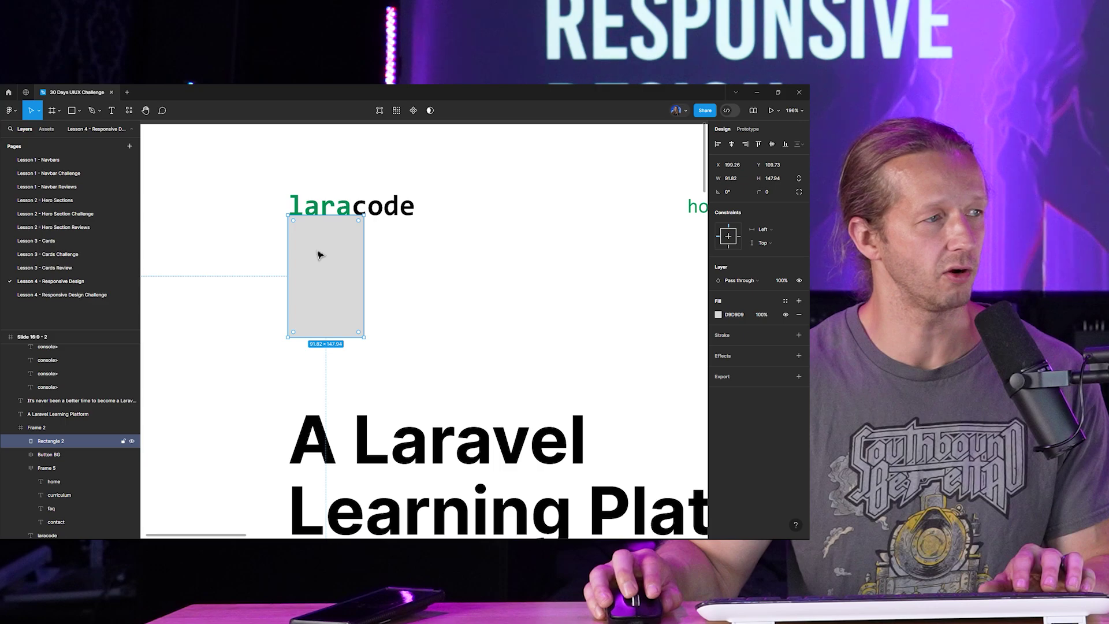
{"action": "scroll", "coordinate": [322, 254], "scroll_direction": "up", "scroll_amount": 1}
{"action": "left_click", "coordinate": [371, 370]}
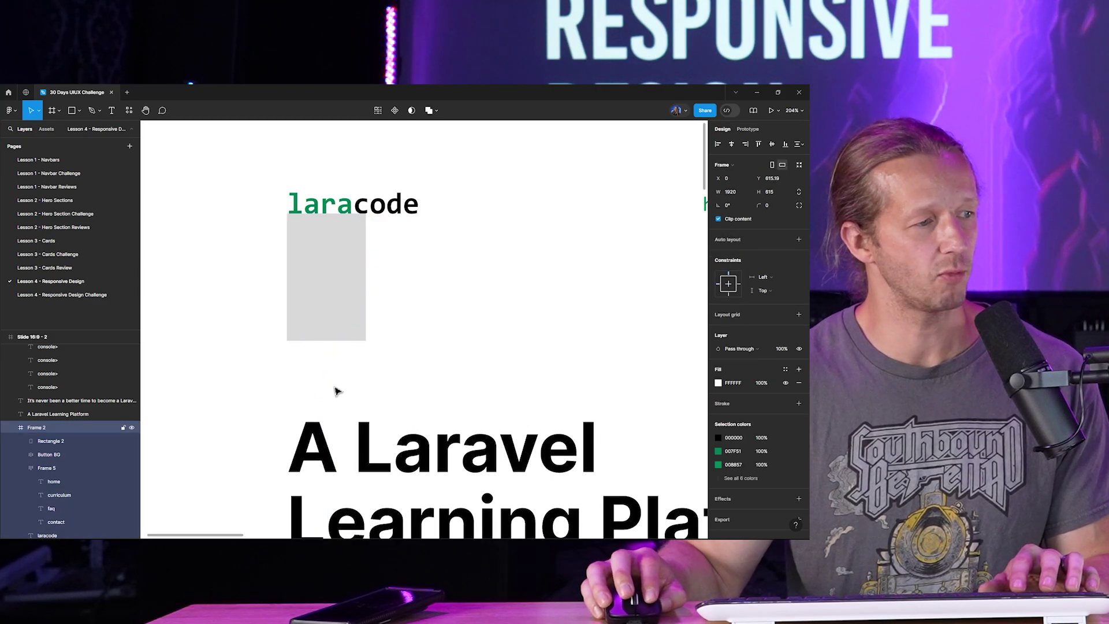
{"action": "scroll", "coordinate": [461, 304], "scroll_direction": "down", "scroll_amount": 8}
{"action": "left_click", "coordinate": [277, 275]}
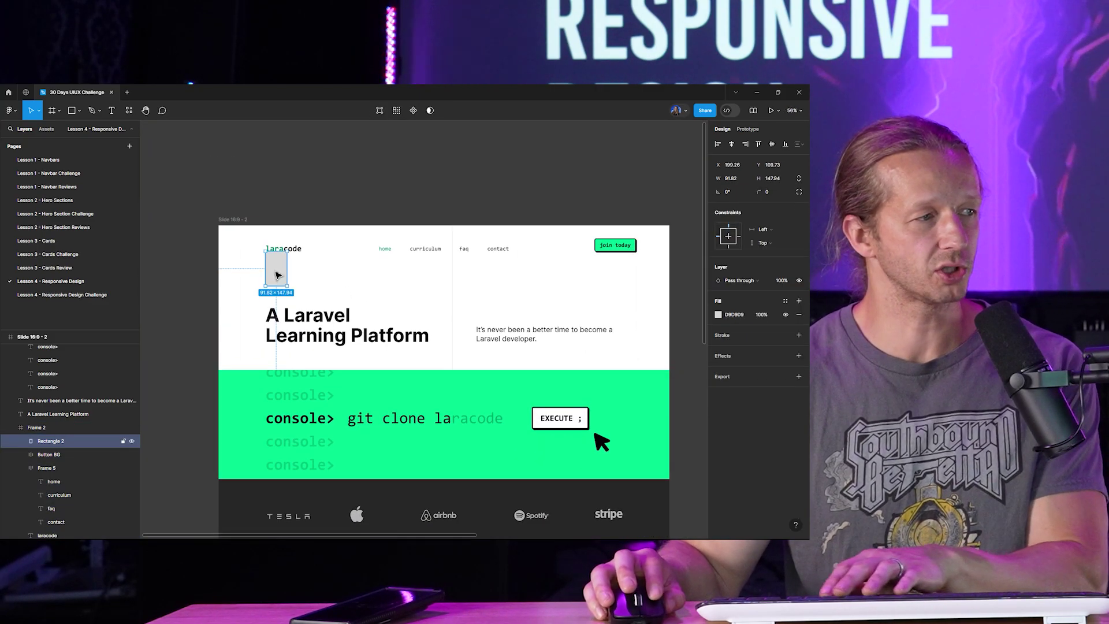
{"action": "key", "text": "Delete"}
{"action": "left_click_drag", "start_coordinate": [506, 191], "coordinate": [230, 190]}
{"action": "left_click_drag", "start_coordinate": [473, 226], "coordinate": [392, 225]}
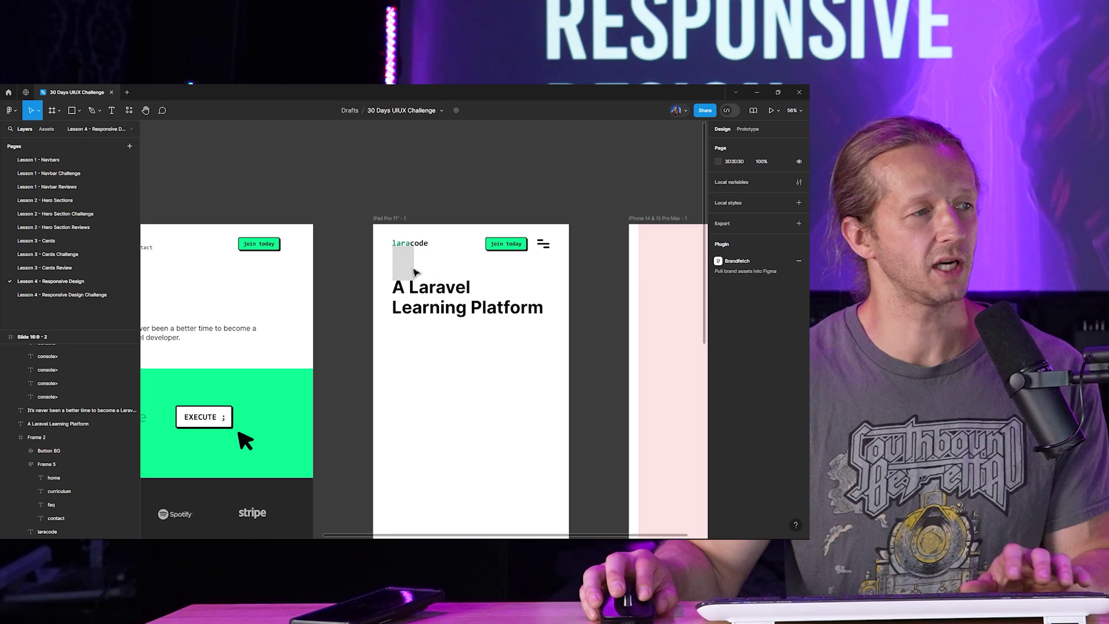
{"action": "double_click", "coordinate": [412, 271]}
{"action": "key", "text": "Escape"}
{"action": "key", "text": "Delete"}
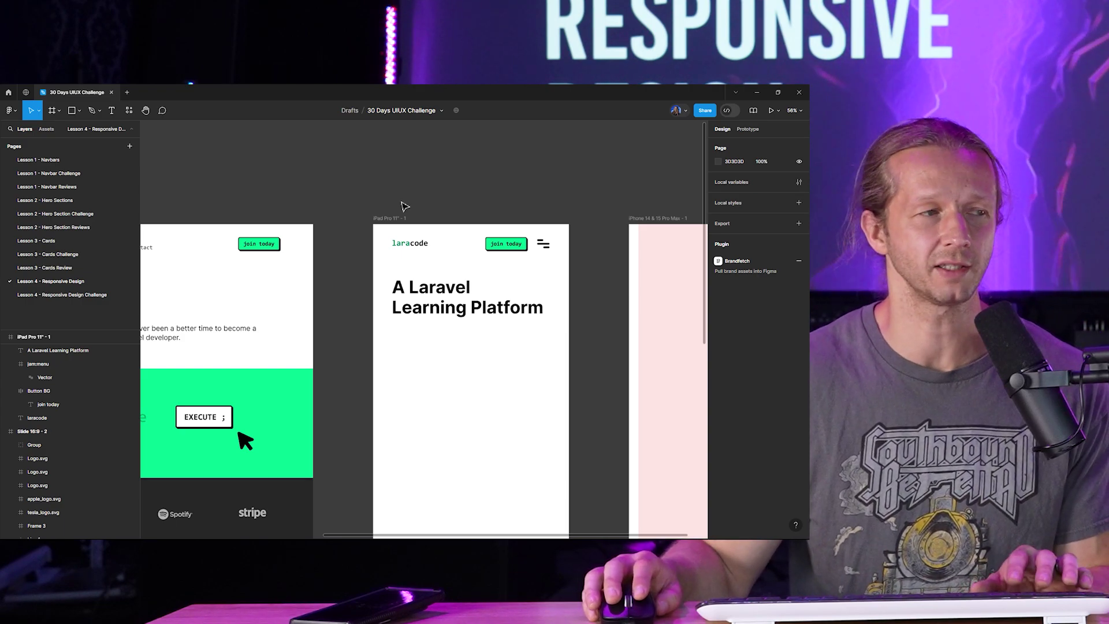
- Alt-drag a copy of the desktop Laravel developer subtitle into the iPad frame
{"action": "left_click_drag", "start_coordinate": [355, 191], "coordinate": [583, 190]}
{"action": "left_click_drag", "start_coordinate": [221, 218], "coordinate": [361, 188]}
{"action": "left_click_drag", "start_coordinate": [529, 224], "coordinate": [129, 225]}
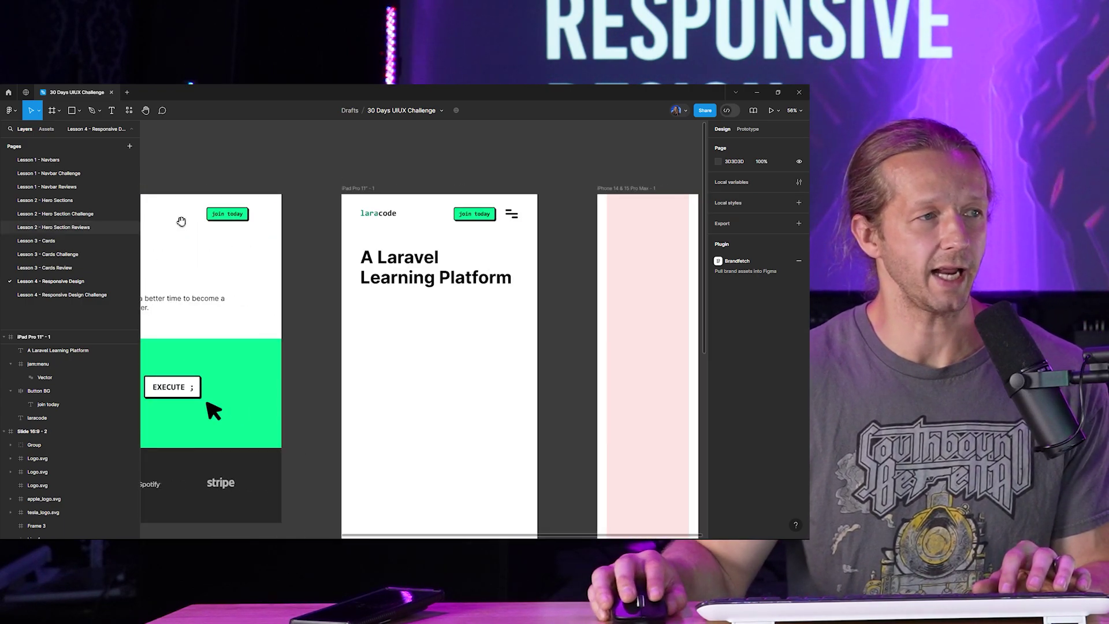
{"action": "left_click_drag", "start_coordinate": [571, 223], "coordinate": [487, 223]}
{"action": "scroll", "coordinate": [487, 224], "scroll_direction": "right", "scroll_amount": 2}
{"action": "scroll", "coordinate": [413, 185], "scroll_direction": "down", "scroll_amount": 5}
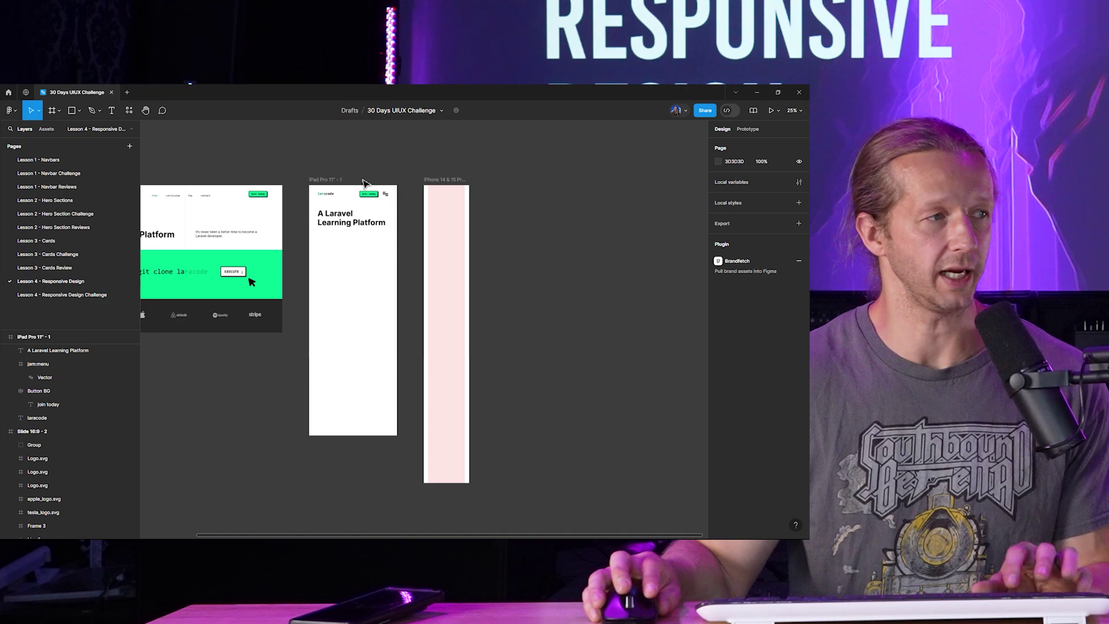
{"action": "scroll", "coordinate": [307, 204], "scroll_direction": "left", "scroll_amount": 5}
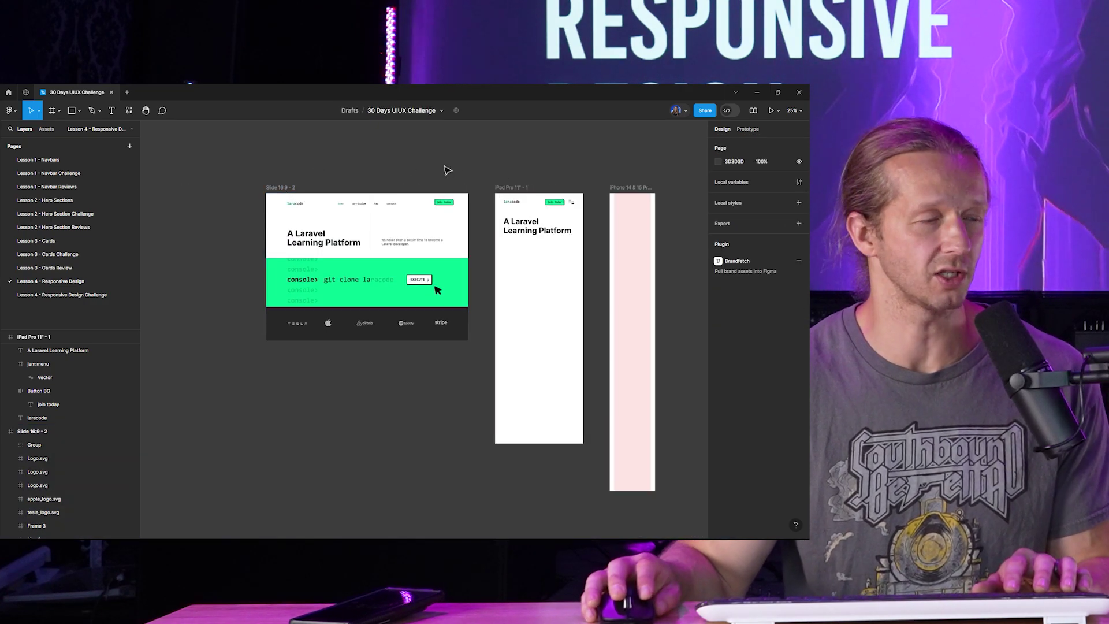
{"action": "left_click_drag", "start_coordinate": [411, 241], "coordinate": [518, 248]}
- Narrow the copied subtitle to 674 wide and move it up under the heading
{"action": "scroll", "coordinate": [511, 271], "scroll_direction": "up", "scroll_amount": 10}
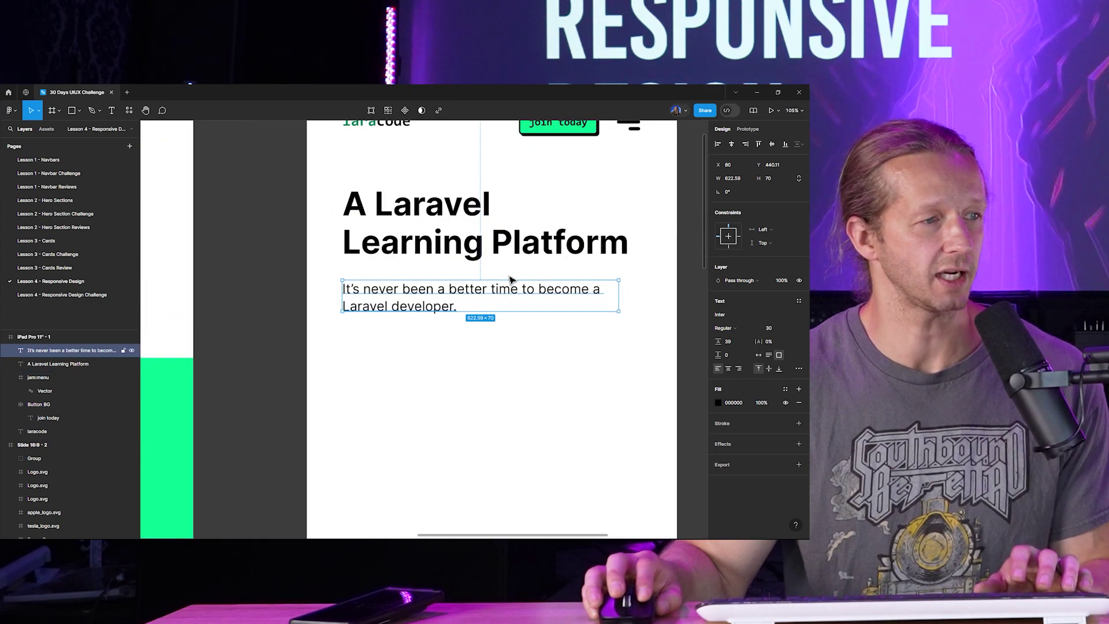
{"action": "left_click", "coordinate": [511, 277]}
{"action": "scroll", "coordinate": [278, 274], "scroll_direction": "down", "scroll_amount": 5}
{"action": "left_click", "coordinate": [485, 296]}
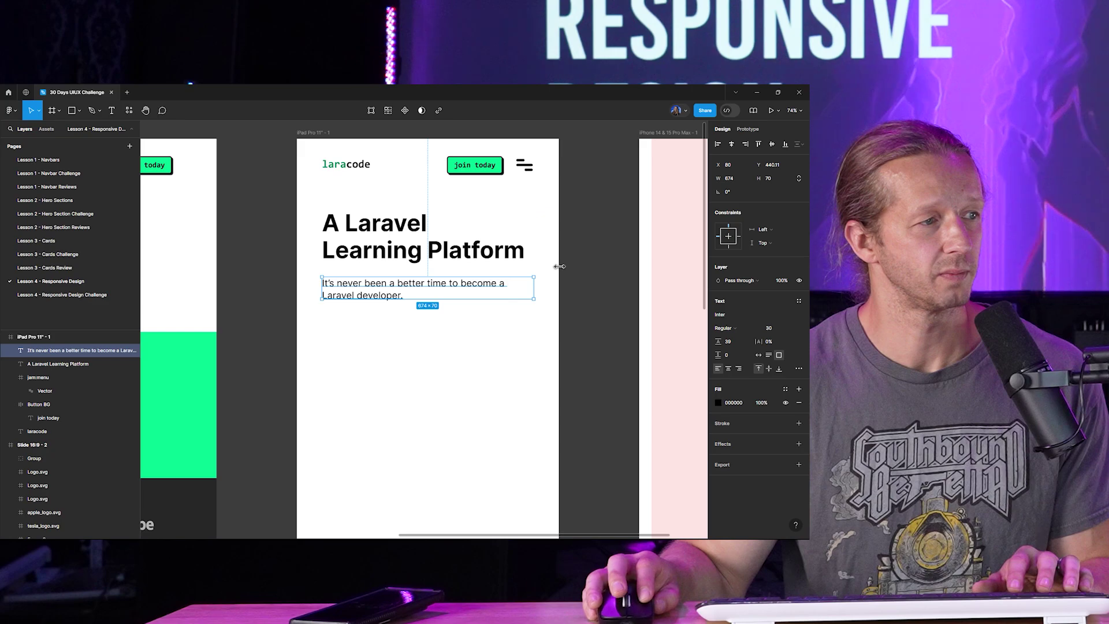
{"action": "left_click", "coordinate": [582, 259]}
{"action": "scroll", "coordinate": [570, 283], "scroll_direction": "down", "scroll_amount": 5}
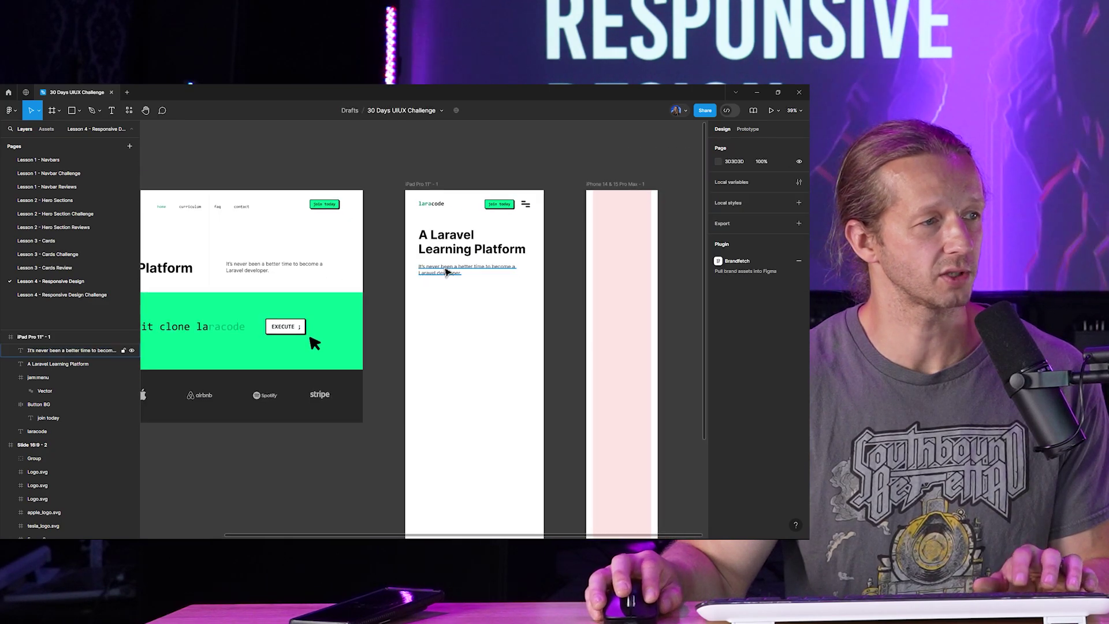
{"action": "left_click_drag", "start_coordinate": [445, 271], "coordinate": [449, 269]}
{"action": "left_click", "coordinate": [549, 250]}
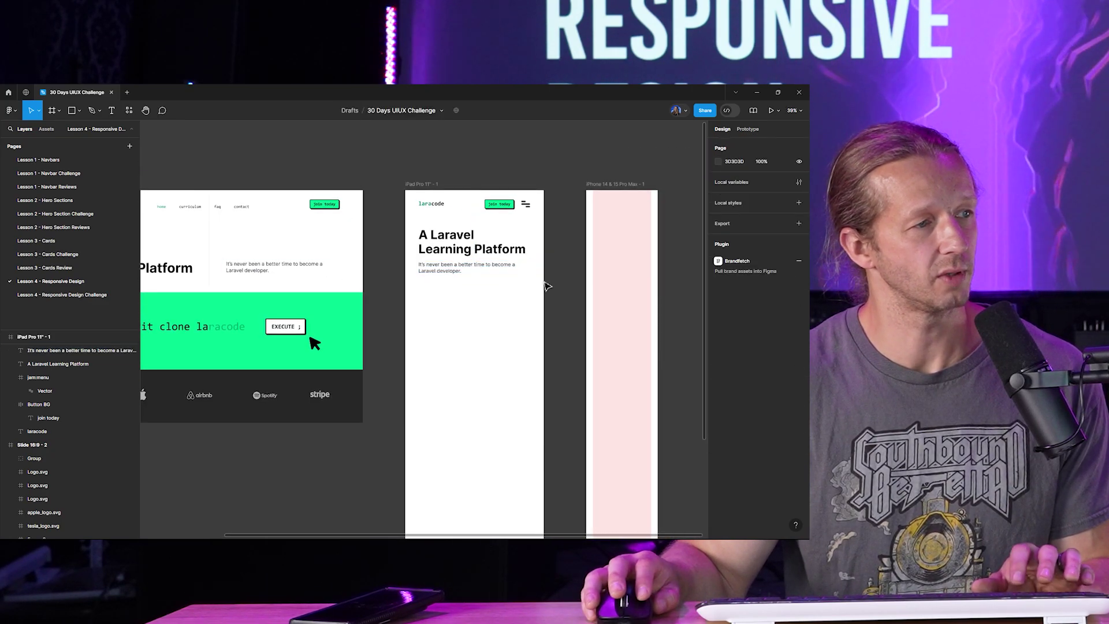
{"action": "left_click", "coordinate": [443, 279]}
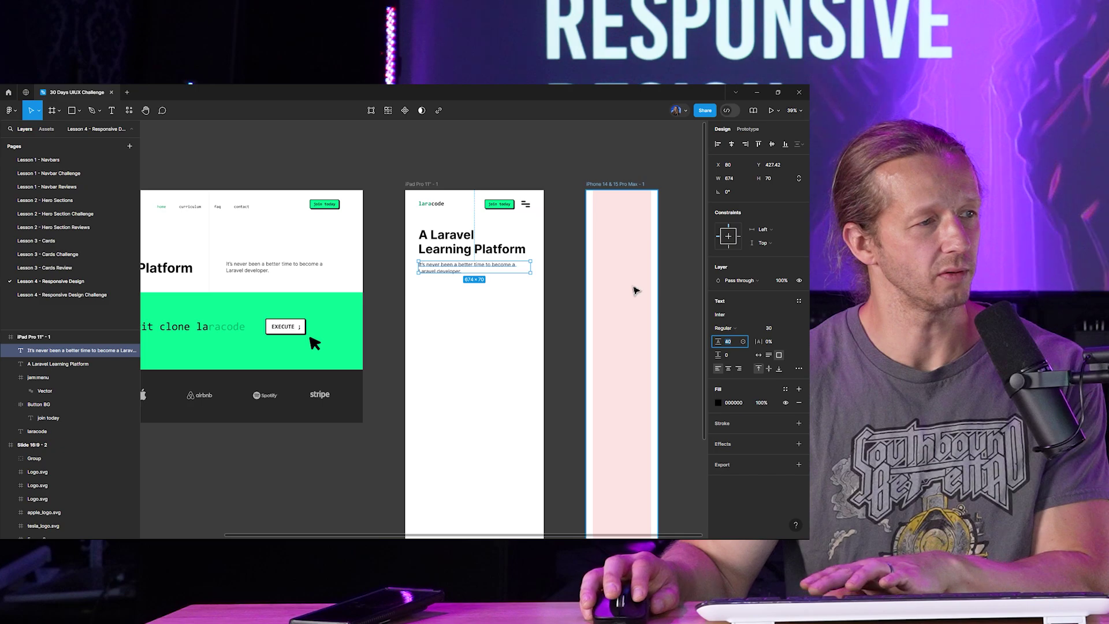
{"action": "left_click", "coordinate": [539, 168]}
{"action": "scroll", "coordinate": [556, 290], "scroll_direction": "down", "scroll_amount": 5}
{"action": "left_click_drag", "start_coordinate": [556, 288], "coordinate": [573, 280]}
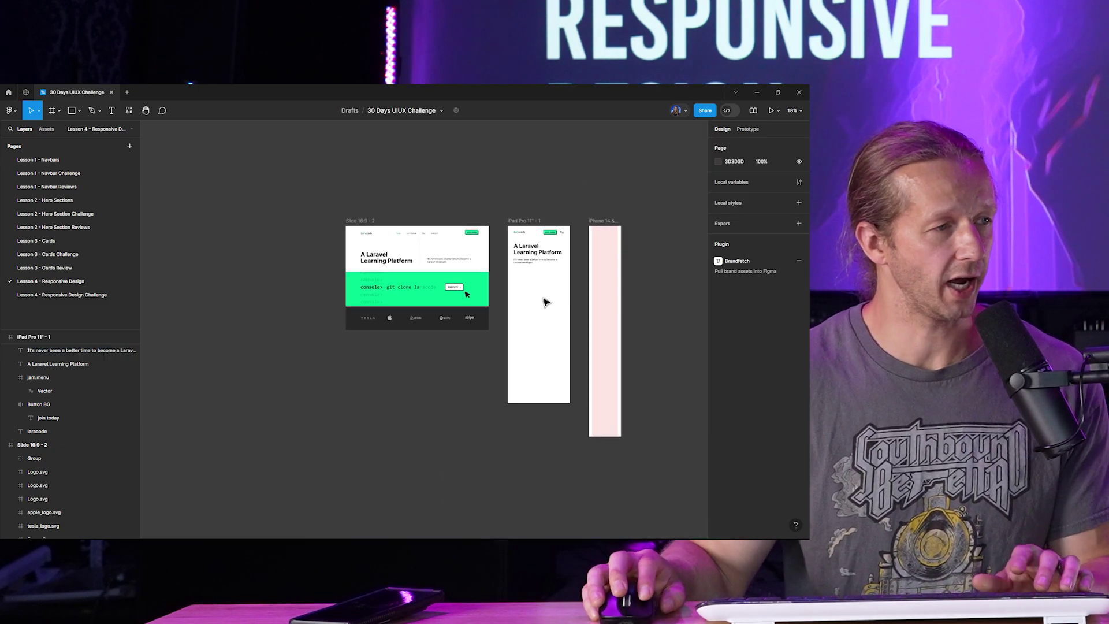
- Flatten the faded console> lines together with the git clone text into one vector
{"action": "scroll", "coordinate": [425, 287], "scroll_direction": "up", "scroll_amount": 4}
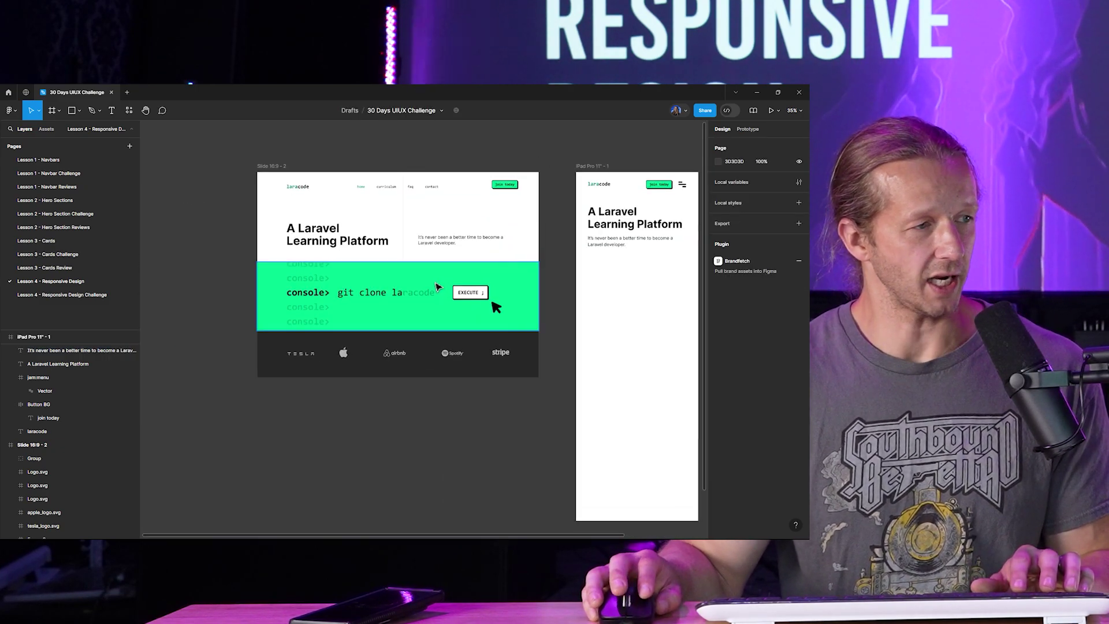
{"action": "left_click", "coordinate": [395, 276]}
{"action": "scroll", "coordinate": [368, 283], "scroll_direction": "up", "scroll_amount": 4}
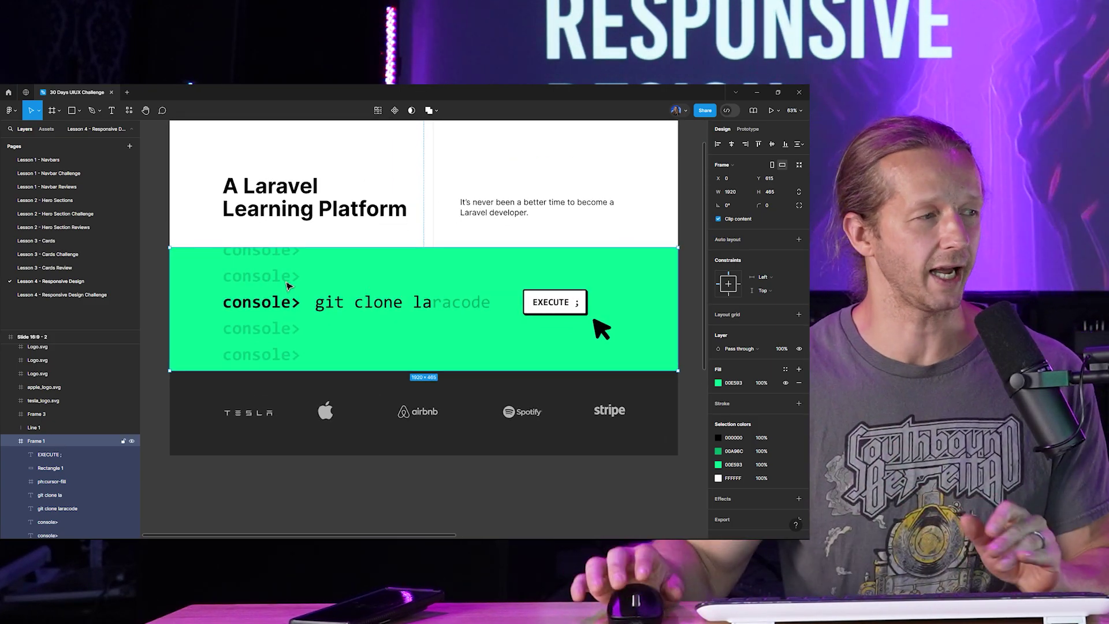
{"action": "double_click", "coordinate": [285, 256]}
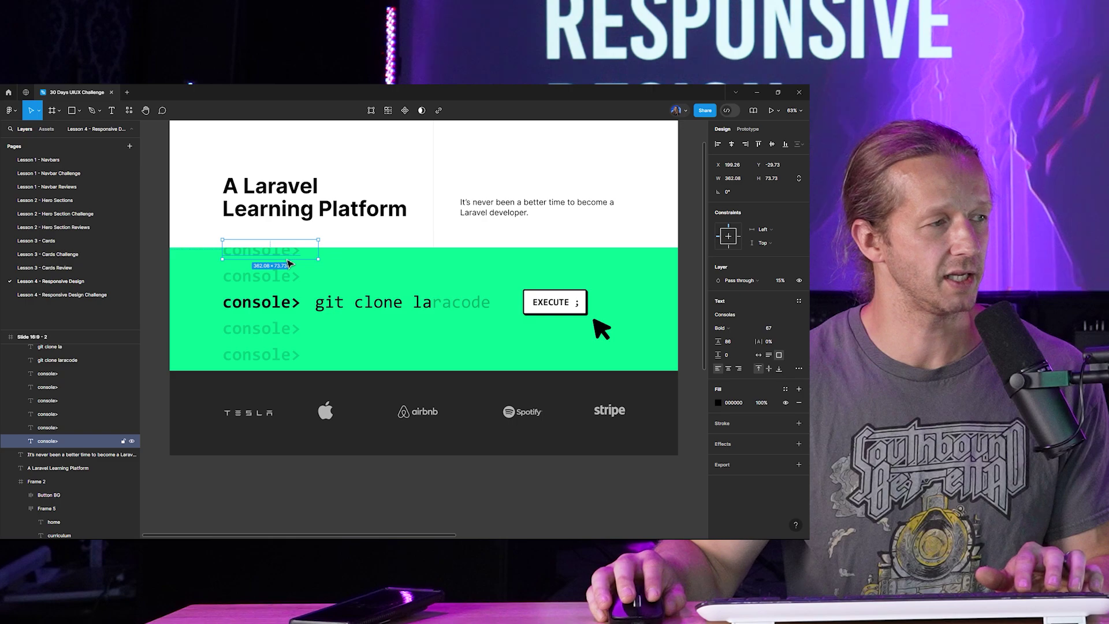
{"action": "left_click", "coordinate": [284, 279], "text": "shift"}
{"action": "left_click", "coordinate": [283, 309], "text": "shift"}
{"action": "left_click_drag", "start_coordinate": [283, 312], "coordinate": [350, 358]}
{"action": "left_click", "coordinate": [346, 308], "text": "shift"}
{"action": "left_click", "coordinate": [468, 302], "text": "shift"}
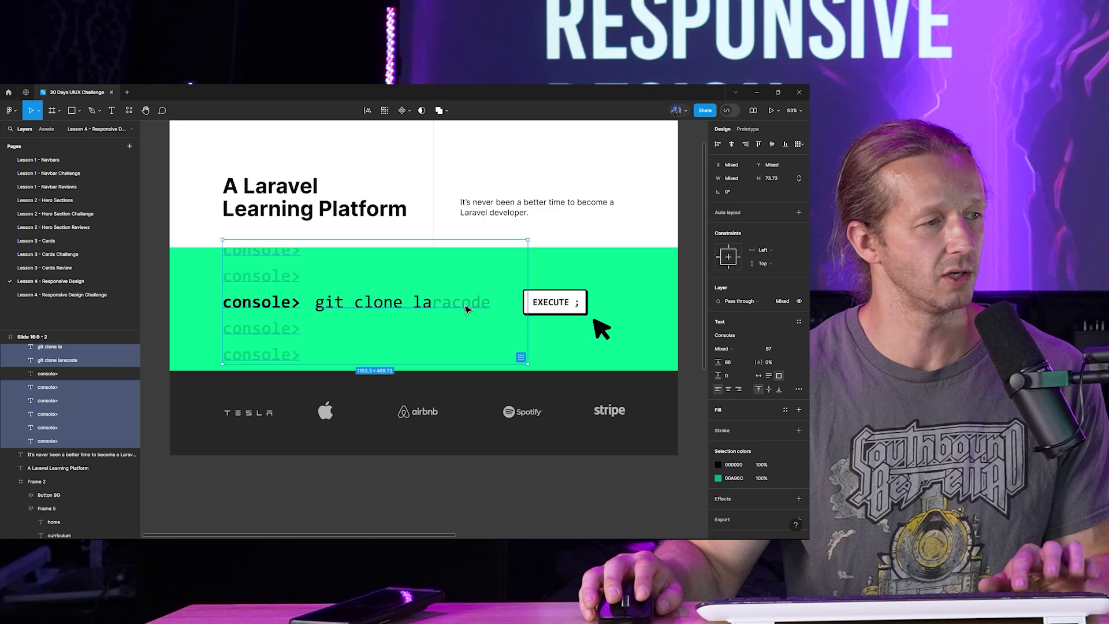
{"action": "scroll", "coordinate": [72, 374], "scroll_direction": "up", "scroll_amount": 2}
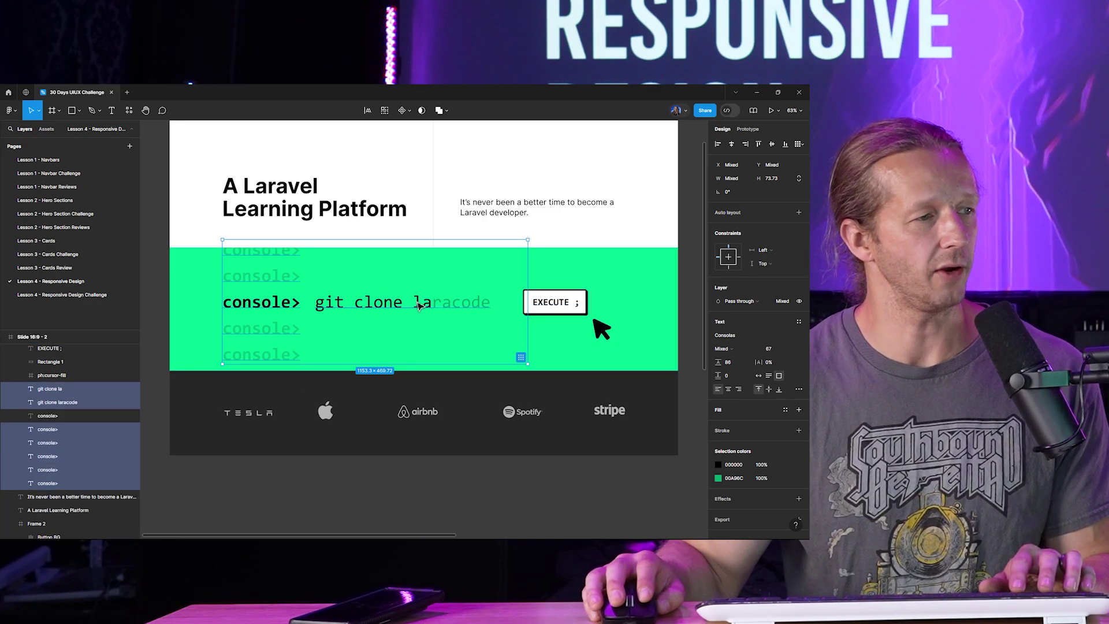
{"action": "right_click", "coordinate": [411, 255]}
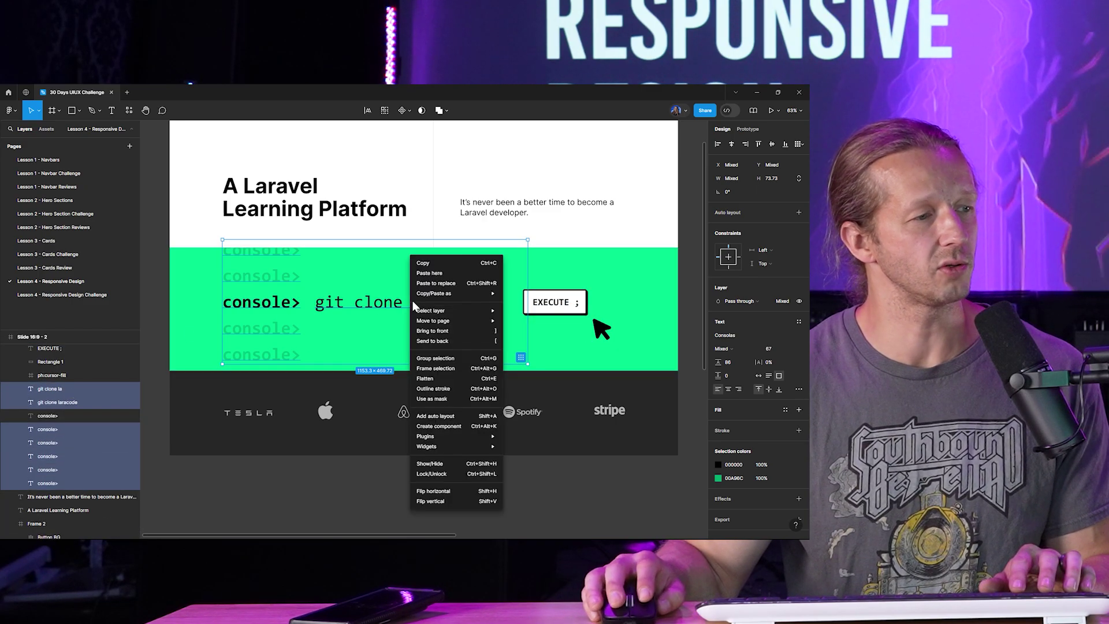
{"action": "left_click", "coordinate": [449, 379]}
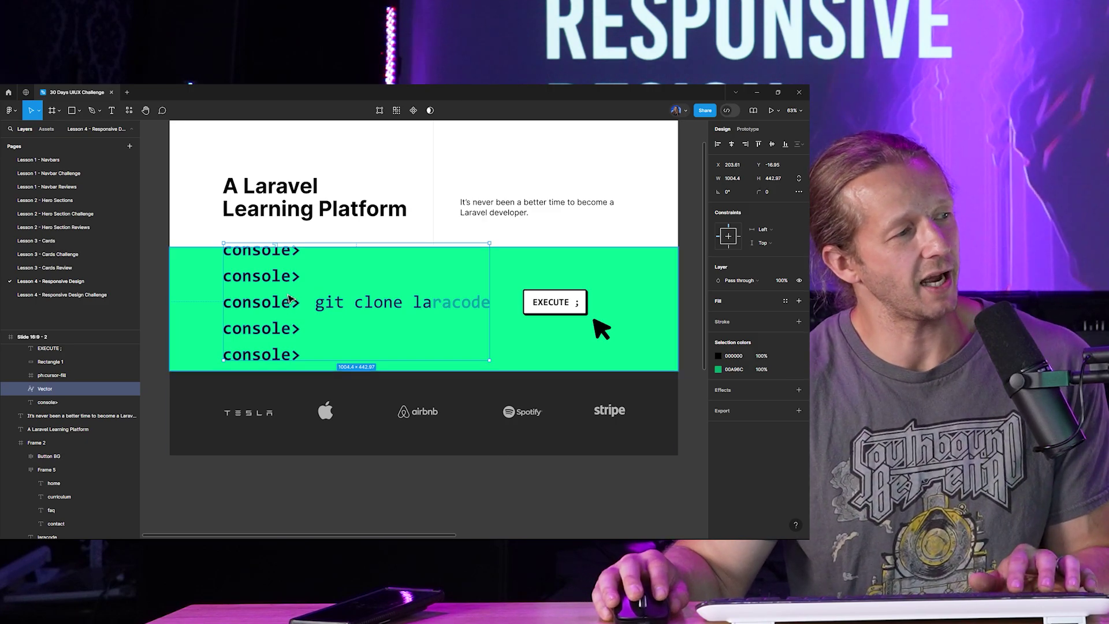
- Undo that flatten and instead flatten only the four faded console> lines
{"action": "left_click", "coordinate": [158, 300]}
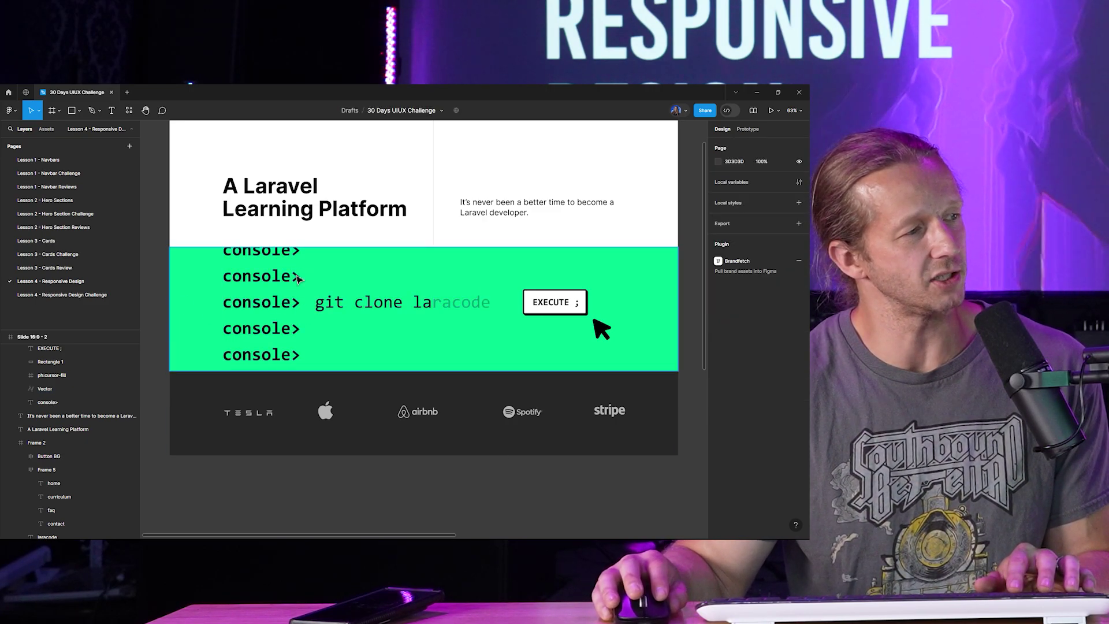
{"action": "key", "text": "ctrl+z"}
{"action": "key", "text": "ctrl+z"}
{"action": "left_click", "coordinate": [150, 295]}
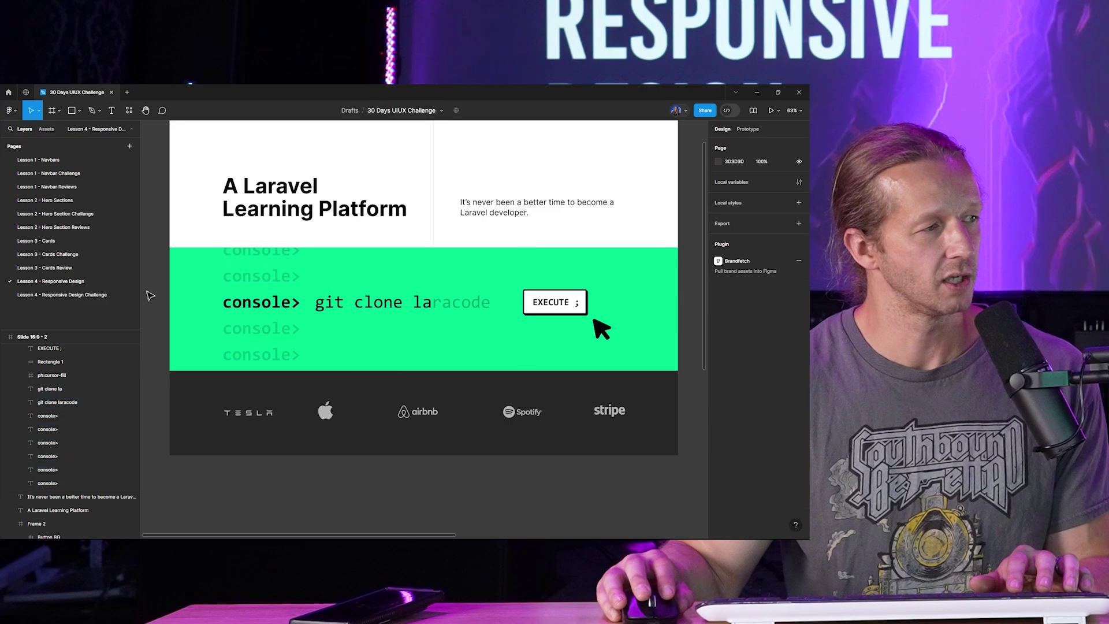
{"action": "double_click", "coordinate": [244, 254]}
{"action": "left_click", "coordinate": [254, 278], "text": "shift"}
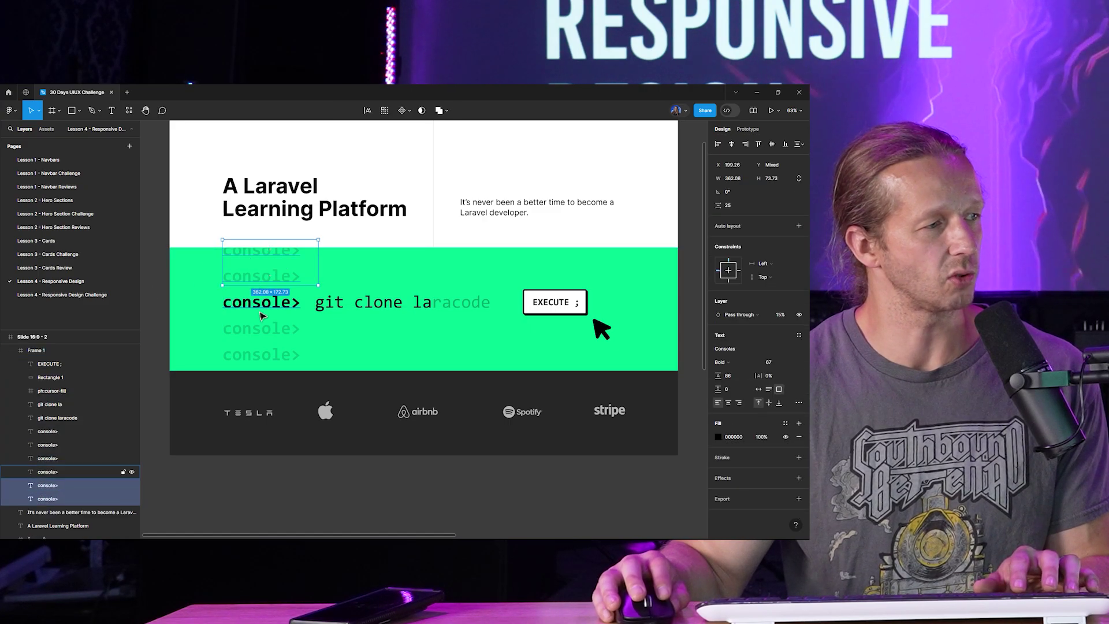
{"action": "left_click", "coordinate": [263, 331], "text": "shift"}
{"action": "left_click", "coordinate": [269, 357], "text": "shift"}
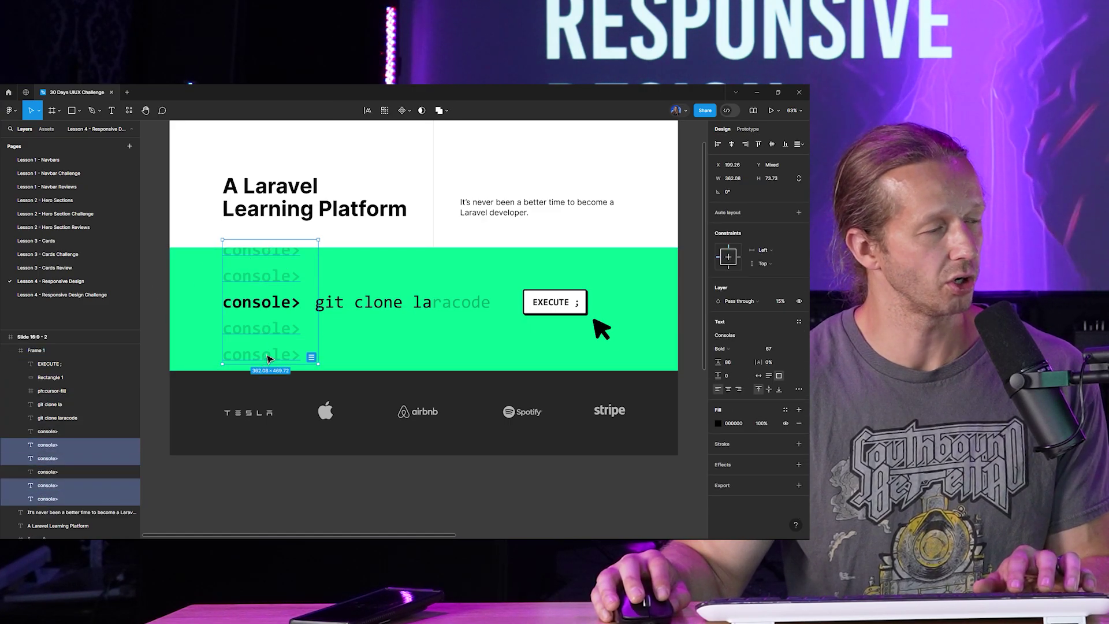
{"action": "right_click", "coordinate": [272, 356]}
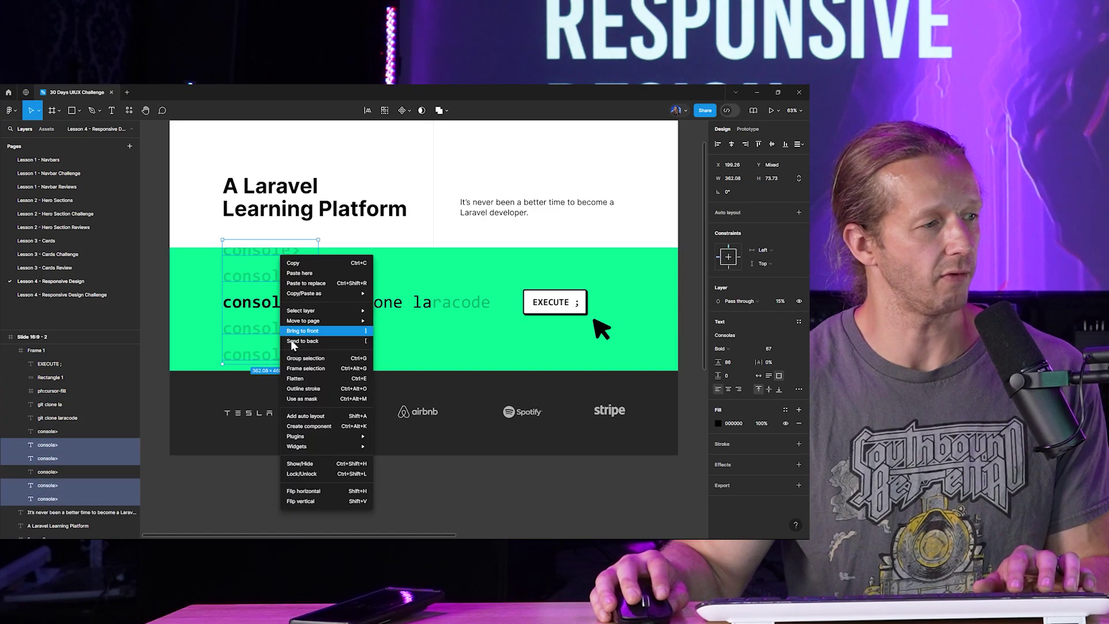
{"action": "left_click", "coordinate": [298, 385]}
- Convert the bold console> prompt and git clone laracode text into vector outlines
{"action": "left_click", "coordinate": [277, 308]}
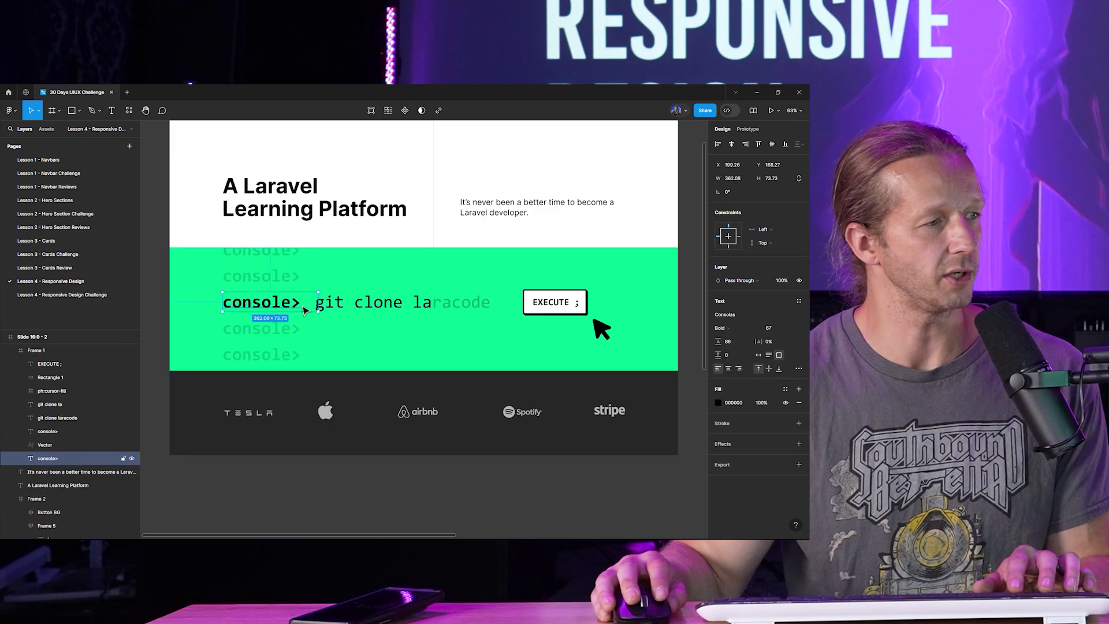
{"action": "left_click", "coordinate": [347, 310], "text": "shift"}
{"action": "right_click", "coordinate": [351, 311]}
{"action": "left_click", "coordinate": [384, 389]}
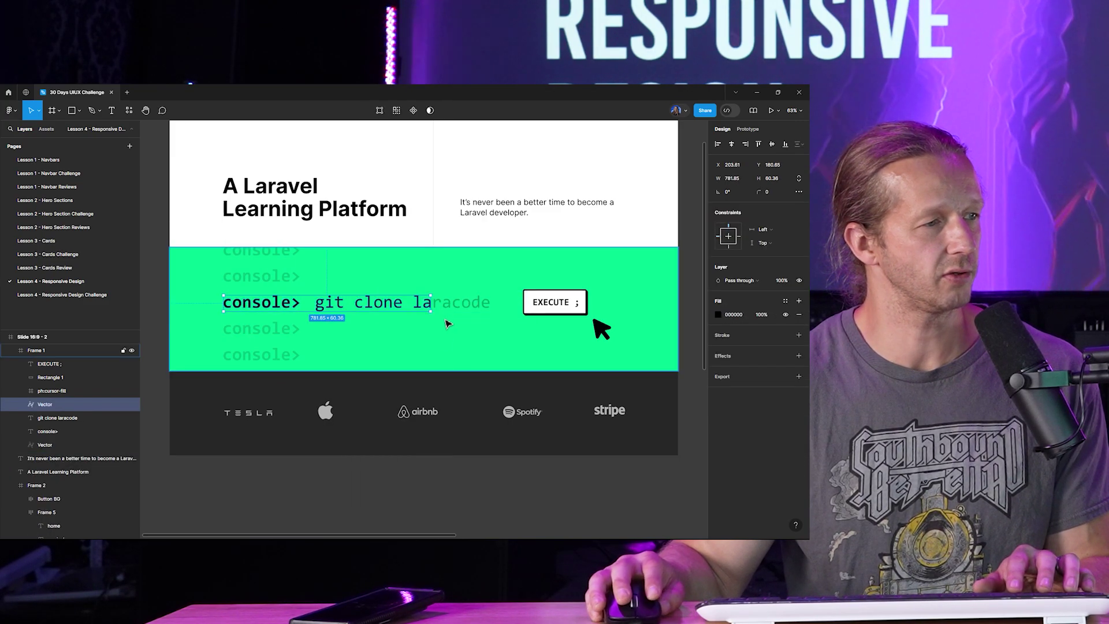
{"action": "left_click", "coordinate": [448, 305]}
{"action": "right_click", "coordinate": [449, 305]}
{"action": "mouse_move", "coordinate": [474, 438]}
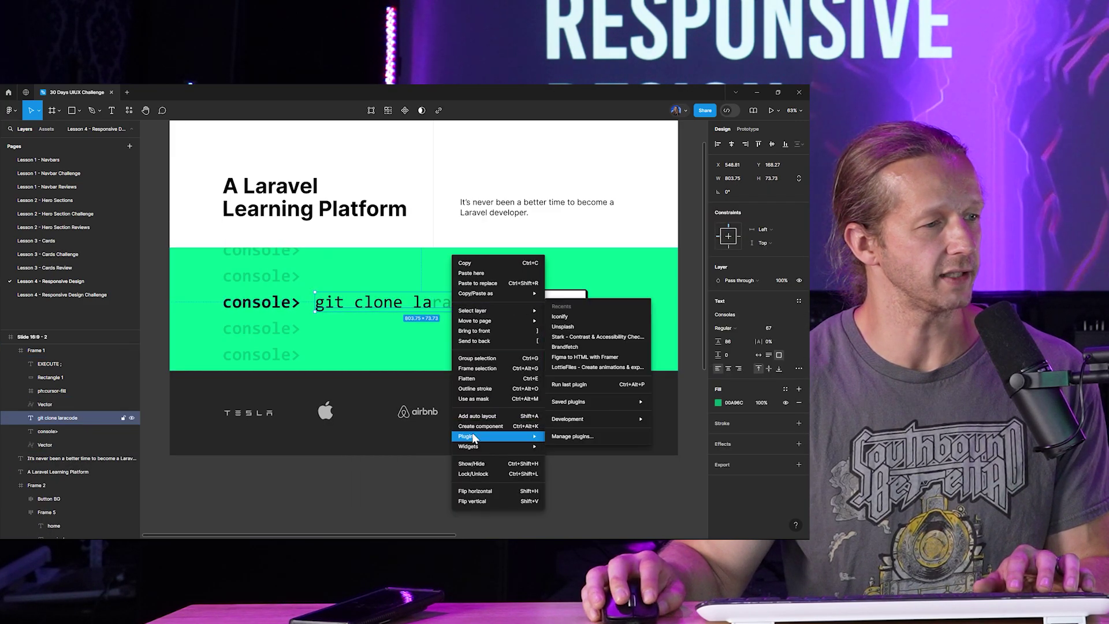
{"action": "left_click", "coordinate": [475, 389]}
{"action": "left_click", "coordinate": [554, 488]}
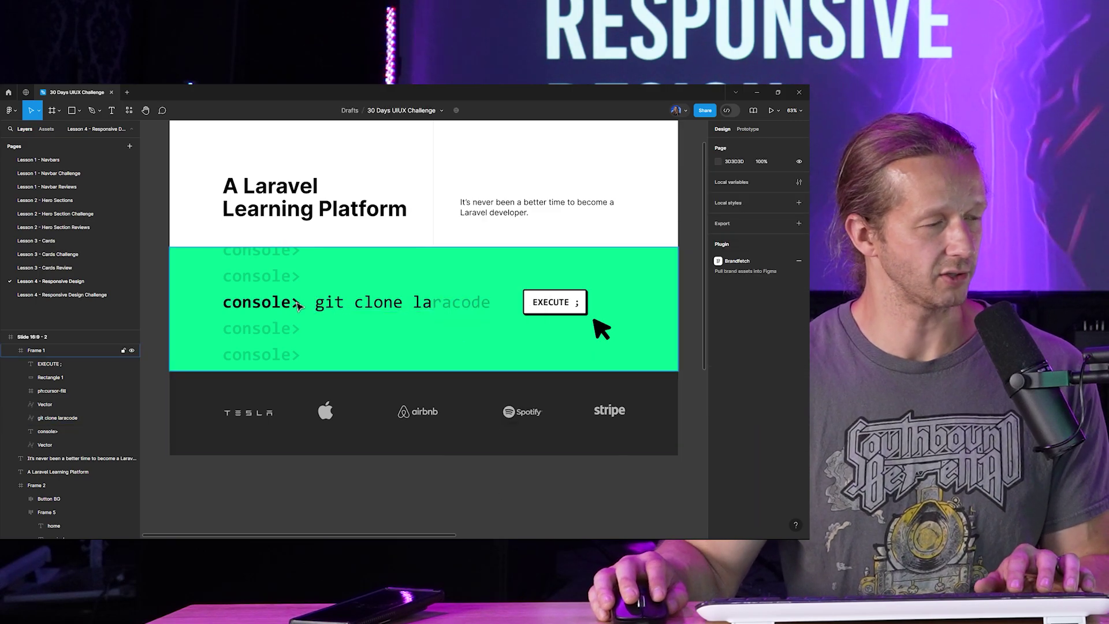
{"action": "left_click", "coordinate": [280, 307]}
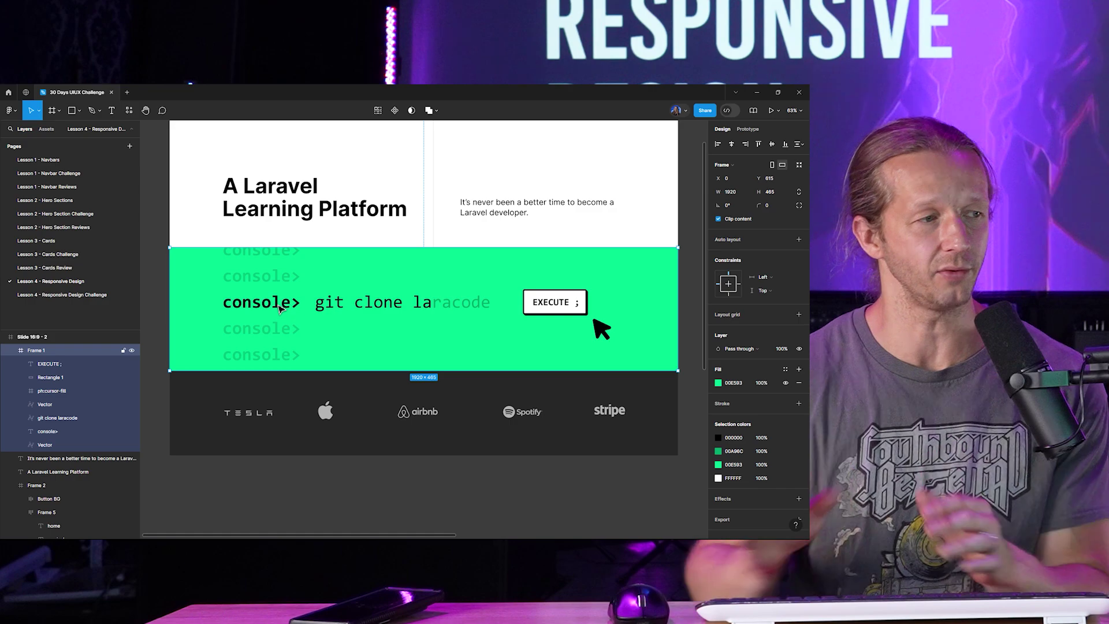
- Draw a new frame across the iPad layout below the subtitle
{"action": "scroll", "coordinate": [403, 276], "scroll_direction": "down", "scroll_amount": 5}
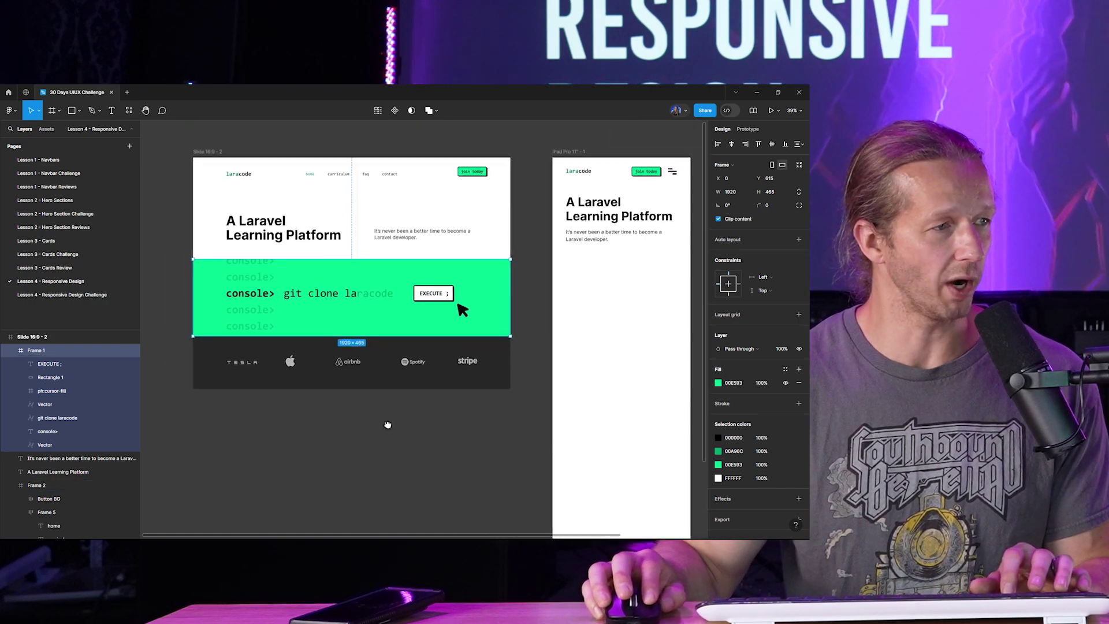
{"action": "left_click", "coordinate": [387, 430]}
{"action": "key", "text": "r"}
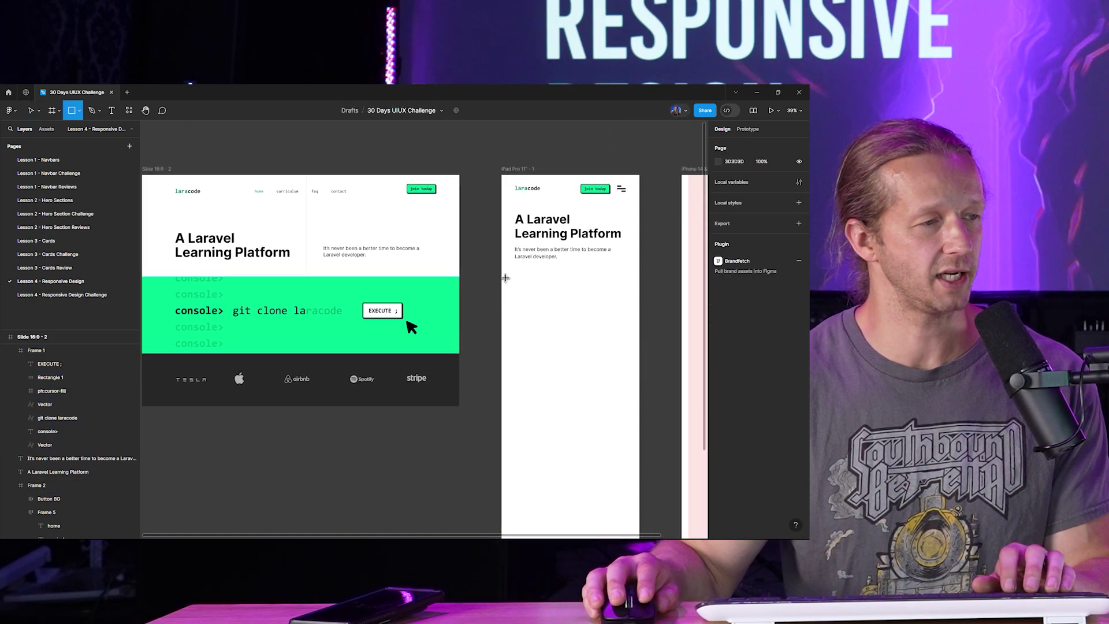
{"action": "key", "text": "f"}
{"action": "left_click_drag", "start_coordinate": [502, 274], "coordinate": [581, 364]}
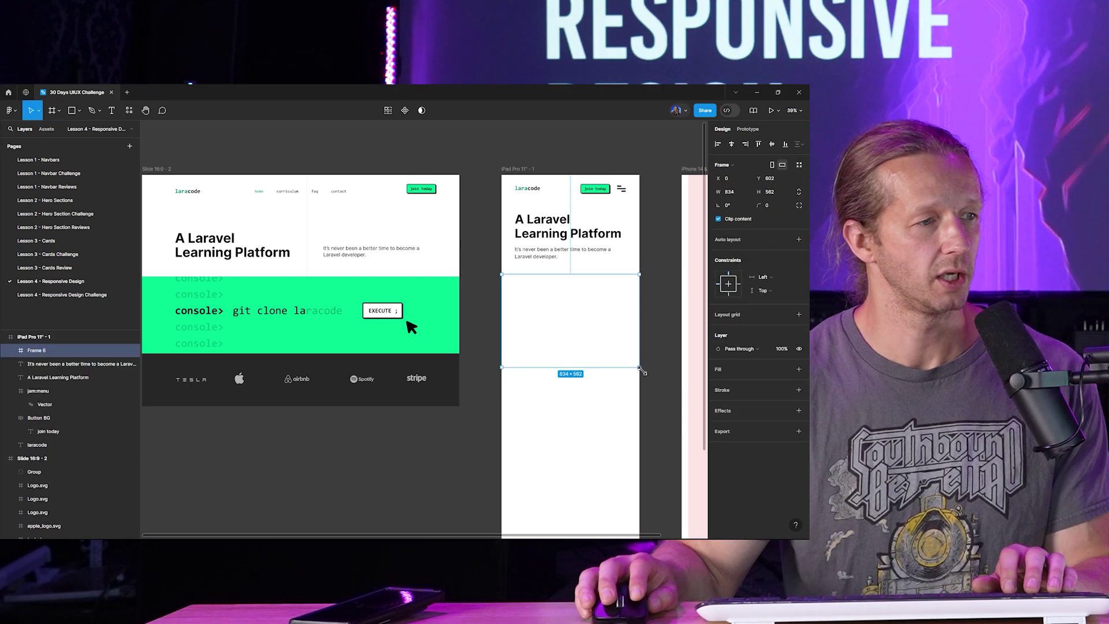
- Fill the new frame with the green sampled from the desktop console band
{"action": "left_click", "coordinate": [797, 369]}
{"action": "left_click", "coordinate": [719, 382]}
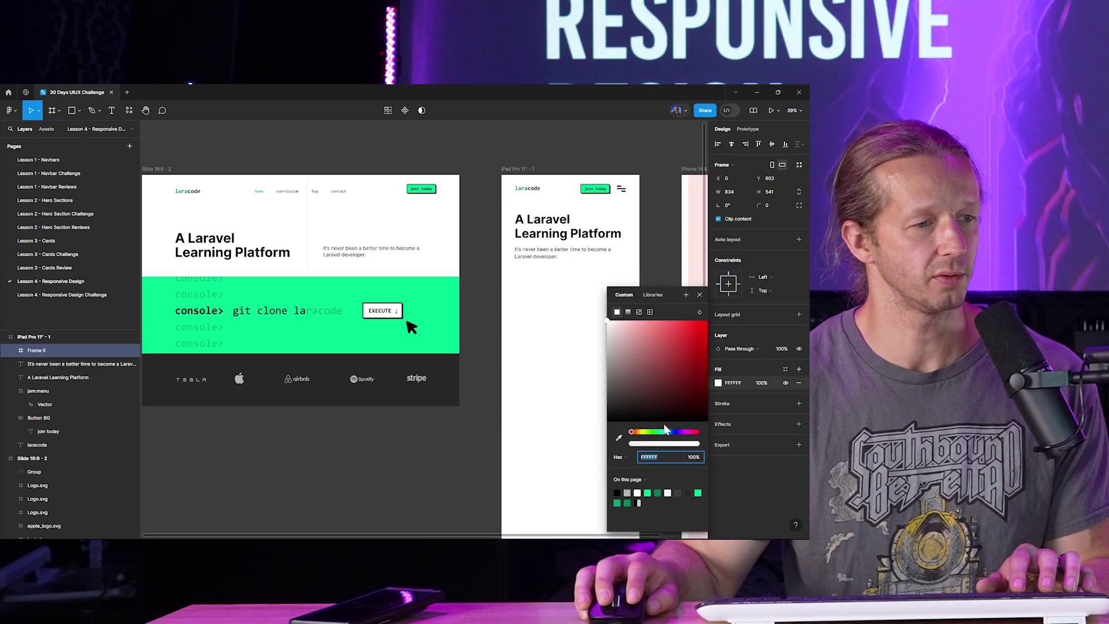
{"action": "left_click", "coordinate": [618, 439]}
{"action": "left_click", "coordinate": [458, 300]}
{"action": "left_click", "coordinate": [459, 428]}
{"action": "left_click_drag", "start_coordinate": [374, 463], "coordinate": [401, 454]}
- Copy the console lines and git clone laracode outlines into the iPad band, scaled to fit
{"action": "left_click", "coordinate": [242, 293]}
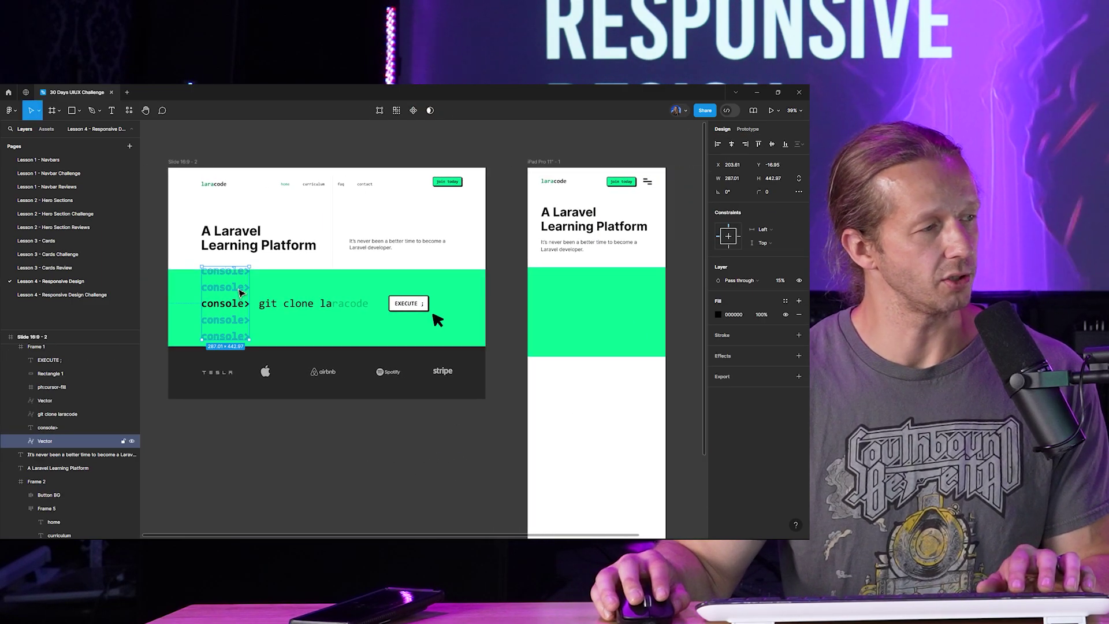
{"action": "left_click", "coordinate": [359, 306], "text": "shift"}
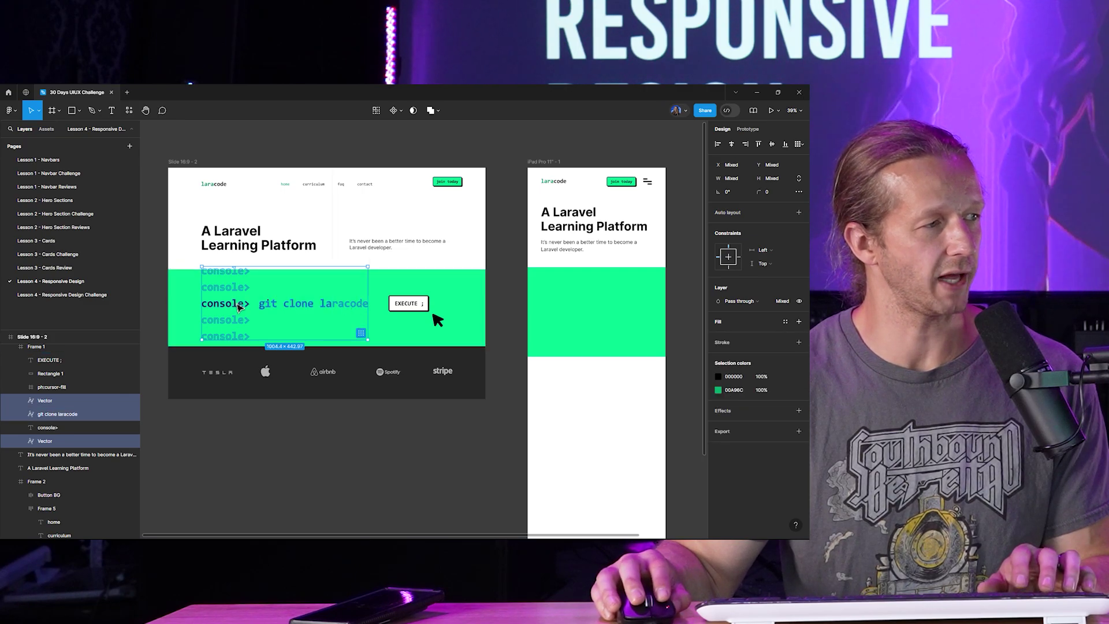
{"action": "left_click_drag", "start_coordinate": [239, 307], "coordinate": [581, 315]}
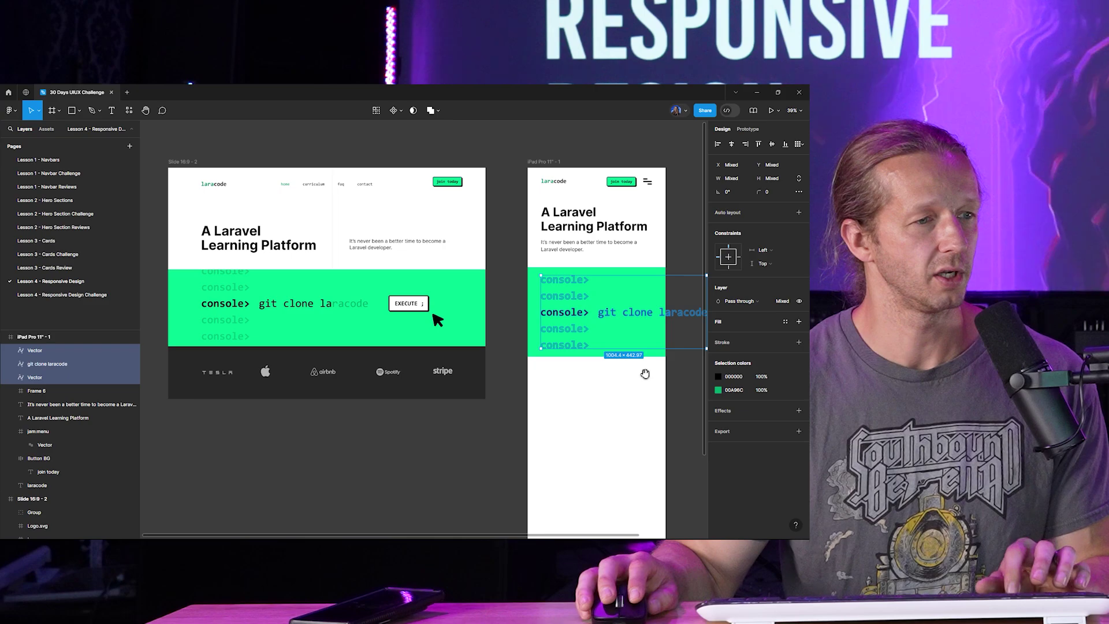
{"action": "left_click_drag", "start_coordinate": [646, 376], "coordinate": [542, 367]}
{"action": "mouse_move", "coordinate": [603, 339]}
{"action": "left_mouse_down"}
{"action": "mouse_move", "coordinate": [535, 312]}
{"action": "mouse_move", "coordinate": [549, 317]}
{"action": "left_mouse_up"}
{"action": "scroll", "coordinate": [511, 289], "scroll_direction": "up", "scroll_amount": 5}
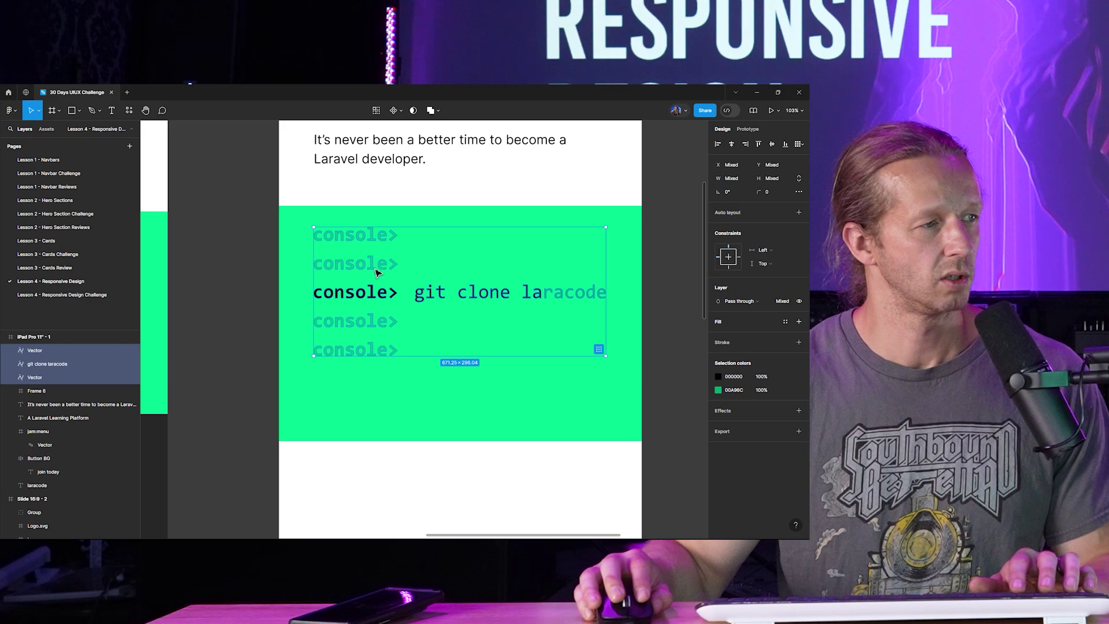
{"action": "left_click_drag", "start_coordinate": [373, 268], "coordinate": [374, 261]}
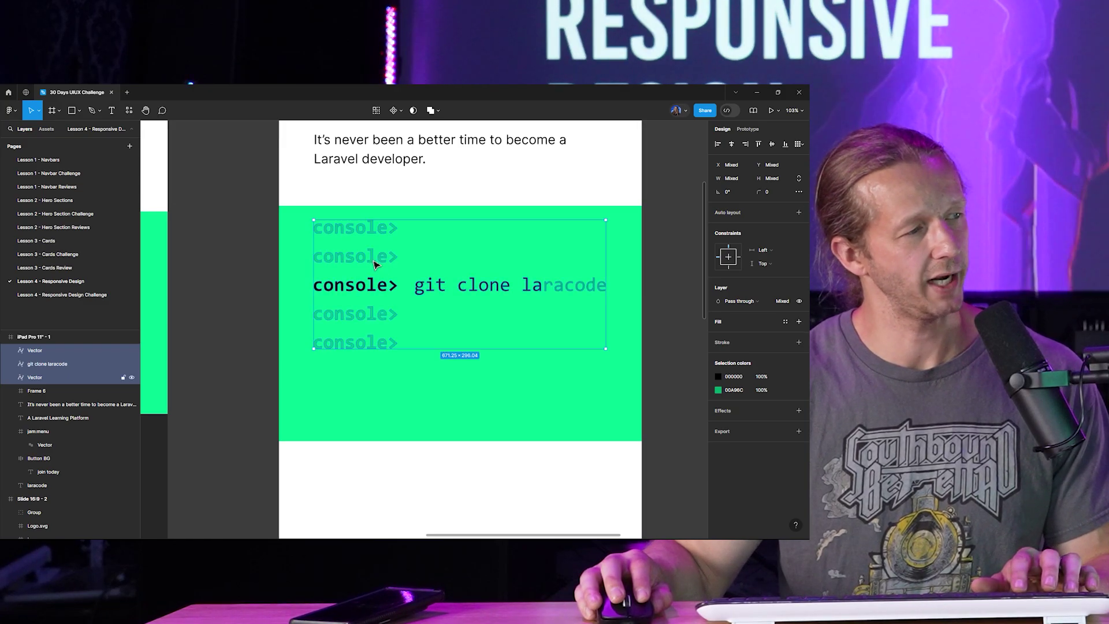
{"action": "left_click", "coordinate": [251, 270]}
- Shorten the iPad green band to 834 × 370
{"action": "scroll", "coordinate": [252, 270], "scroll_direction": "down", "scroll_amount": 5}
{"action": "scroll", "coordinate": [405, 288], "scroll_direction": "left", "scroll_amount": 4}
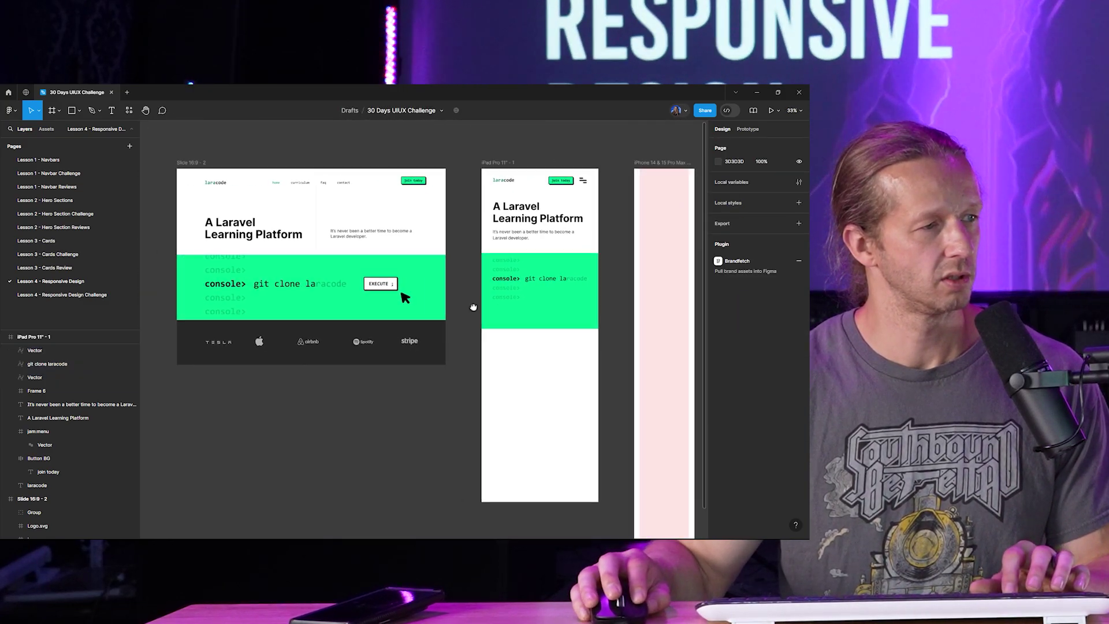
{"action": "left_click", "coordinate": [562, 325]}
{"action": "left_click_drag", "start_coordinate": [566, 334], "coordinate": [573, 309]}
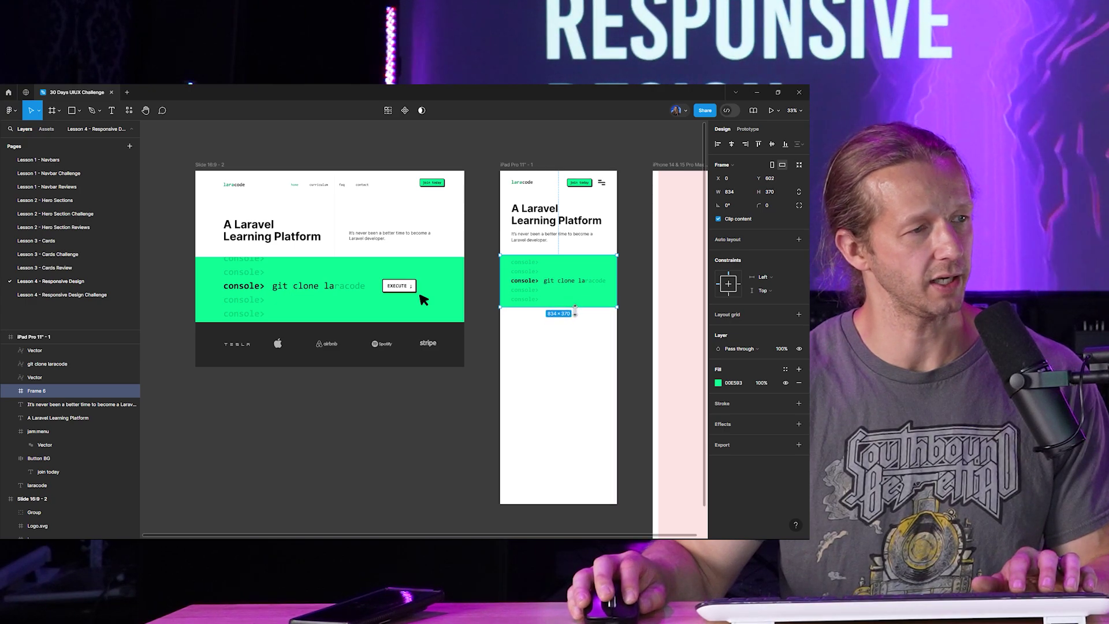
- Group the EXECUTE text with its background and copy it plus the cursor icon into the iPad band
{"action": "left_click", "coordinate": [607, 328]}
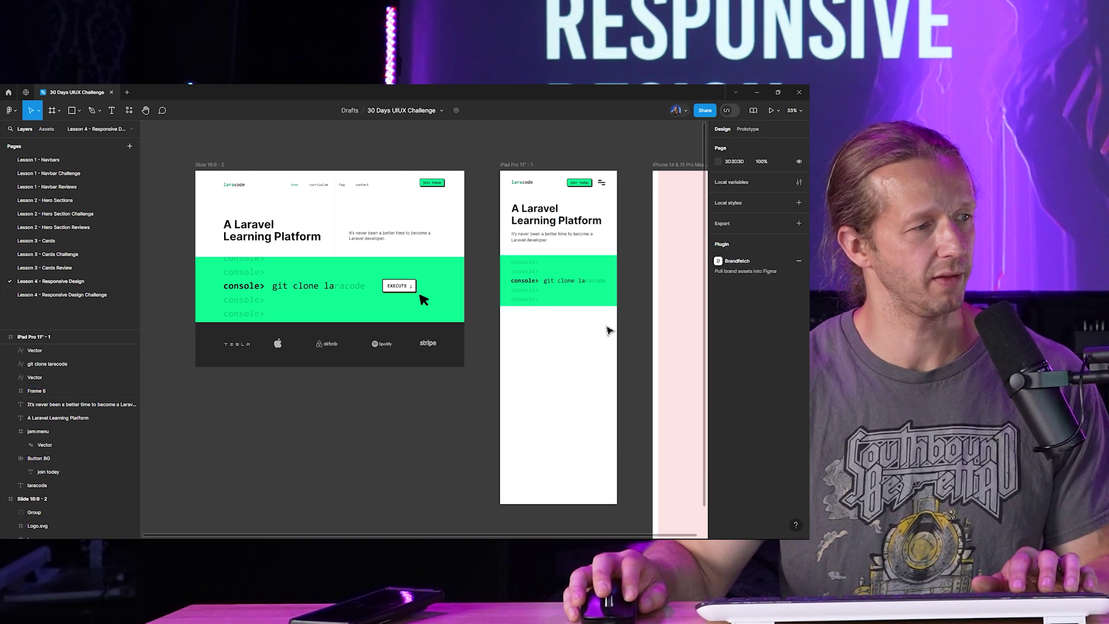
{"action": "double_click", "coordinate": [407, 287]}
{"action": "scroll", "coordinate": [421, 293], "scroll_direction": "up", "scroll_amount": 4}
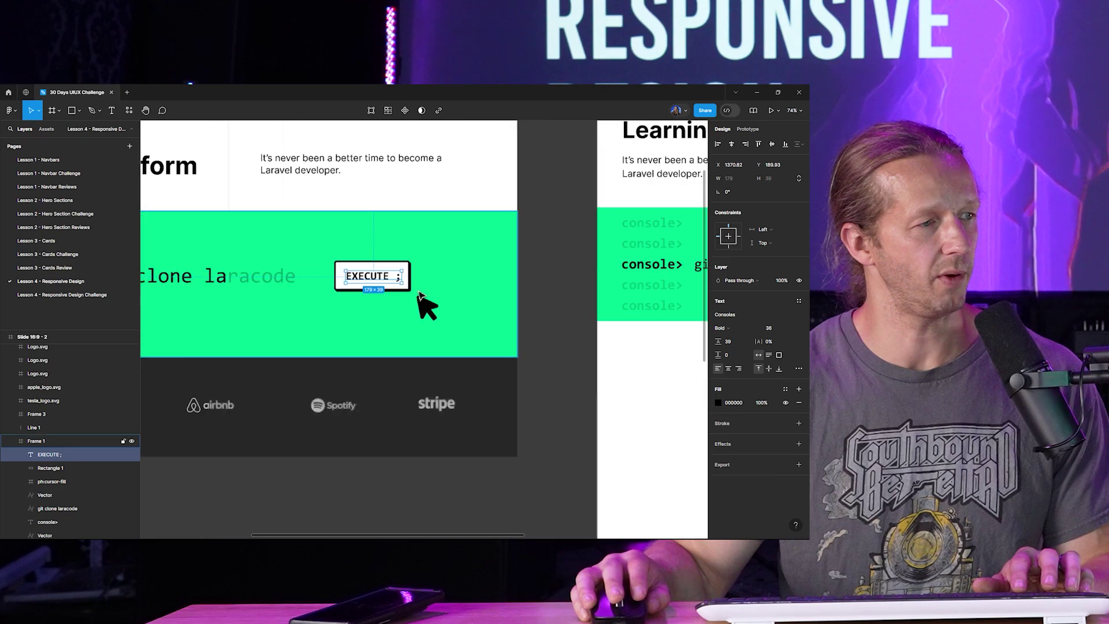
{"action": "left_click", "coordinate": [383, 267], "text": "shift"}
{"action": "key", "text": "ctrl+g"}
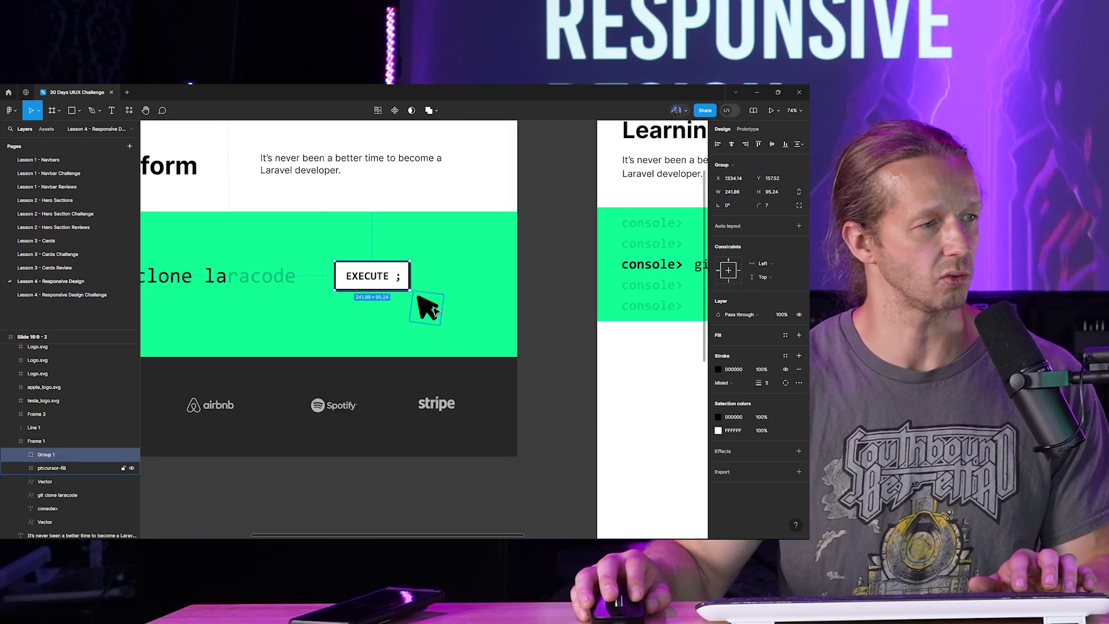
{"action": "left_click", "coordinate": [431, 312], "text": "shift"}
{"action": "scroll", "coordinate": [459, 306], "scroll_direction": "down", "scroll_amount": 3}
{"action": "left_click_drag", "start_coordinate": [478, 307], "coordinate": [558, 309]}
- Set the copied EXECUTE text to size 30 and shrink its background rectangle to match
{"action": "scroll", "coordinate": [516, 326], "scroll_direction": "up", "scroll_amount": 5, "text": "ctrl"}
{"action": "double_click", "coordinate": [523, 277]}
{"action": "left_click", "coordinate": [770, 329]}
{"action": "type", "text": "30"}
{"action": "key", "text": "Return"}
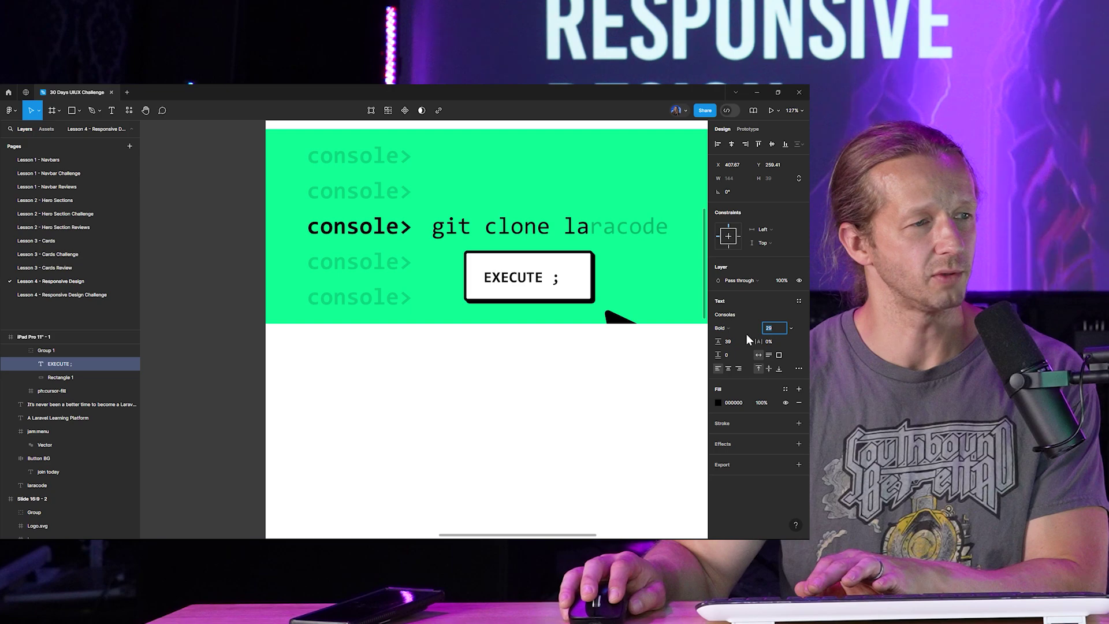
{"action": "left_click", "coordinate": [582, 287]}
{"action": "left_click_drag", "start_coordinate": [594, 252], "coordinate": [575, 278]}
- Shrink the cursor icon, place it beside the button, and lengthen the band to 834 × 387
{"action": "mouse_move", "coordinate": [616, 319]}
{"action": "left_mouse_down"}
{"action": "mouse_move", "coordinate": [608, 286]}
{"action": "mouse_move", "coordinate": [631, 324]}
{"action": "mouse_move", "coordinate": [617, 303]}
{"action": "left_mouse_up"}
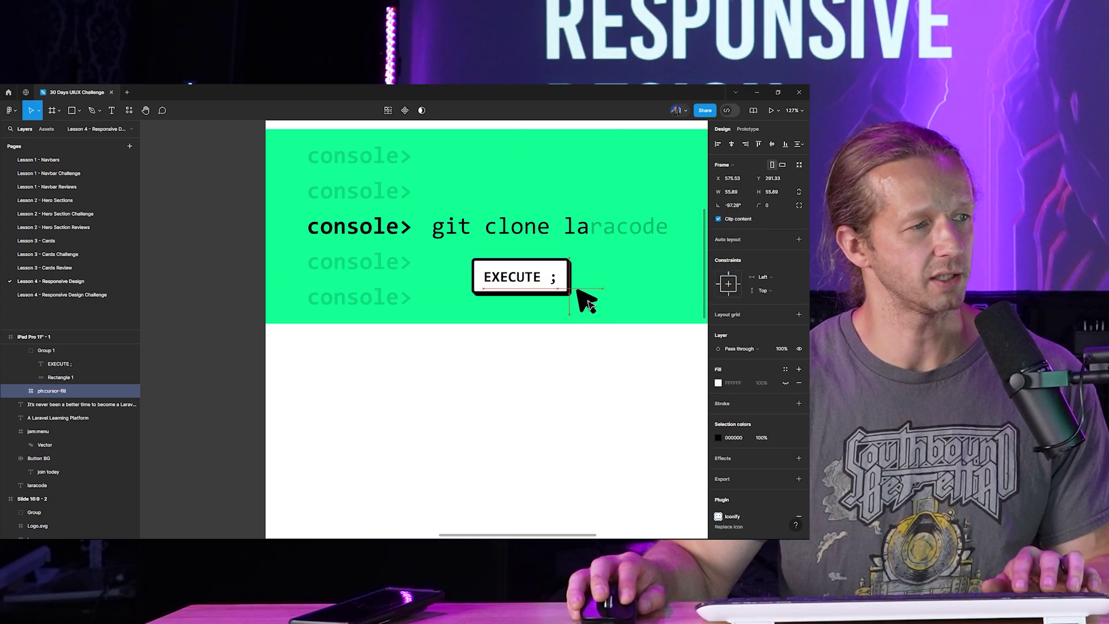
{"action": "scroll", "coordinate": [590, 304], "scroll_direction": "down", "scroll_amount": 3}
{"action": "left_click", "coordinate": [506, 282]}
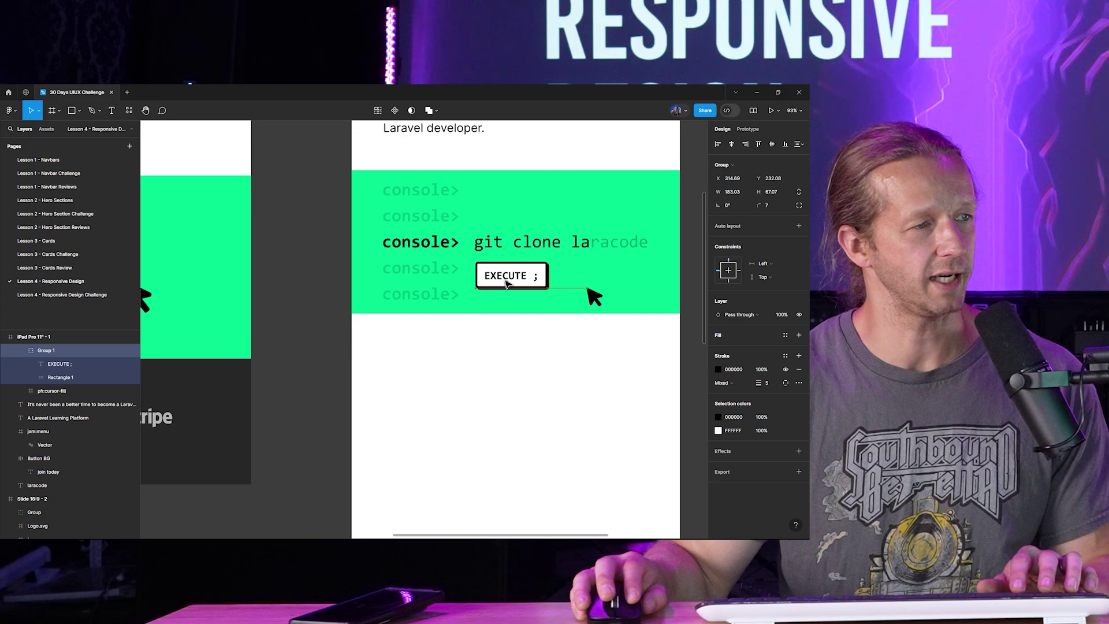
{"action": "scroll", "coordinate": [506, 282], "scroll_direction": "up", "scroll_amount": 3}
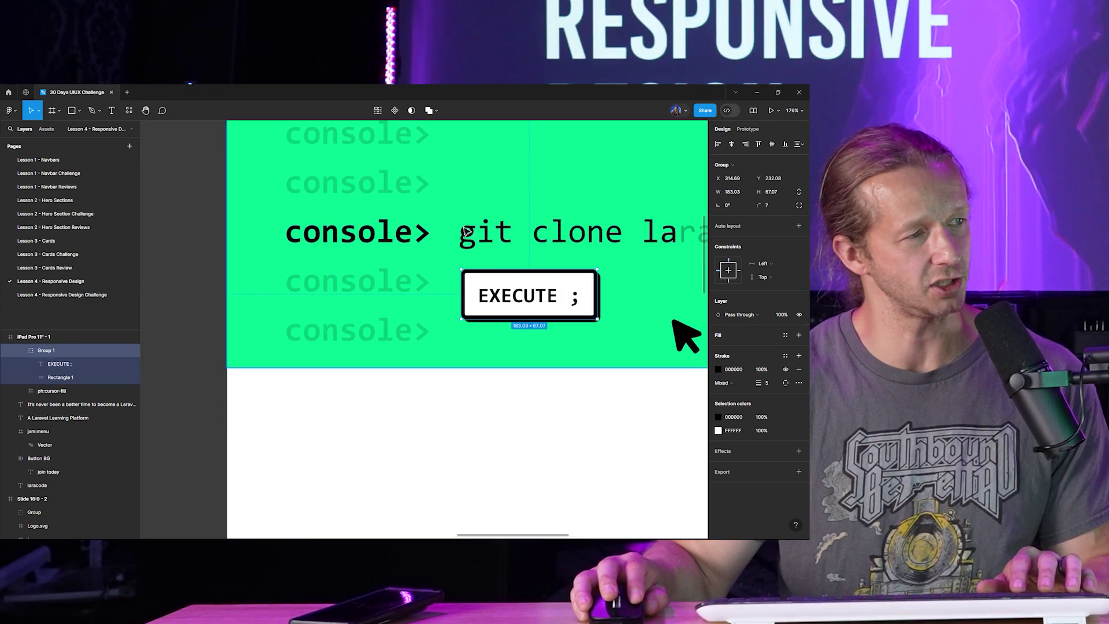
{"action": "left_click_drag", "start_coordinate": [691, 341], "coordinate": [621, 340]}
{"action": "scroll", "coordinate": [620, 339], "scroll_direction": "down", "scroll_amount": 5}
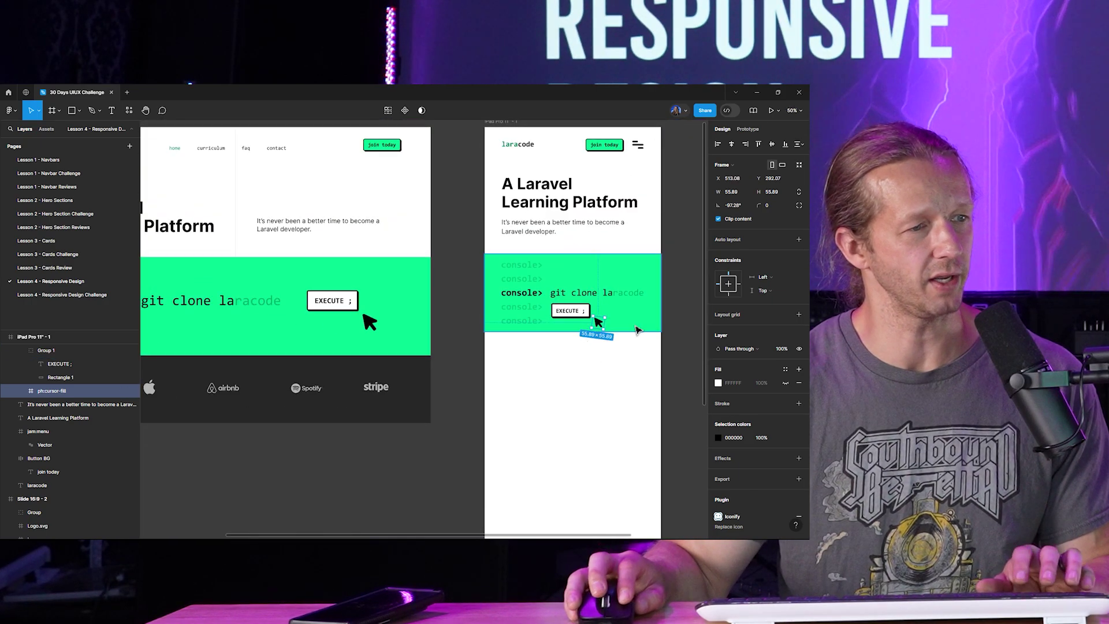
{"action": "left_click", "coordinate": [646, 330]}
{"action": "left_click_drag", "start_coordinate": [639, 335], "coordinate": [642, 337]}
{"action": "left_click", "coordinate": [681, 362]}
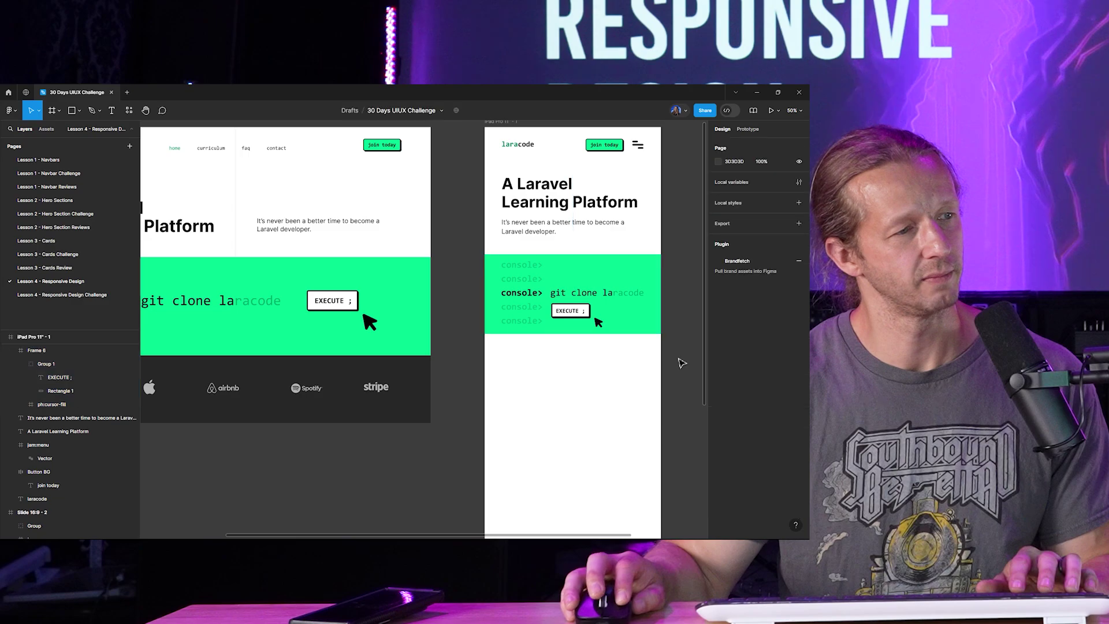
{"action": "scroll", "coordinate": [663, 370], "scroll_direction": "down", "scroll_amount": 3}
- Pan across the desktop slide, finished iPad Pro layout and empty iPhone frame to review them
{"action": "scroll", "coordinate": [612, 371], "scroll_direction": "up", "scroll_amount": 5}
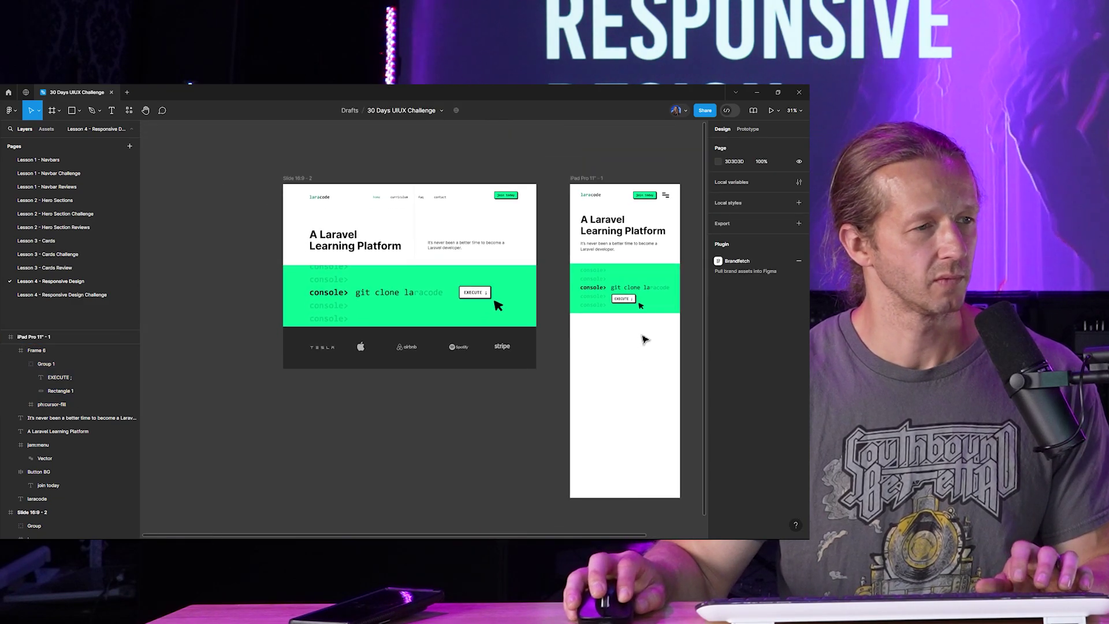
{"action": "left_click_drag", "start_coordinate": [611, 340], "coordinate": [535, 377]}
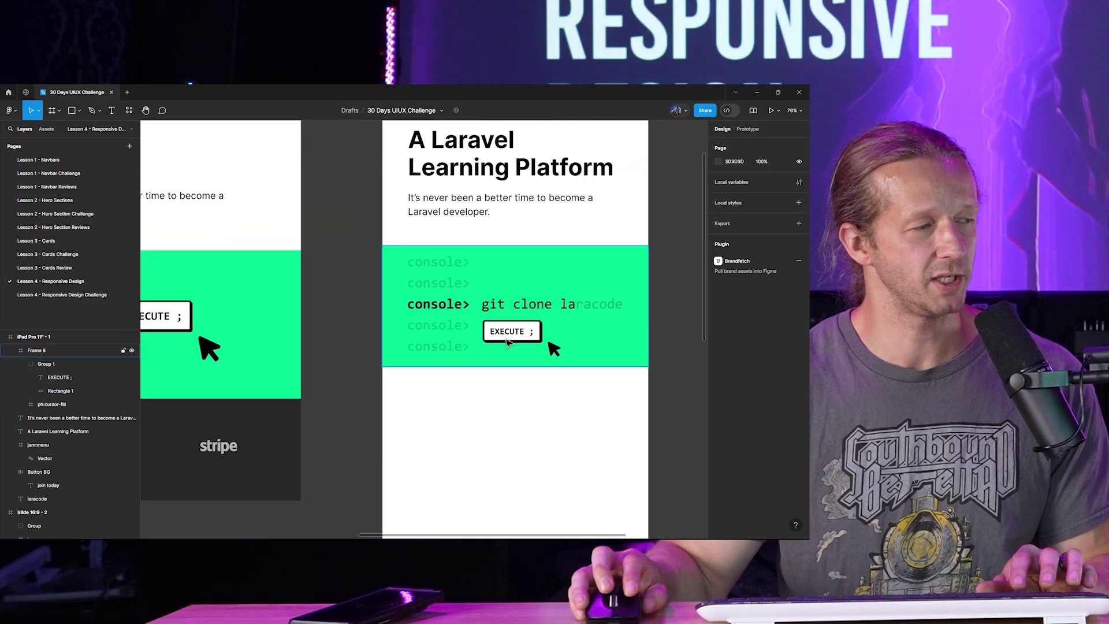
{"action": "left_click_drag", "start_coordinate": [269, 333], "coordinate": [522, 315]}
{"action": "scroll", "coordinate": [278, 297], "scroll_direction": "left", "scroll_amount": 3}
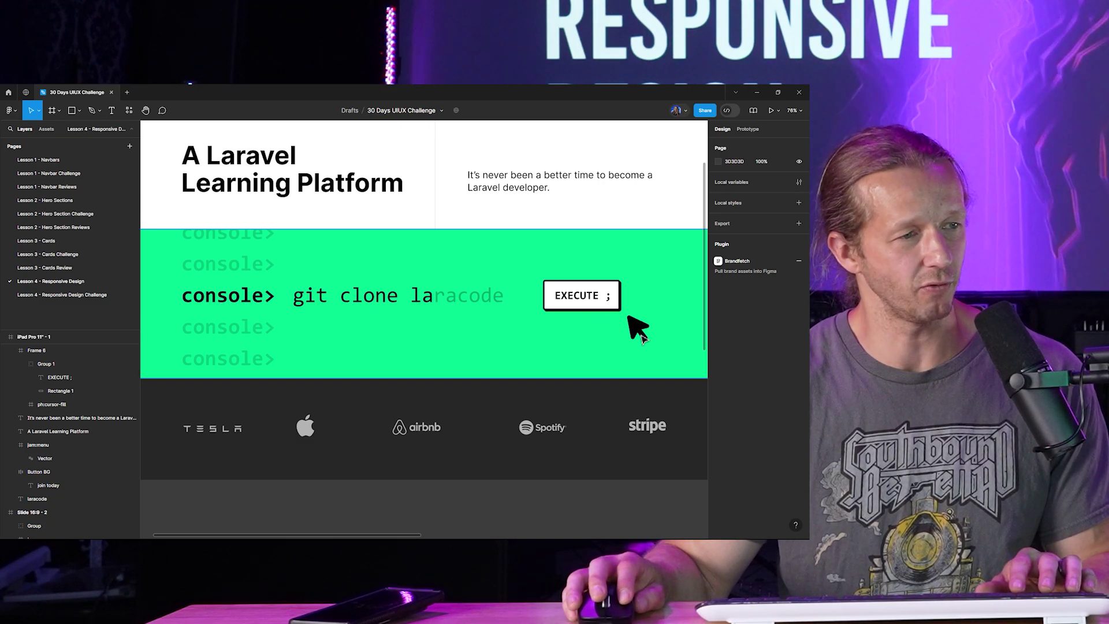
{"action": "key", "text": "n"}
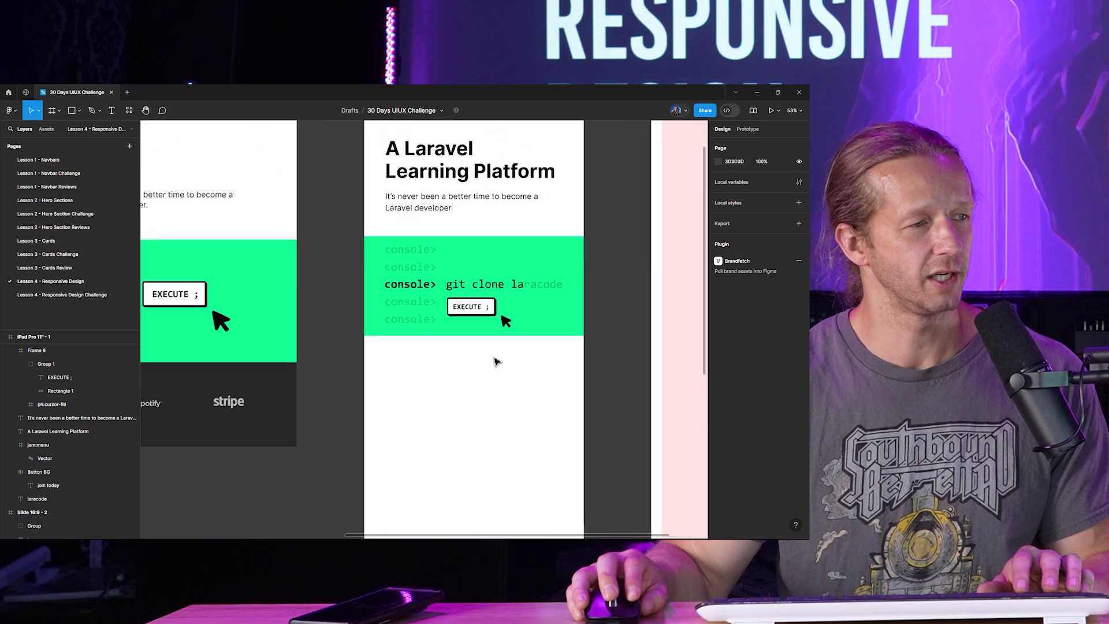
{"action": "scroll", "coordinate": [497, 362], "scroll_direction": "up", "scroll_amount": 1}
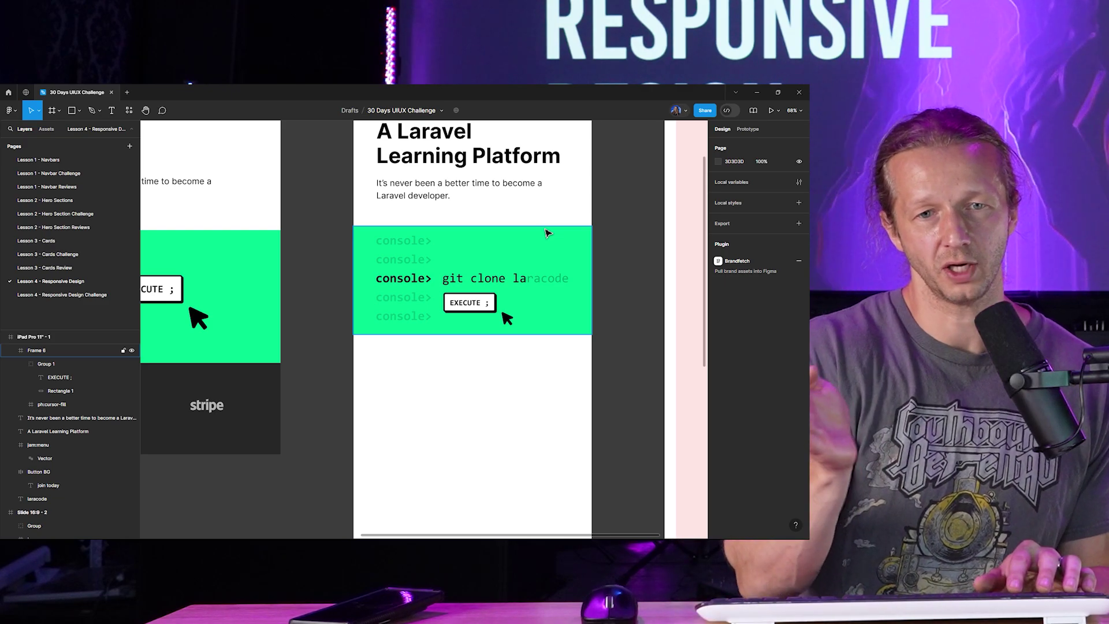
{"action": "scroll", "coordinate": [348, 187], "scroll_direction": "down", "scroll_amount": 2}
{"action": "left_click_drag", "start_coordinate": [317, 223], "coordinate": [479, 261]}
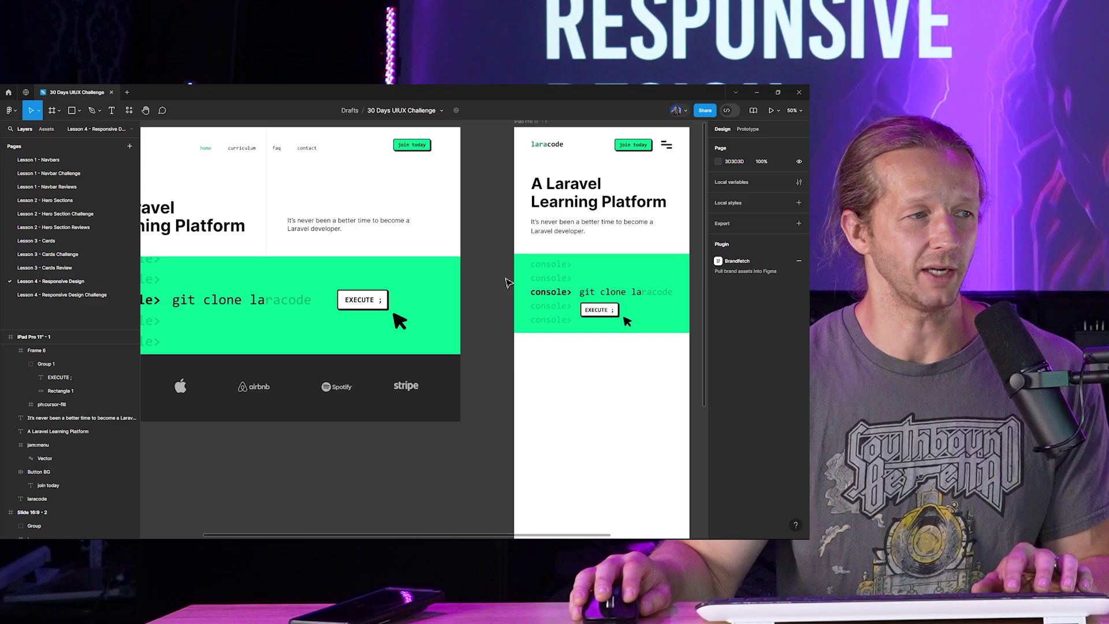
{"action": "left_click_drag", "start_coordinate": [487, 303], "coordinate": [425, 318]}
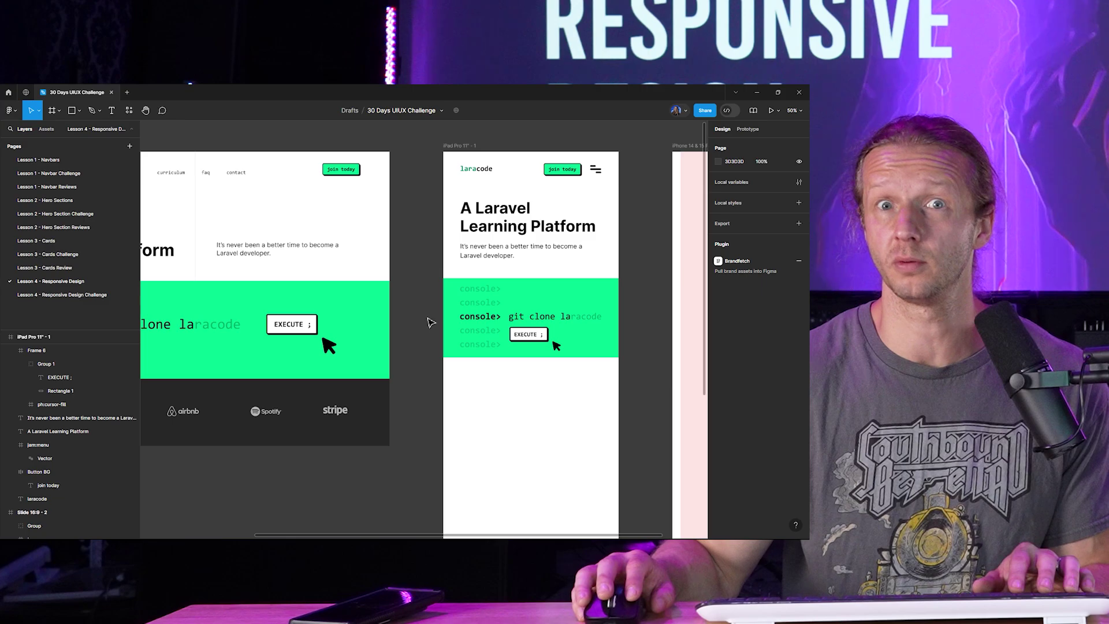
{"action": "scroll", "coordinate": [439, 327], "scroll_direction": "down", "scroll_amount": 3}
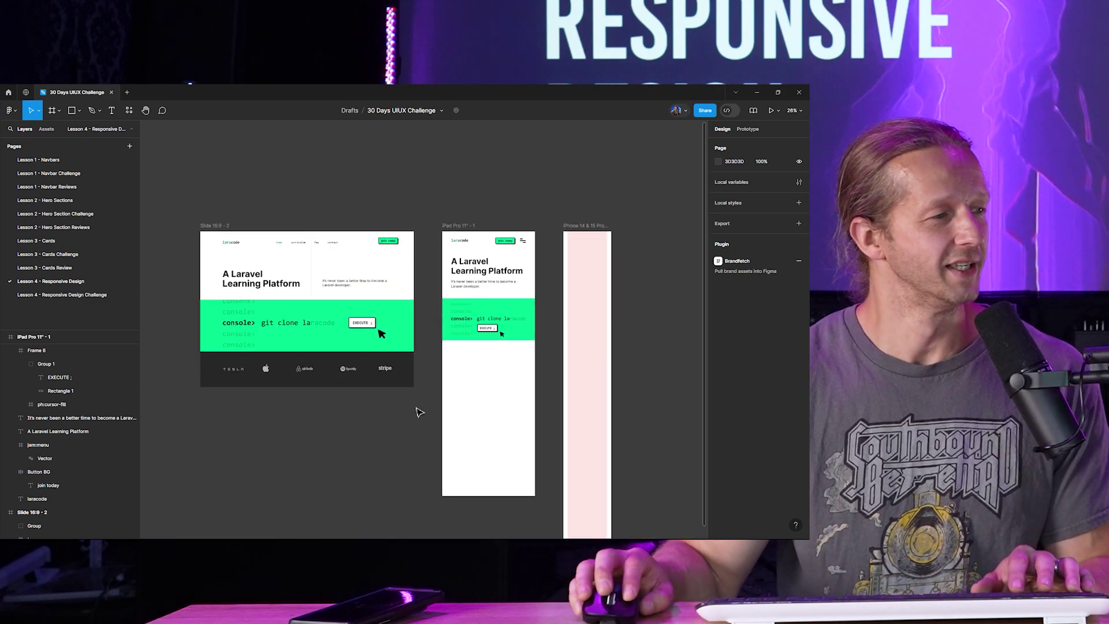
- Duplicate the dark logo bar into the iPad frame, narrowed to 889 width
{"action": "scroll", "coordinate": [420, 409], "scroll_direction": "up", "scroll_amount": 2}
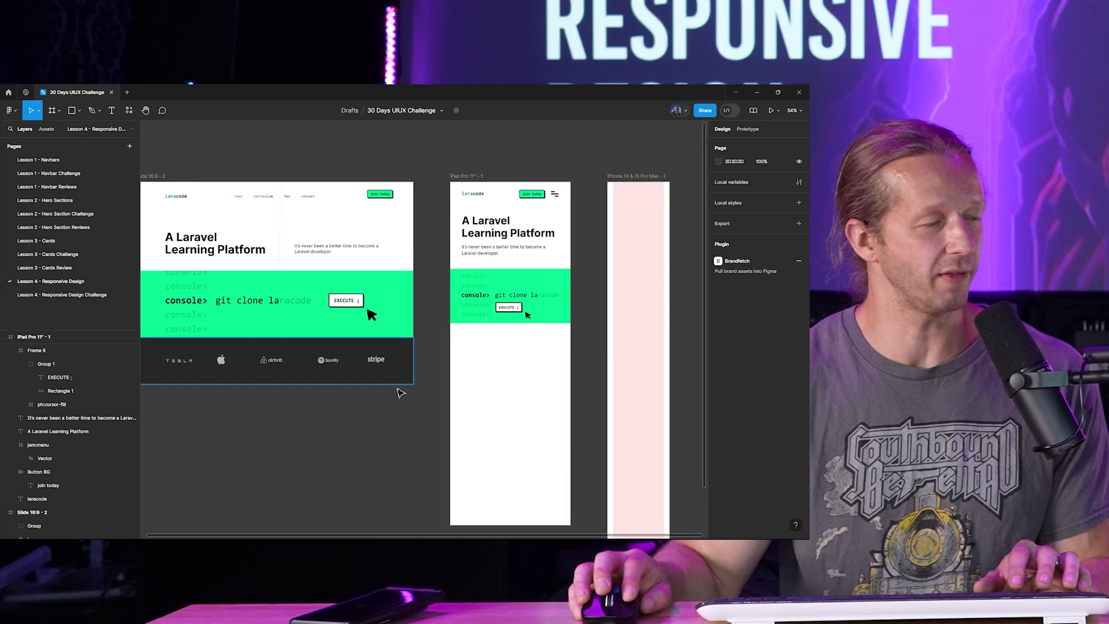
{"action": "scroll", "coordinate": [396, 398], "scroll_direction": "left", "scroll_amount": 2}
{"action": "left_click", "coordinate": [321, 355]}
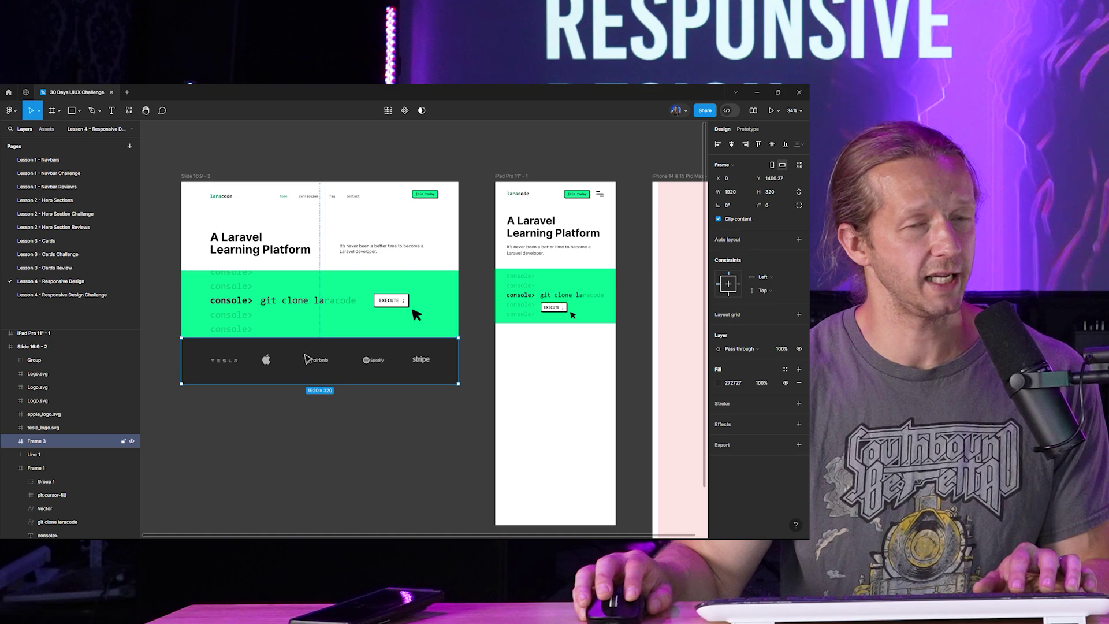
{"action": "scroll", "coordinate": [289, 370], "scroll_direction": "up", "scroll_amount": 3}
{"action": "scroll", "coordinate": [454, 337], "scroll_direction": "down", "scroll_amount": 2}
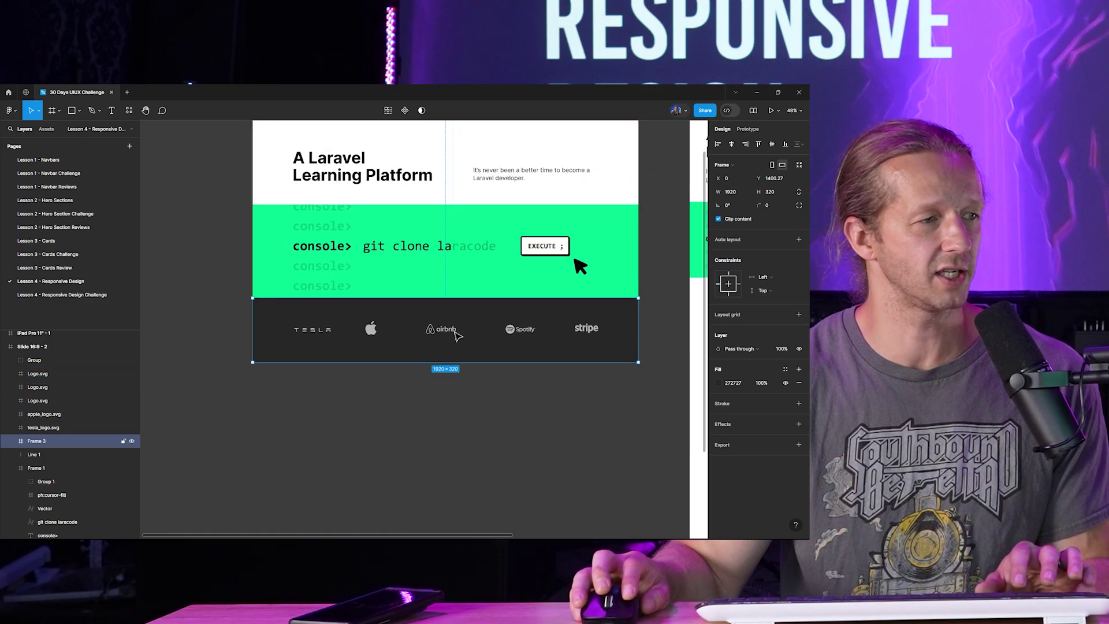
{"action": "scroll", "coordinate": [453, 337], "scroll_direction": "down", "scroll_amount": 2}
{"action": "left_click_drag", "start_coordinate": [324, 386], "coordinate": [483, 369]}
{"action": "left_click_drag", "start_coordinate": [692, 367], "coordinate": [538, 368]}
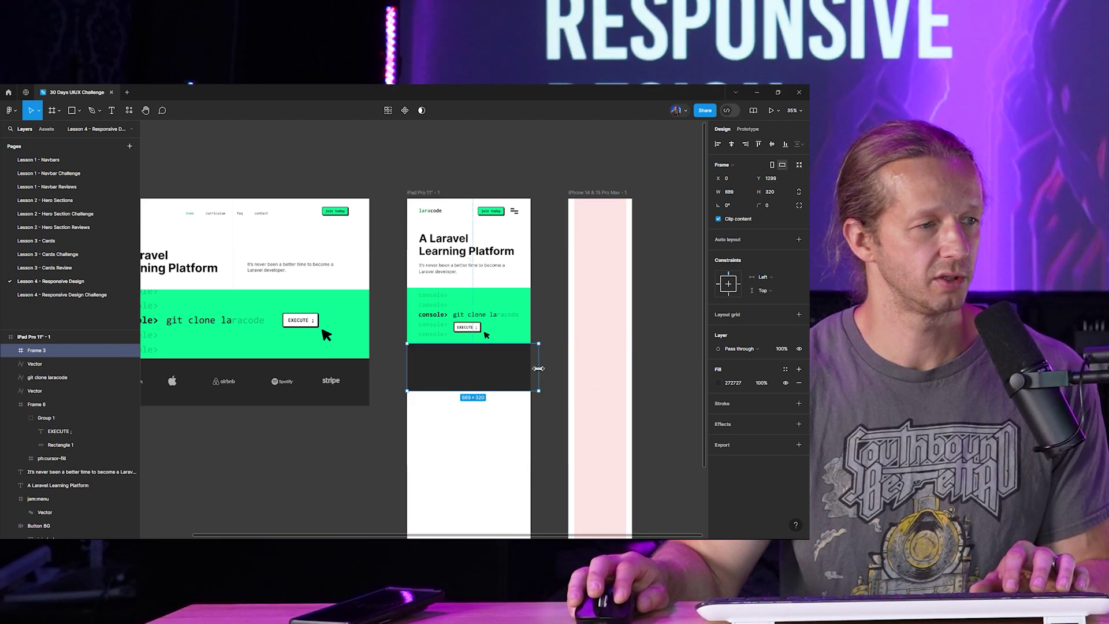
{"action": "scroll", "coordinate": [439, 358], "scroll_direction": "left", "scroll_amount": 5}
- Copy the row of brand logos into the iPad frame's dark logo bar
{"action": "left_click", "coordinate": [355, 351]}
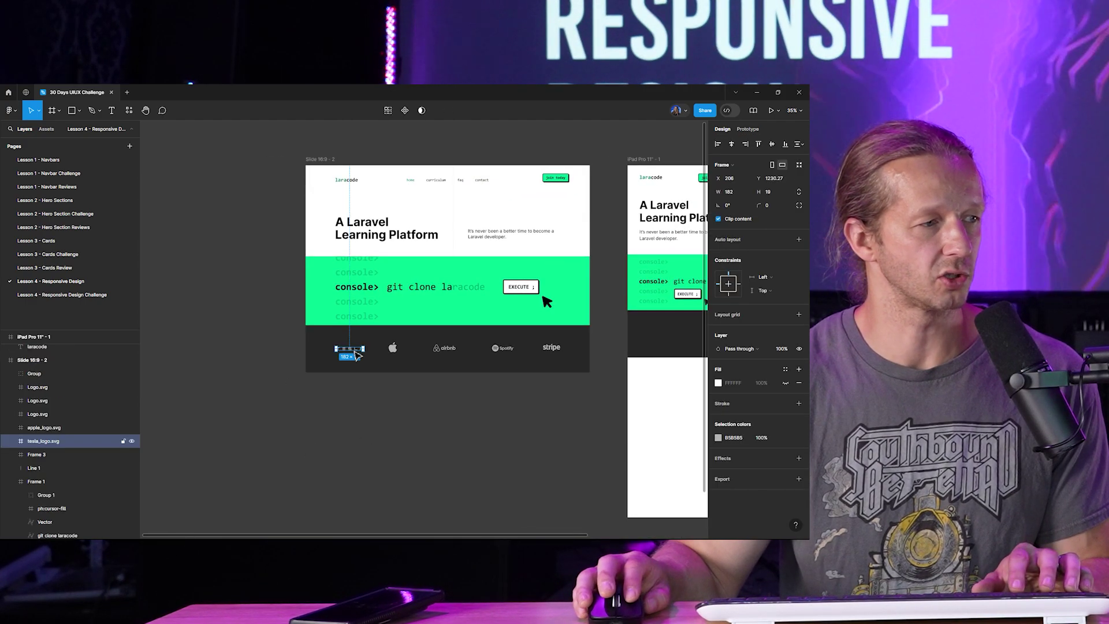
{"action": "left_click", "coordinate": [393, 349], "text": "shift"}
{"action": "scroll", "coordinate": [394, 353], "scroll_direction": "up", "scroll_amount": 5}
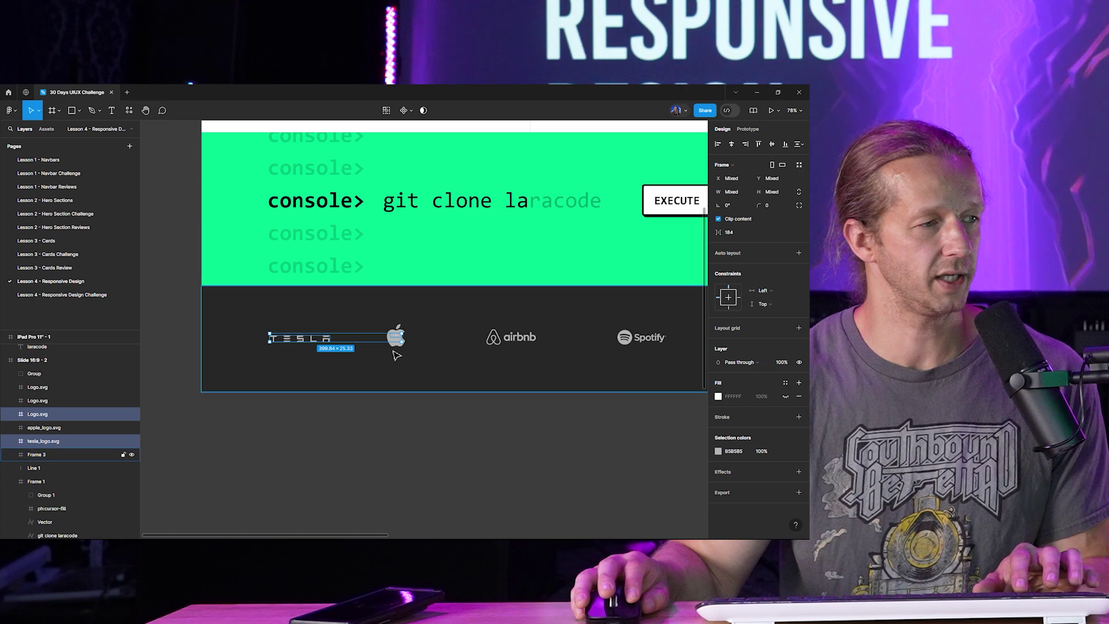
{"action": "left_click", "coordinate": [513, 340], "text": "shift"}
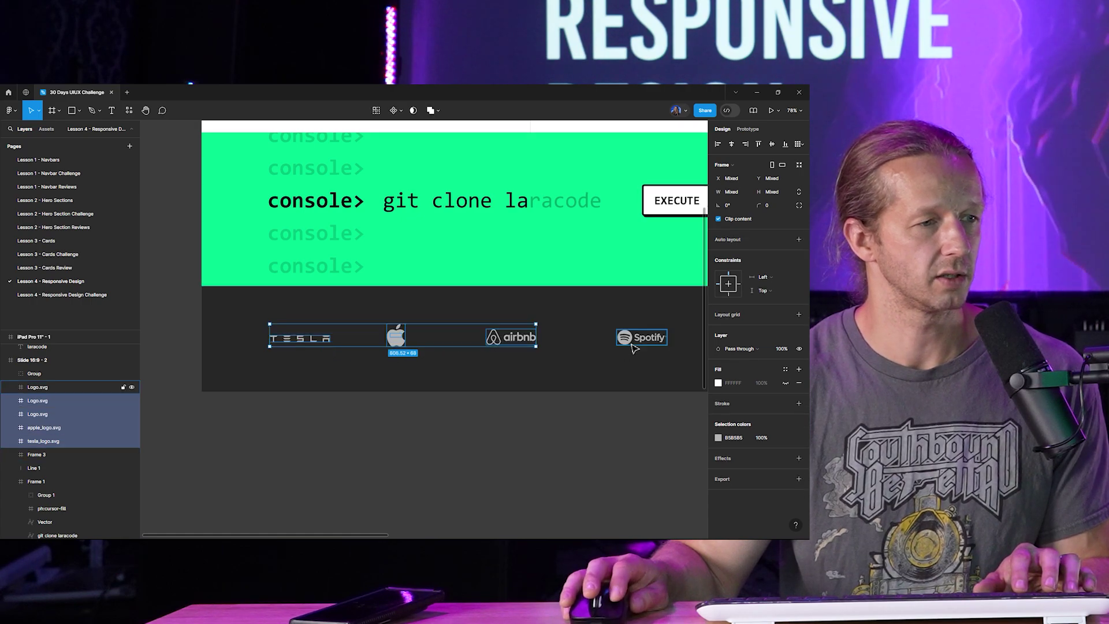
{"action": "left_click", "coordinate": [632, 345], "text": "shift"}
{"action": "scroll", "coordinate": [557, 352], "scroll_direction": "down", "scroll_amount": 5}
{"action": "left_click_drag", "start_coordinate": [540, 403], "coordinate": [312, 416]}
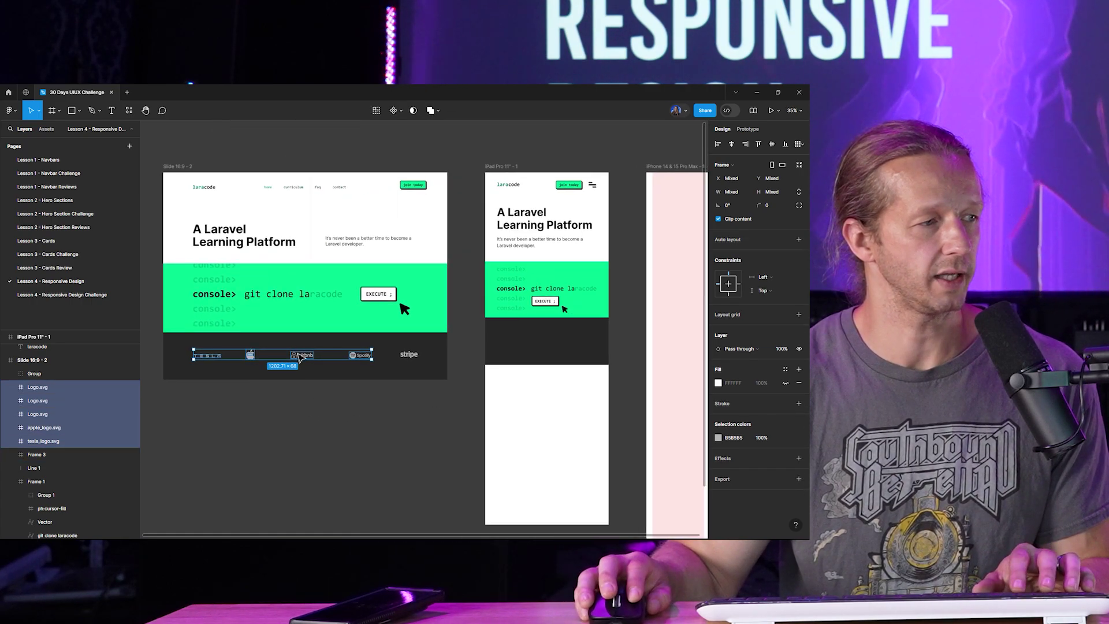
{"action": "left_click_drag", "start_coordinate": [297, 359], "coordinate": [526, 355]}
{"action": "scroll", "coordinate": [560, 349], "scroll_direction": "right", "scroll_amount": 4}
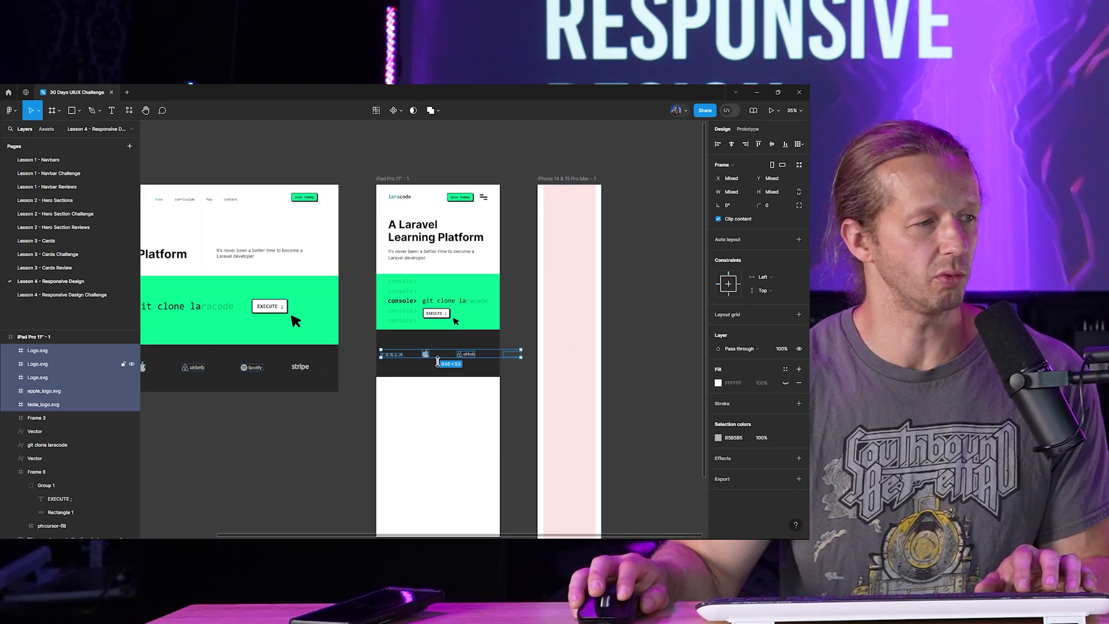
{"action": "left_click_drag", "start_coordinate": [429, 359], "coordinate": [452, 358]}
- Raise the Tesla, Apple and airbnb logos higher within the iPad logo bar
{"action": "left_click", "coordinate": [460, 374]}
{"action": "scroll", "coordinate": [442, 356], "scroll_direction": "up", "scroll_amount": 1}
{"action": "scroll", "coordinate": [437, 351], "scroll_direction": "up", "scroll_amount": 5}
{"action": "left_click", "coordinate": [422, 352]}
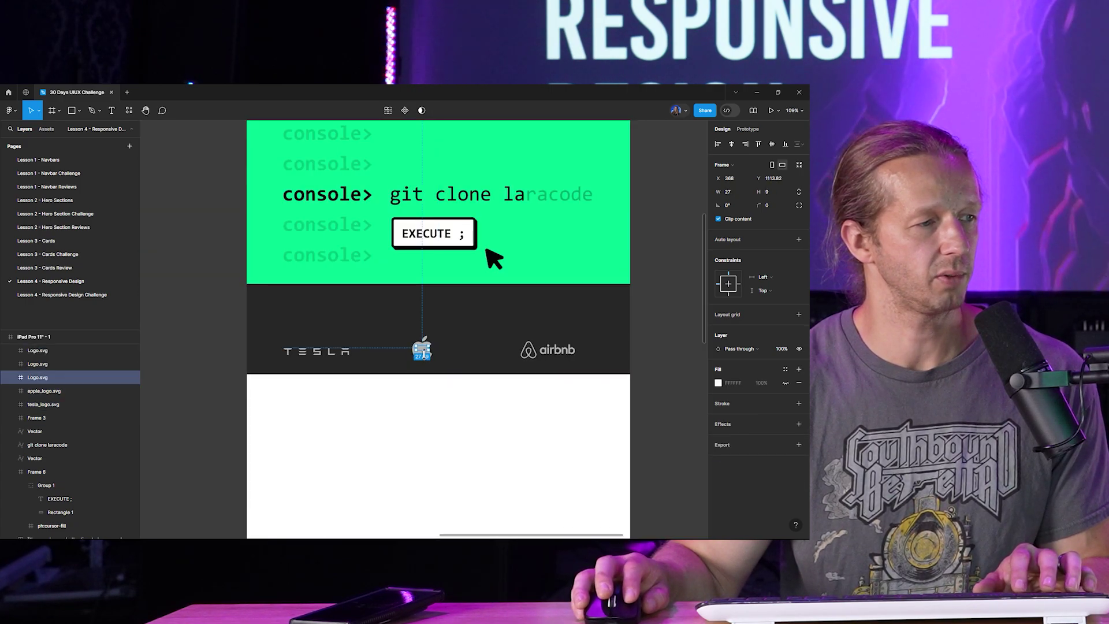
{"action": "left_click", "coordinate": [316, 352], "text": "shift"}
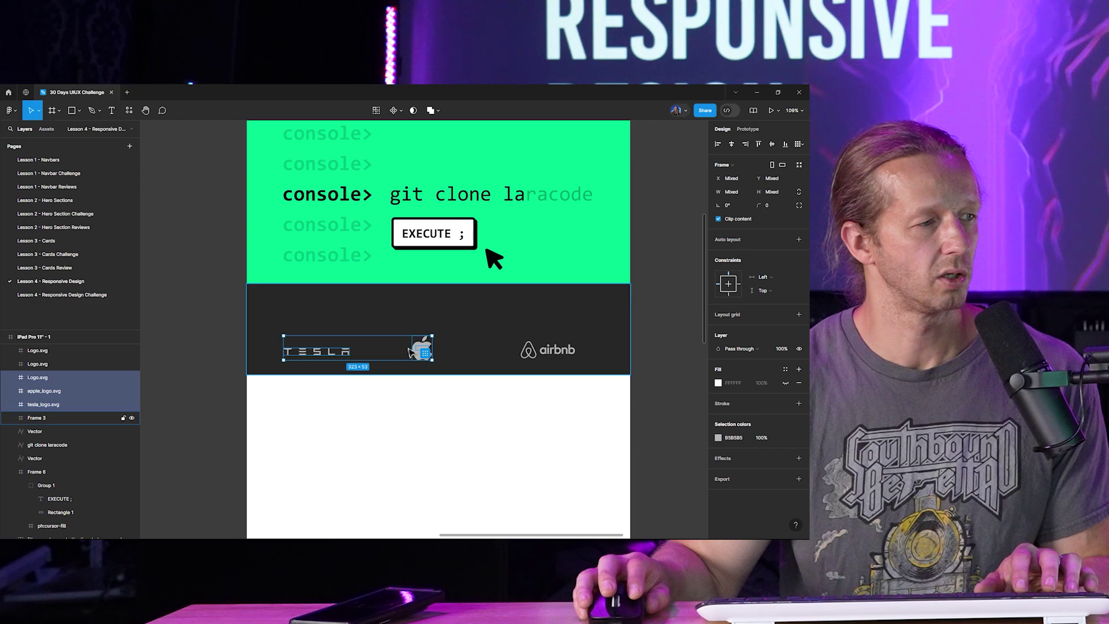
{"action": "left_click", "coordinate": [547, 354], "text": "shift"}
{"action": "left_click_drag", "start_coordinate": [547, 354], "coordinate": [545, 332]}
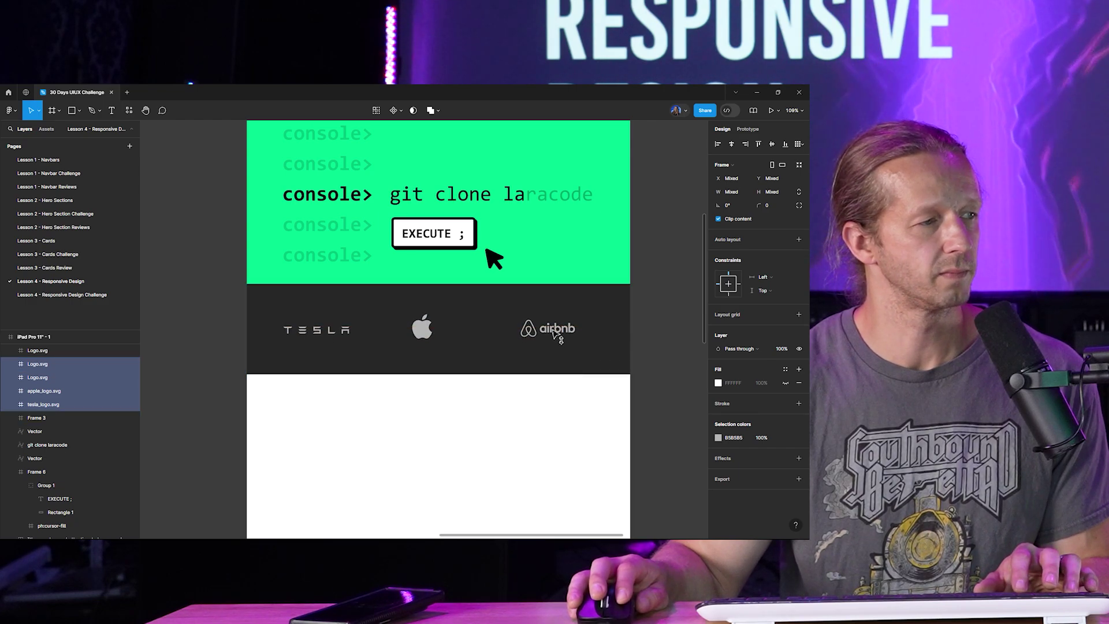
- Shorten the iPad Pro frame so it ends just below the logo bar
{"action": "scroll", "coordinate": [520, 406], "scroll_direction": "down", "scroll_amount": 4}
{"action": "left_click", "coordinate": [586, 400]}
{"action": "scroll", "coordinate": [578, 406], "scroll_direction": "down", "scroll_amount": 3}
{"action": "left_click_drag", "start_coordinate": [577, 406], "coordinate": [537, 358]}
{"action": "left_click", "coordinate": [495, 475]}
{"action": "left_click_drag", "start_coordinate": [497, 483], "coordinate": [495, 351]}
{"action": "left_click", "coordinate": [473, 395]}
{"action": "scroll", "coordinate": [472, 395], "scroll_direction": "up", "scroll_amount": 3}
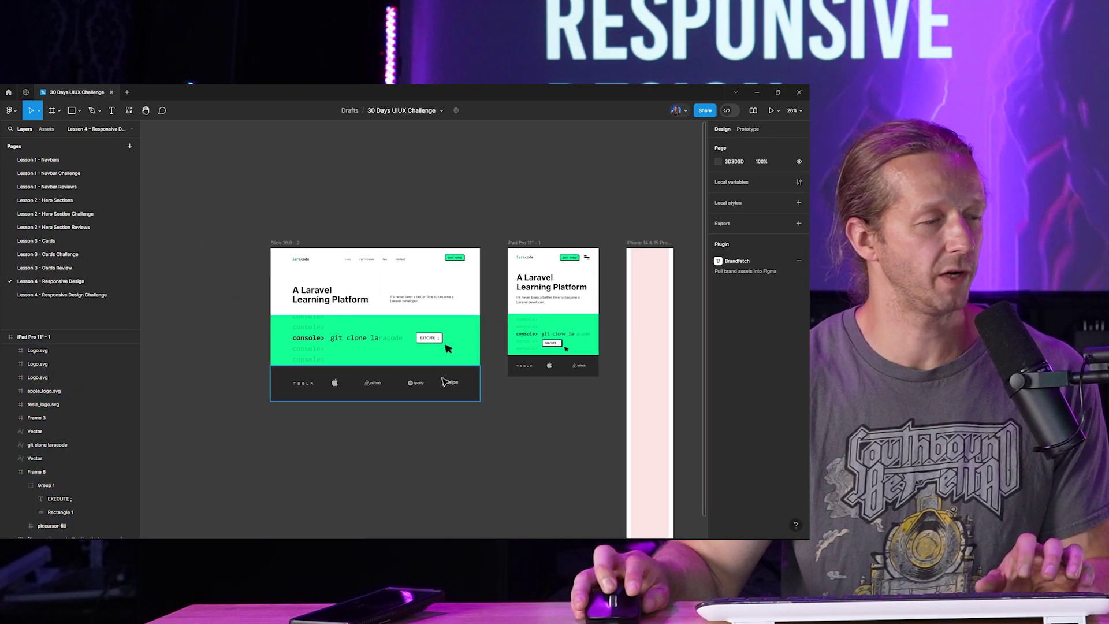
{"action": "scroll", "coordinate": [555, 389], "scroll_direction": "down", "scroll_amount": 1}
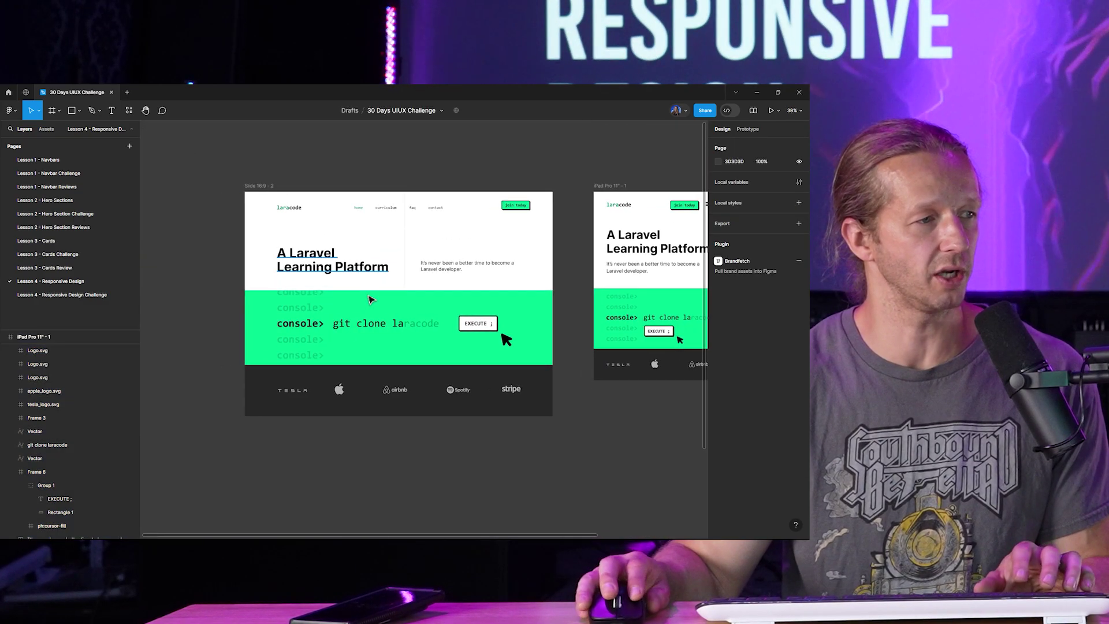
{"action": "scroll", "coordinate": [441, 426], "scroll_direction": "up", "scroll_amount": 2}
{"action": "scroll", "coordinate": [539, 251], "scroll_direction": "up", "scroll_amount": 2}
{"action": "scroll", "coordinate": [537, 248], "scroll_direction": "up", "scroll_amount": 1}
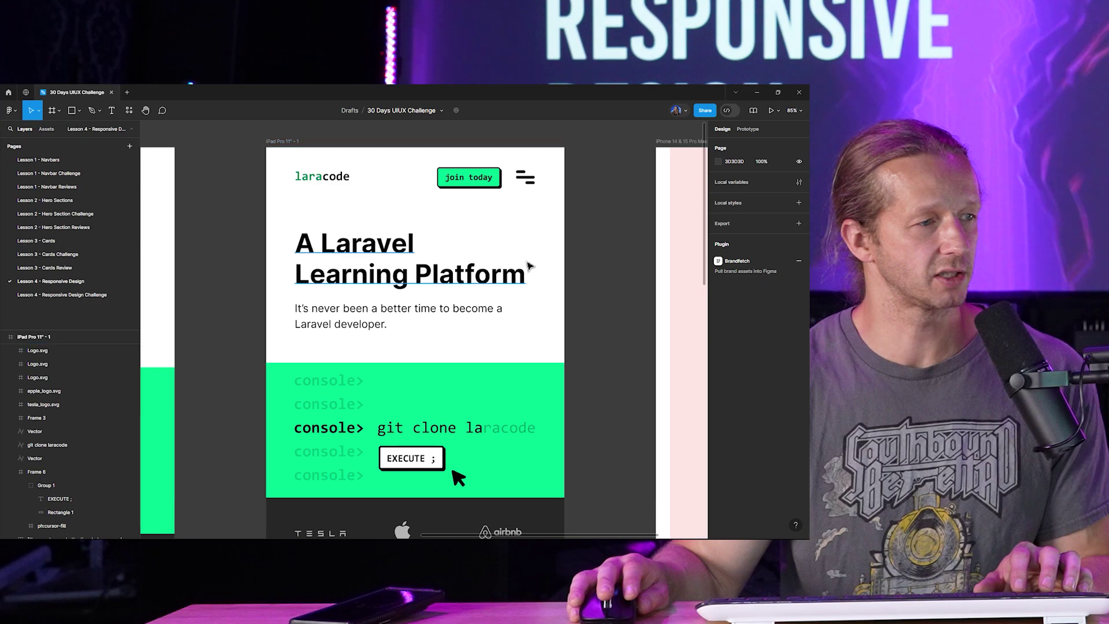
{"action": "scroll", "coordinate": [502, 327], "scroll_direction": "down", "scroll_amount": 2}
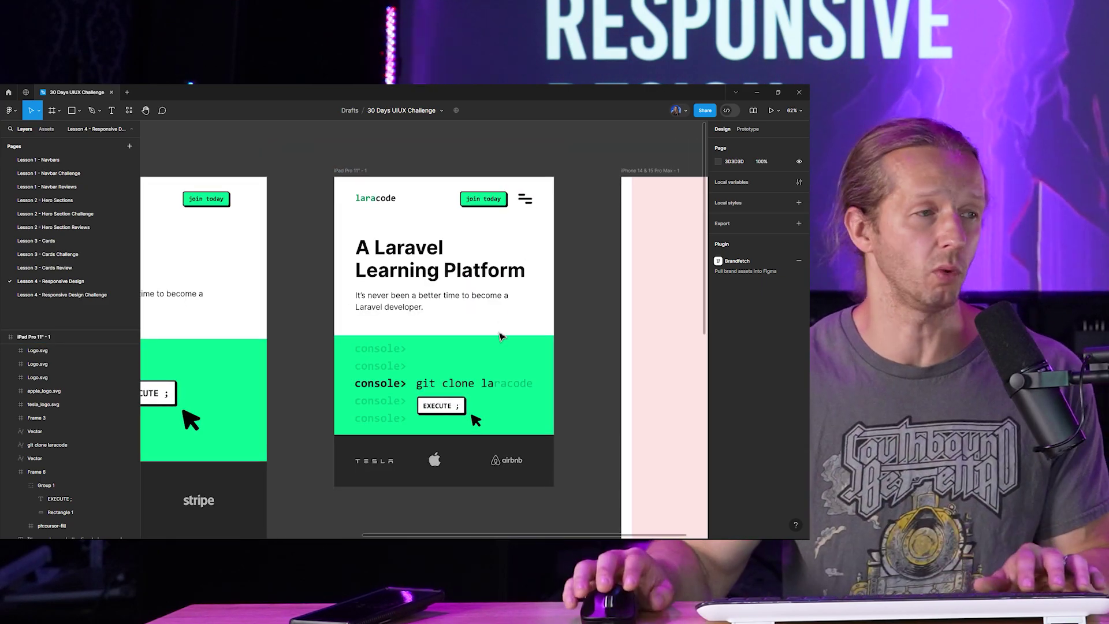
{"action": "scroll", "coordinate": [508, 333], "scroll_direction": "down", "scroll_amount": 3}
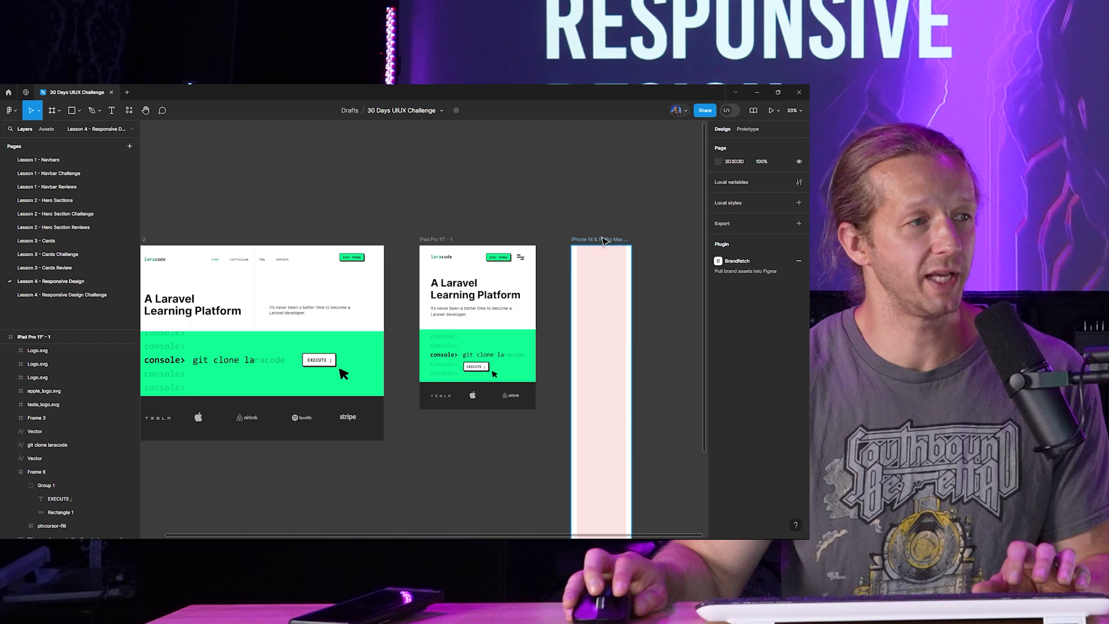
{"action": "scroll", "coordinate": [662, 266], "scroll_direction": "up", "scroll_amount": 4}
{"action": "left_click", "coordinate": [473, 216]}
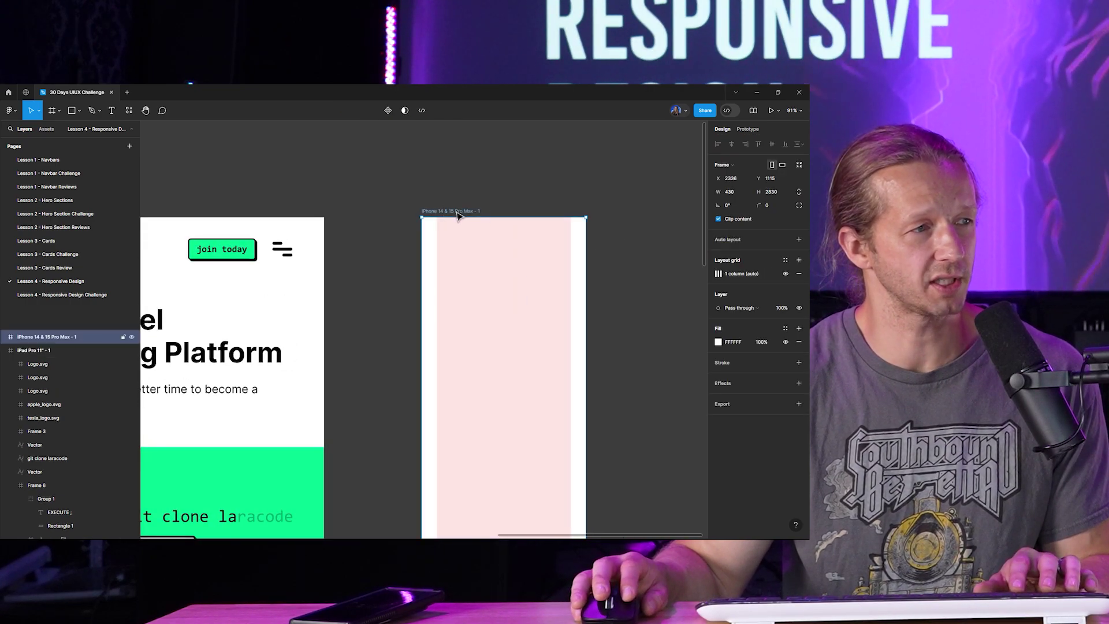
{"action": "left_click", "coordinate": [512, 183]}
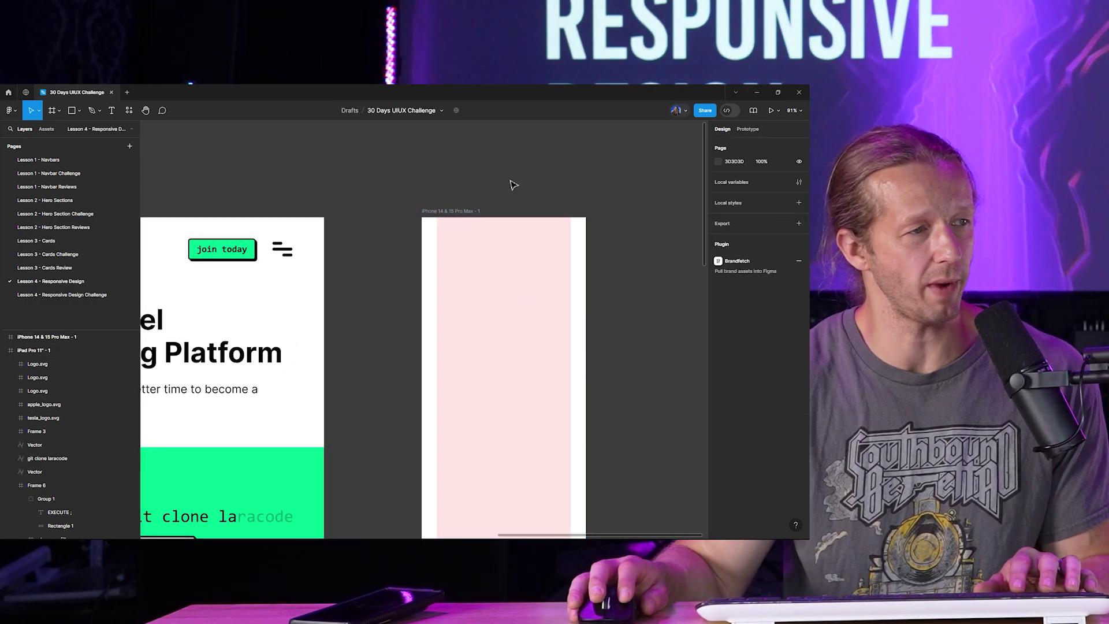
{"action": "left_click", "coordinate": [463, 212]}
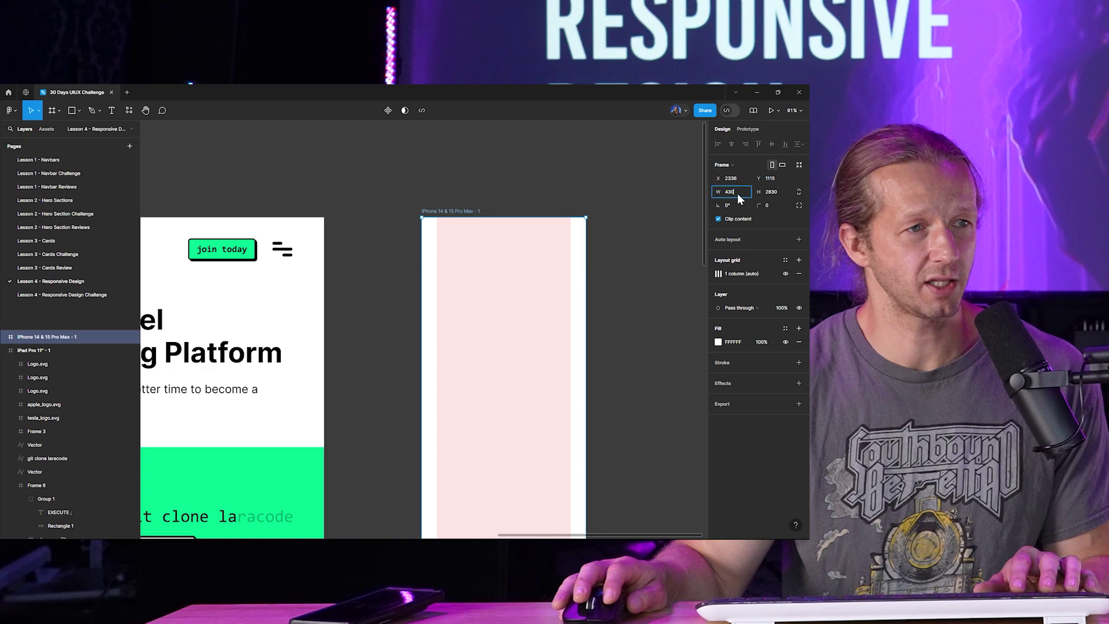
{"action": "left_click", "coordinate": [526, 200]}
{"action": "left_click_drag", "start_coordinate": [308, 195], "coordinate": [683, 214]}
{"action": "left_click", "coordinate": [398, 231]}
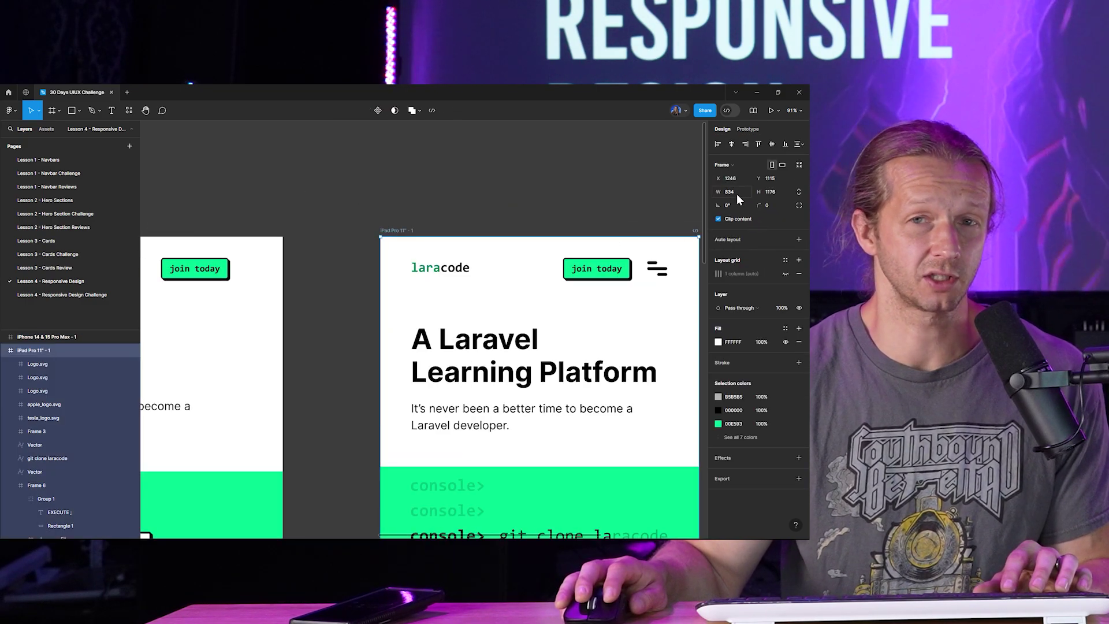
{"action": "left_click", "coordinate": [360, 215]}
{"action": "key", "text": "n"}
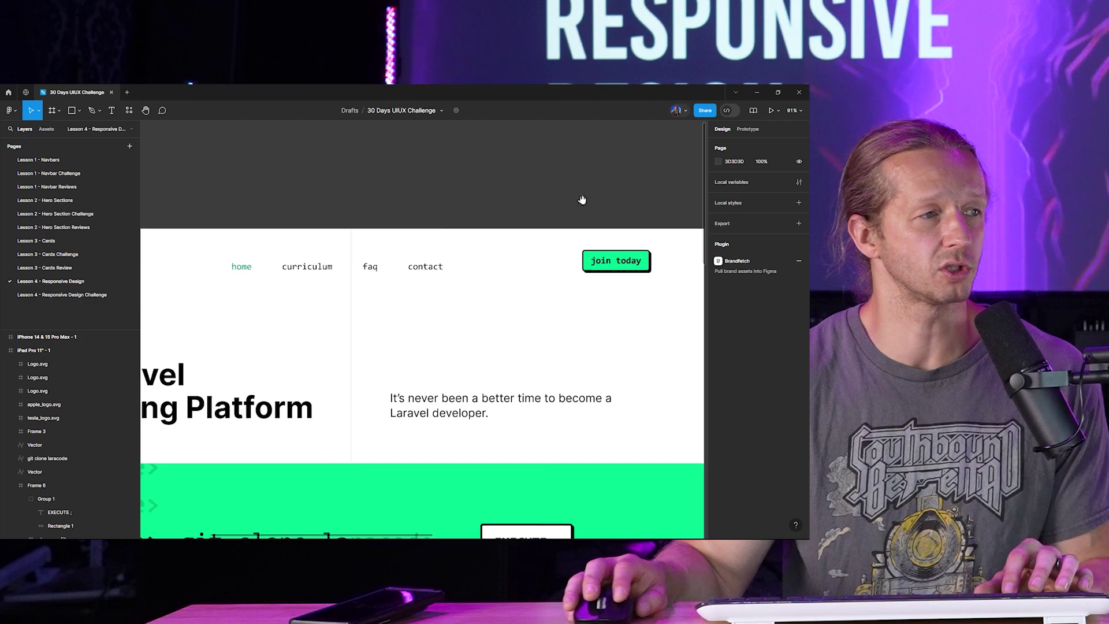
{"action": "left_click", "coordinate": [235, 202]}
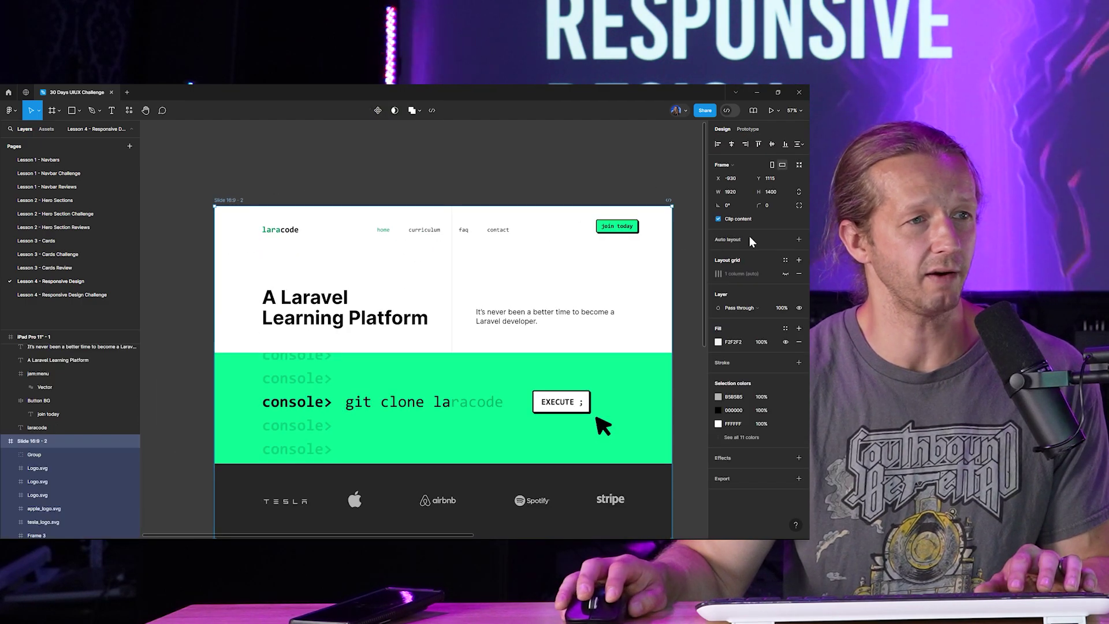
{"action": "left_click", "coordinate": [539, 184]}
{"action": "scroll", "coordinate": [549, 184], "scroll_direction": "down", "scroll_amount": 3}
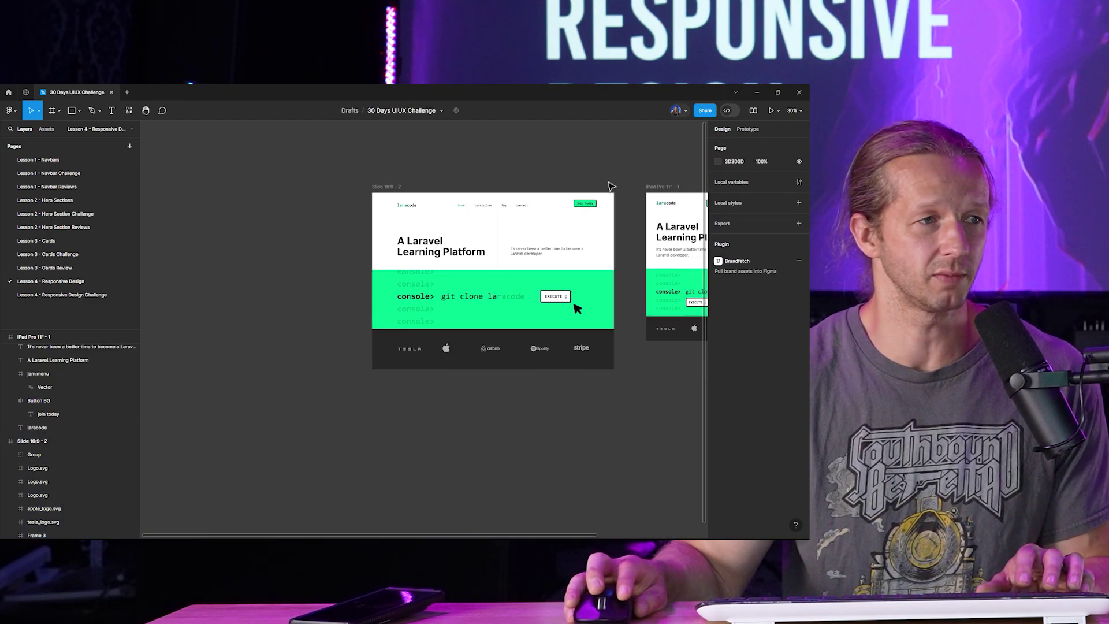
{"action": "left_click_drag", "start_coordinate": [616, 187], "coordinate": [398, 200]}
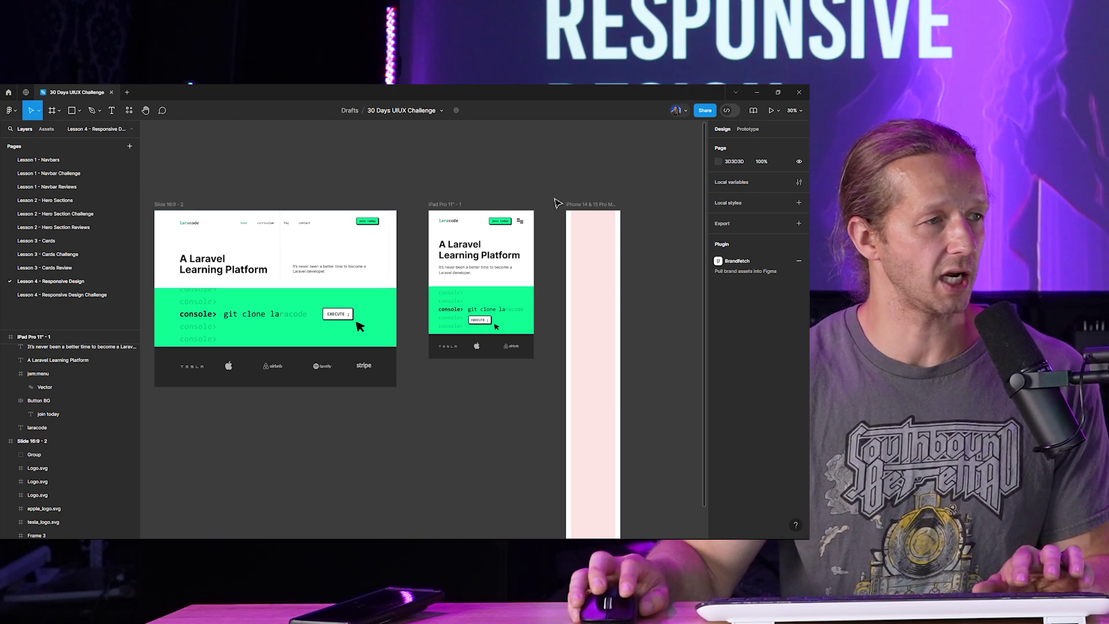
- Copy the laracode text into the iPhone header's top left, reduced to font size 20
{"action": "scroll", "coordinate": [532, 231], "scroll_direction": "up", "scroll_amount": 4}
{"action": "left_click_drag", "start_coordinate": [524, 237], "coordinate": [488, 234]}
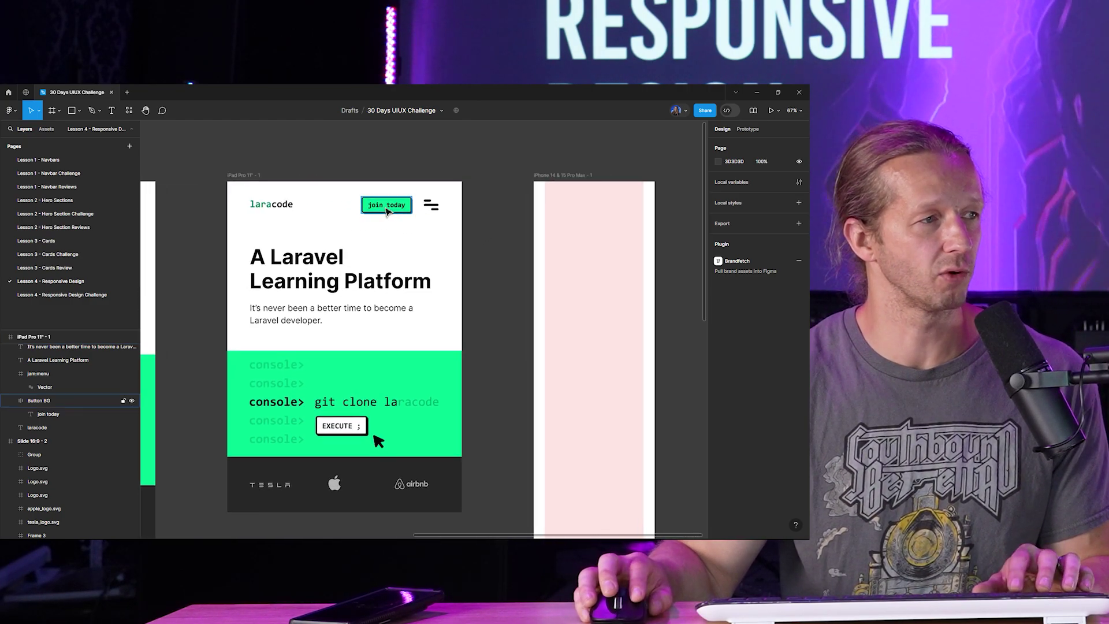
{"action": "scroll", "coordinate": [376, 206], "scroll_direction": "up", "scroll_amount": 5}
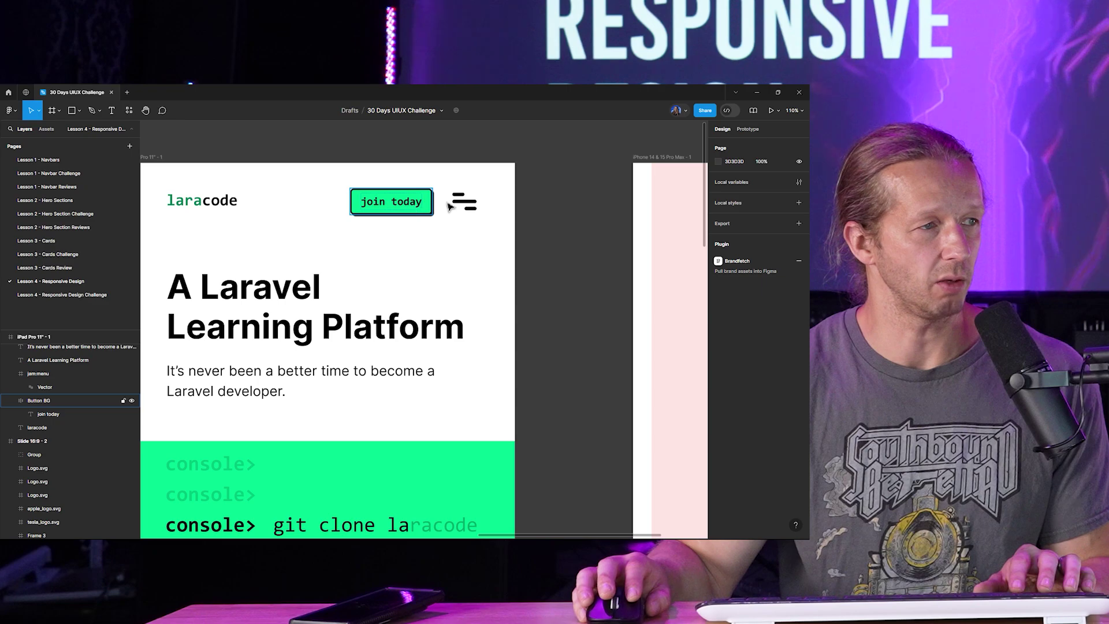
{"action": "left_click", "coordinate": [470, 203]}
{"action": "scroll", "coordinate": [300, 234], "scroll_direction": "down", "scroll_amount": 4}
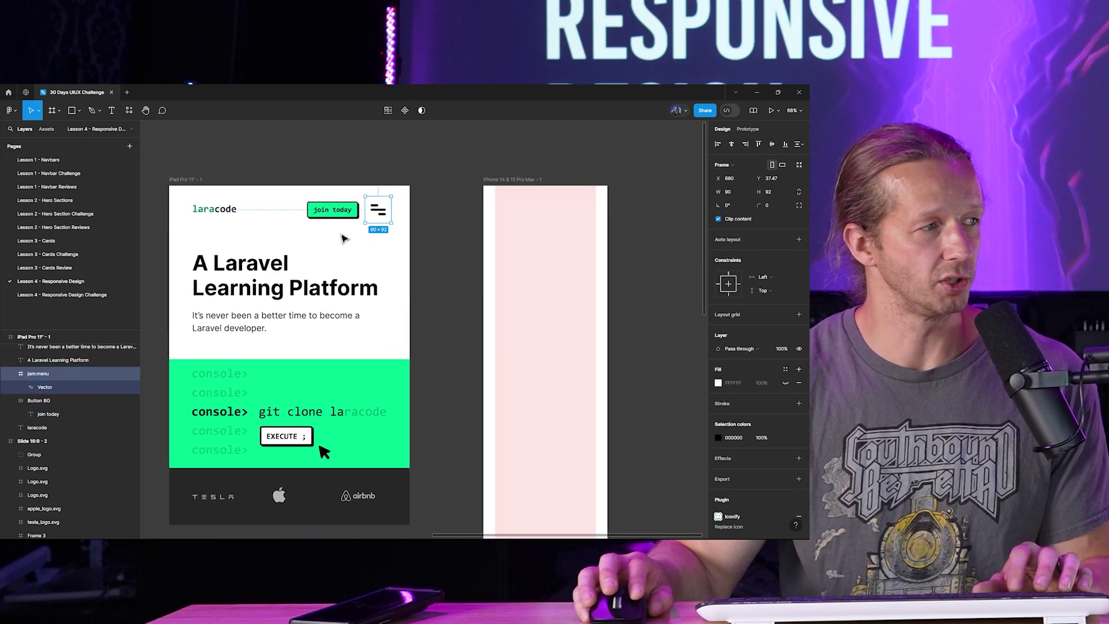
{"action": "left_click", "coordinate": [224, 216]}
{"action": "left_click_drag", "start_coordinate": [214, 215], "coordinate": [514, 200]}
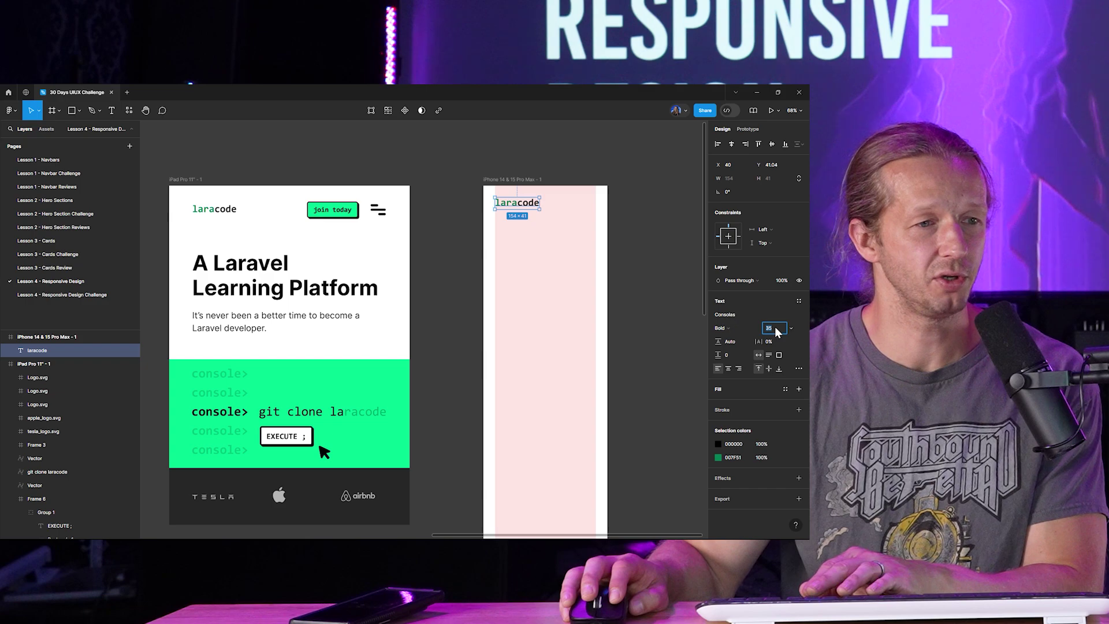
{"action": "key", "text": "Down"}
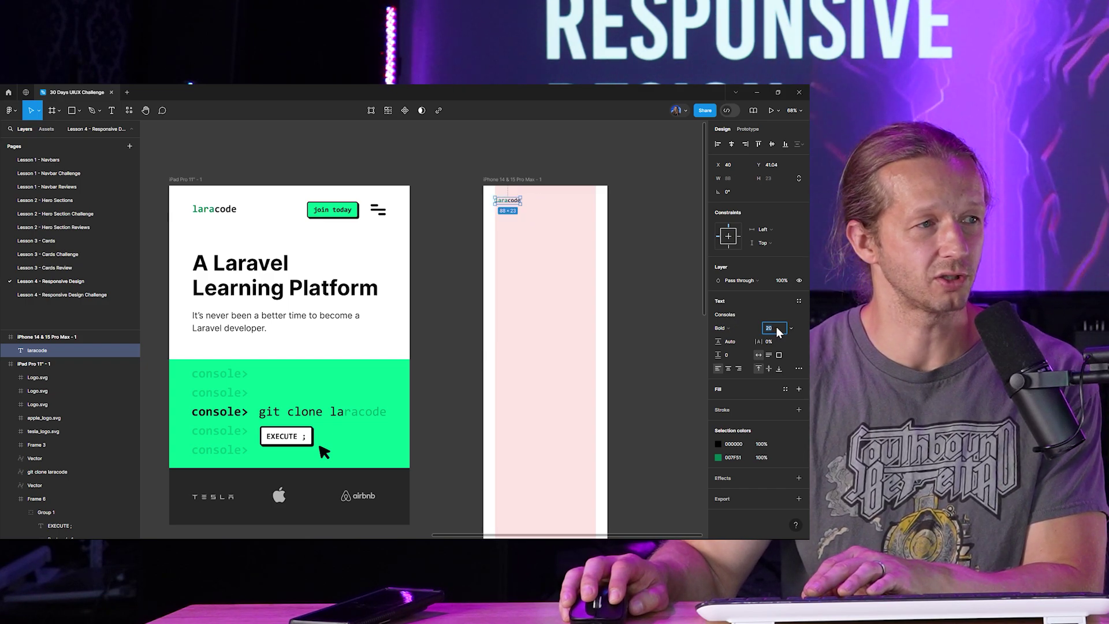
{"action": "left_click", "coordinate": [648, 244]}
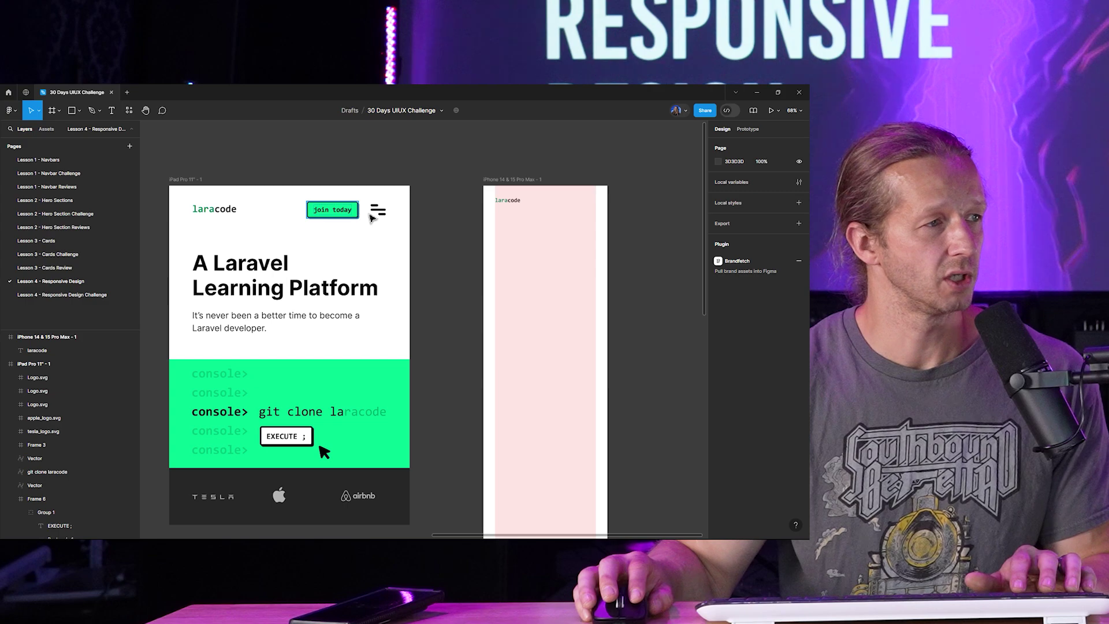
- Copy the hamburger menu icon to the iPhone header's right side and enlarge it slightly
{"action": "left_click_drag", "start_coordinate": [384, 216], "coordinate": [583, 200]}
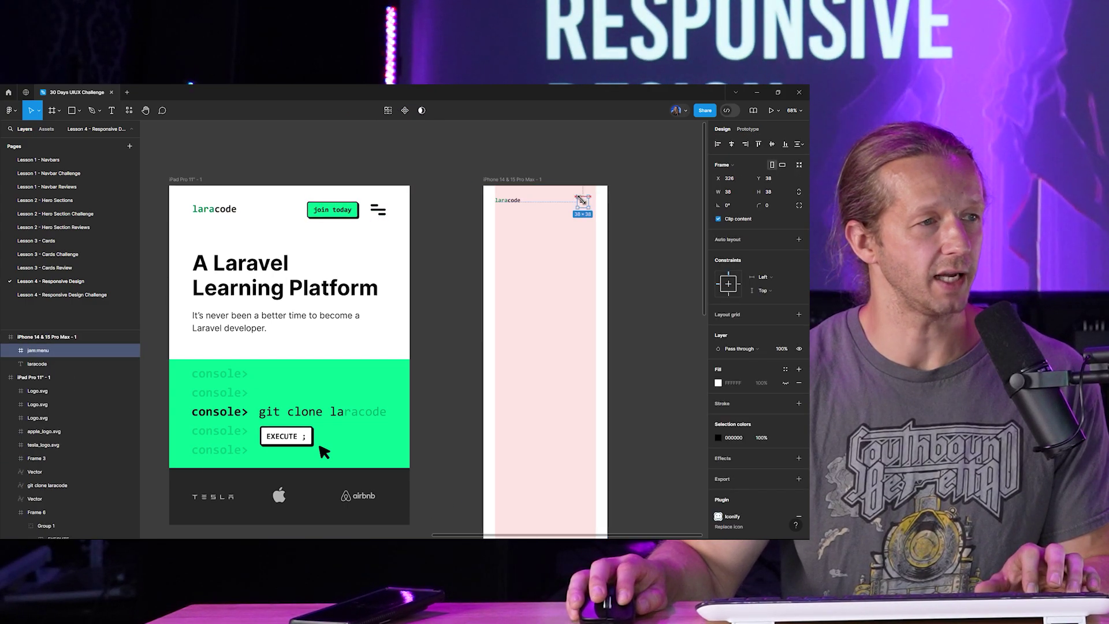
{"action": "scroll", "coordinate": [593, 204], "scroll_direction": "up", "scroll_amount": 4}
{"action": "left_click_drag", "start_coordinate": [566, 202], "coordinate": [596, 197]}
{"action": "left_click", "coordinate": [663, 188]}
{"action": "left_click", "coordinate": [649, 203]}
{"action": "scroll", "coordinate": [648, 214], "scroll_direction": "down", "scroll_amount": 5, "text": "ctrl"}
{"action": "scroll", "coordinate": [437, 169], "scroll_direction": "right", "scroll_amount": 3}
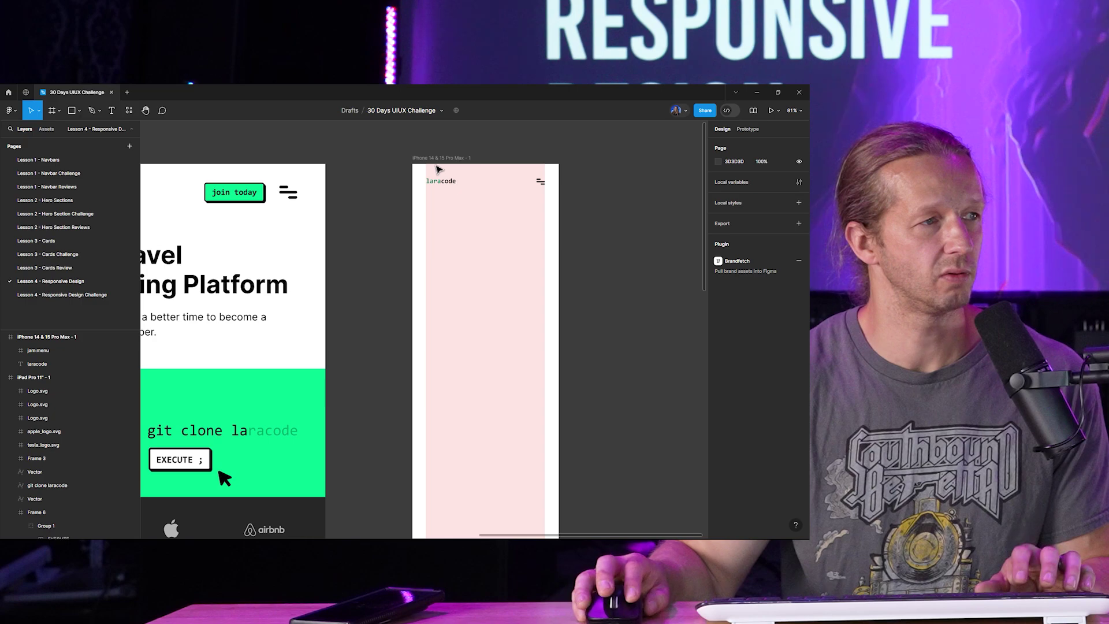
{"action": "left_click", "coordinate": [437, 168]}
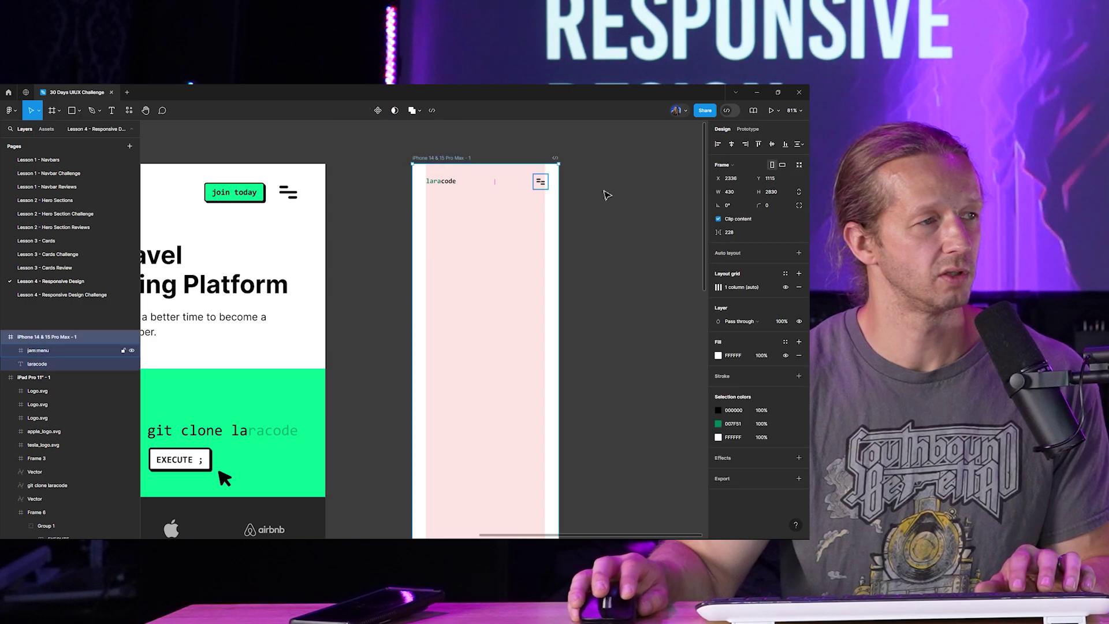
- Hide the iPhone frame's layout grid columns
{"action": "left_click", "coordinate": [785, 288]}
{"action": "left_click", "coordinate": [610, 204]}
{"action": "scroll", "coordinate": [548, 255], "scroll_direction": "down", "scroll_amount": 3, "text": "ctrl"}
{"action": "scroll", "coordinate": [589, 238], "scroll_direction": "left", "scroll_amount": 2}
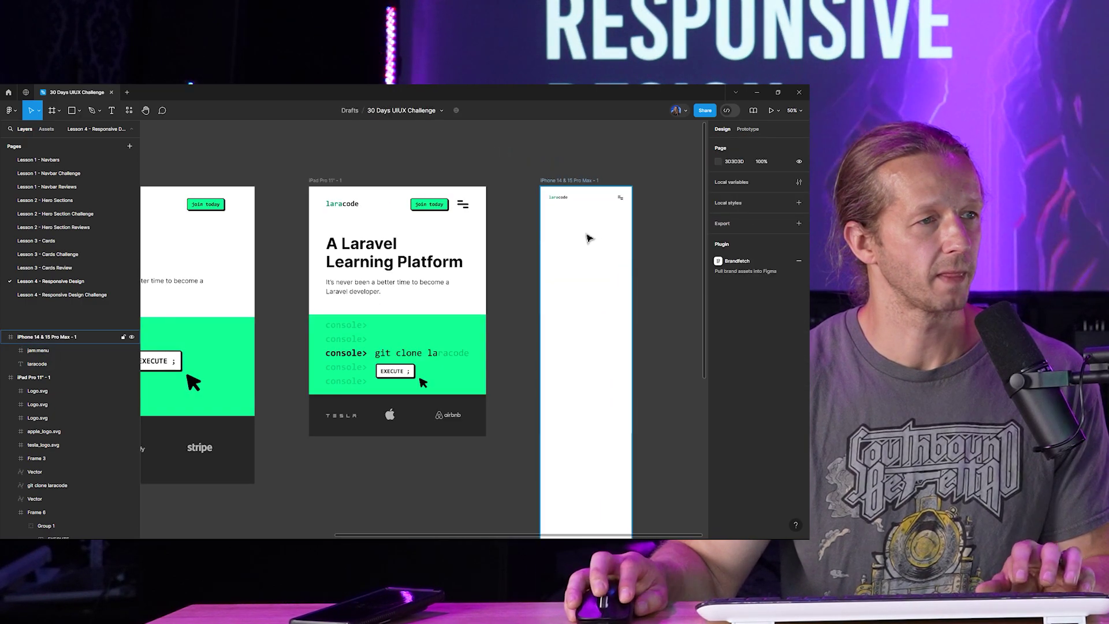
{"action": "left_click_drag", "start_coordinate": [570, 250], "coordinate": [476, 232]}
{"action": "scroll", "coordinate": [575, 212], "scroll_direction": "up", "scroll_amount": 4, "text": "ctrl"}
{"action": "scroll", "coordinate": [463, 248], "scroll_direction": "down", "scroll_amount": 2, "text": "ctrl"}
- Copy the join today button beside laracode and set its text to size 18
{"action": "left_click_drag", "start_coordinate": [242, 204], "coordinate": [490, 195], "text": "alt"}
{"action": "double_click", "coordinate": [490, 195]}
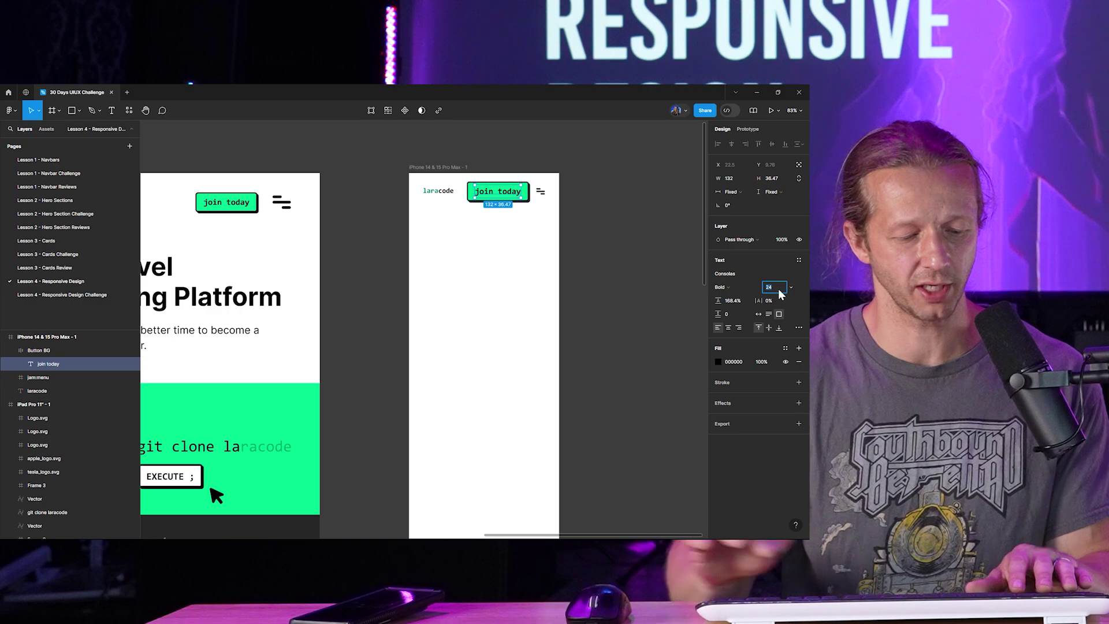
{"action": "type", "text": "18"}
{"action": "key", "text": "Return"}
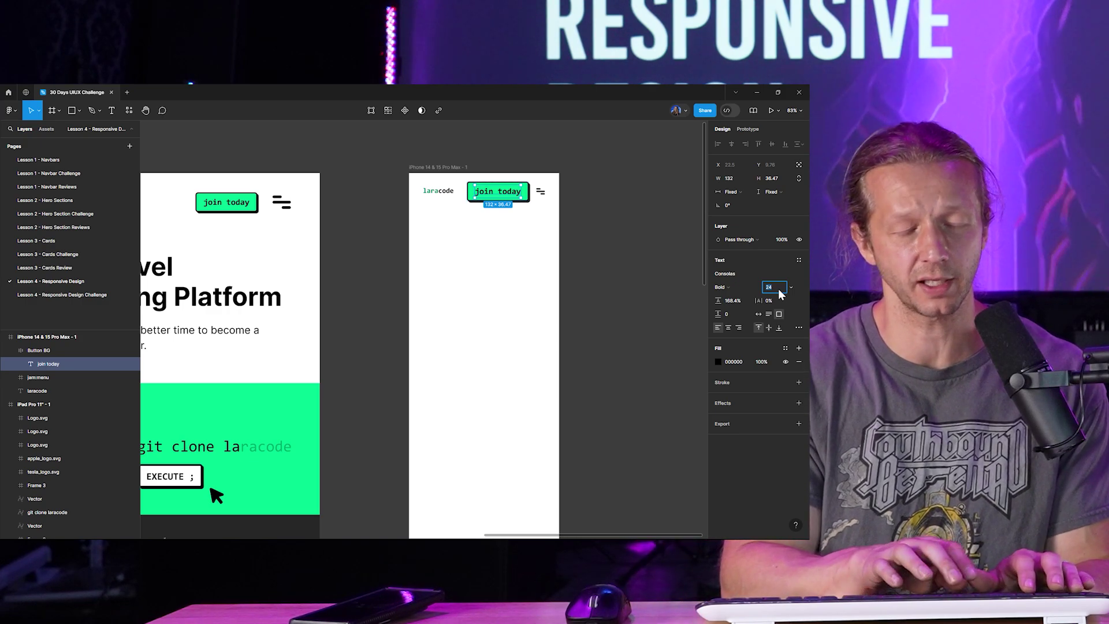
{"action": "left_click", "coordinate": [568, 204]}
- Try narrowing the join today button background, then undo the resize
{"action": "scroll", "coordinate": [496, 188], "scroll_direction": "up", "scroll_amount": 5}
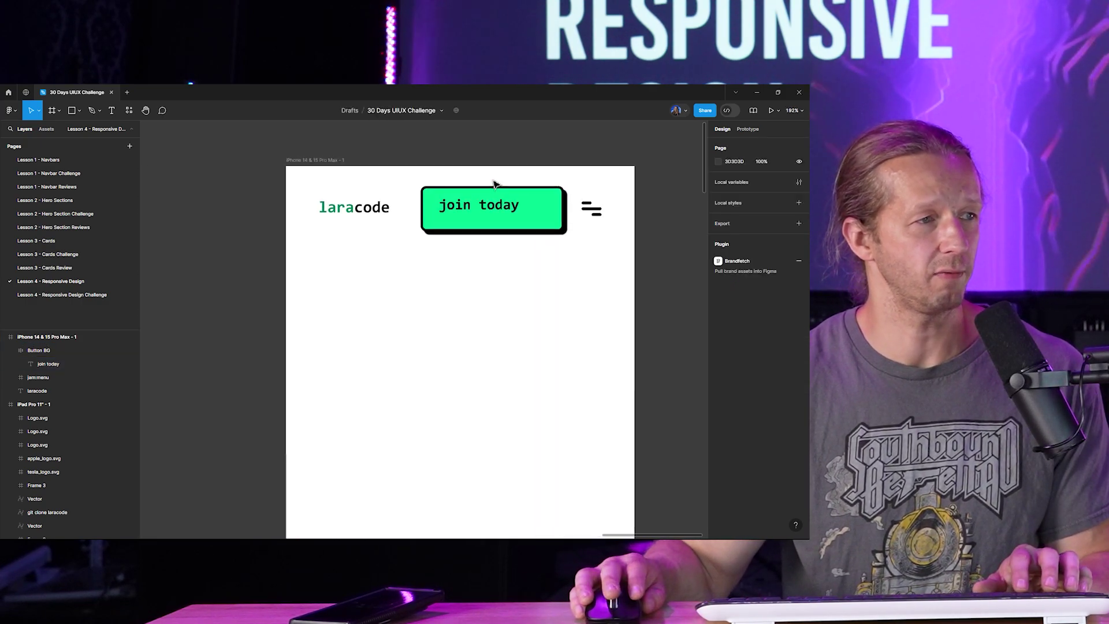
{"action": "left_click", "coordinate": [589, 248]}
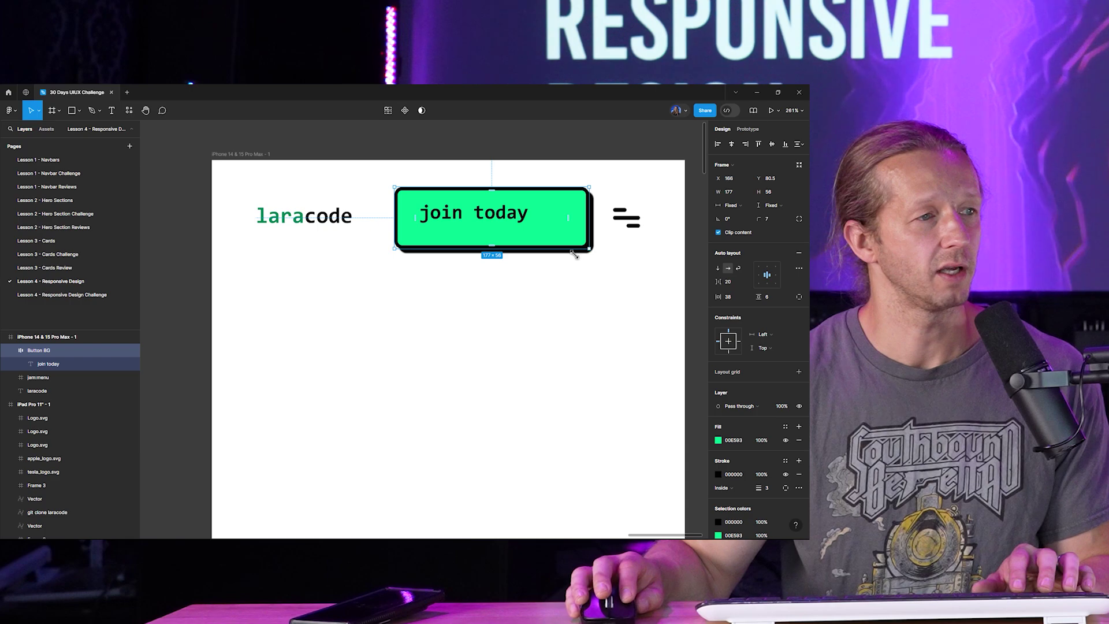
{"action": "left_click_drag", "start_coordinate": [589, 251], "coordinate": [560, 245]}
{"action": "key", "text": "ctrl+z"}
{"action": "double_click", "coordinate": [469, 216]}
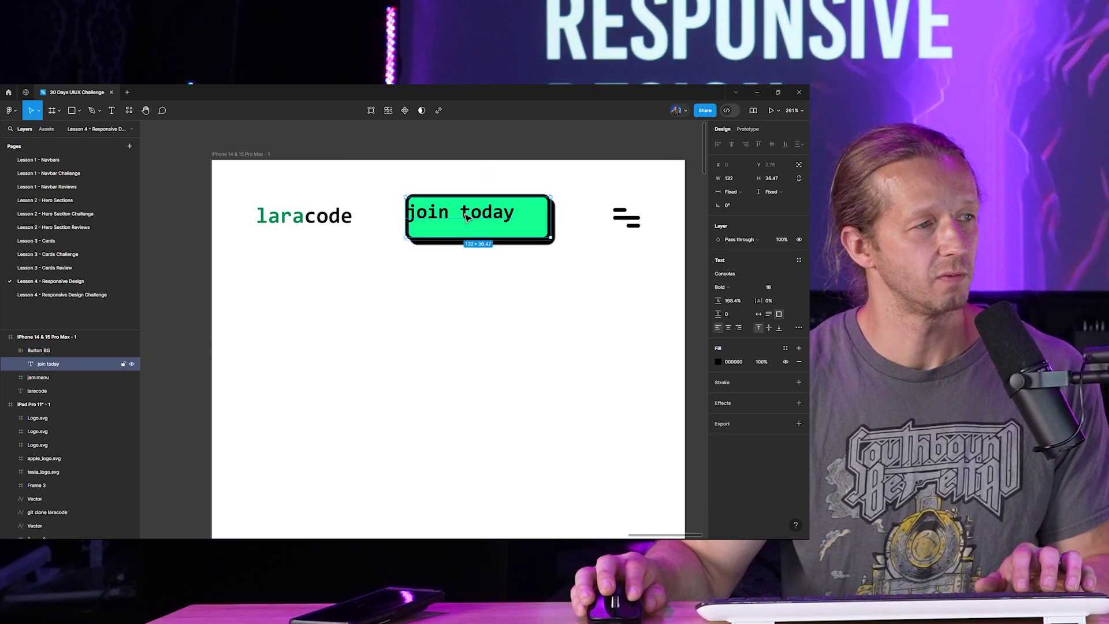
{"action": "left_click", "coordinate": [535, 231]}
{"action": "left_click", "coordinate": [611, 292]}
- Center the button's contents and make the join today text auto width, vertically centred
{"action": "left_click", "coordinate": [549, 243]}
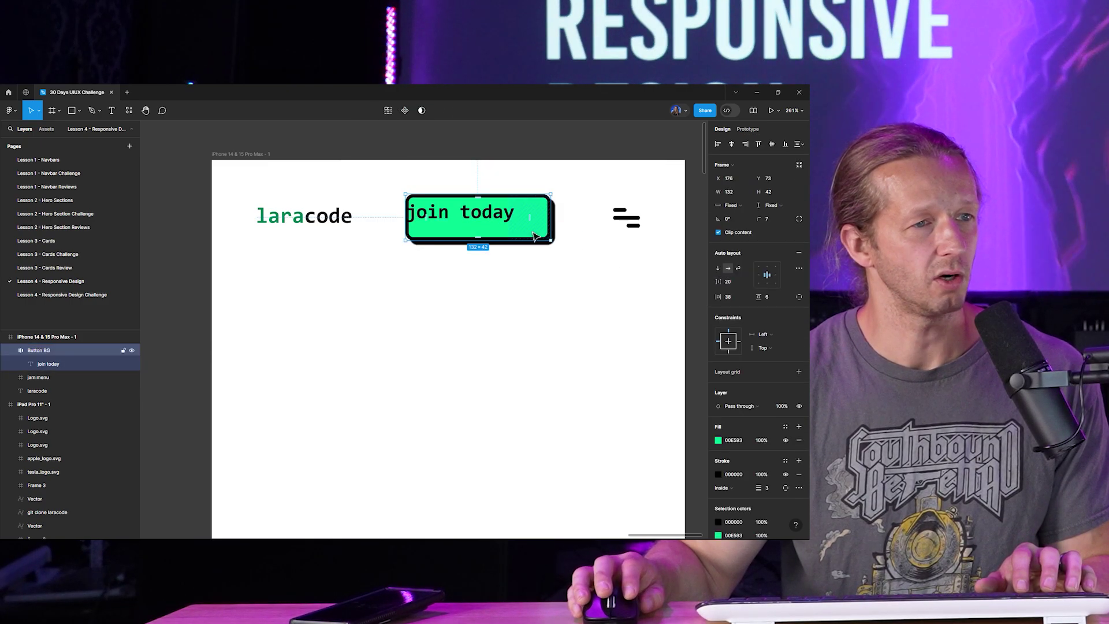
{"action": "left_click", "coordinate": [481, 224]}
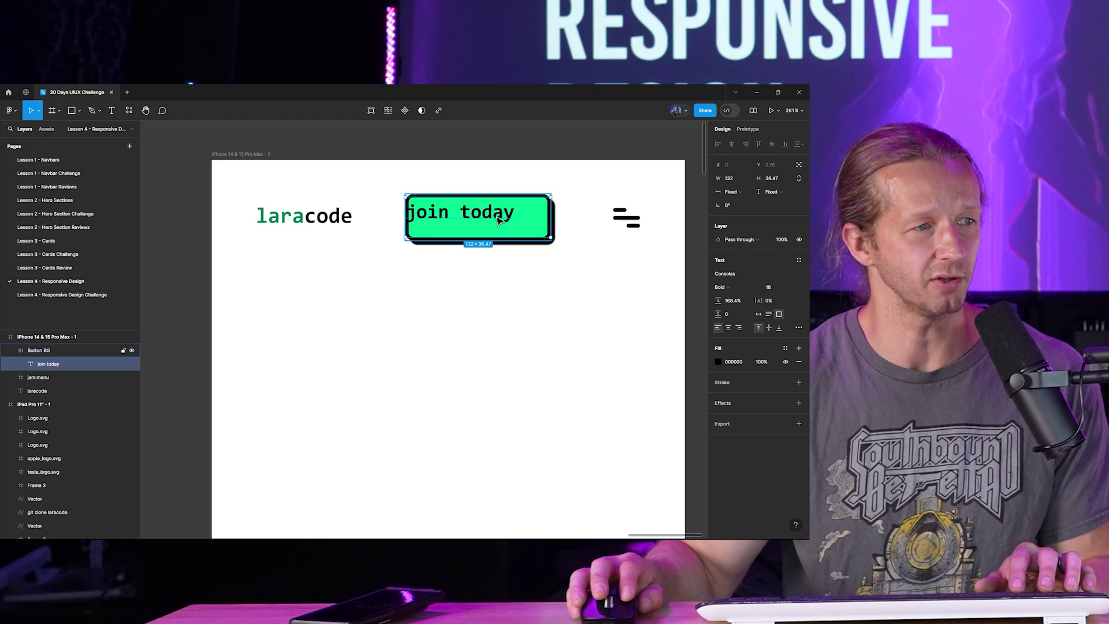
{"action": "left_click", "coordinate": [550, 283]}
{"action": "left_click", "coordinate": [549, 244]}
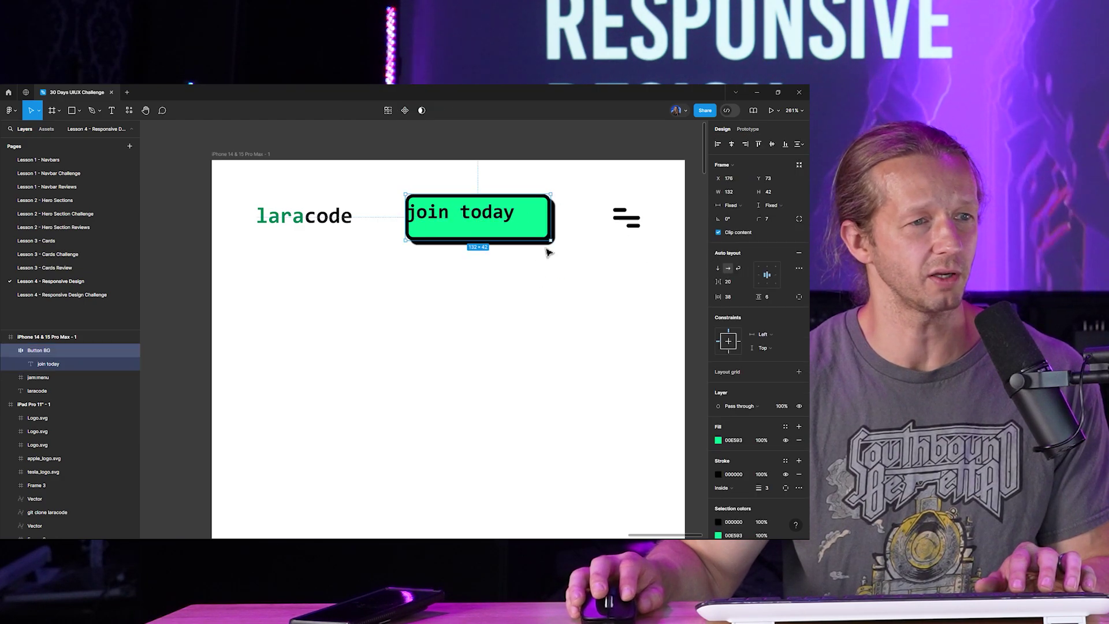
{"action": "left_click", "coordinate": [766, 275]}
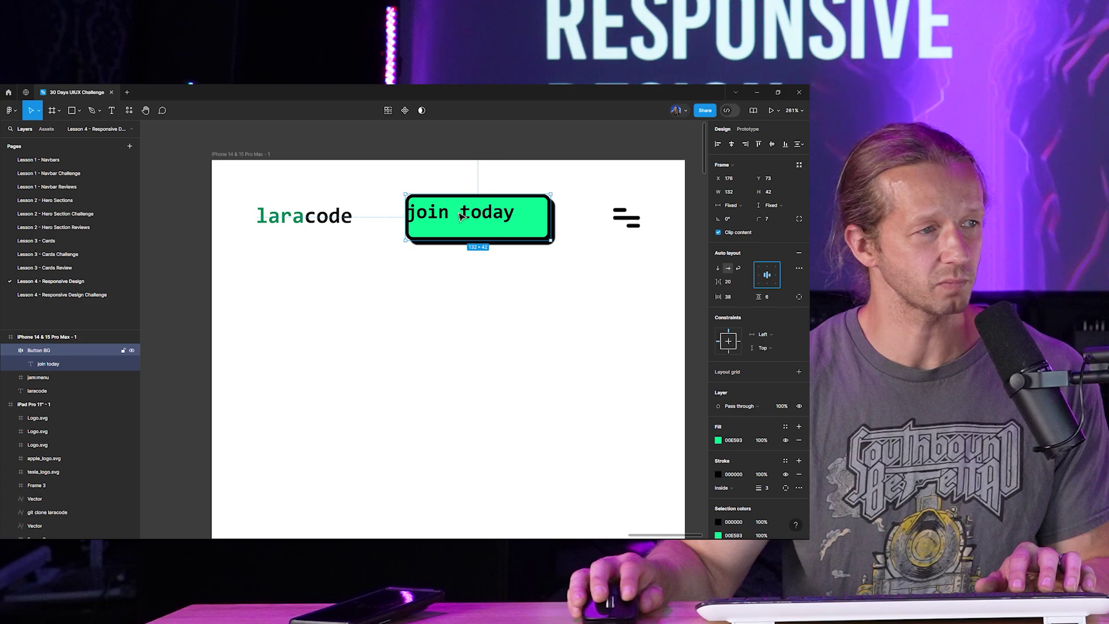
{"action": "double_click", "coordinate": [458, 217]}
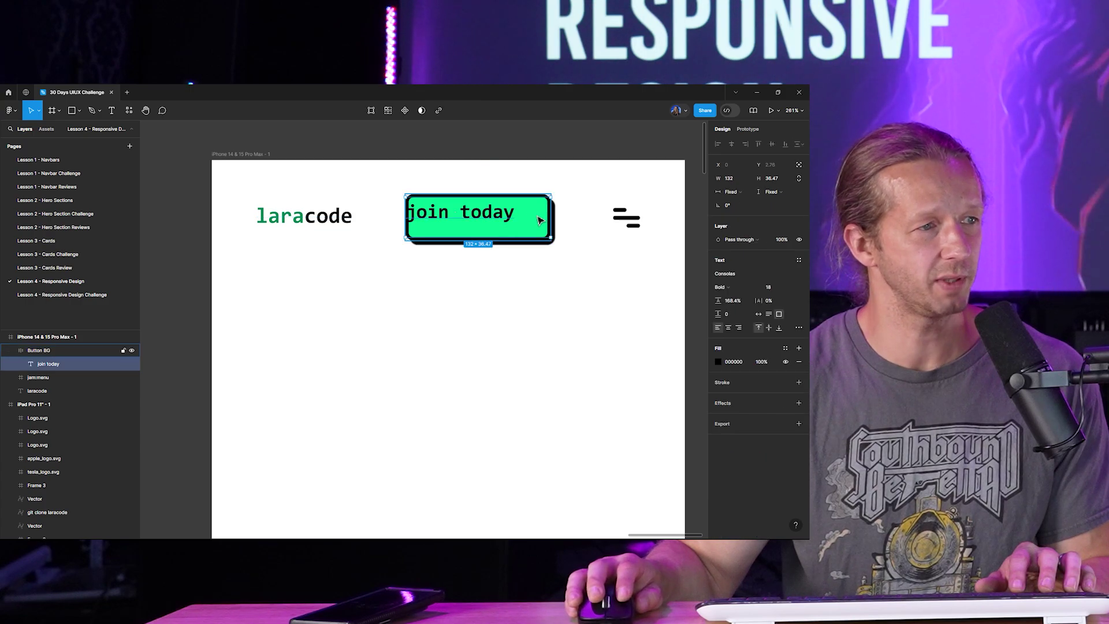
{"action": "left_click", "coordinate": [758, 313]}
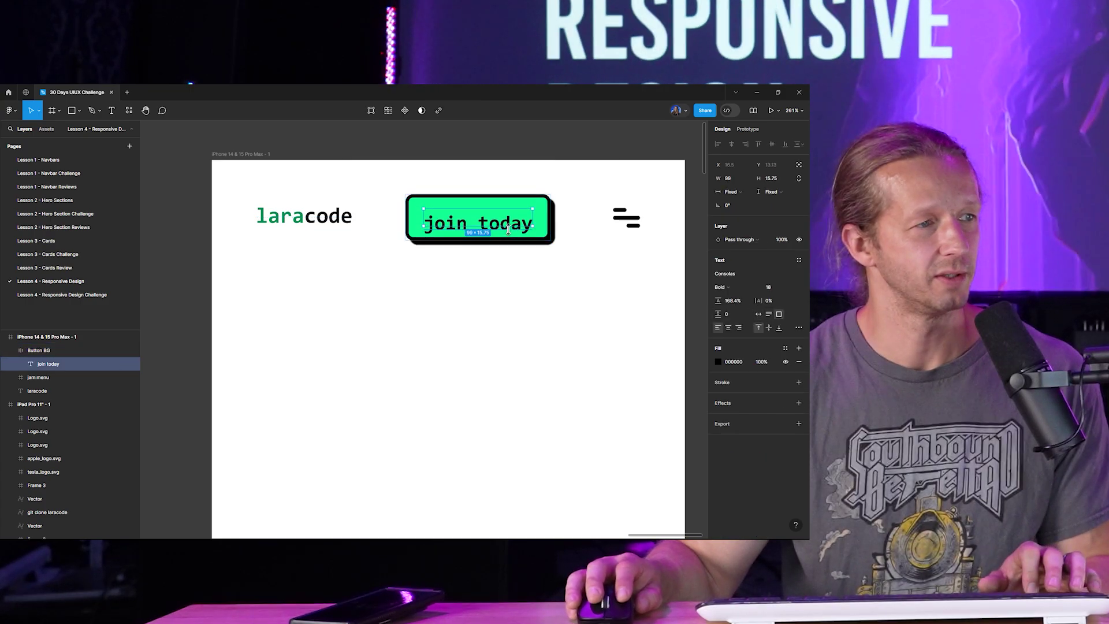
{"action": "left_click", "coordinate": [769, 327]}
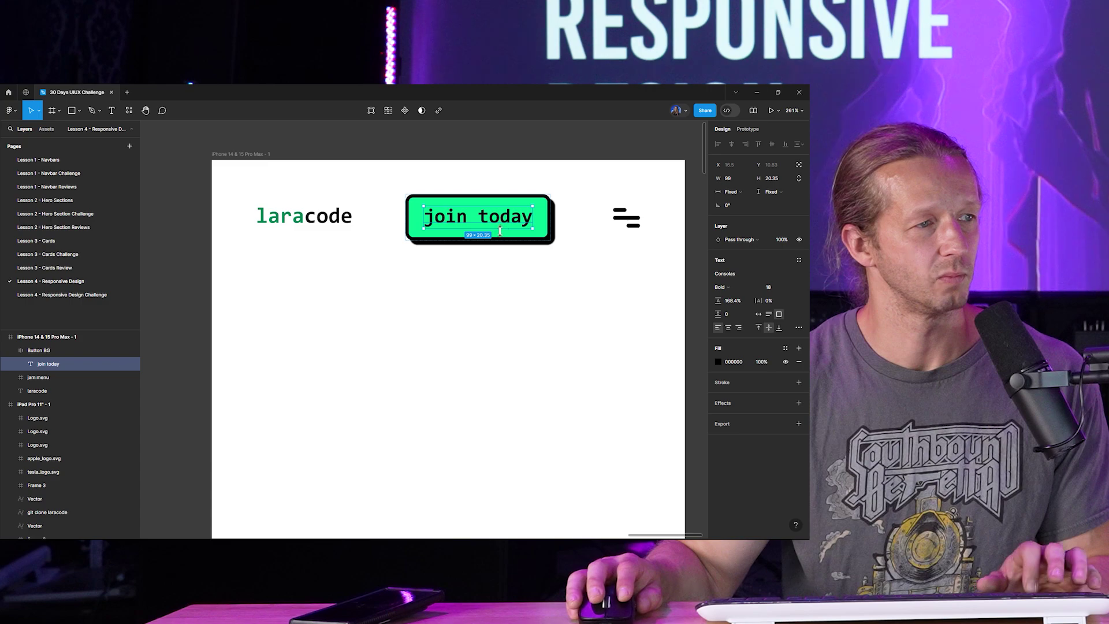
- Move the join today button slightly right in the iPhone header
{"action": "key", "text": "Escape"}
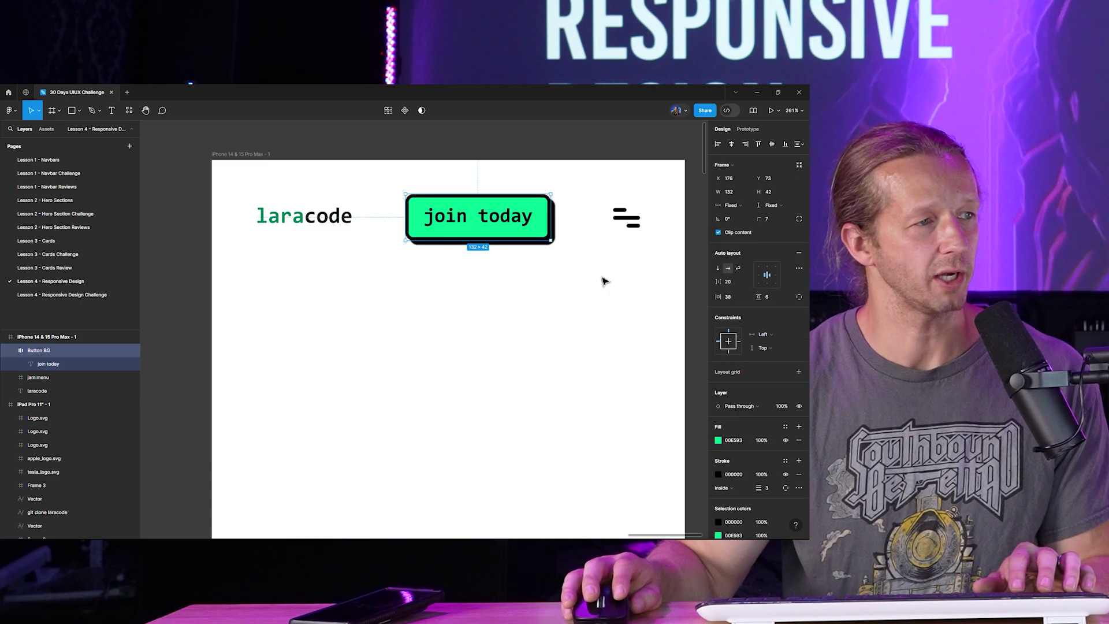
{"action": "left_click_drag", "start_coordinate": [518, 228], "coordinate": [549, 225]}
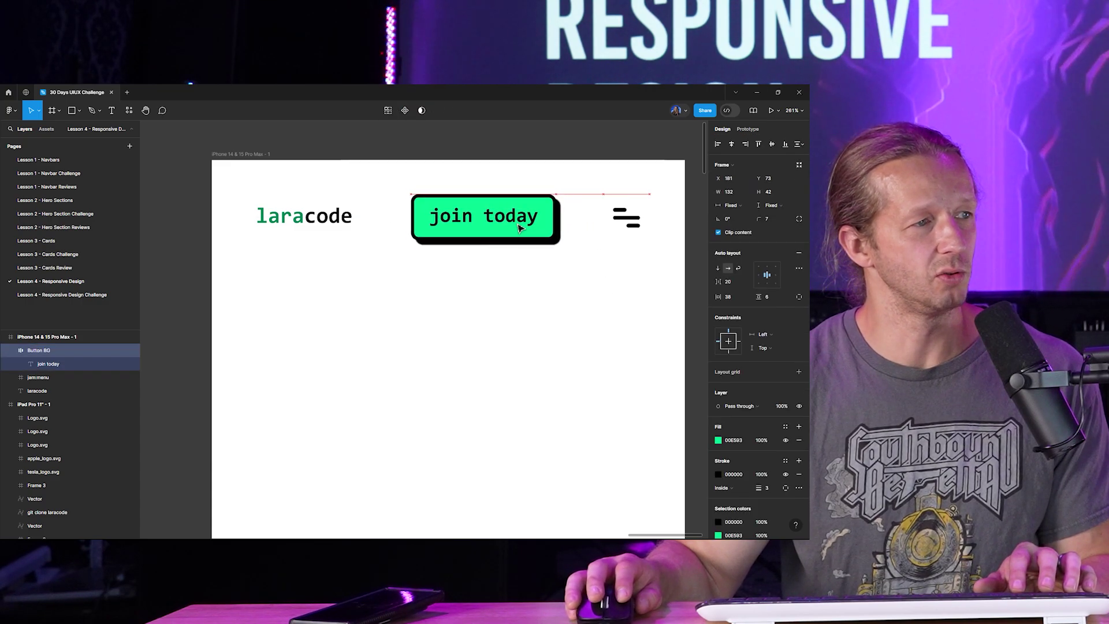
{"action": "left_click", "coordinate": [532, 292]}
{"action": "scroll", "coordinate": [532, 294], "scroll_direction": "down", "scroll_amount": 5}
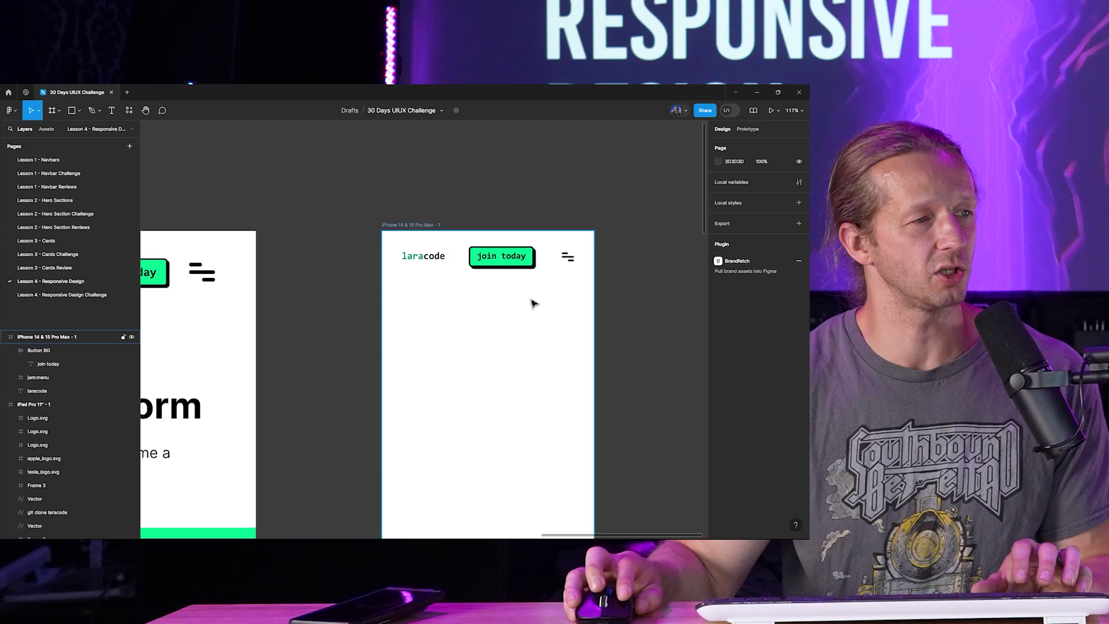
{"action": "scroll", "coordinate": [520, 289], "scroll_direction": "right", "scroll_amount": 2}
{"action": "scroll", "coordinate": [501, 246], "scroll_direction": "up", "scroll_amount": 5}
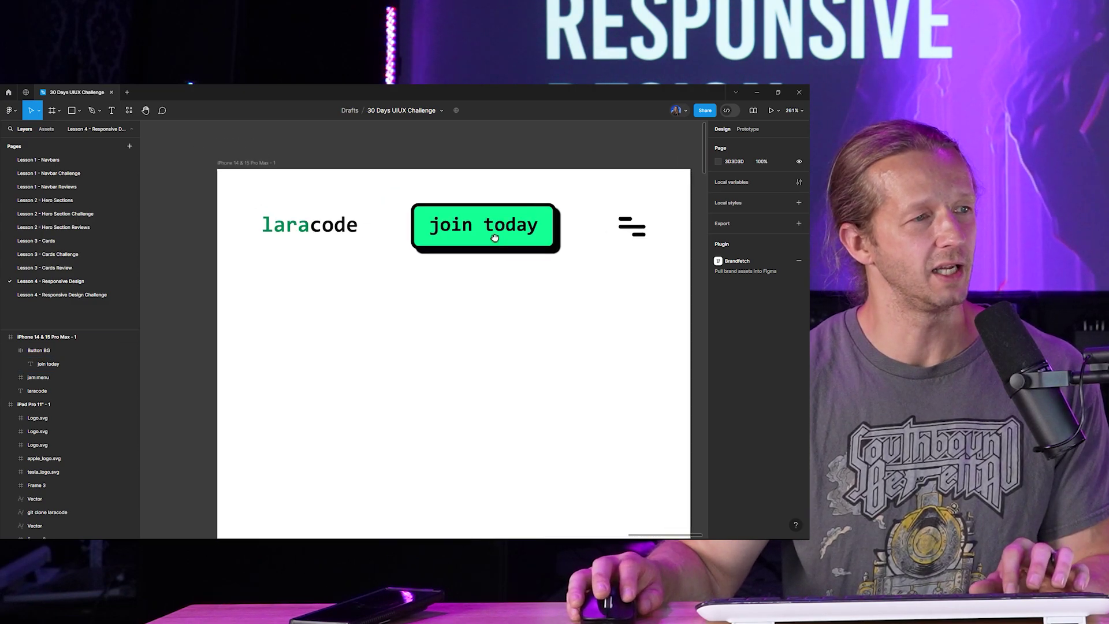
- Set the join today button's border thickness to 2 px
{"action": "left_click", "coordinate": [573, 235]}
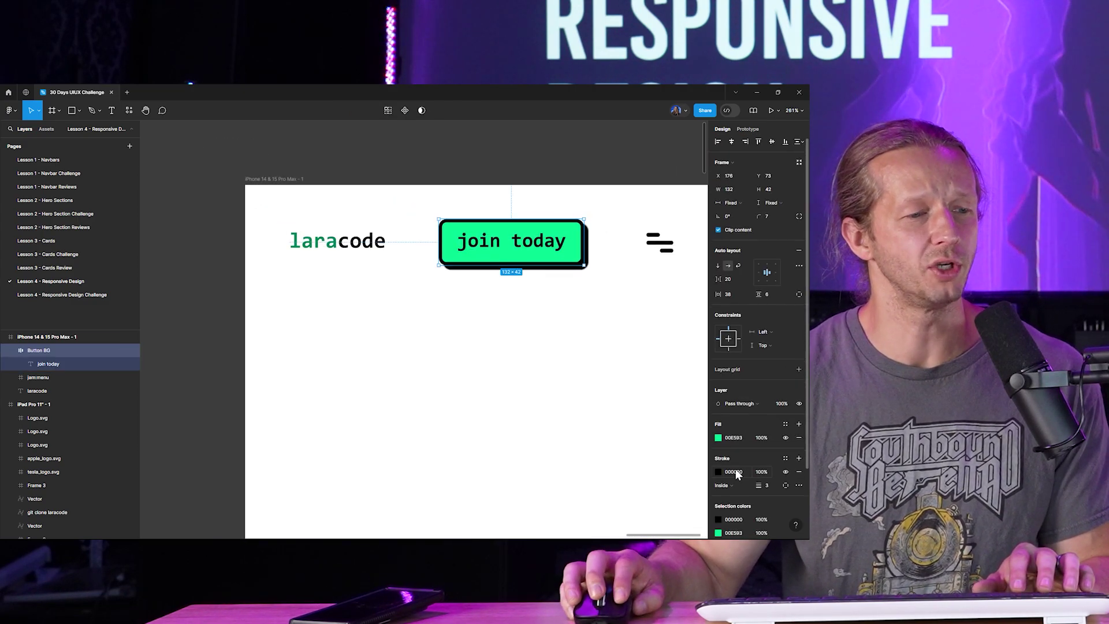
{"action": "scroll", "coordinate": [751, 450], "scroll_direction": "down", "scroll_amount": 2}
{"action": "left_click", "coordinate": [768, 404]}
{"action": "type", "text": "2"}
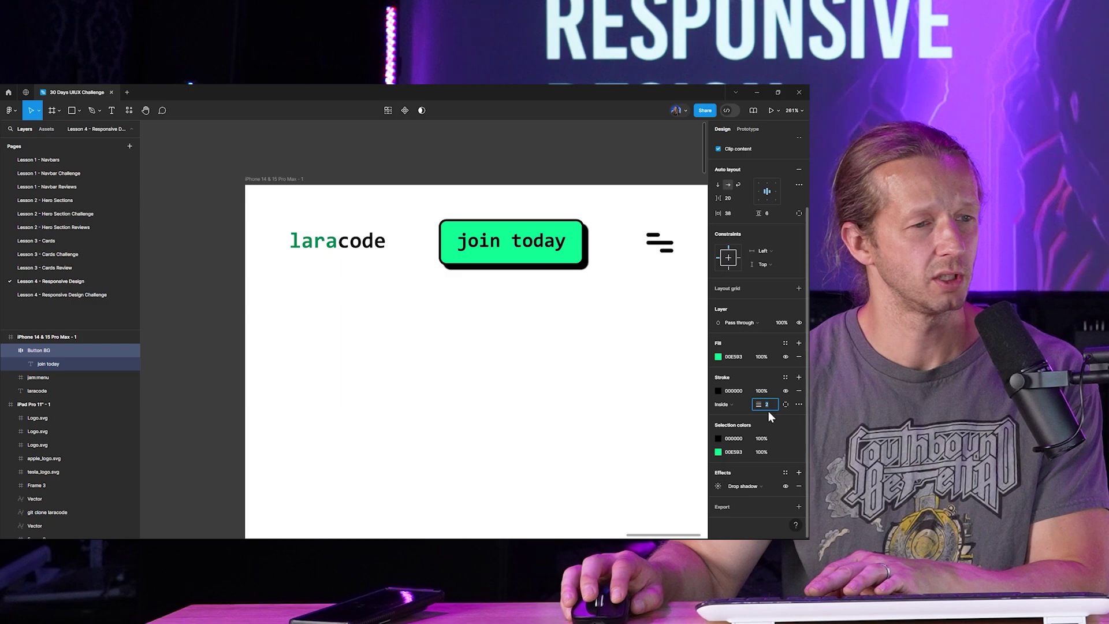
{"action": "key", "text": "Return"}
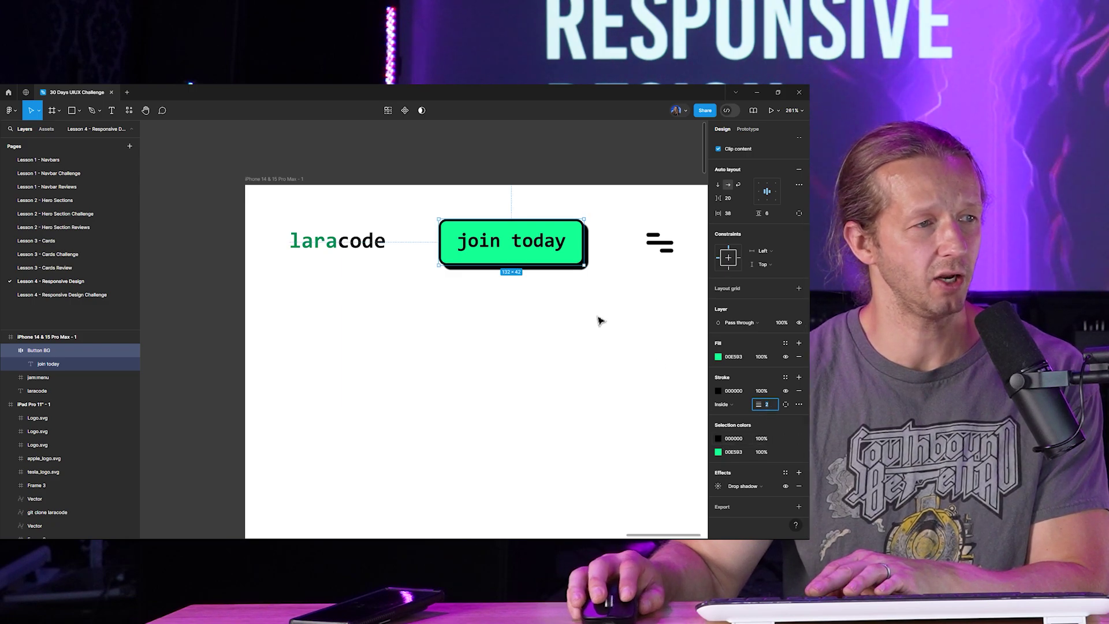
- Set the button's drop shadow values to 2, with a vertical offset of 2
{"action": "left_click", "coordinate": [718, 486]}
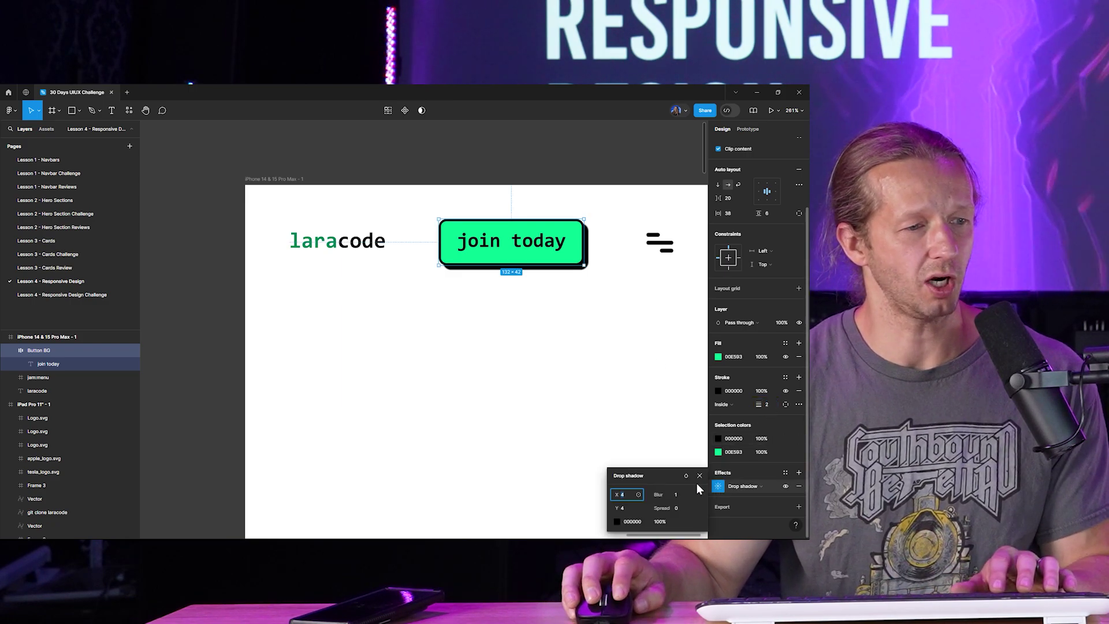
{"action": "type", "text": "2"}
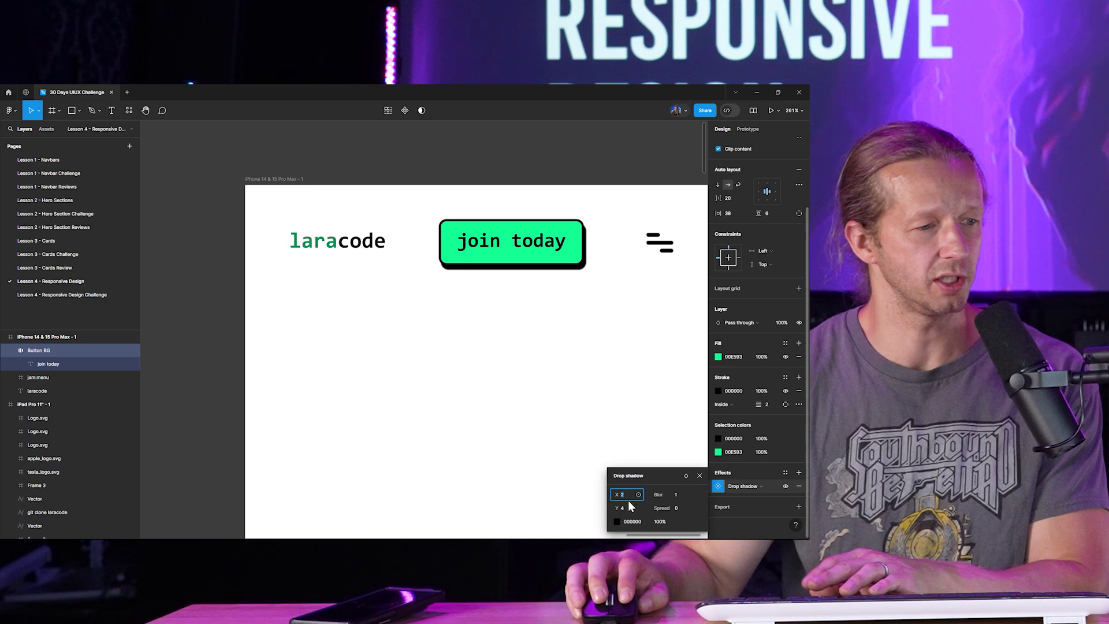
{"action": "left_click", "coordinate": [629, 506]}
{"action": "type", "text": "2"}
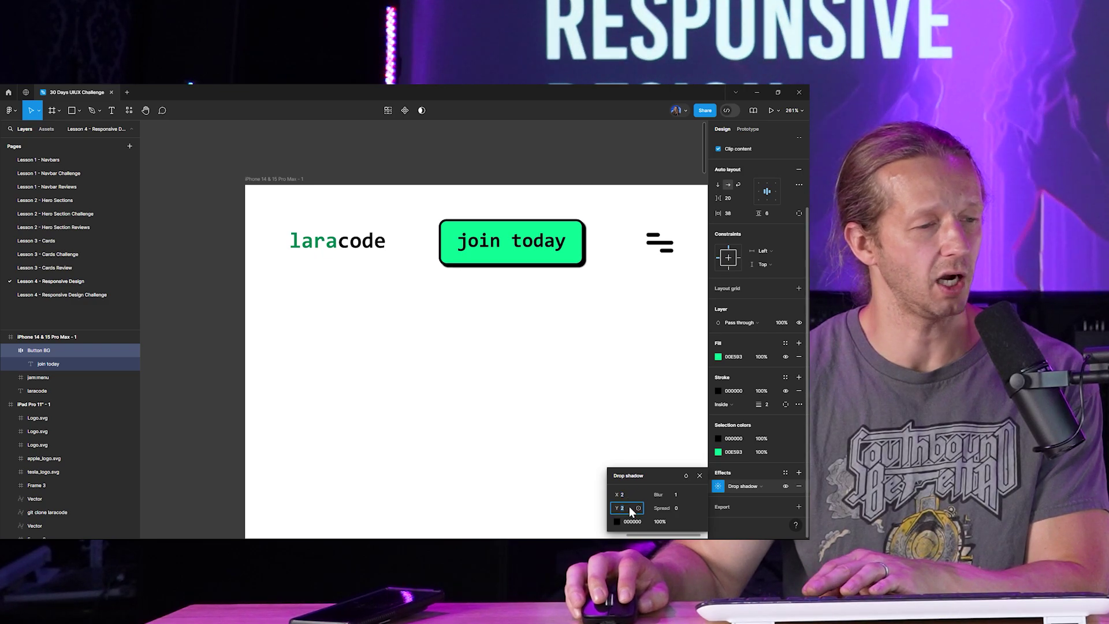
{"action": "left_click", "coordinate": [612, 335]}
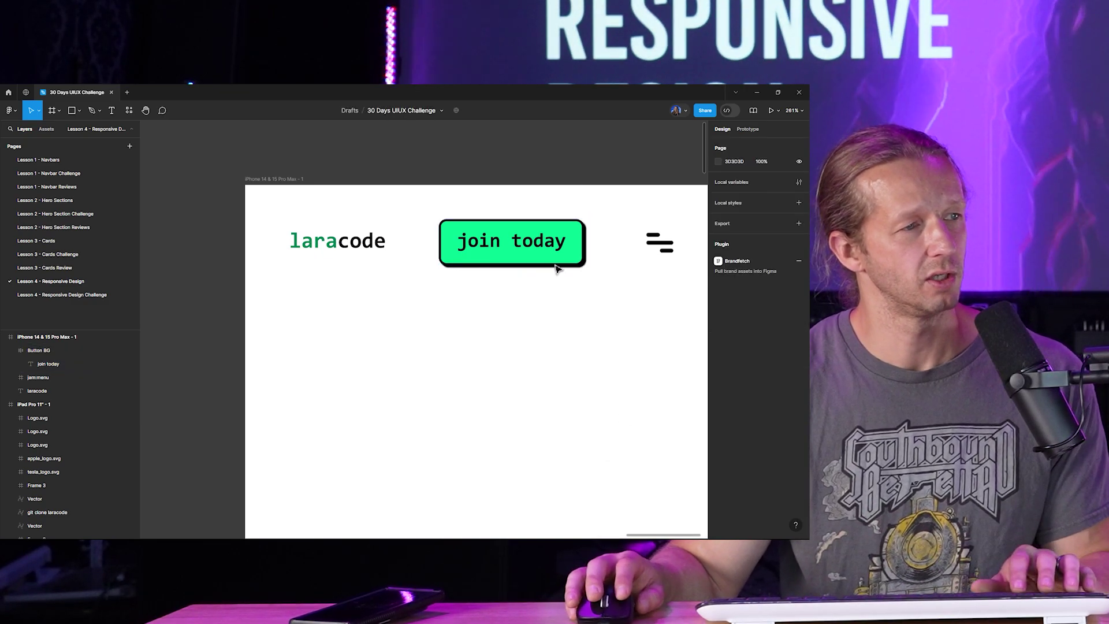
- Adjust the button's top and bottom padding to shrink it around the text
{"action": "left_click", "coordinate": [553, 246]}
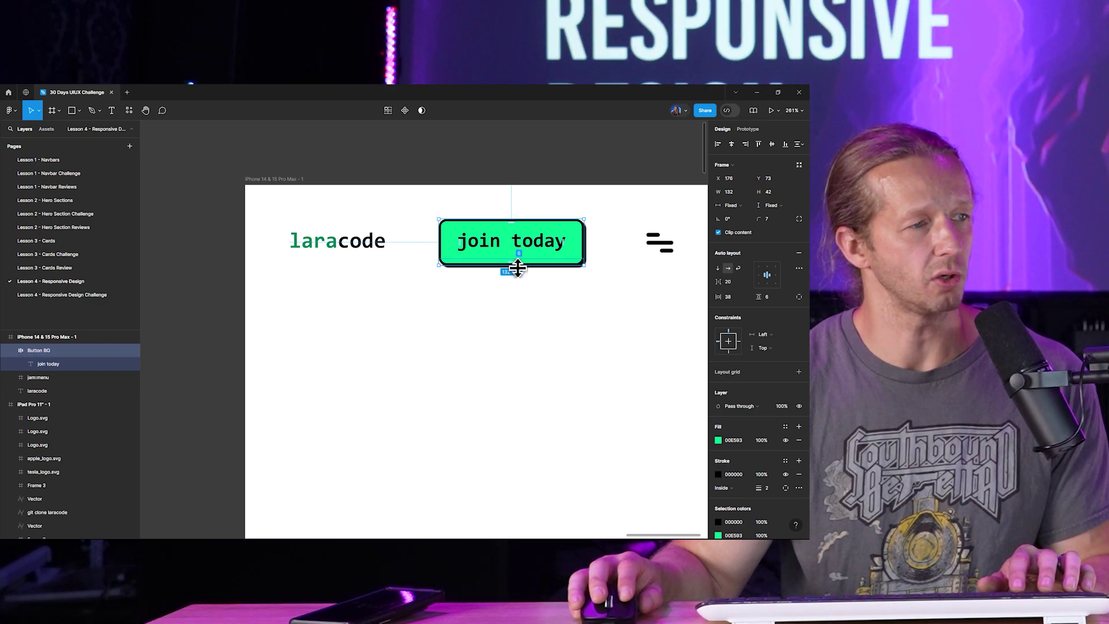
{"action": "left_click_drag", "start_coordinate": [517, 267], "coordinate": [523, 264]}
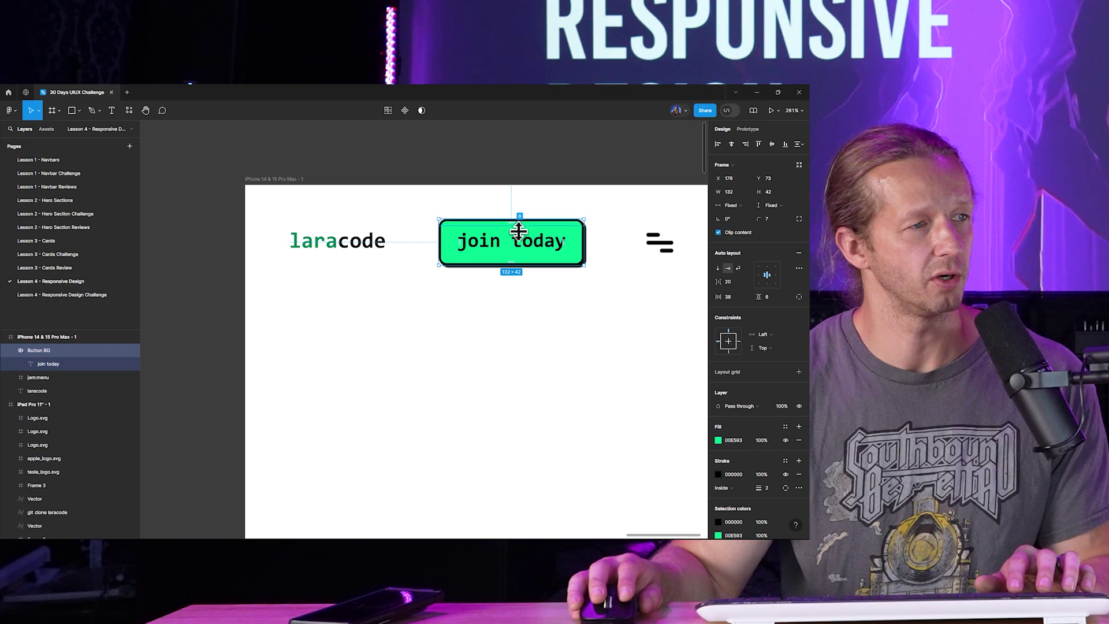
{"action": "left_click_drag", "start_coordinate": [522, 221], "coordinate": [521, 234]}
{"action": "left_click", "coordinate": [563, 315]}
{"action": "scroll", "coordinate": [555, 315], "scroll_direction": "down", "scroll_amount": 5}
{"action": "scroll", "coordinate": [553, 263], "scroll_direction": "up", "scroll_amount": 5}
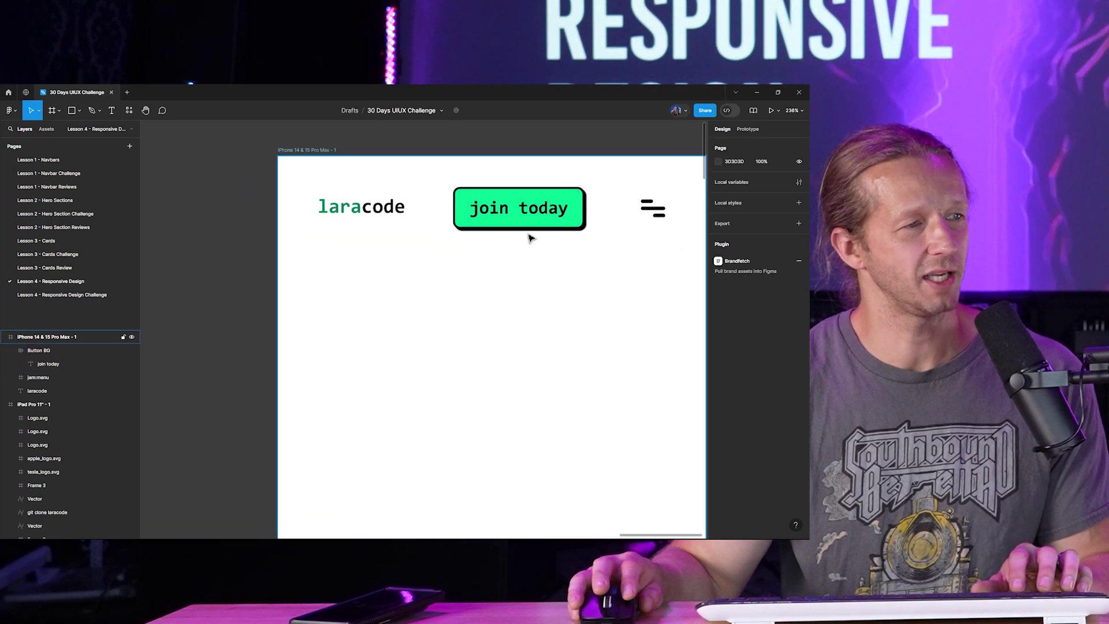
- Set the join today text to font size 16 with auto width
{"action": "double_click", "coordinate": [527, 218]}
{"action": "left_click", "coordinate": [774, 286]}
{"action": "key", "text": "Down"}
{"action": "key", "text": "Down"}
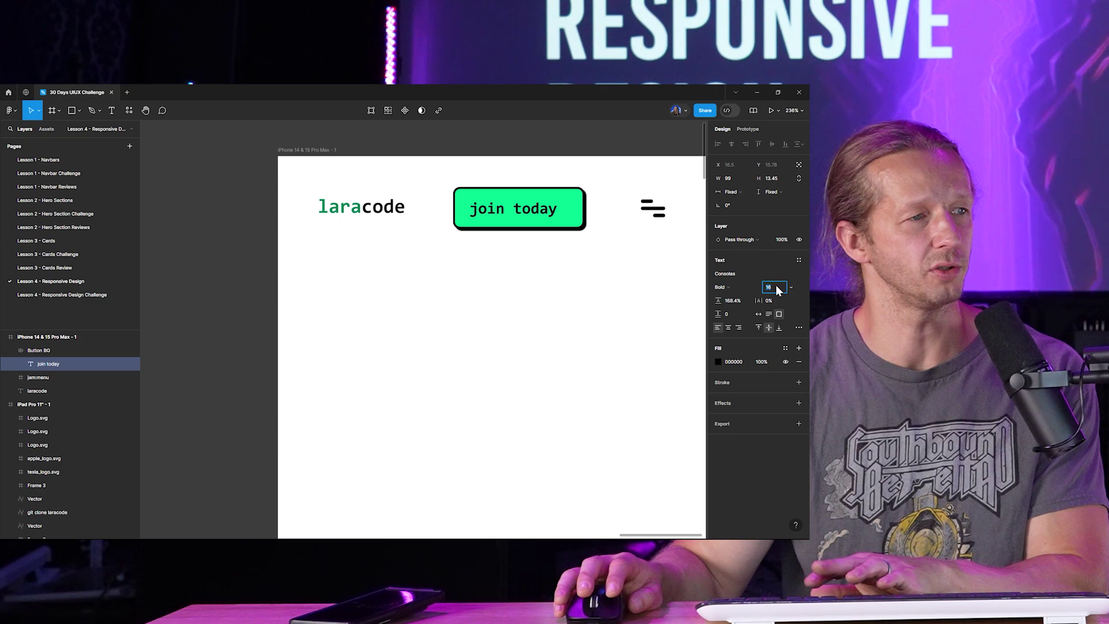
{"action": "left_click", "coordinate": [758, 314]}
{"action": "left_click", "coordinate": [569, 267]}
- Move the join today button right beside the hamburger menu icon
{"action": "scroll", "coordinate": [571, 267], "scroll_direction": "down", "scroll_amount": 6}
{"action": "left_click_drag", "start_coordinate": [558, 212], "coordinate": [576, 212]}
{"action": "left_click", "coordinate": [576, 248]}
{"action": "scroll", "coordinate": [577, 249], "scroll_direction": "down", "scroll_amount": 4}
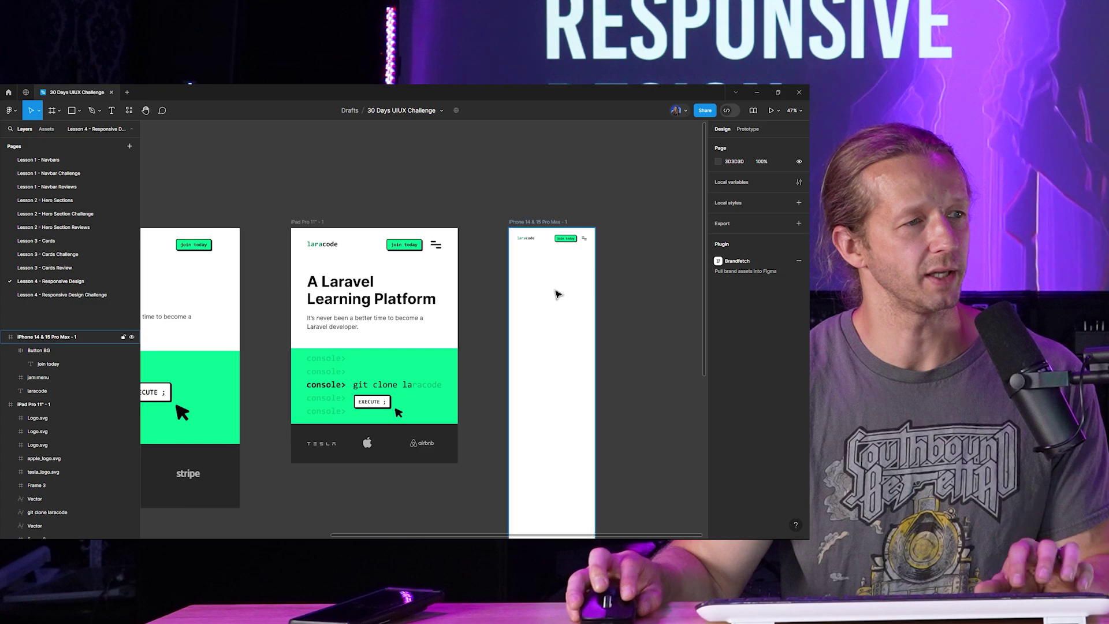
{"action": "scroll", "coordinate": [585, 266], "scroll_direction": "up", "scroll_amount": 3}
{"action": "left_click", "coordinate": [584, 219]}
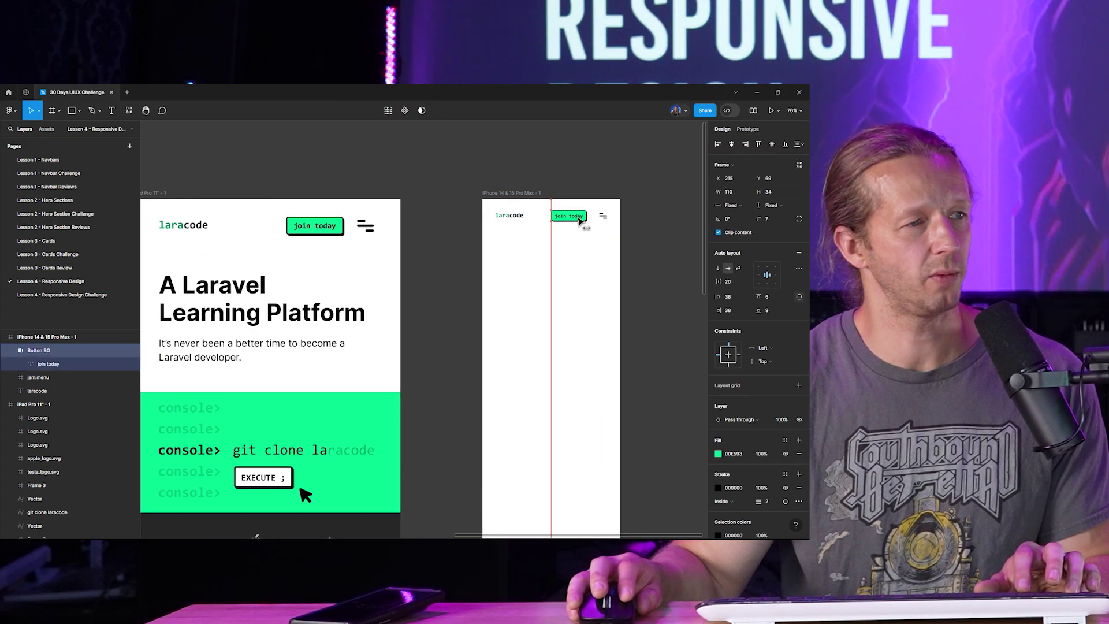
{"action": "left_click", "coordinate": [534, 299]}
{"action": "scroll", "coordinate": [572, 272], "scroll_direction": "down", "scroll_amount": 3}
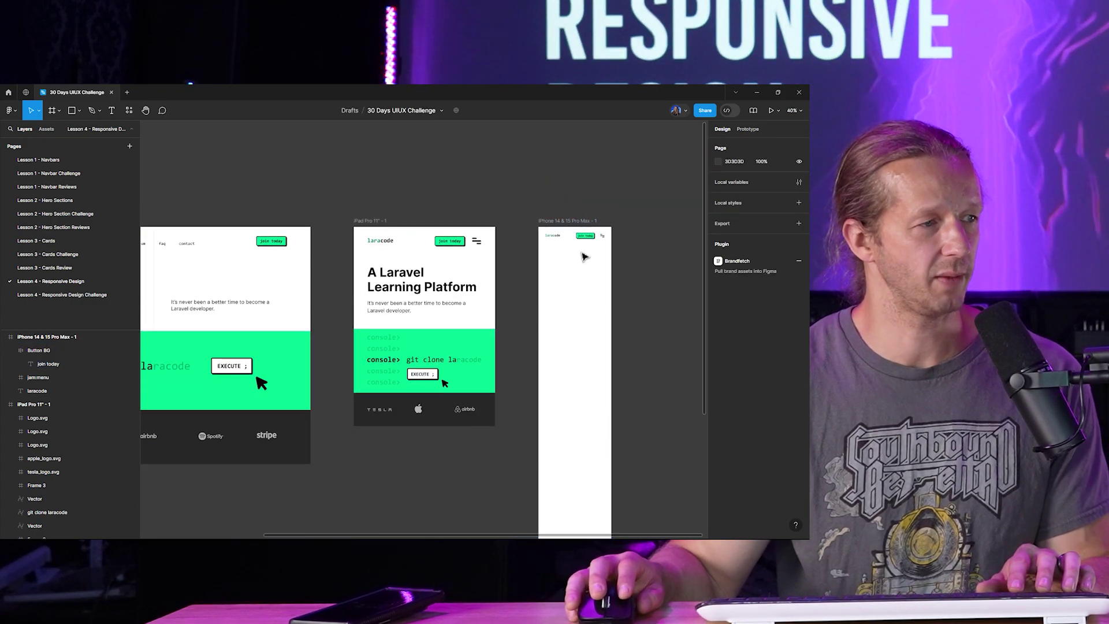
- Copy the iPad heading and subtitle into the iPhone frame
{"action": "left_click", "coordinate": [421, 283]}
{"action": "left_click", "coordinate": [401, 309], "text": "shift"}
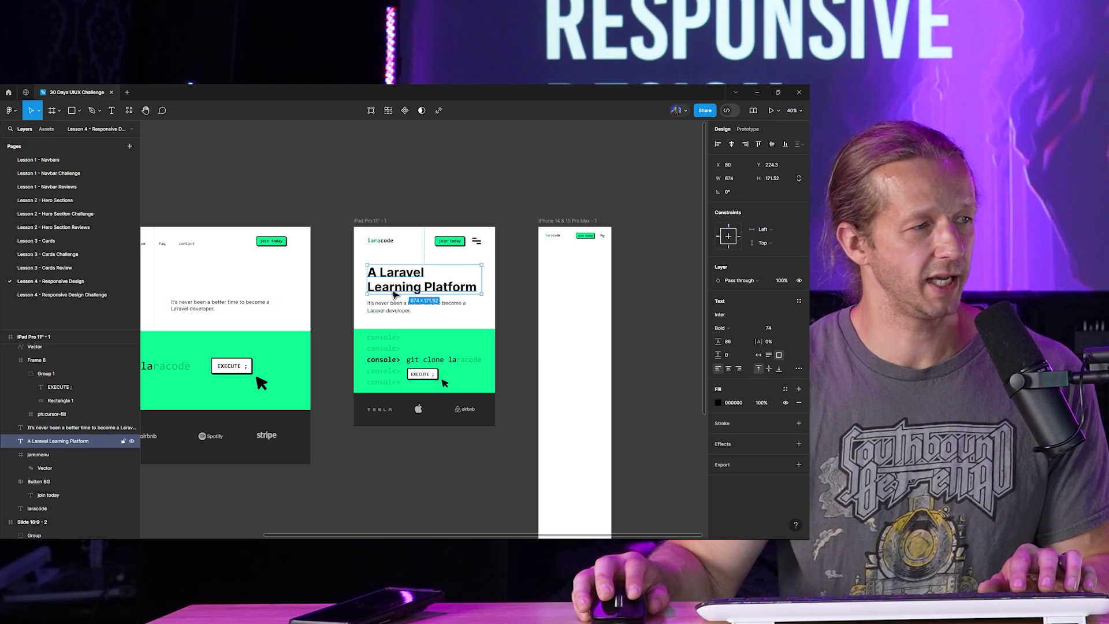
{"action": "left_click_drag", "start_coordinate": [388, 286], "coordinate": [566, 268]}
{"action": "left_click", "coordinate": [653, 255]}
- Set the iPhone heading to font size 40, tighten its line height, and move the subtitle beneath it
{"action": "scroll", "coordinate": [627, 274], "scroll_direction": "up", "scroll_amount": 5}
{"action": "left_click", "coordinate": [511, 264]}
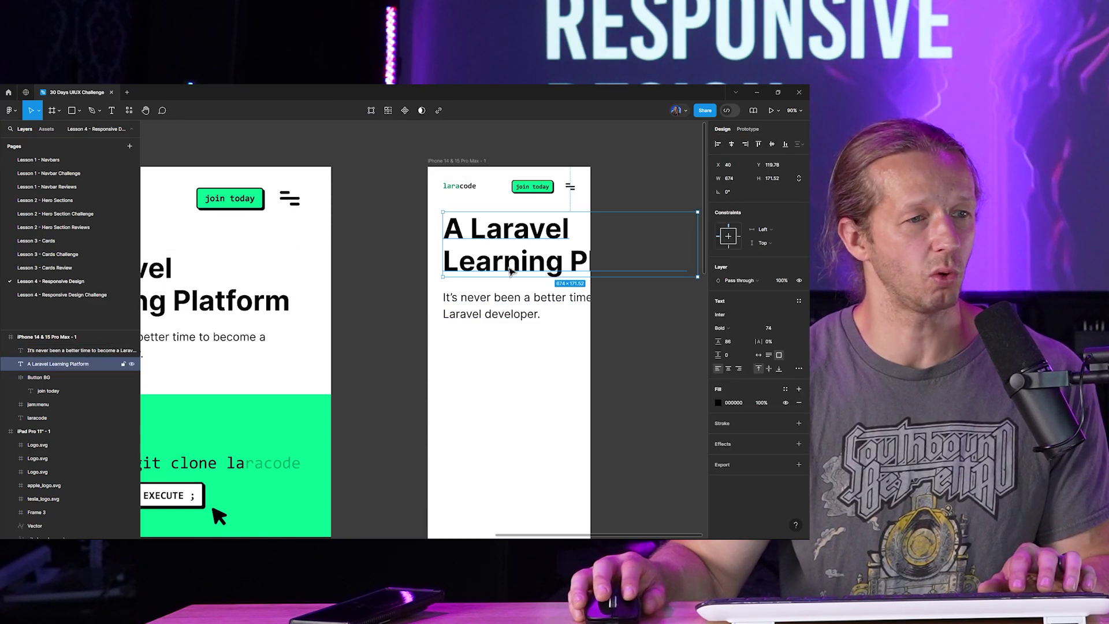
{"action": "left_click", "coordinate": [772, 328]}
{"action": "type", "text": "40"}
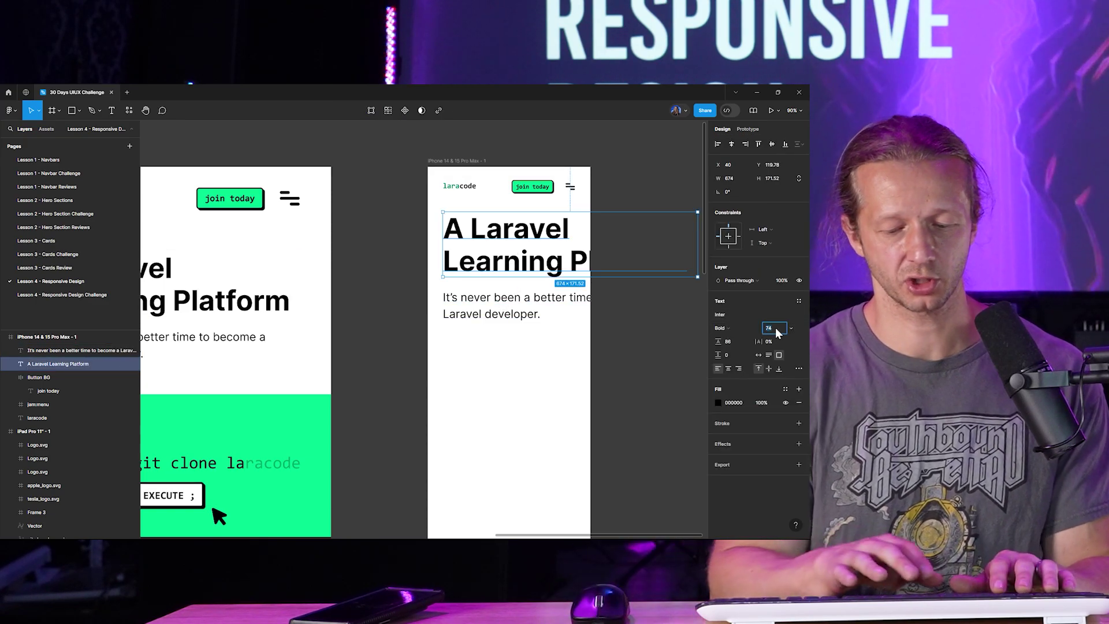
{"action": "key", "text": "Return"}
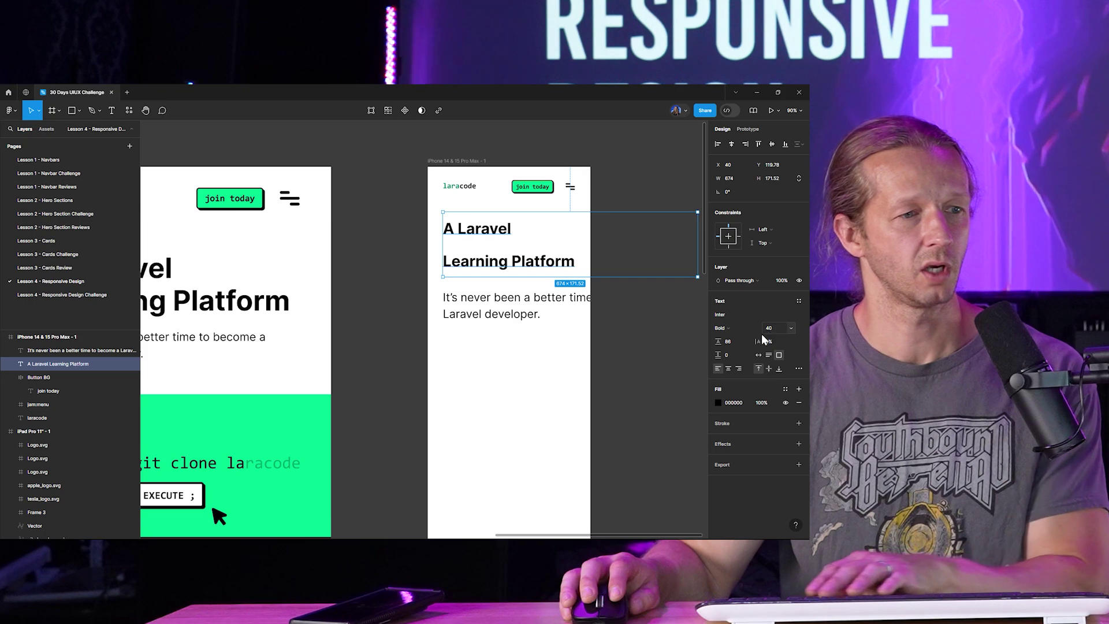
{"action": "left_click_drag", "start_coordinate": [721, 341], "coordinate": [686, 341]}
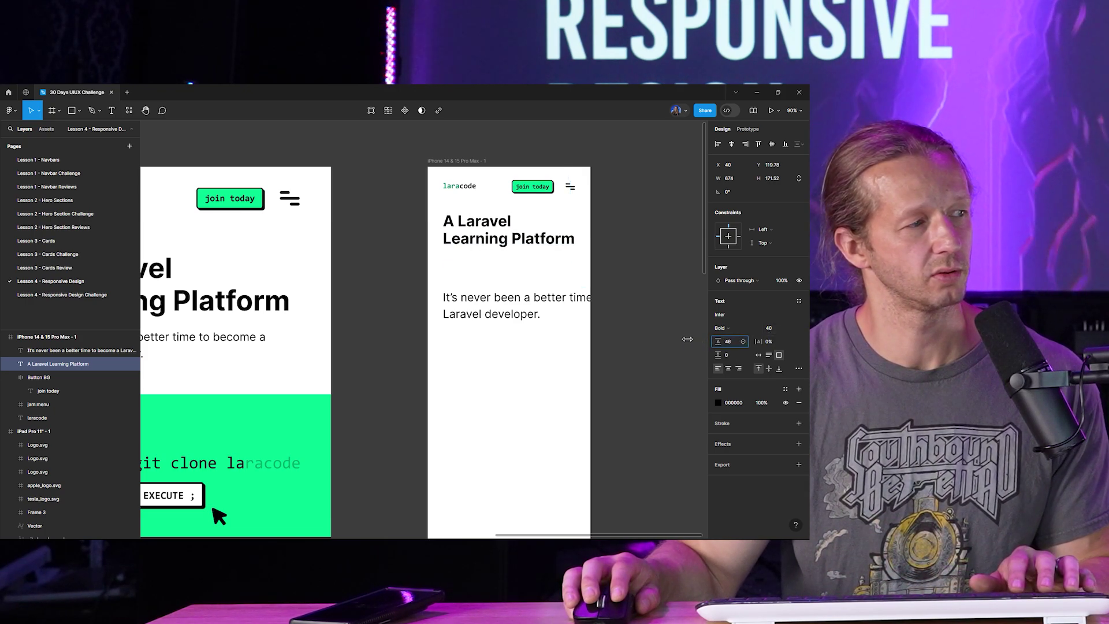
{"action": "left_click_drag", "start_coordinate": [508, 314], "coordinate": [520, 248]}
- Compare with the iPad heading and set the iPhone heading's line height to 47
{"action": "left_click", "coordinate": [501, 254]}
{"action": "left_click", "coordinate": [601, 266]}
{"action": "left_click", "coordinate": [534, 236]}
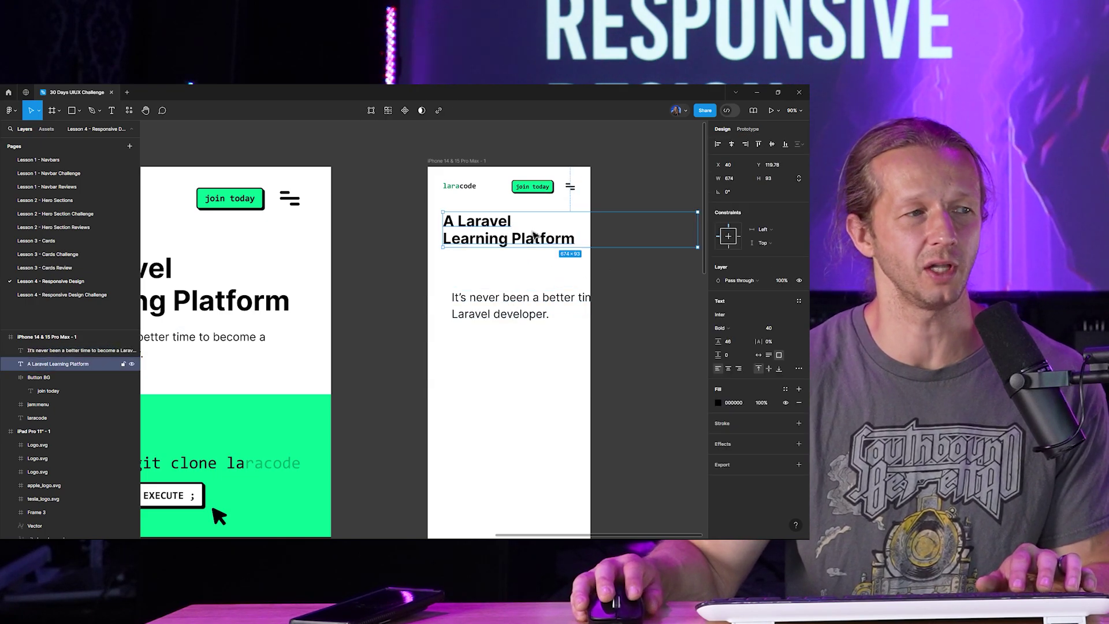
{"action": "scroll", "coordinate": [531, 240], "scroll_direction": "down", "scroll_amount": 3}
{"action": "scroll", "coordinate": [459, 281], "scroll_direction": "left", "scroll_amount": 2}
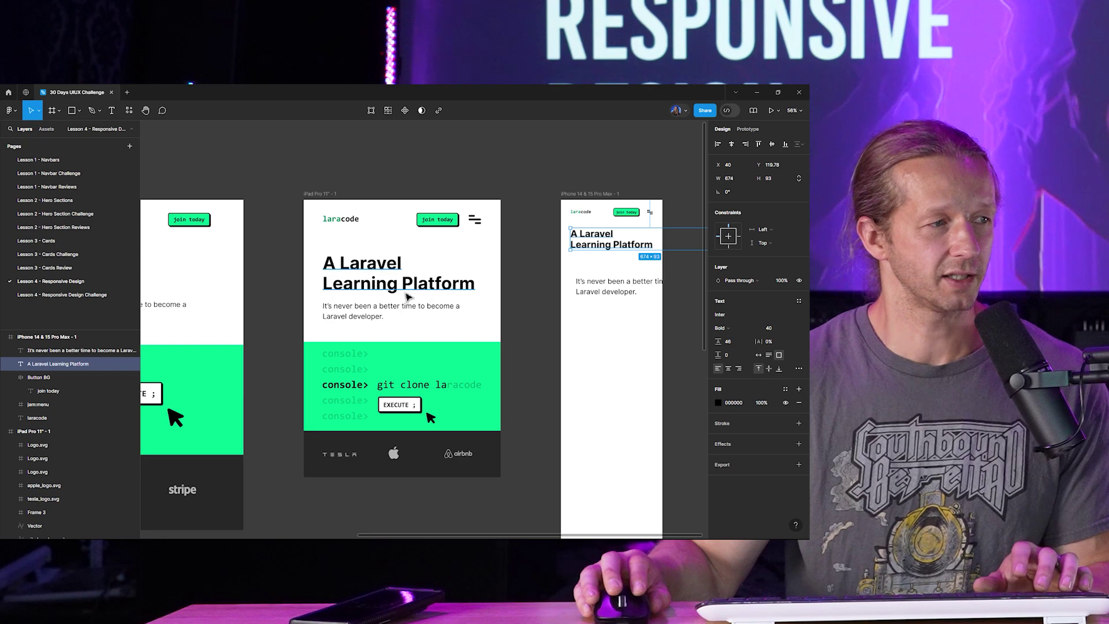
{"action": "left_click", "coordinate": [377, 285]}
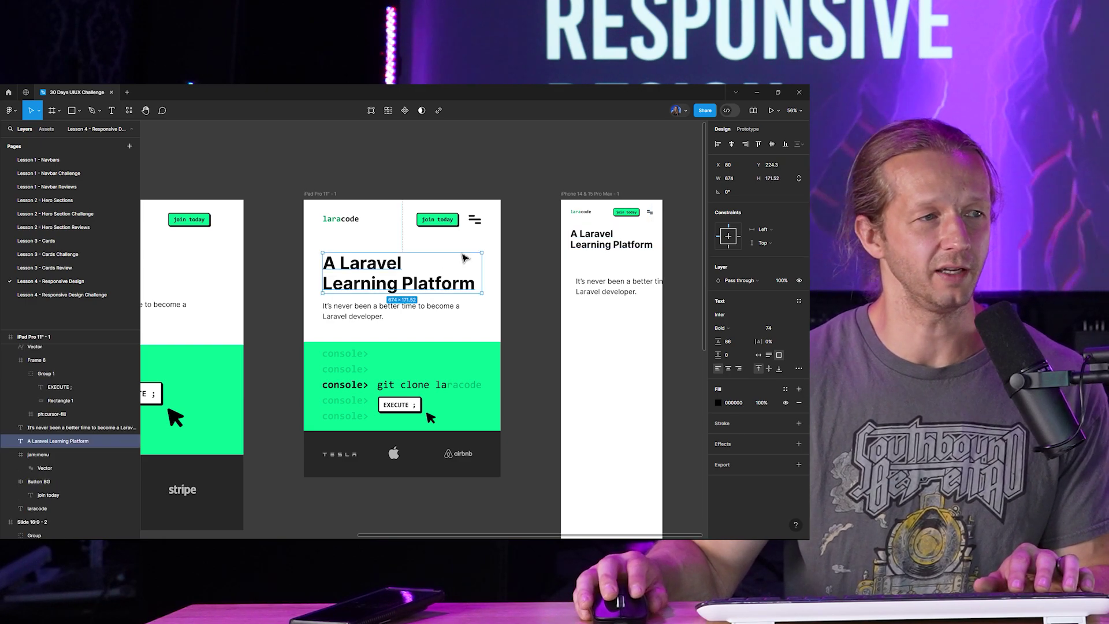
{"action": "left_click", "coordinate": [603, 191]}
{"action": "left_click", "coordinate": [605, 195]}
{"action": "left_click", "coordinate": [325, 195]}
{"action": "left_click", "coordinate": [583, 201]}
{"action": "left_click", "coordinate": [608, 245]}
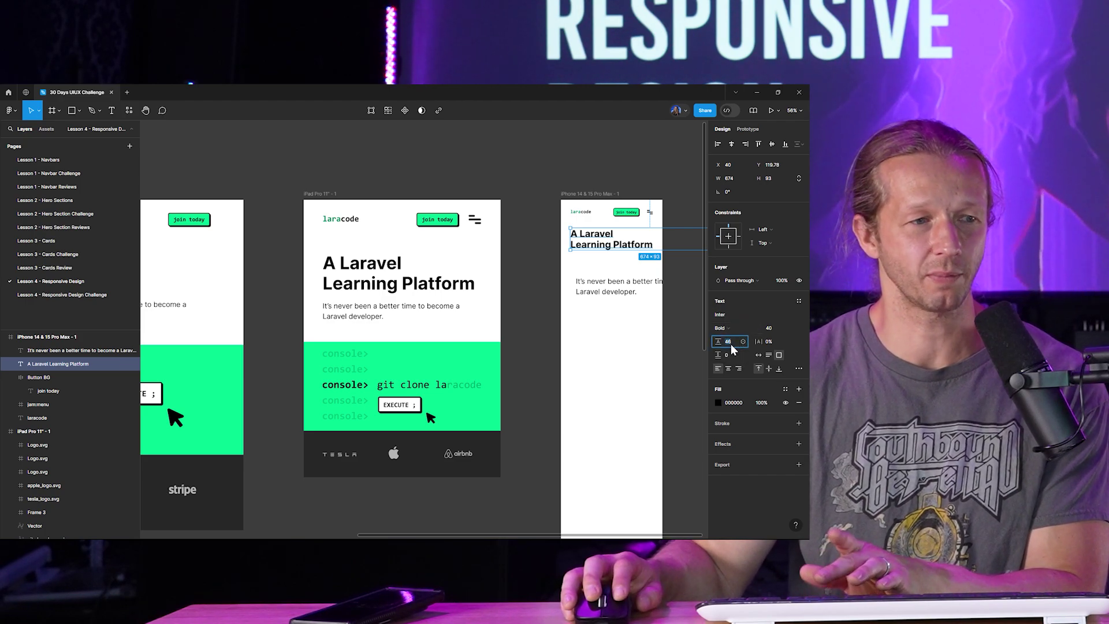
{"action": "key", "text": "Up"}
{"action": "key", "text": "Escape"}
{"action": "key", "text": "Escape"}
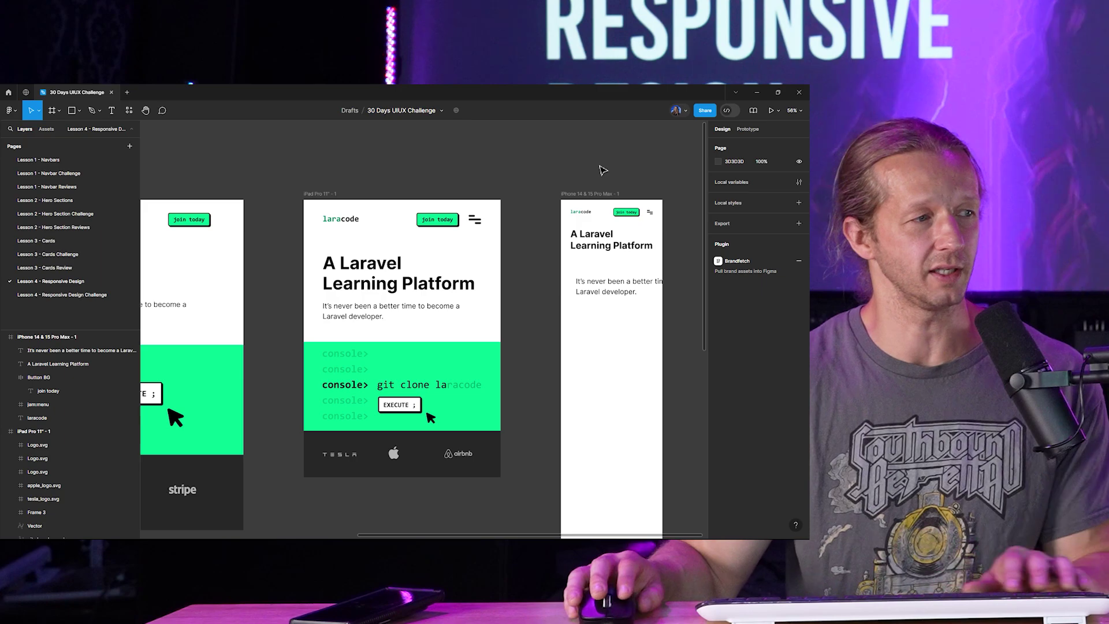
{"action": "scroll", "coordinate": [540, 245], "scroll_direction": "up", "scroll_amount": 5}
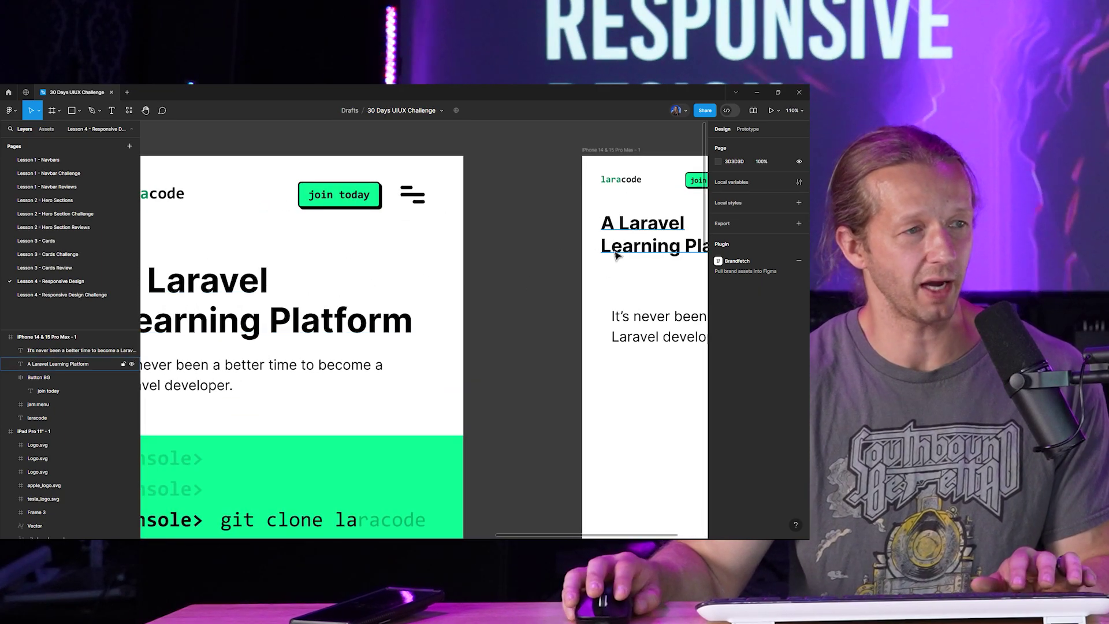
{"action": "scroll", "coordinate": [572, 255], "scroll_direction": "down", "scroll_amount": 5}
{"action": "scroll", "coordinate": [494, 312], "scroll_direction": "up", "scroll_amount": 1}
- Move the subtitle up under the heading and narrow it so it wraps onto two lines
{"action": "left_click_drag", "start_coordinate": [494, 312], "coordinate": [472, 291]}
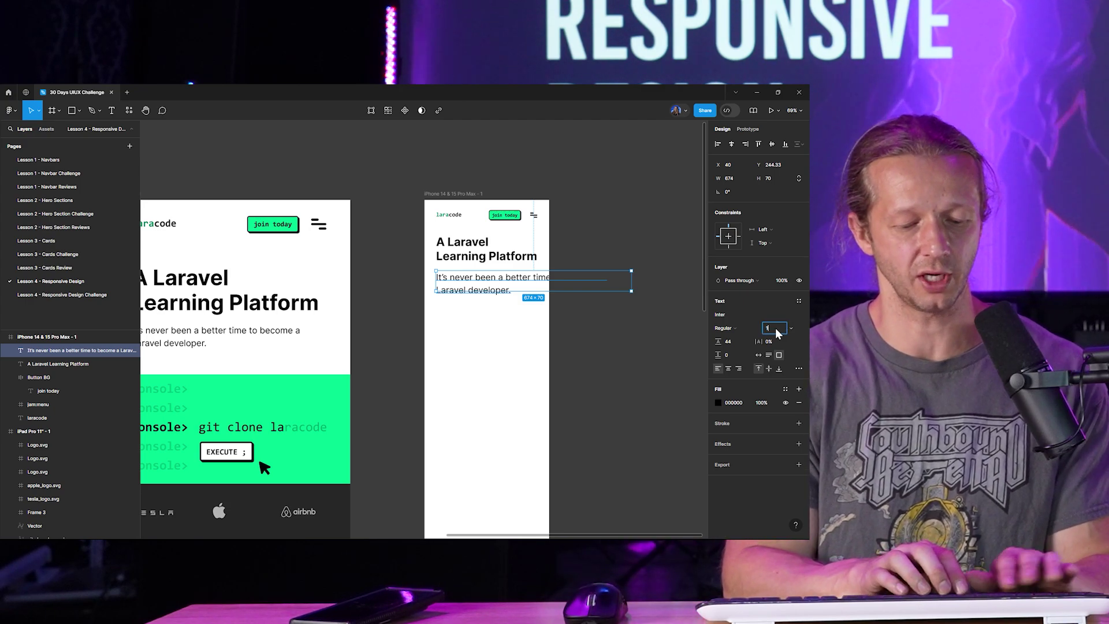
{"action": "key", "text": "Return"}
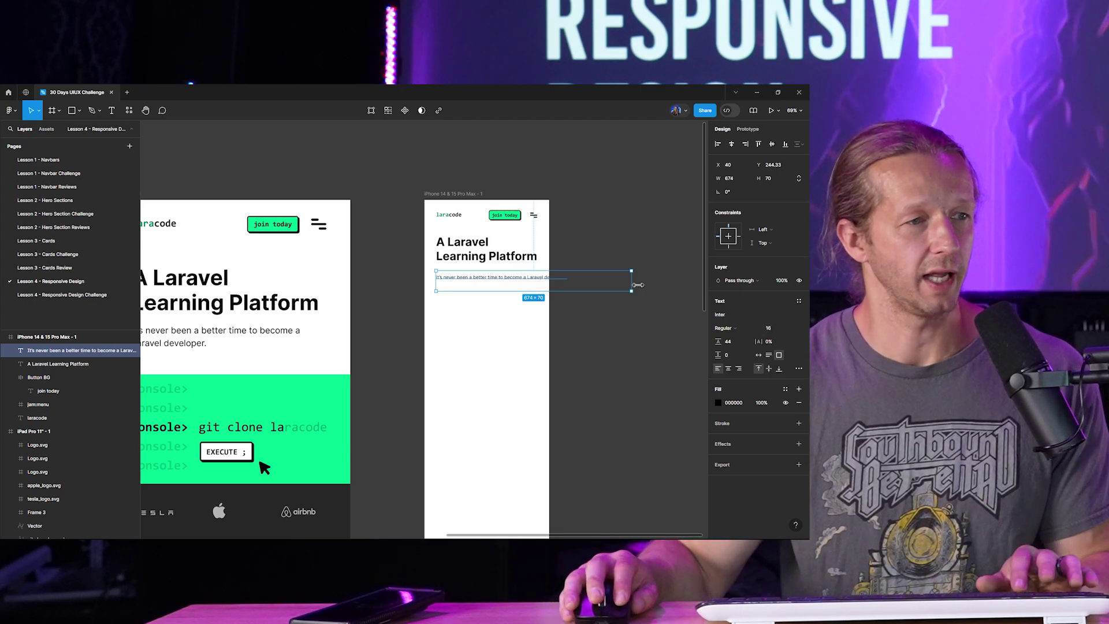
{"action": "left_click_drag", "start_coordinate": [571, 291], "coordinate": [537, 296]}
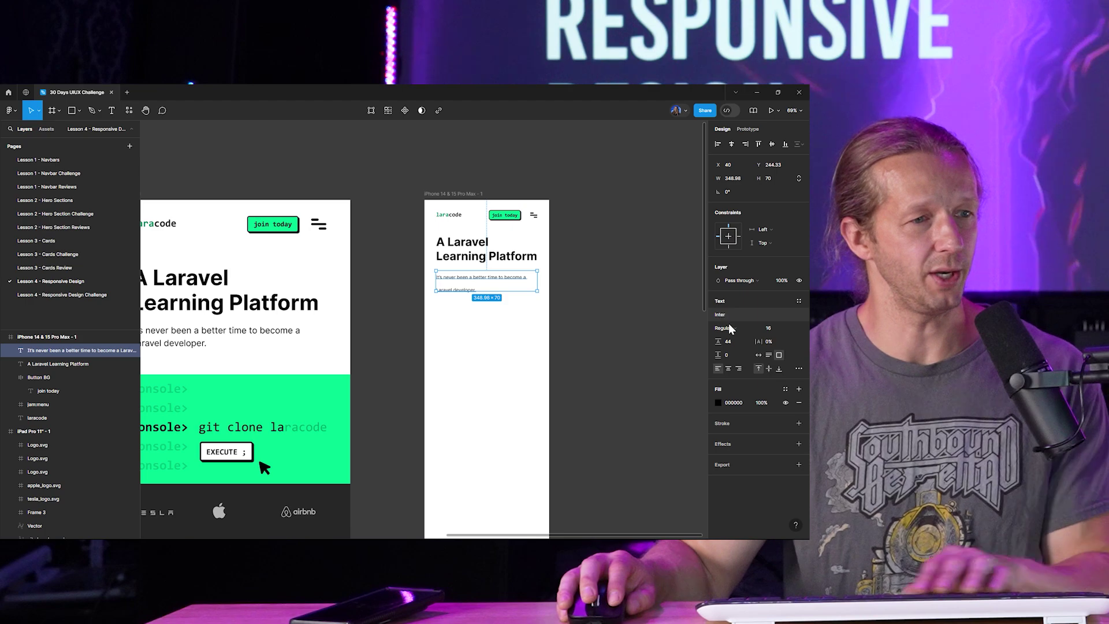
- Set the subtitle's font size to 18 and its line height to 27
{"action": "left_click", "coordinate": [733, 340]}
{"action": "type", "text": "39"}
{"action": "key", "text": "Return"}
{"action": "key", "text": "Down"}
{"action": "key", "text": "Down"}
{"action": "key", "text": "Down"}
{"action": "key", "text": "Down"}
{"action": "left_click", "coordinate": [780, 329]}
{"action": "key", "text": "Up"}
{"action": "key", "text": "Up"}
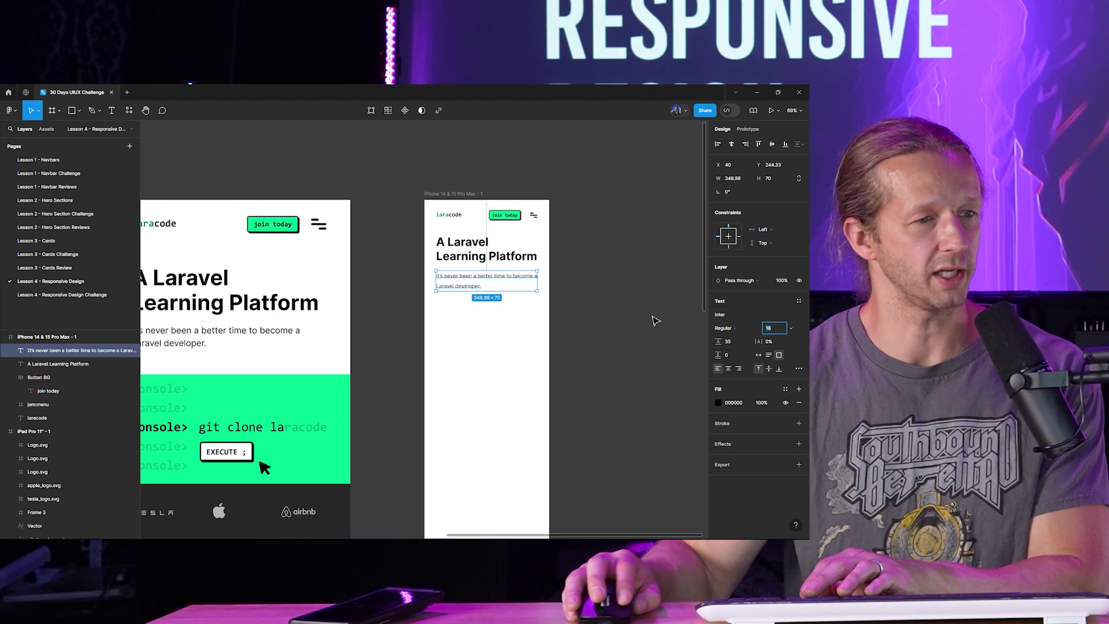
{"action": "key", "text": "Down"}
{"action": "key", "text": "Down"}
{"action": "key", "text": "Down"}
{"action": "key", "text": "Down"}
{"action": "key", "text": "Down"}
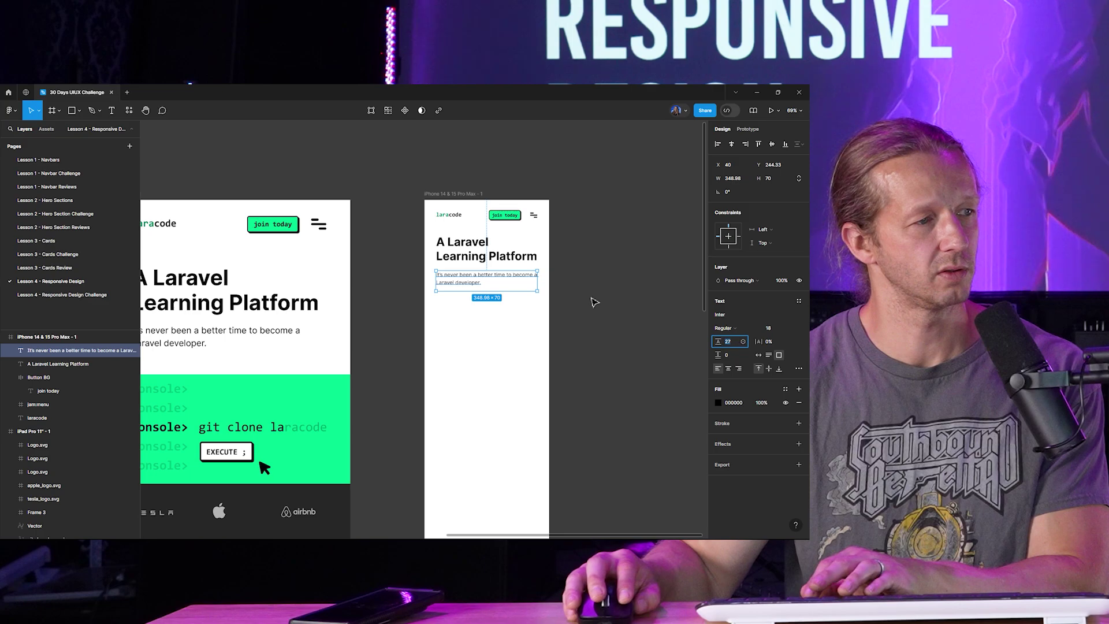
{"action": "left_click", "coordinate": [589, 298]}
- Nudge the subtitle closer beneath the heading and pan to view the frames
{"action": "left_click", "coordinate": [468, 281]}
{"action": "left_click_drag", "start_coordinate": [468, 281], "coordinate": [469, 278]}
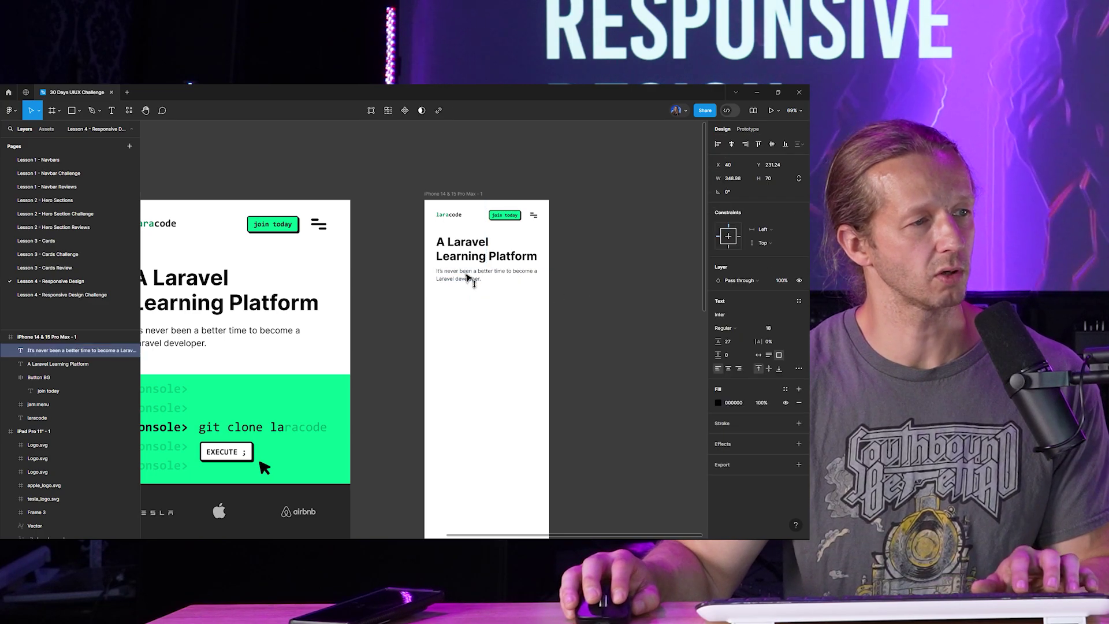
{"action": "left_click", "coordinate": [599, 266]}
{"action": "left_click_drag", "start_coordinate": [612, 282], "coordinate": [708, 227]}
{"action": "scroll", "coordinate": [545, 267], "scroll_direction": "down", "scroll_amount": 2}
{"action": "scroll", "coordinate": [412, 260], "scroll_direction": "up", "scroll_amount": 4}
{"action": "left_click_drag", "start_coordinate": [560, 301], "coordinate": [480, 218]}
{"action": "scroll", "coordinate": [479, 219], "scroll_direction": "down", "scroll_amount": 4}
{"action": "scroll", "coordinate": [478, 224], "scroll_direction": "up", "scroll_amount": 3}
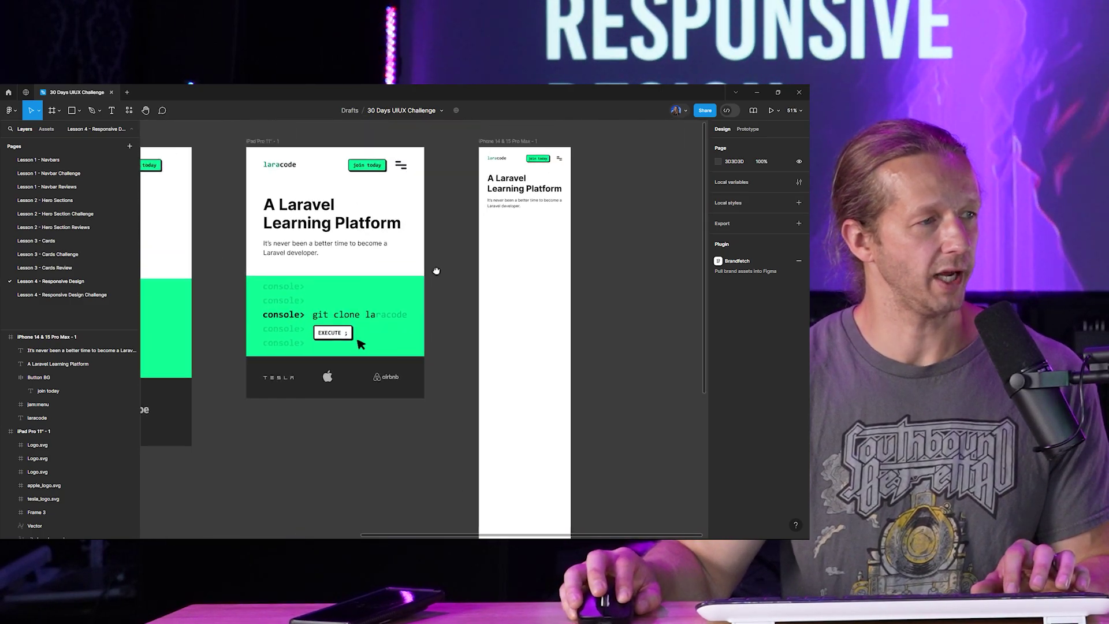
- Copy the iPad's green console section into the iPhone frame, moving EXECUTE below it
{"action": "left_click", "coordinate": [287, 328]}
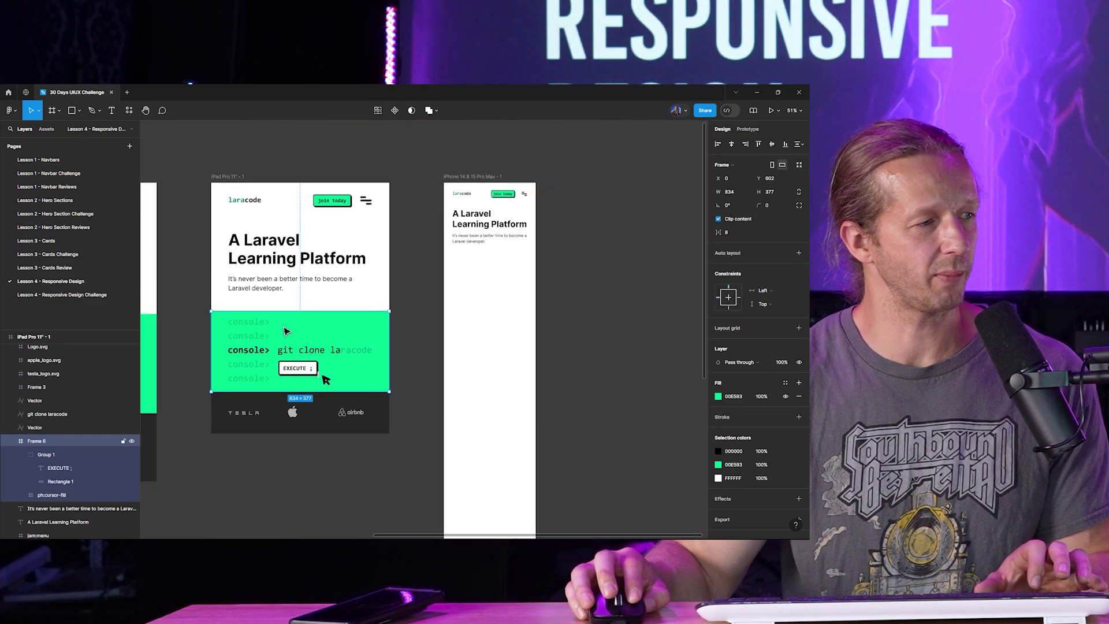
{"action": "left_click_drag", "start_coordinate": [286, 330], "coordinate": [508, 280]}
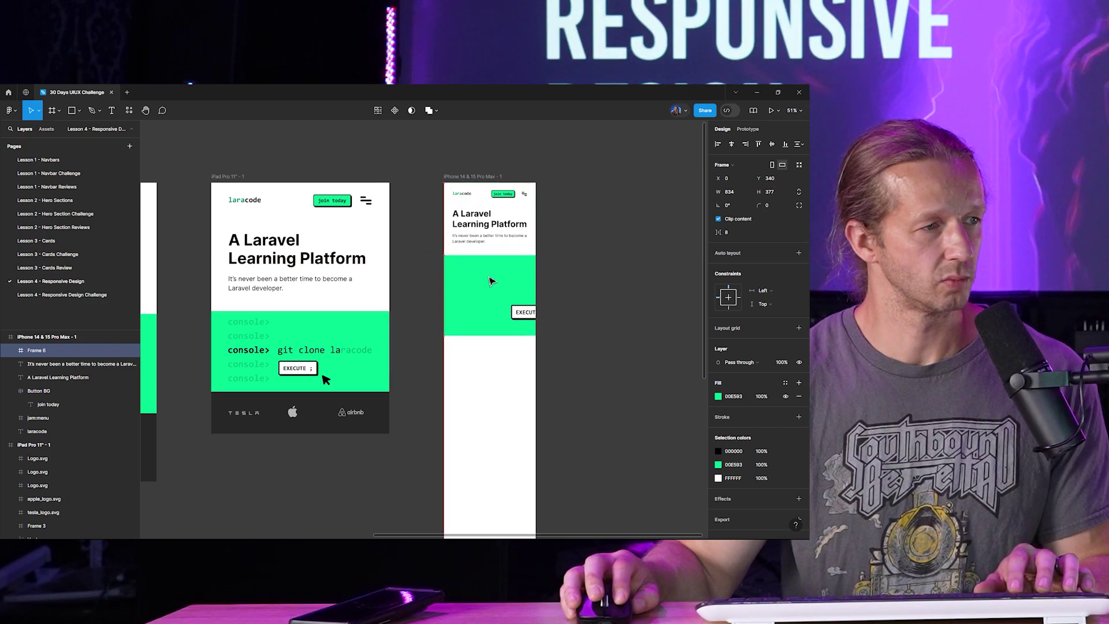
{"action": "double_click", "coordinate": [529, 315]}
{"action": "left_click_drag", "start_coordinate": [517, 312], "coordinate": [479, 359]}
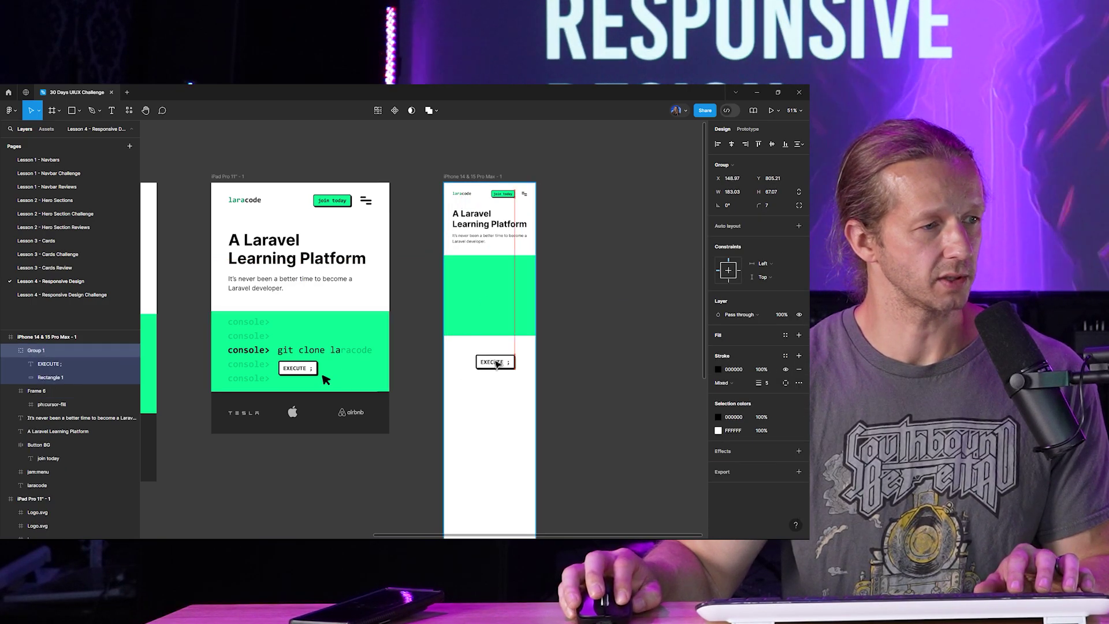
{"action": "left_click", "coordinate": [609, 347]}
- Copy the console code lines into the iPhone frame and scale them to half size
{"action": "left_click", "coordinate": [258, 352]}
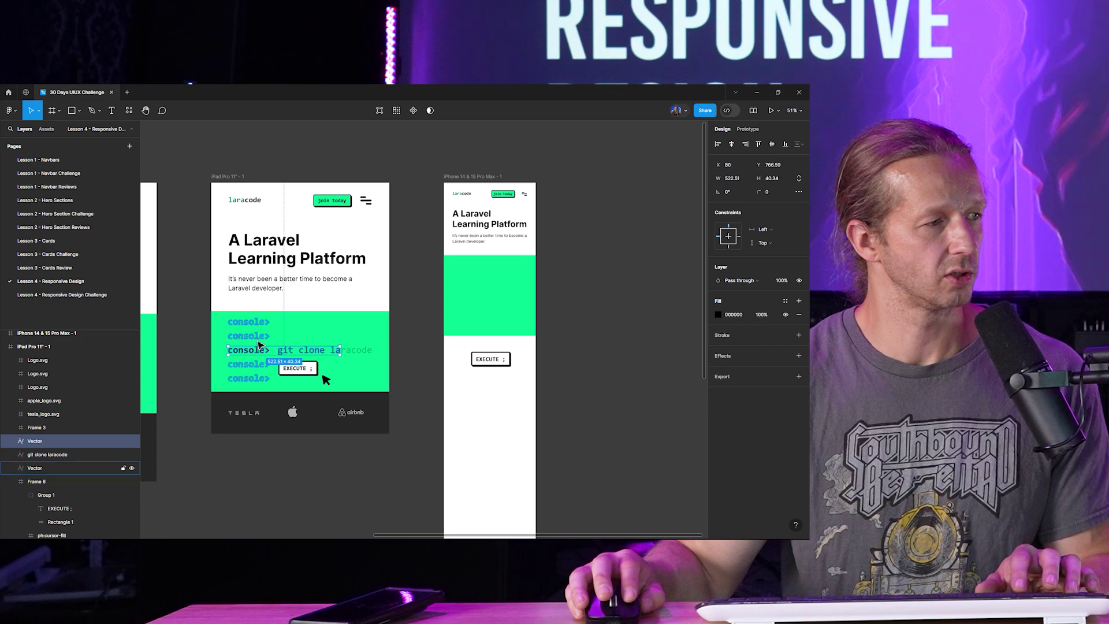
{"action": "left_click", "coordinate": [258, 339], "text": "shift"}
{"action": "left_click", "coordinate": [351, 352], "text": "shift"}
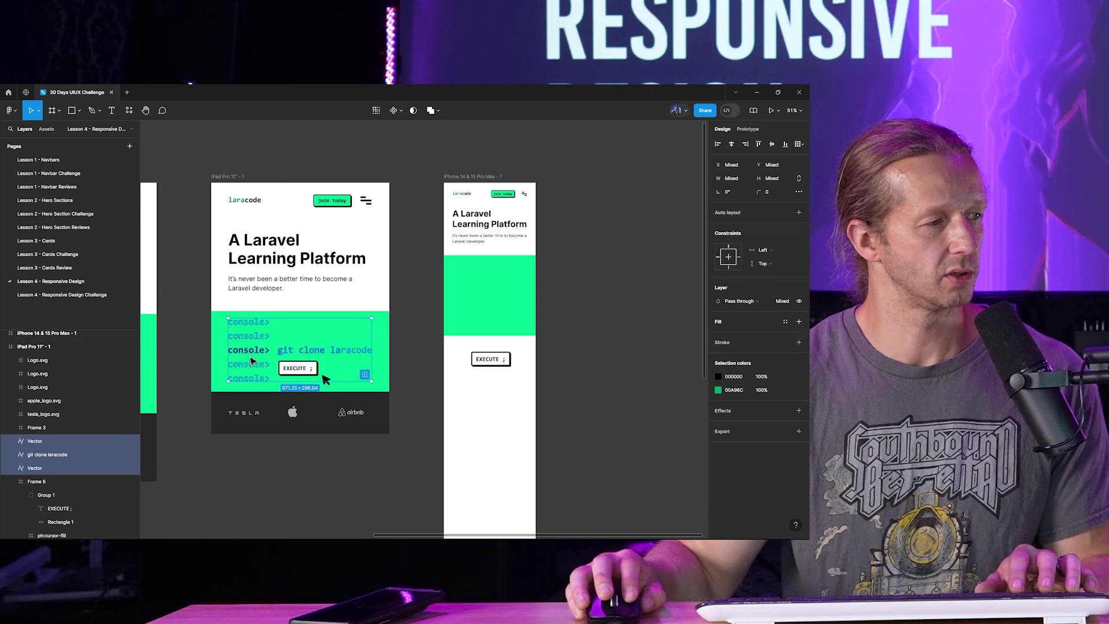
{"action": "left_click_drag", "start_coordinate": [260, 355], "coordinate": [487, 299]}
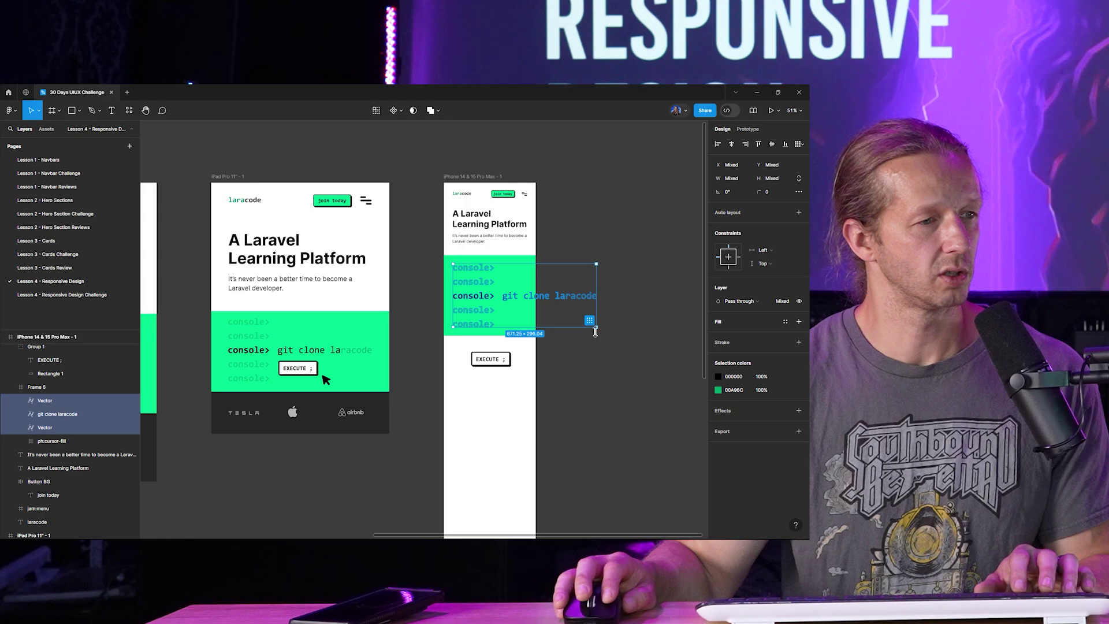
{"action": "left_click_drag", "start_coordinate": [590, 330], "coordinate": [500, 298]}
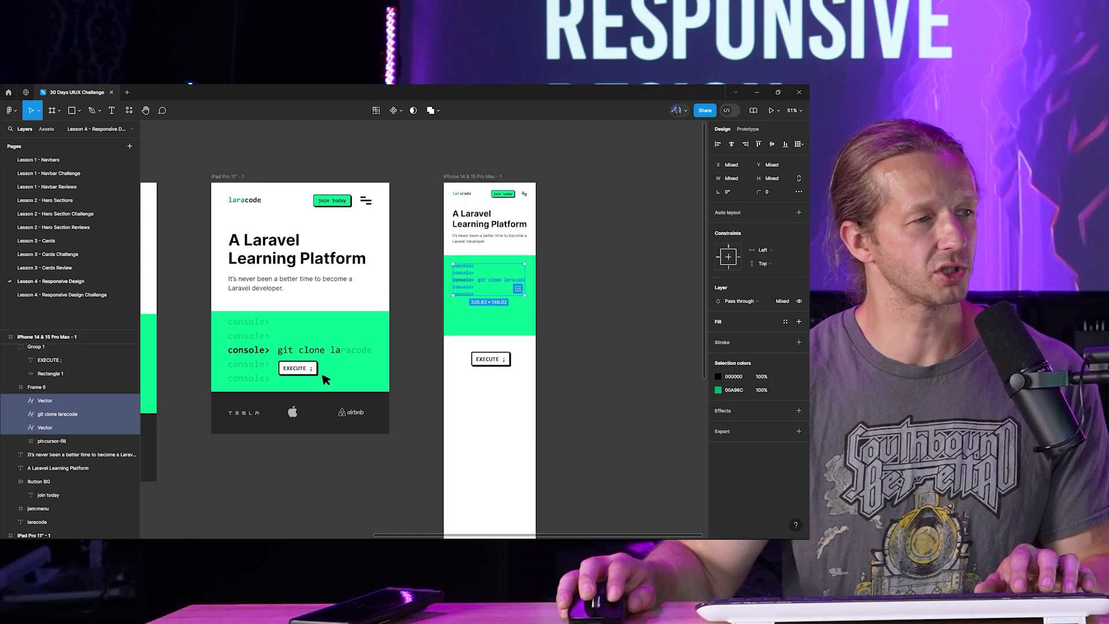
{"action": "key", "text": "Escape"}
{"action": "scroll", "coordinate": [513, 272], "scroll_direction": "up", "scroll_amount": 8}
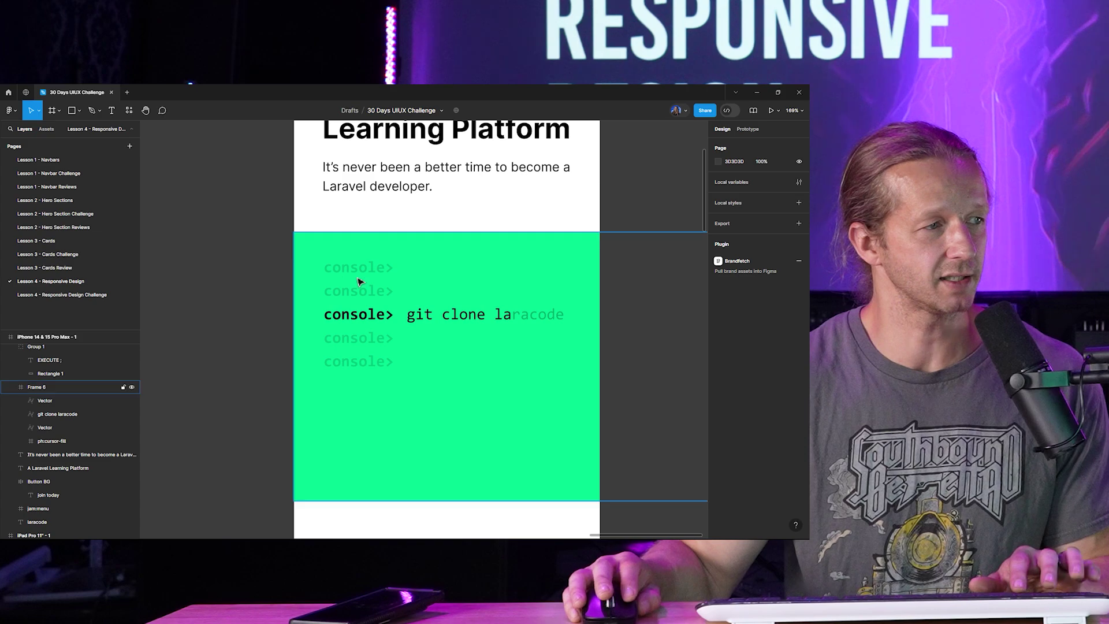
- Group the prompt, git clone and laracode text pieces and nudge the group up-left
{"action": "left_click", "coordinate": [360, 273]}
{"action": "left_click", "coordinate": [483, 322], "text": "shift"}
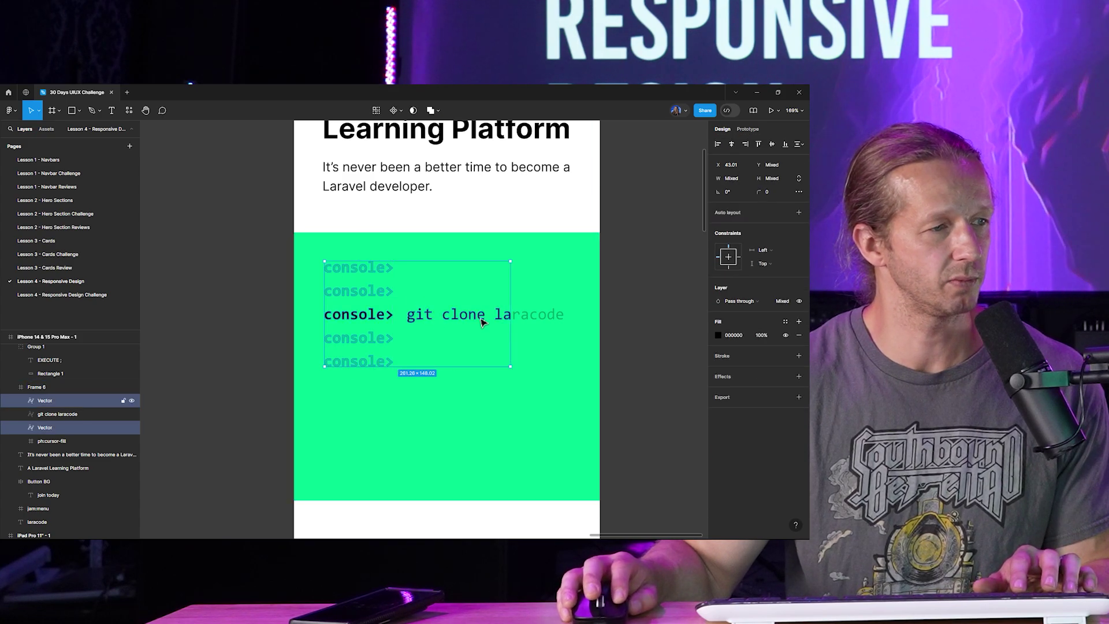
{"action": "left_click", "coordinate": [530, 319], "text": "shift"}
{"action": "key", "text": "ctrl+g"}
{"action": "left_click_drag", "start_coordinate": [379, 321], "coordinate": [375, 301]}
- Shorten the green band to 189 high to fit the code
{"action": "left_click", "coordinate": [505, 384]}
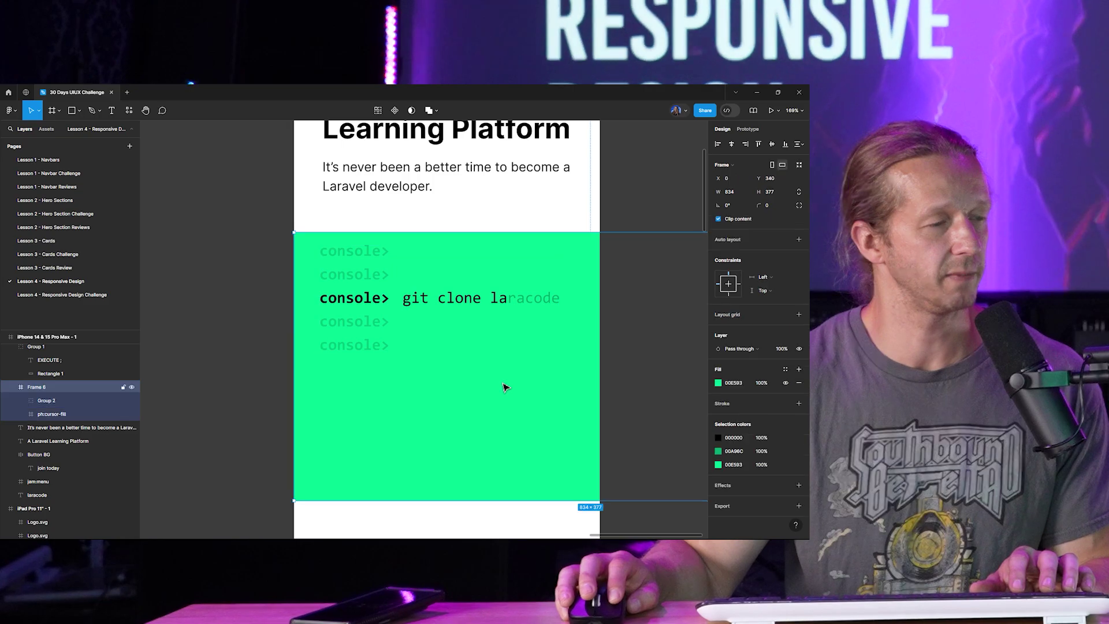
{"action": "left_click_drag", "start_coordinate": [506, 502], "coordinate": [495, 370]}
{"action": "scroll", "coordinate": [639, 414], "scroll_direction": "down", "scroll_amount": 5}
- Move the EXECUTE button up and set its text to 18, centred vertically
{"action": "left_click", "coordinate": [558, 481]}
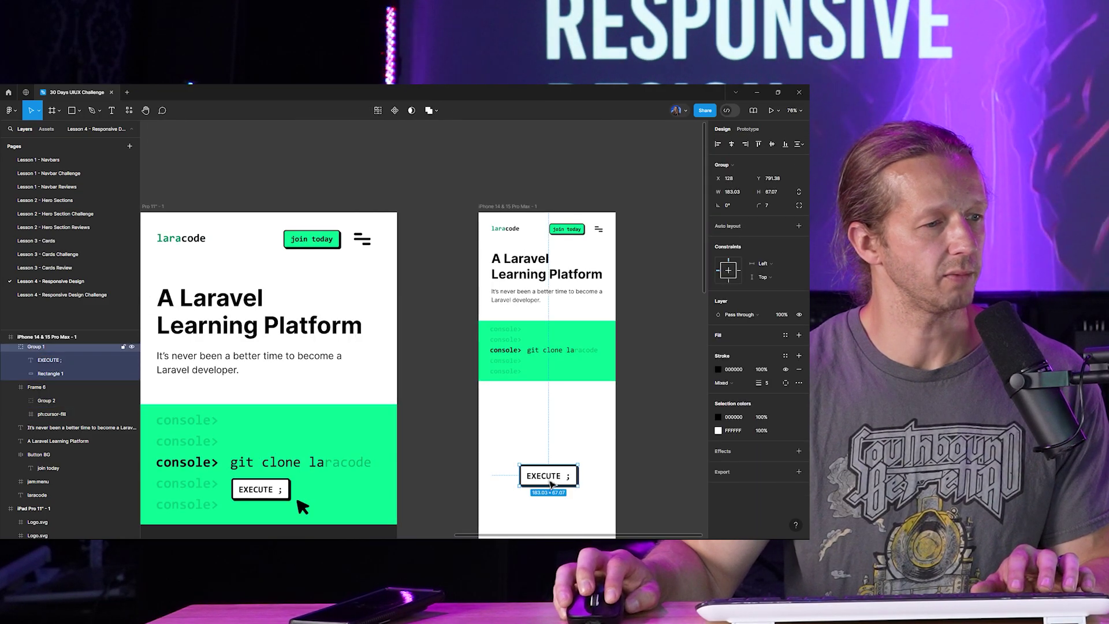
{"action": "left_click_drag", "start_coordinate": [566, 476], "coordinate": [572, 402]}
{"action": "scroll", "coordinate": [374, 253], "scroll_direction": "right", "scroll_amount": 1}
{"action": "double_click", "coordinate": [511, 411]}
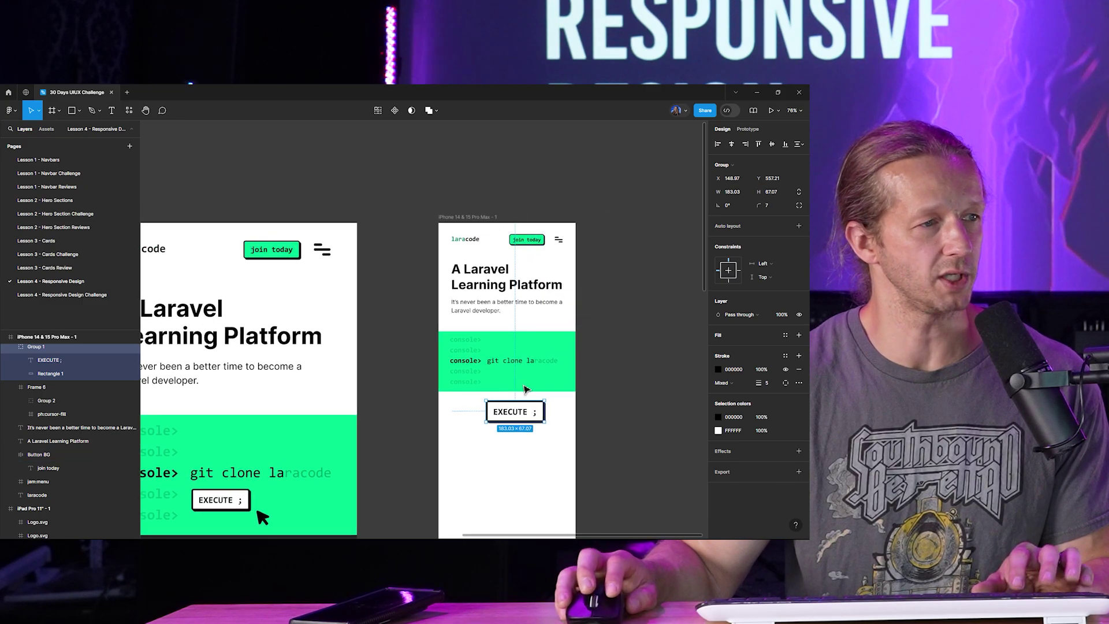
{"action": "scroll", "coordinate": [513, 399], "scroll_direction": "up", "scroll_amount": 5}
{"action": "left_click", "coordinate": [773, 328]}
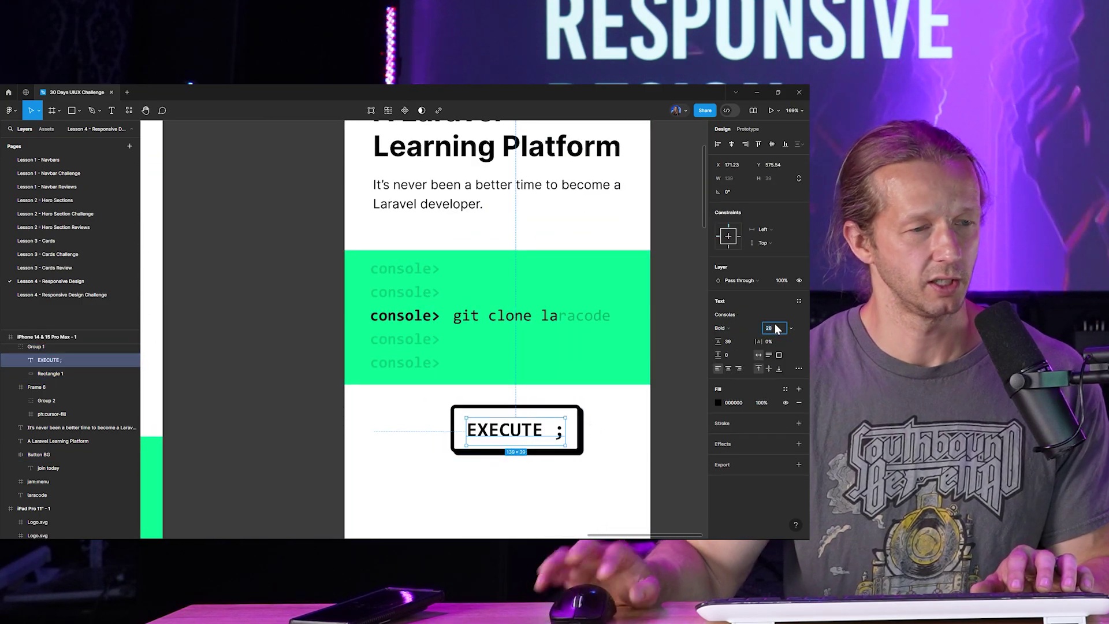
{"action": "type", "text": "18"}
{"action": "key", "text": "Return"}
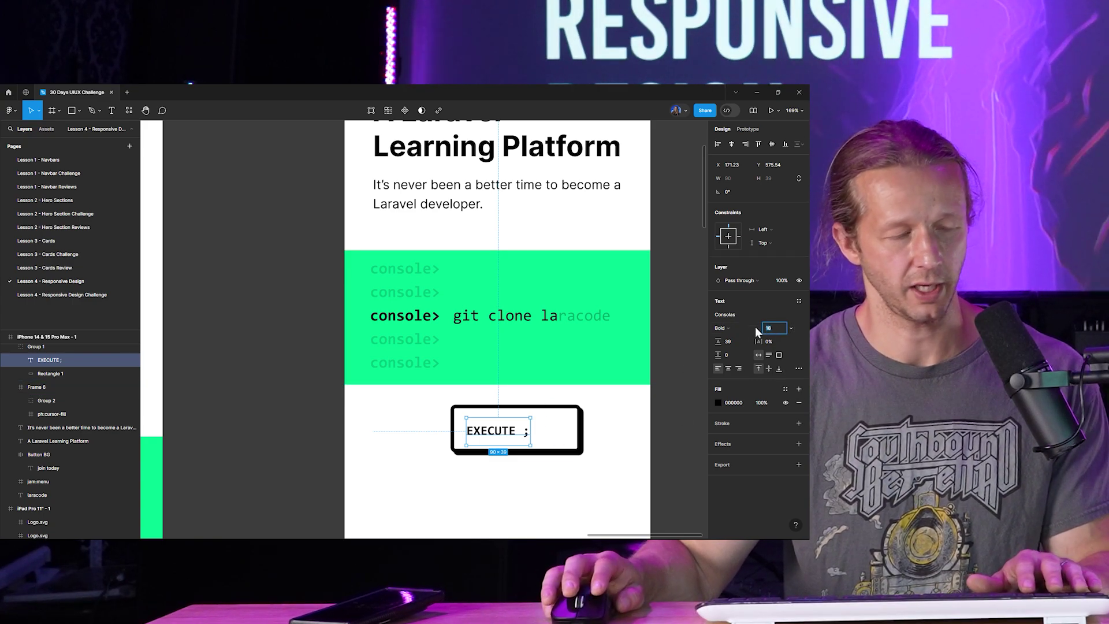
{"action": "left_click", "coordinate": [765, 328]}
{"action": "left_click", "coordinate": [769, 368]}
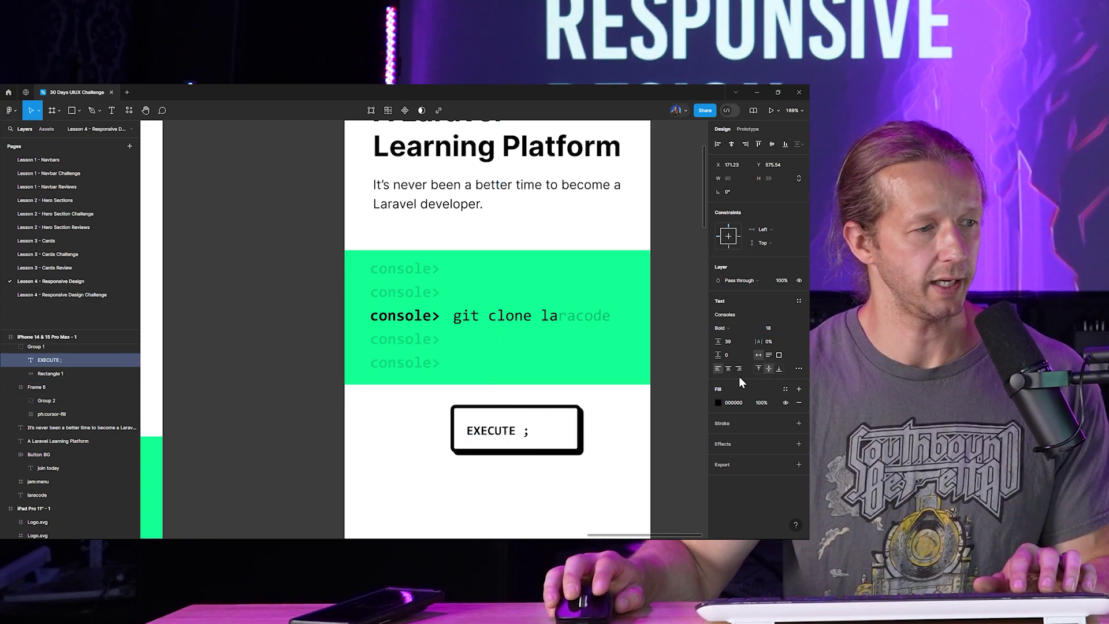
- Narrow the button outline, wrap text and outline in auto layout, and set stroke 3
{"action": "left_click", "coordinate": [578, 430]}
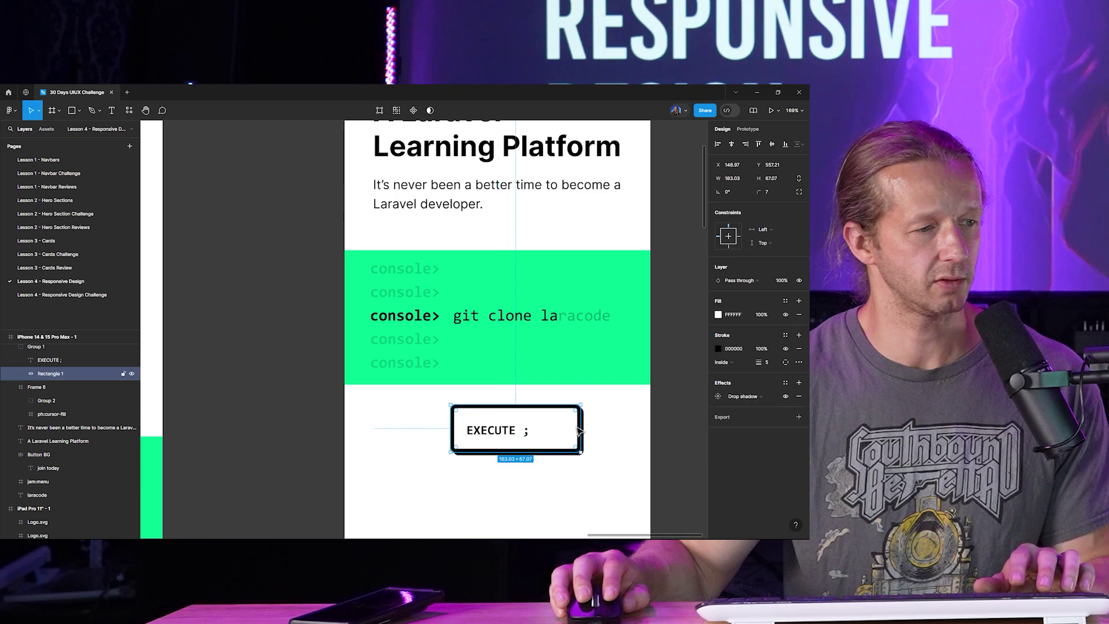
{"action": "left_click_drag", "start_coordinate": [583, 452], "coordinate": [532, 442]}
{"action": "key", "text": "ctrl+a"}
{"action": "key", "text": "shift+a"}
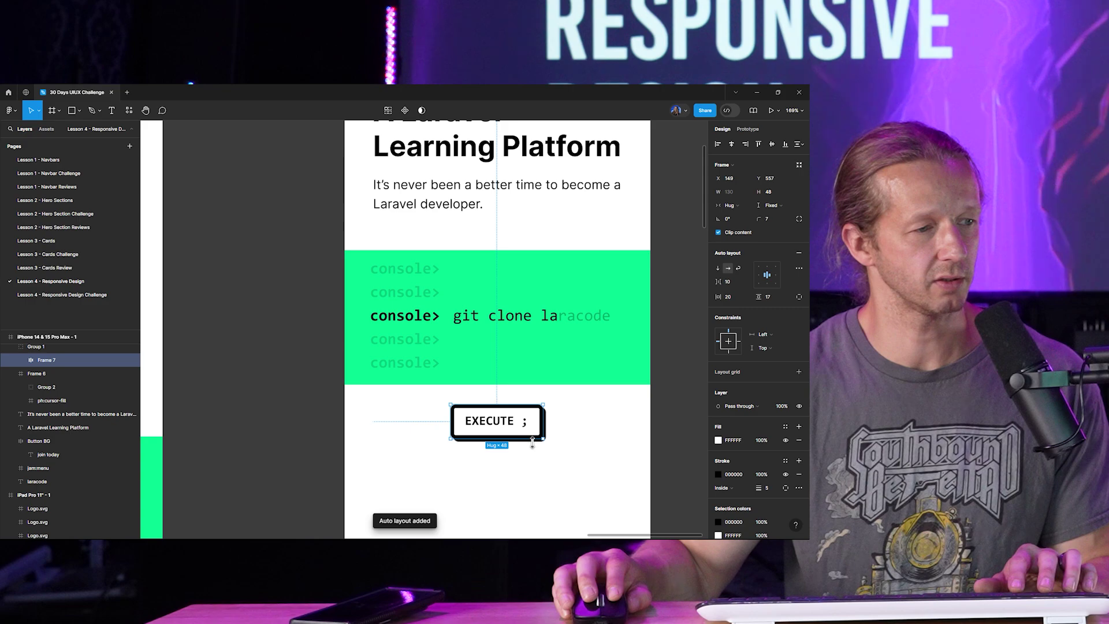
{"action": "scroll", "coordinate": [719, 391], "scroll_direction": "down", "scroll_amount": 2}
{"action": "left_click", "coordinate": [769, 404]}
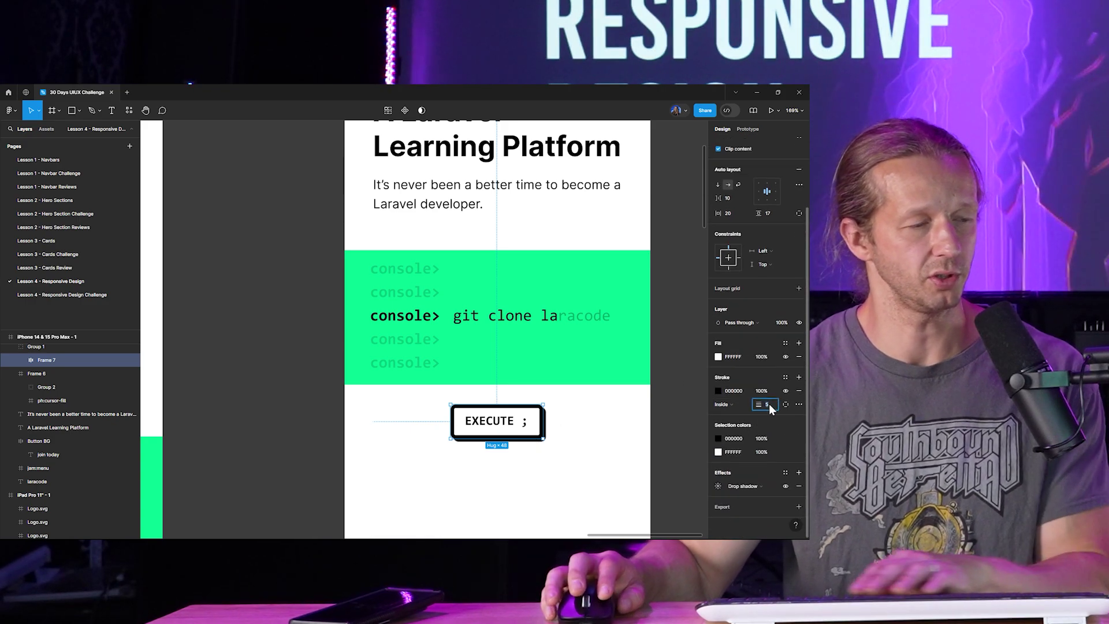
{"action": "type", "text": "3"}
{"action": "key", "text": "Return"}
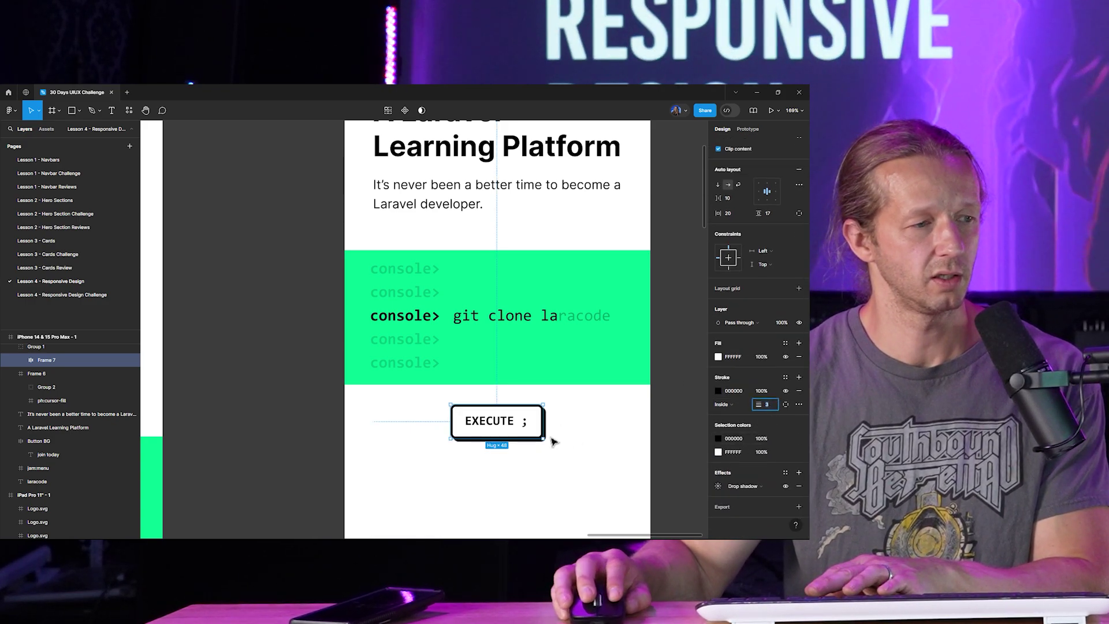
- Place the EXECUTE button in the green band and make the band 208 high
{"action": "left_click", "coordinate": [717, 488]}
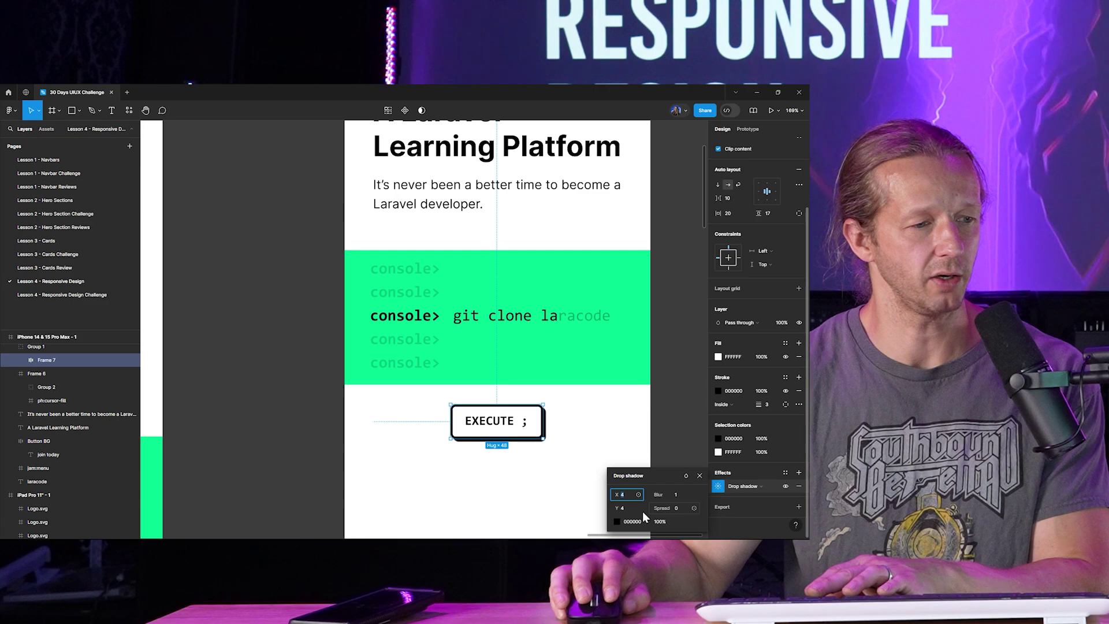
{"action": "left_click", "coordinate": [498, 431]}
{"action": "left_click_drag", "start_coordinate": [498, 430], "coordinate": [530, 376]}
{"action": "left_click", "coordinate": [563, 379]}
{"action": "key", "text": "ctrl+z"}
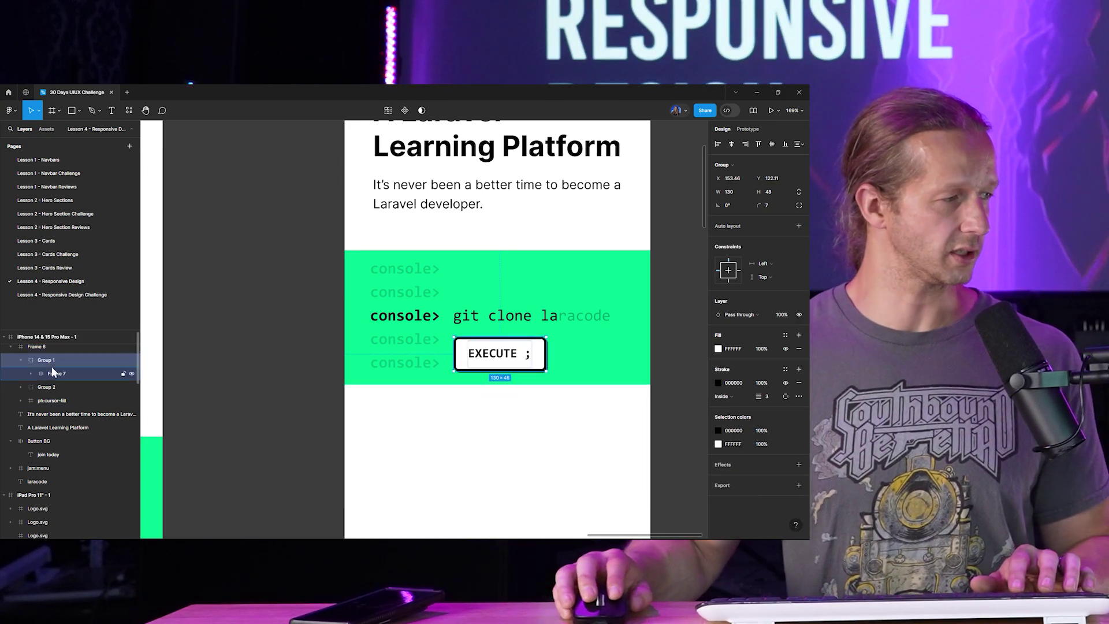
{"action": "left_click", "coordinate": [582, 380]}
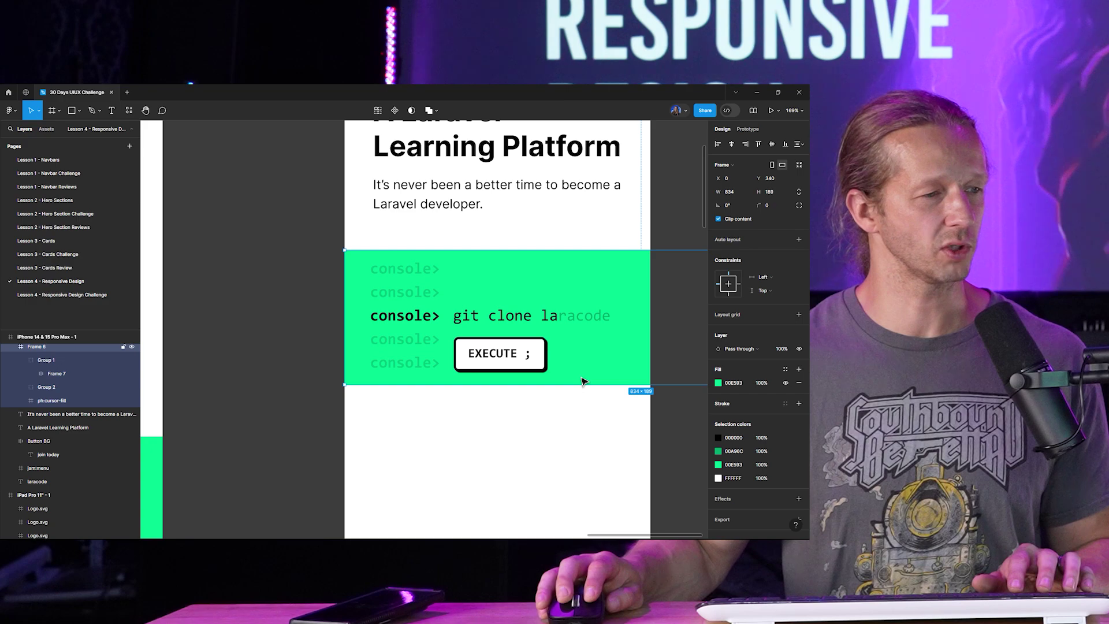
{"action": "left_click_drag", "start_coordinate": [580, 390], "coordinate": [542, 371]}
- Reduce the button's auto-layout top padding to 17
{"action": "left_click", "coordinate": [538, 365]}
{"action": "double_click", "coordinate": [513, 353]}
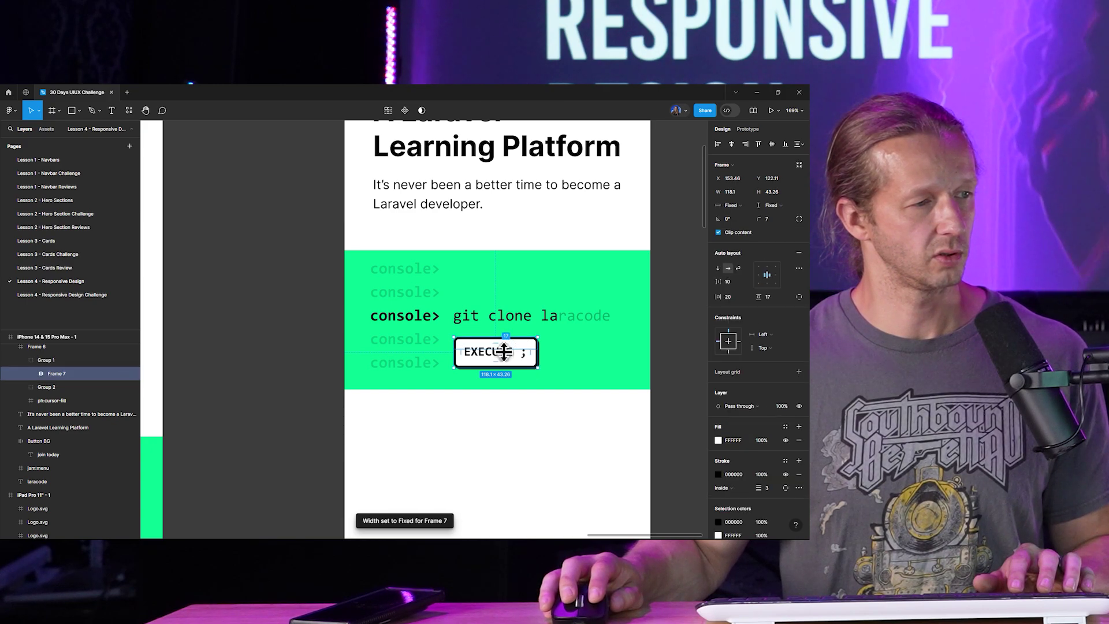
{"action": "left_click", "coordinate": [666, 362]}
{"action": "left_click", "coordinate": [506, 356], "text": "ctrl"}
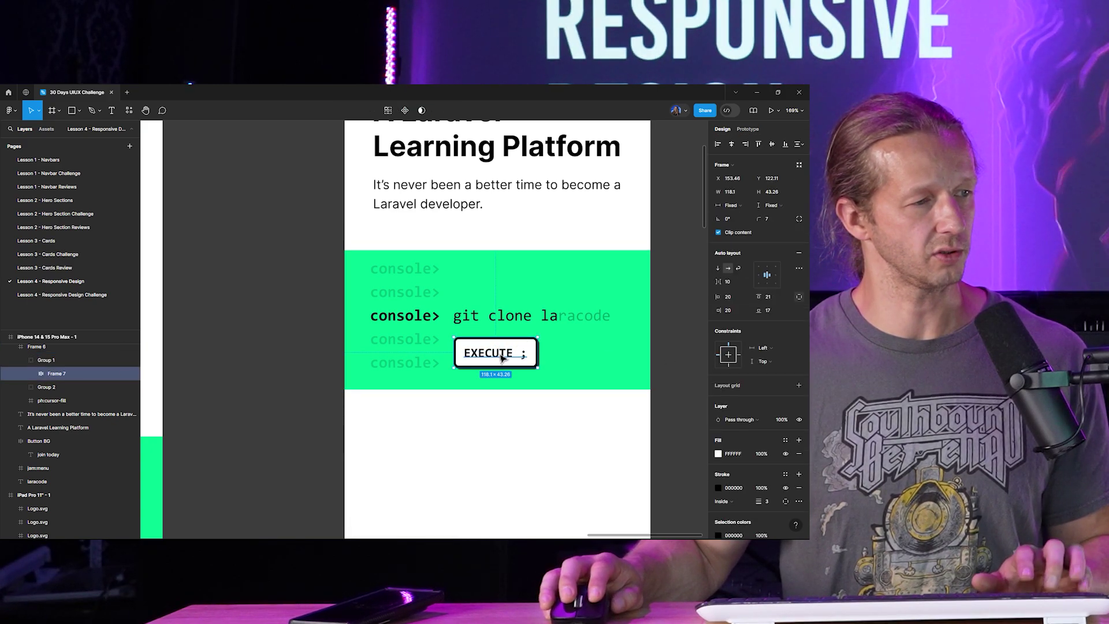
{"action": "left_click_drag", "start_coordinate": [502, 353], "coordinate": [504, 347]}
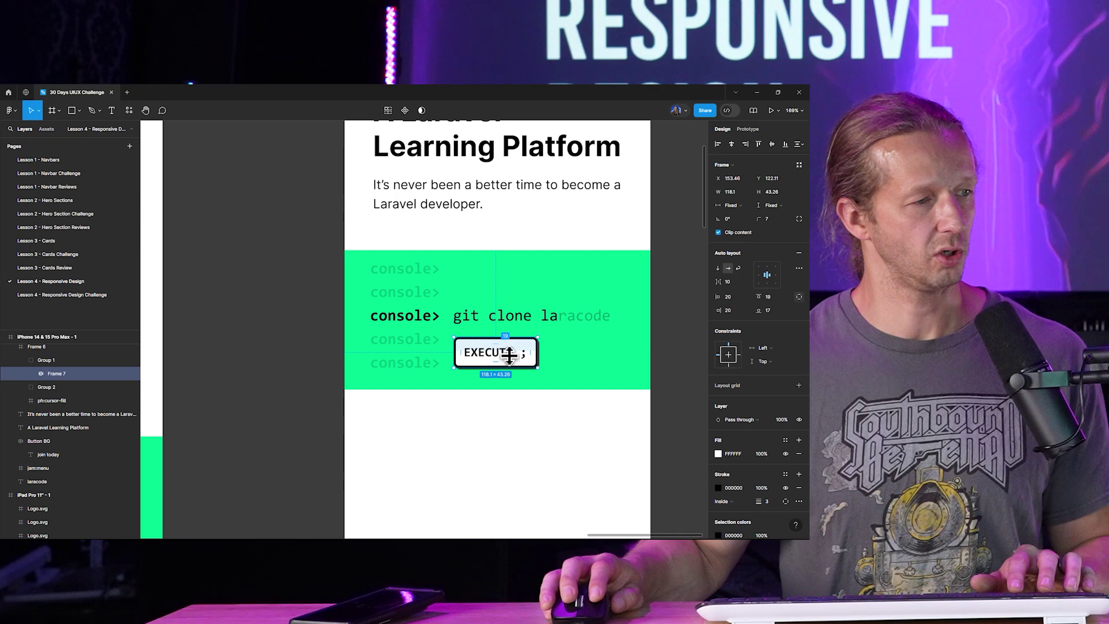
{"action": "left_click", "coordinate": [585, 434]}
- Copy the desktop arrow graphic into the phone's console band, shrink it, and shift it left
{"action": "scroll", "coordinate": [693, 421], "scroll_direction": "down", "scroll_amount": 5}
{"action": "left_click_drag", "start_coordinate": [668, 421], "coordinate": [579, 321]}
{"action": "left_click_drag", "start_coordinate": [285, 426], "coordinate": [575, 306]}
{"action": "scroll", "coordinate": [556, 307], "scroll_direction": "up", "scroll_amount": 5}
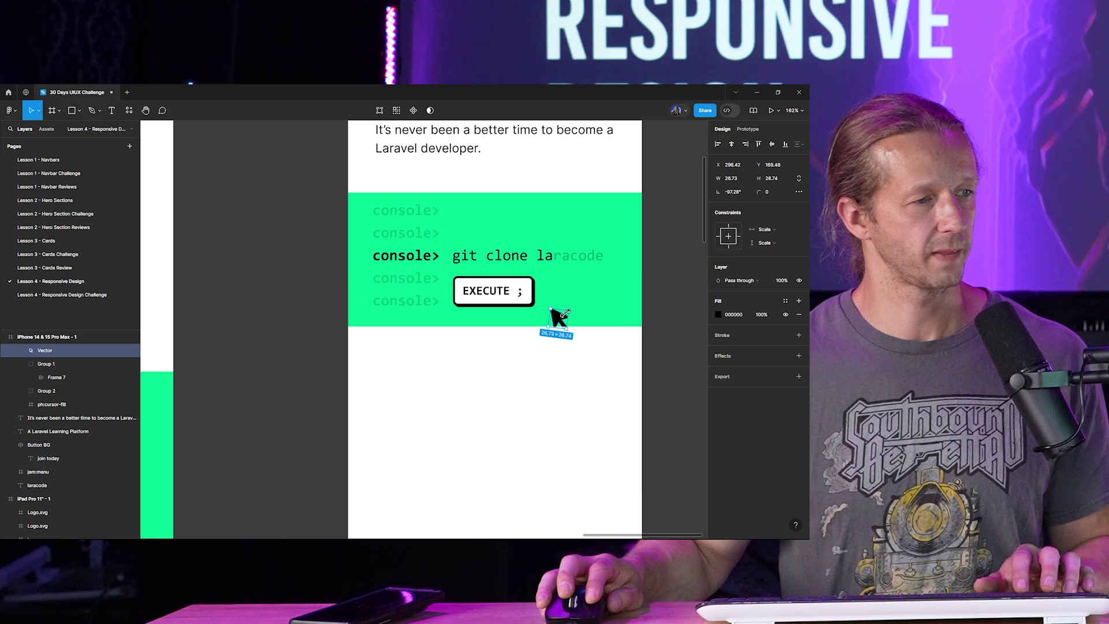
{"action": "left_click_drag", "start_coordinate": [565, 312], "coordinate": [552, 317]}
{"action": "left_click", "coordinate": [677, 385]}
{"action": "scroll", "coordinate": [560, 385], "scroll_direction": "down", "scroll_amount": 5}
{"action": "left_click_drag", "start_coordinate": [501, 416], "coordinate": [631, 372]}
- Nudge the iPhone and iPad frames a few pixels left, then bring both into view
{"action": "scroll", "coordinate": [585, 346], "scroll_direction": "down", "scroll_amount": 4}
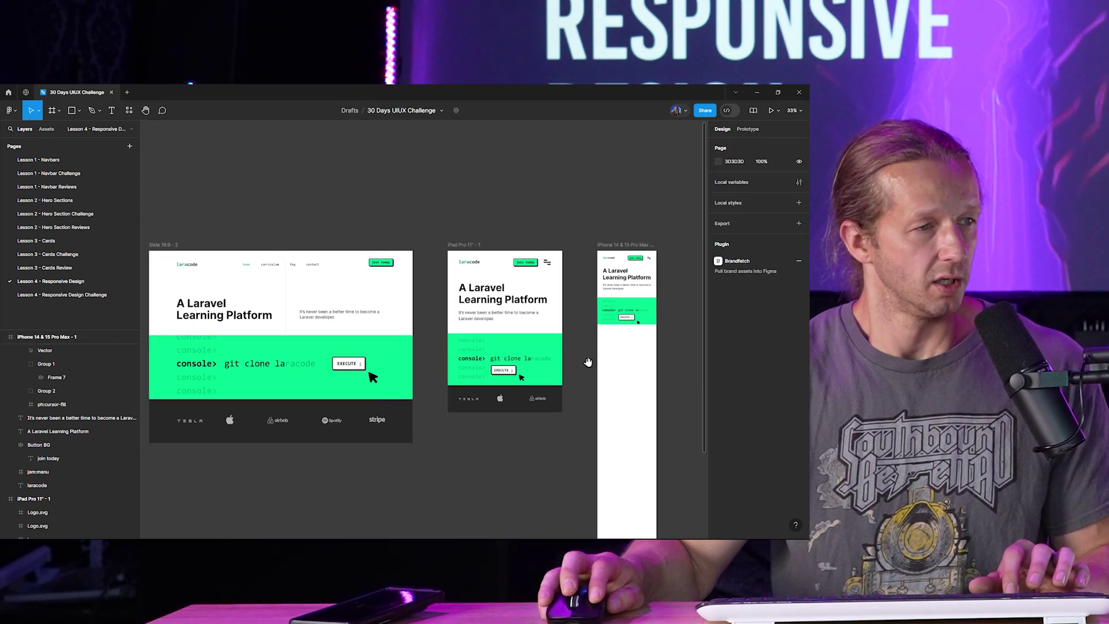
{"action": "left_click", "coordinate": [562, 244]}
{"action": "left_click_drag", "start_coordinate": [562, 245], "coordinate": [559, 244]}
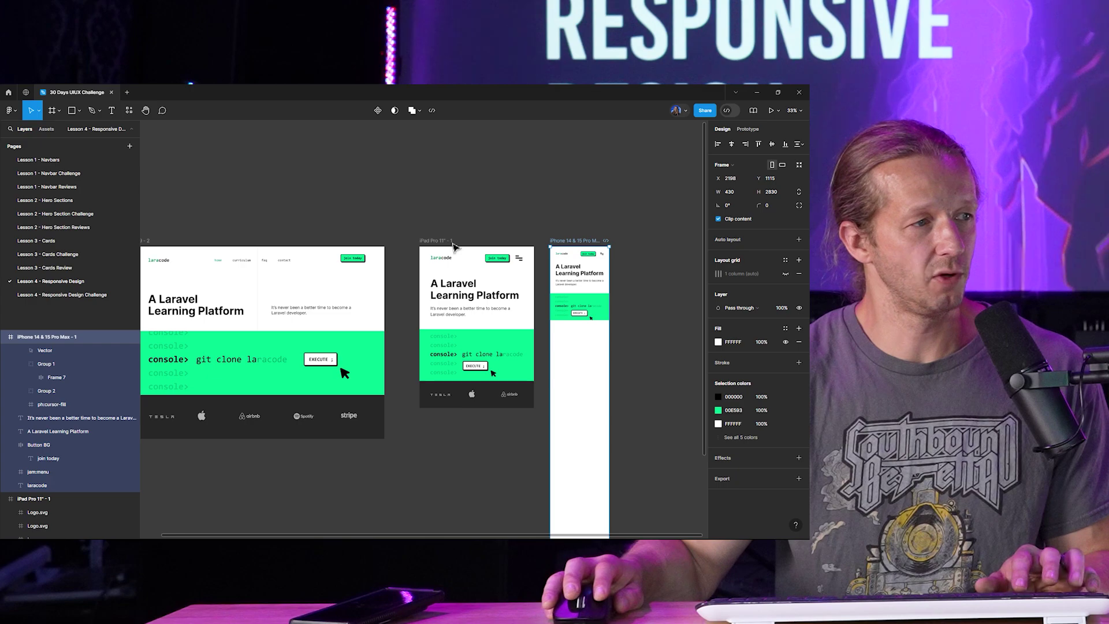
{"action": "left_click_drag", "start_coordinate": [443, 243], "coordinate": [434, 243]}
{"action": "left_click", "coordinate": [461, 214]}
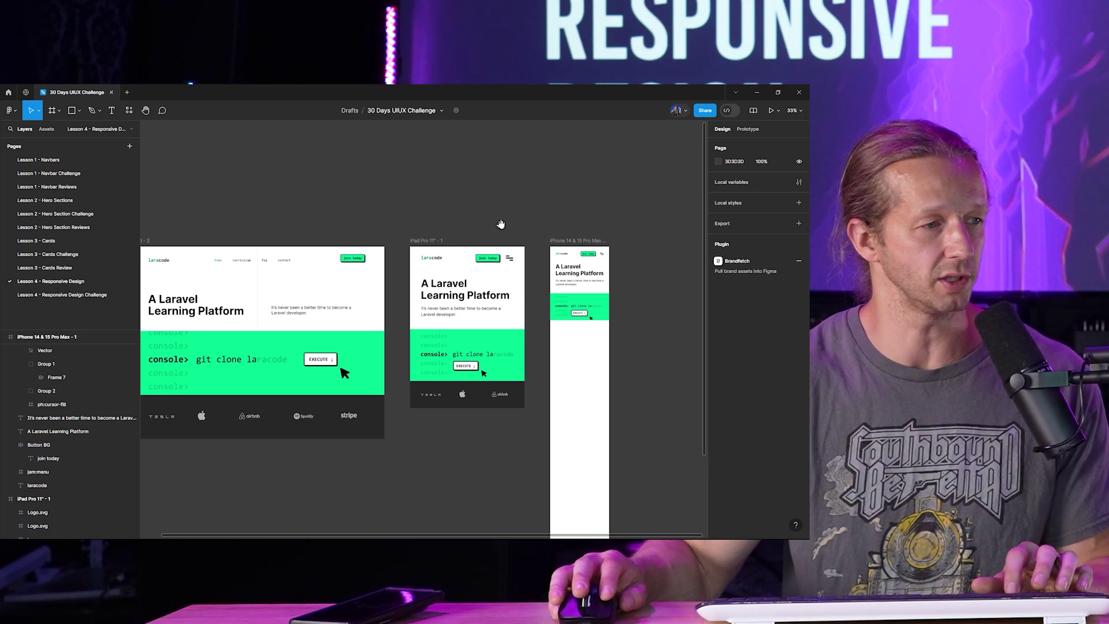
{"action": "left_click_drag", "start_coordinate": [508, 228], "coordinate": [455, 196]}
{"action": "scroll", "coordinate": [486, 272], "scroll_direction": "up", "scroll_amount": 3}
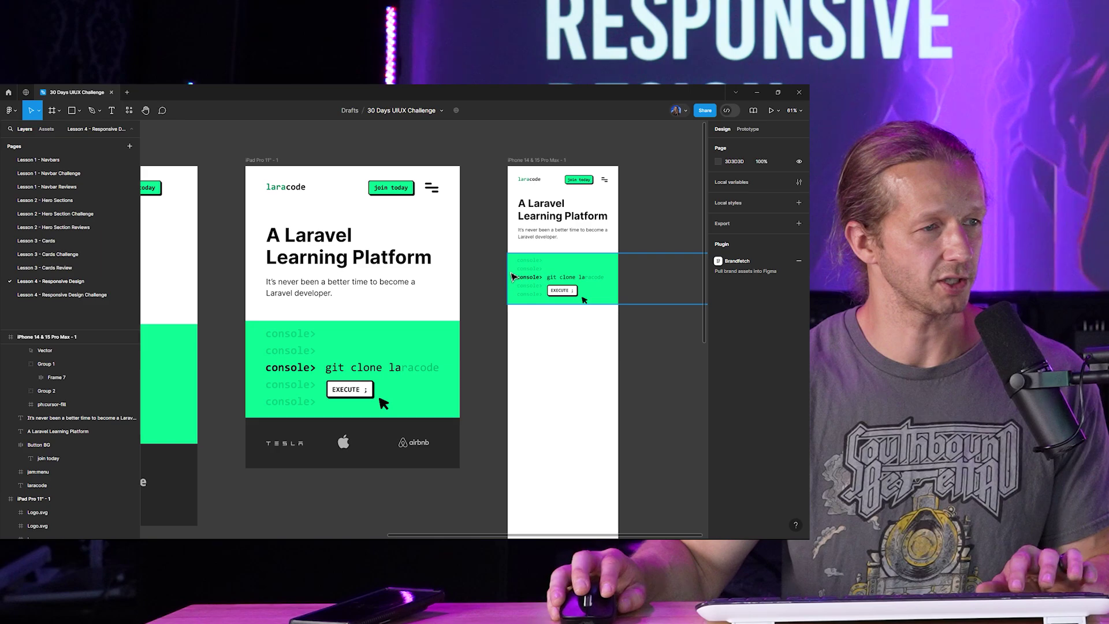
{"action": "left_click", "coordinate": [540, 161]}
{"action": "left_click", "coordinate": [538, 150]}
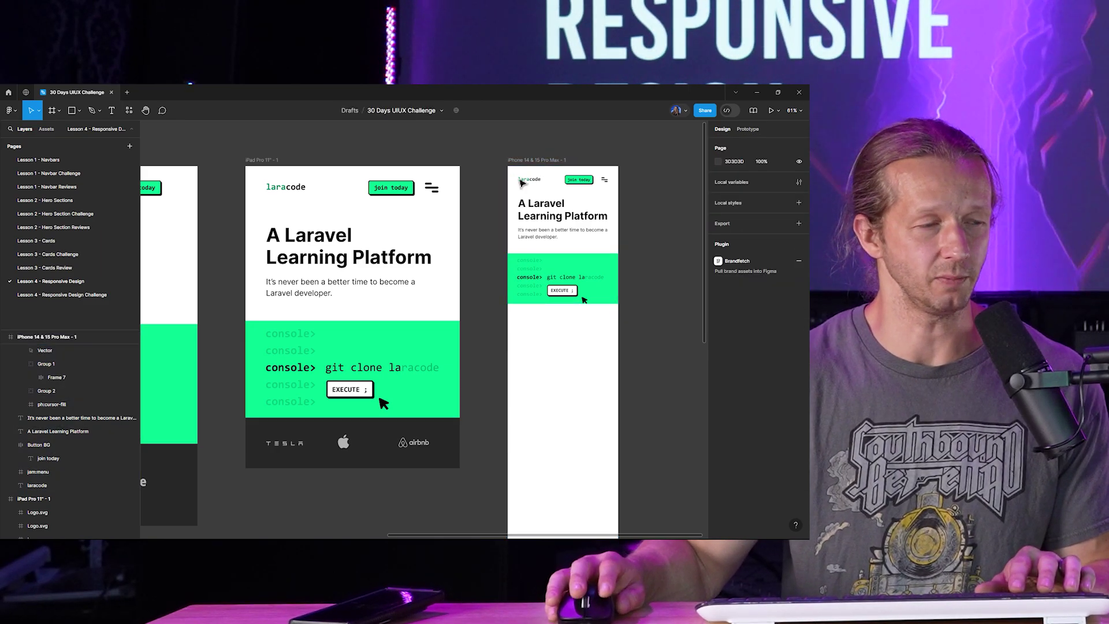
{"action": "scroll", "coordinate": [463, 387], "scroll_direction": "right", "scroll_amount": 3}
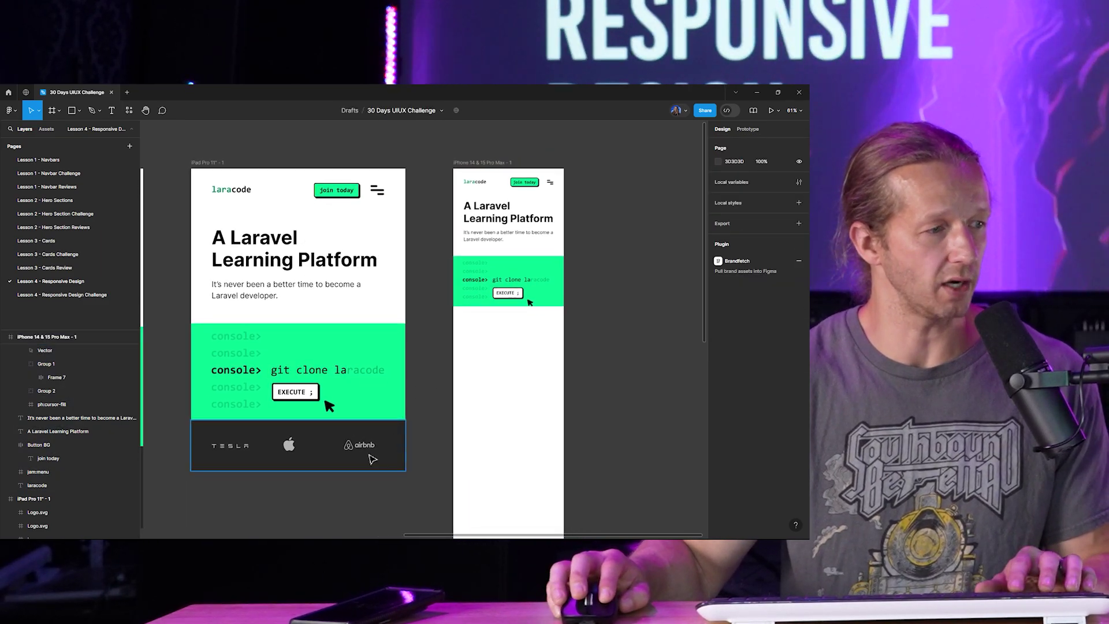
- Duplicate the iPad's Tesla, Apple and airbnb logo strip into the iPhone frame below the green band
{"action": "left_click", "coordinate": [364, 446]}
{"action": "left_click", "coordinate": [290, 446], "text": "shift"}
{"action": "left_click", "coordinate": [244, 448], "text": "shift"}
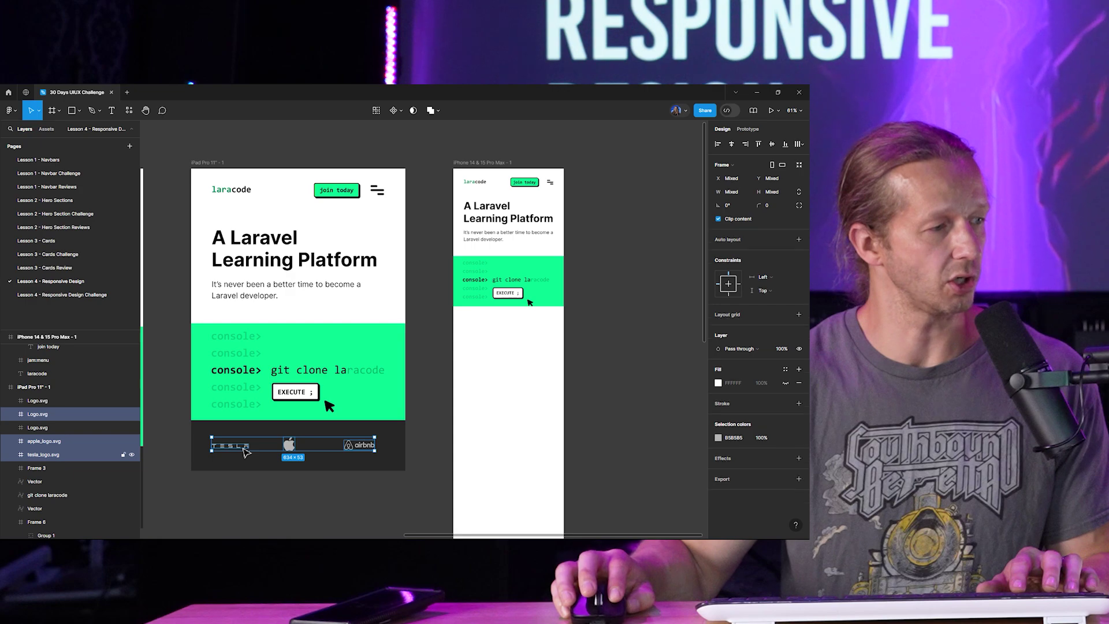
{"action": "left_click", "coordinate": [281, 432], "text": "shift"}
{"action": "left_click_drag", "start_coordinate": [240, 435], "coordinate": [504, 322]}
- Scale the three-logo row down to fit the iPhone width
{"action": "left_click", "coordinate": [500, 334]}
{"action": "left_click", "coordinate": [552, 332], "text": "shift"}
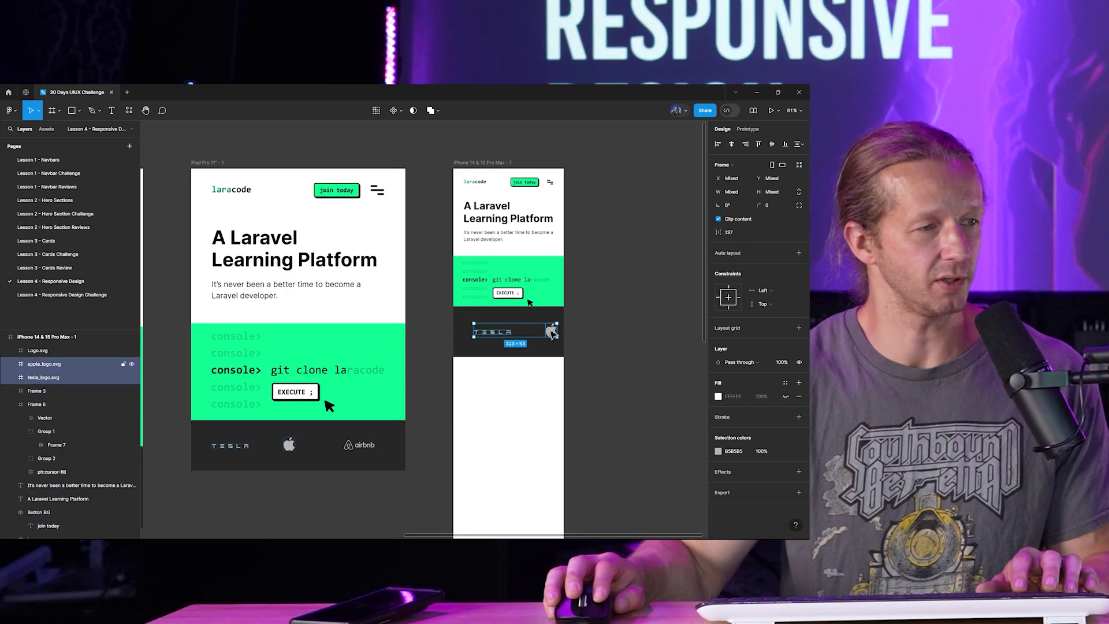
{"action": "left_click", "coordinate": [621, 331], "text": "shift"}
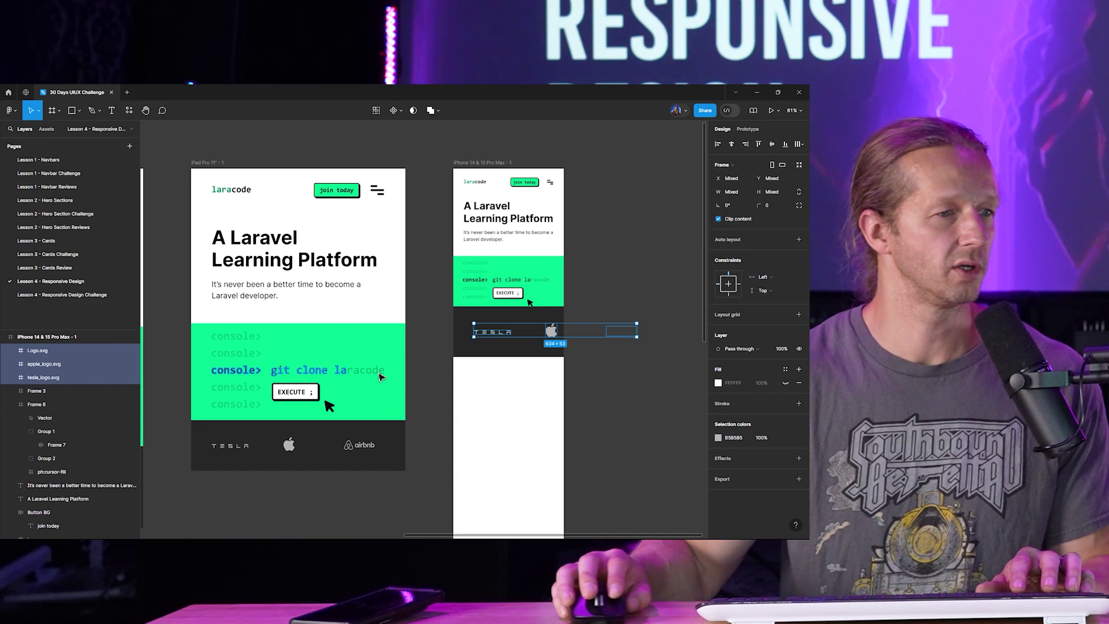
{"action": "left_click_drag", "start_coordinate": [642, 327], "coordinate": [530, 327]}
{"action": "left_click", "coordinate": [601, 317]}
{"action": "left_click", "coordinate": [515, 323]}
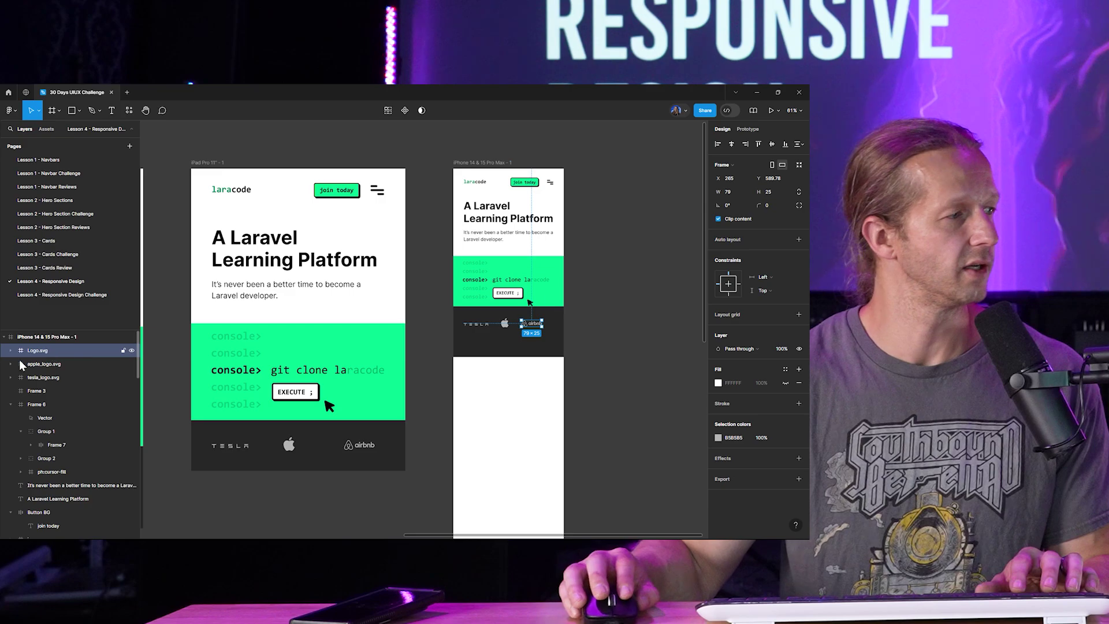
- Space the Apple and airbnb logos evenly and pull the dark strip's bottom edge up
{"action": "left_click", "coordinate": [360, 446]}
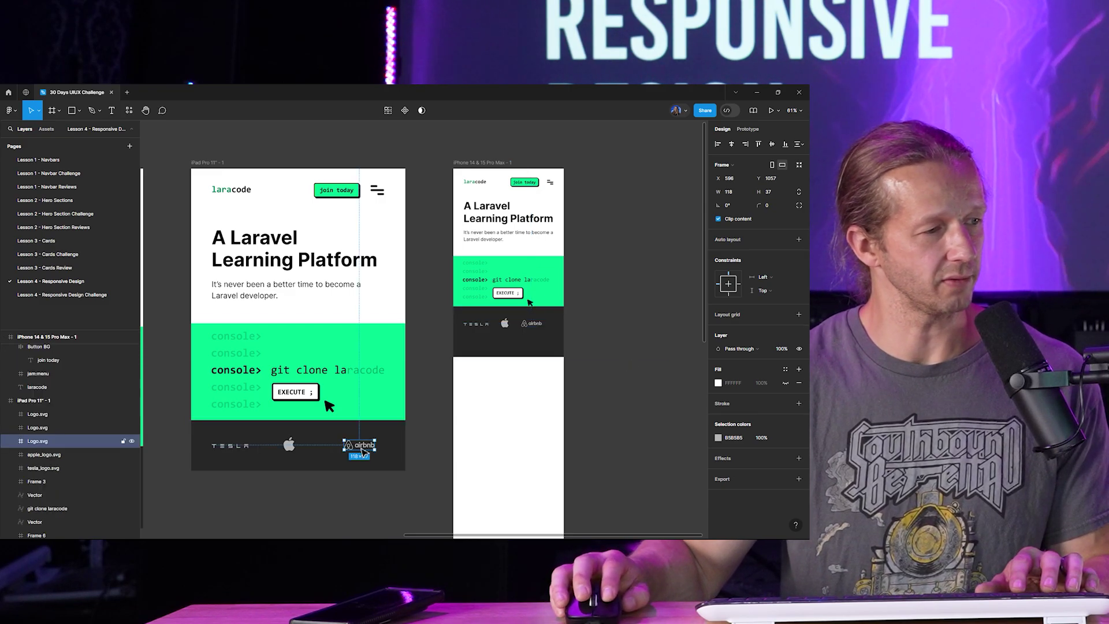
{"action": "left_click", "coordinate": [609, 336]}
{"action": "scroll", "coordinate": [520, 322], "scroll_direction": "up", "scroll_amount": 5}
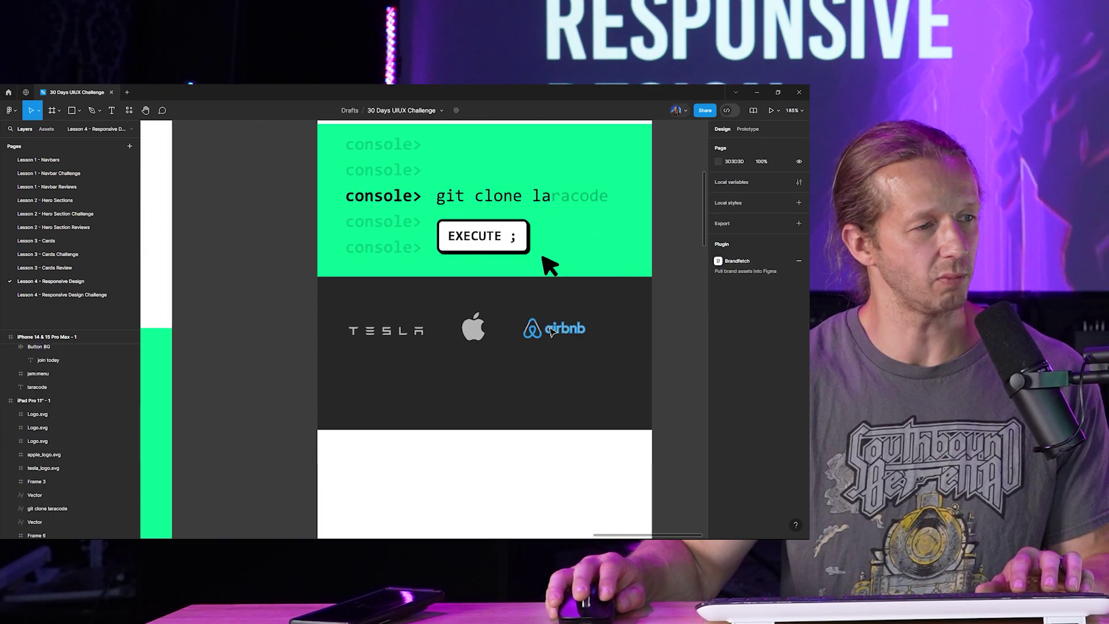
{"action": "left_click_drag", "start_coordinate": [562, 335], "coordinate": [582, 335]}
{"action": "left_click_drag", "start_coordinate": [478, 332], "coordinate": [489, 333]}
{"action": "left_click_drag", "start_coordinate": [567, 331], "coordinate": [571, 332]}
{"action": "scroll", "coordinate": [600, 339], "scroll_direction": "down", "scroll_amount": 5}
{"action": "left_click", "coordinate": [666, 374]}
{"action": "scroll", "coordinate": [656, 373], "scroll_direction": "down", "scroll_amount": 1}
{"action": "left_click", "coordinate": [562, 369]}
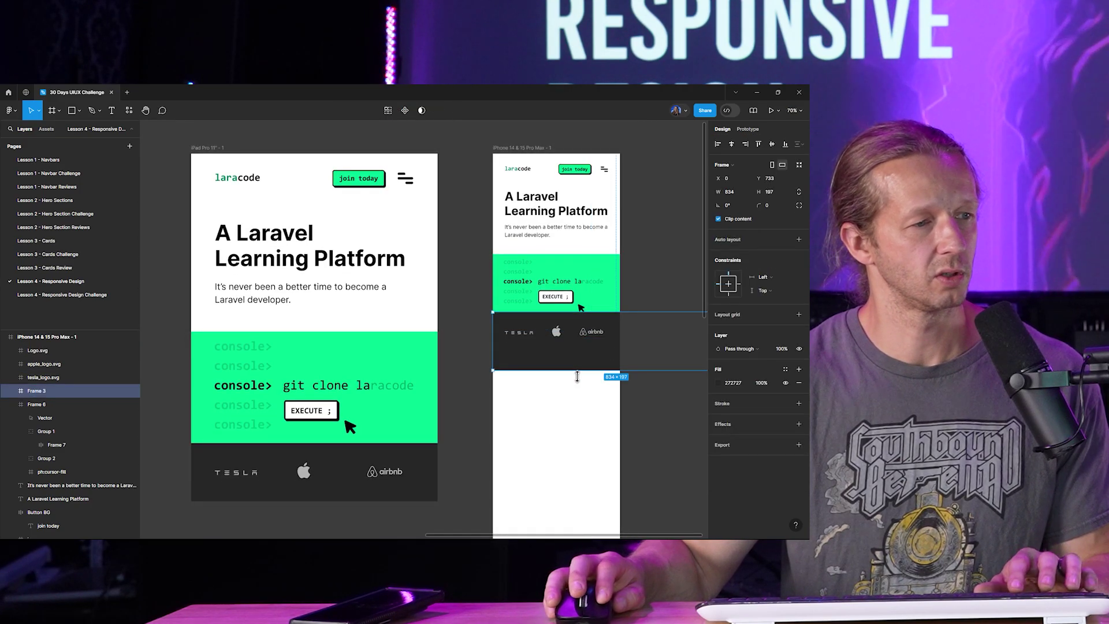
{"action": "left_click_drag", "start_coordinate": [578, 371], "coordinate": [584, 351]}
- Drag the iPhone frame's bottom edge up to 430×681, ending just below the logo strip
{"action": "left_click", "coordinate": [654, 379]}
{"action": "scroll", "coordinate": [649, 374], "scroll_direction": "down", "scroll_amount": 5}
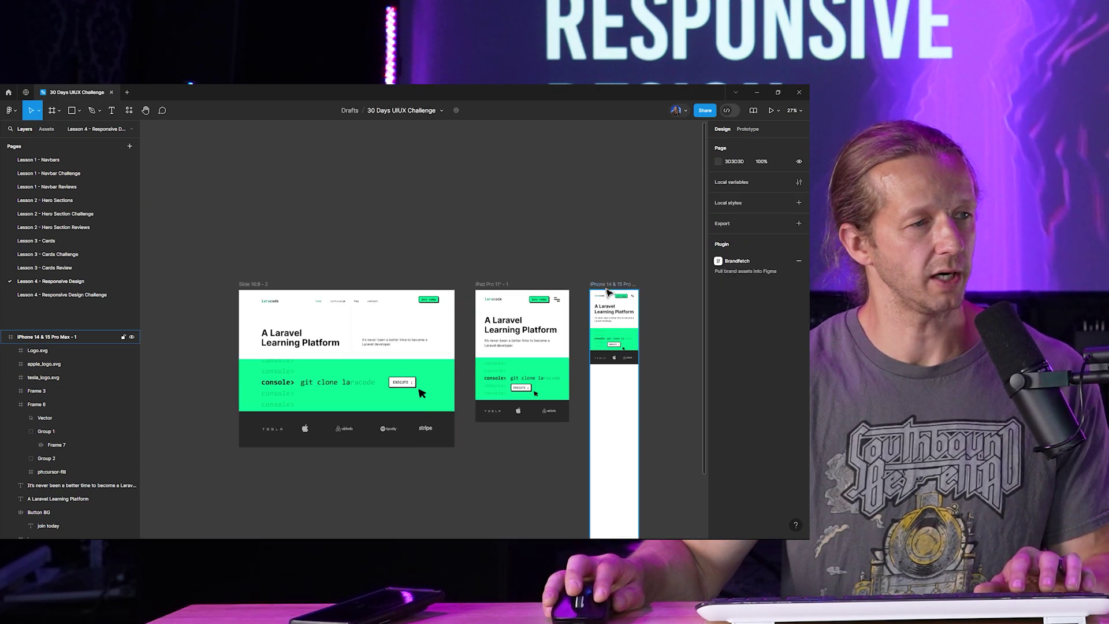
{"action": "left_click", "coordinate": [608, 285]}
{"action": "scroll", "coordinate": [624, 428], "scroll_direction": "down", "scroll_amount": 3}
{"action": "left_click_drag", "start_coordinate": [597, 514], "coordinate": [586, 270]}
{"action": "left_click", "coordinate": [599, 310]}
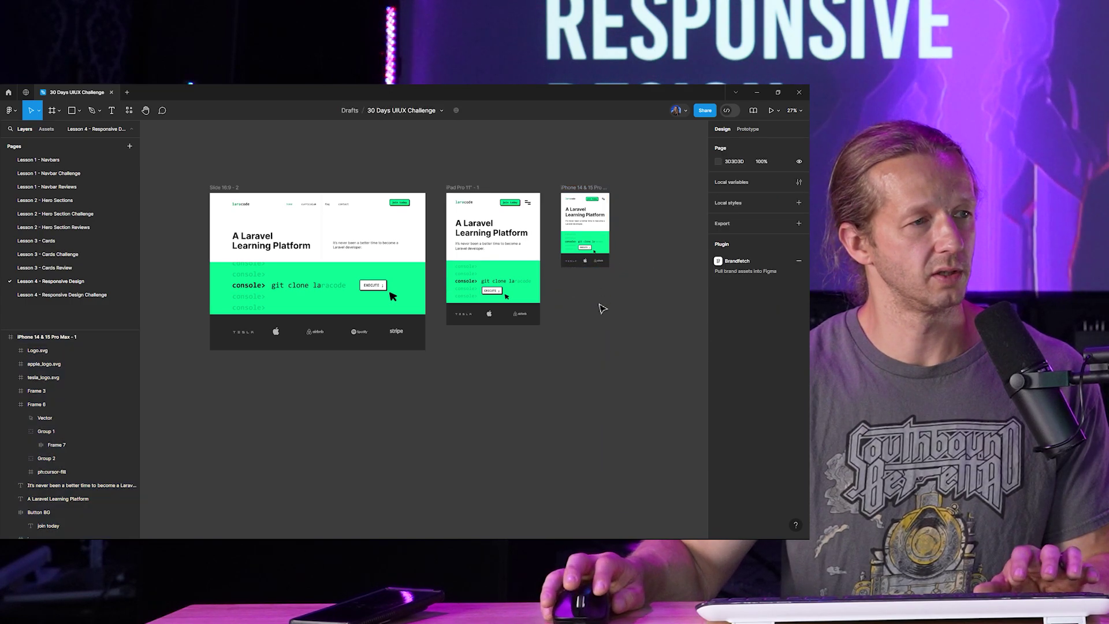
- Pan across the canvas to review the desktop, iPad and iPhone layouts
{"action": "scroll", "coordinate": [564, 372], "scroll_direction": "up", "scroll_amount": 5}
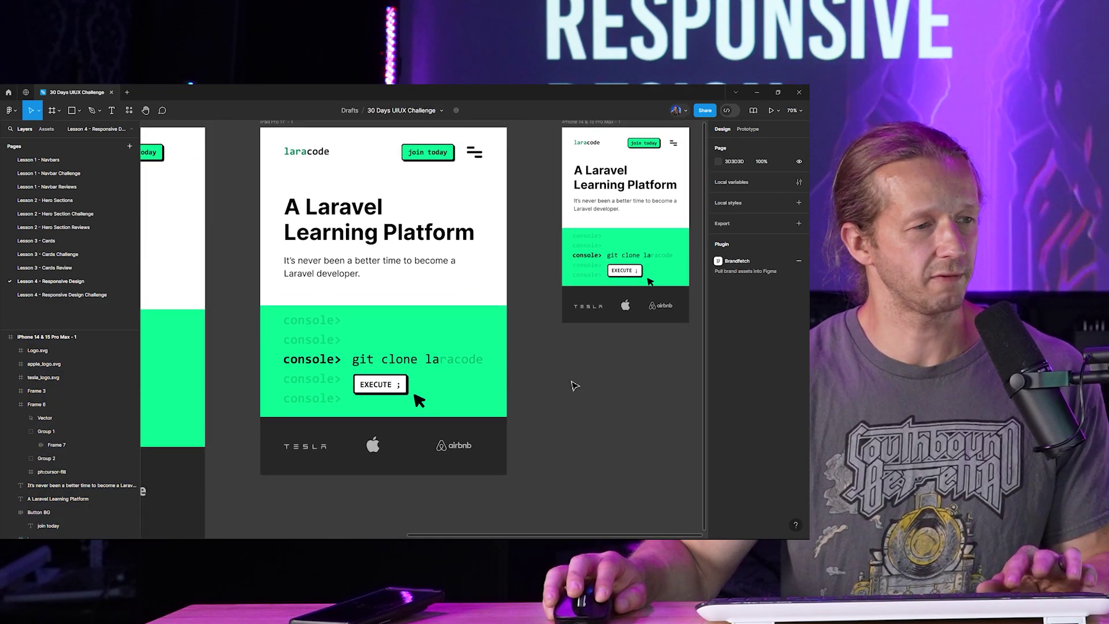
{"action": "scroll", "coordinate": [558, 358], "scroll_direction": "down", "scroll_amount": 3}
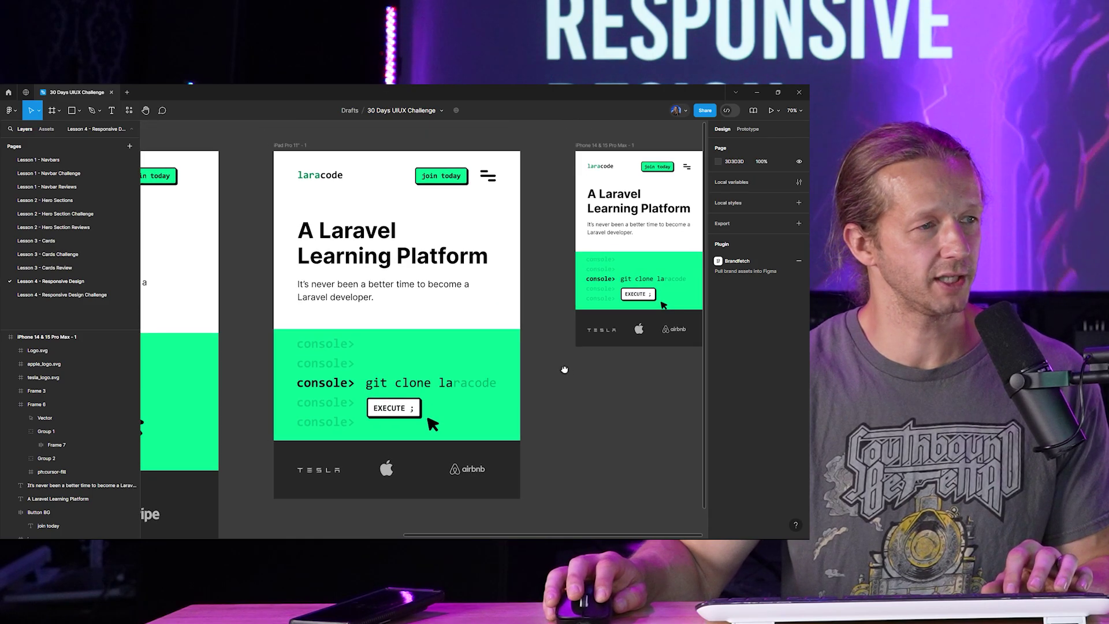
{"action": "left_click_drag", "start_coordinate": [577, 406], "coordinate": [534, 396]}
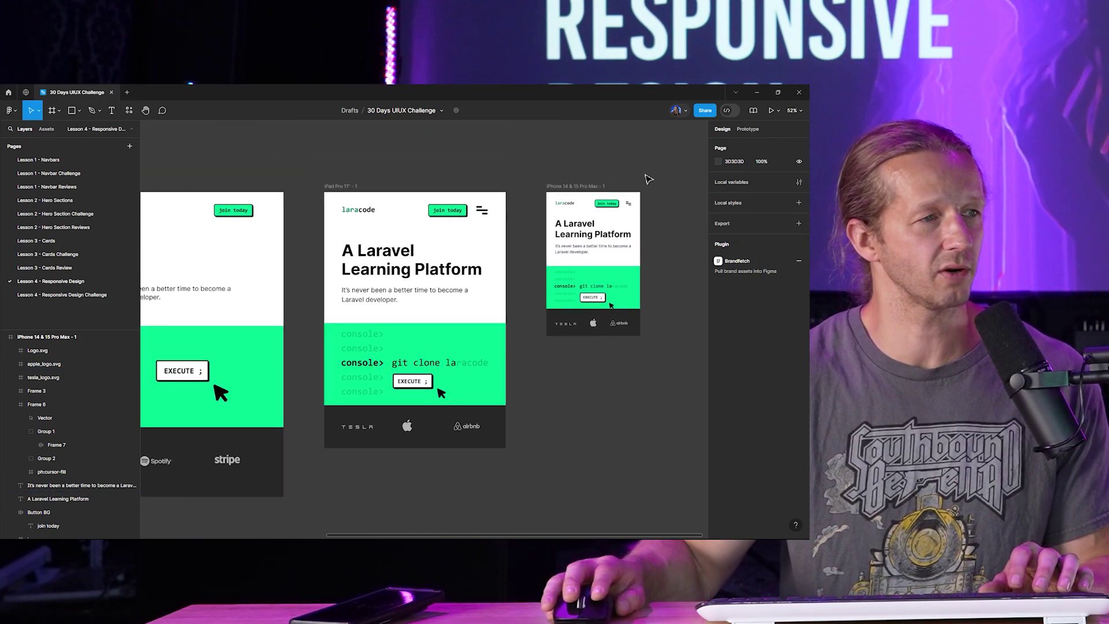
{"action": "left_click", "coordinate": [578, 187]}
{"action": "left_click", "coordinate": [623, 168]}
{"action": "left_click_drag", "start_coordinate": [630, 176], "coordinate": [689, 166]}
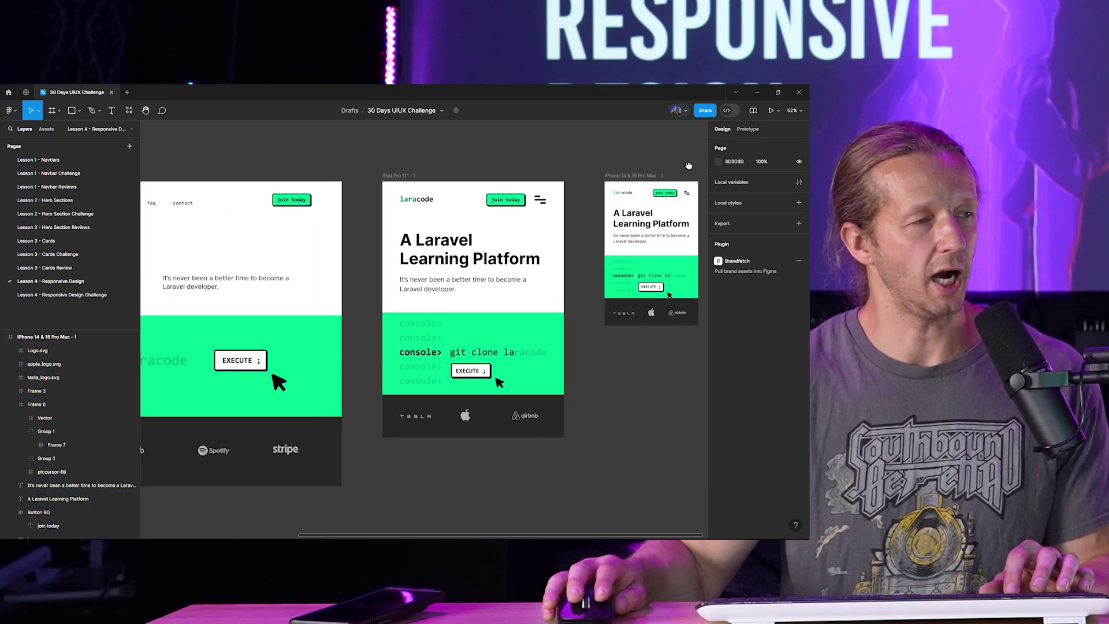
{"action": "scroll", "coordinate": [635, 174], "scroll_direction": "left", "scroll_amount": 5}
{"action": "scroll", "coordinate": [584, 178], "scroll_direction": "down", "scroll_amount": 5}
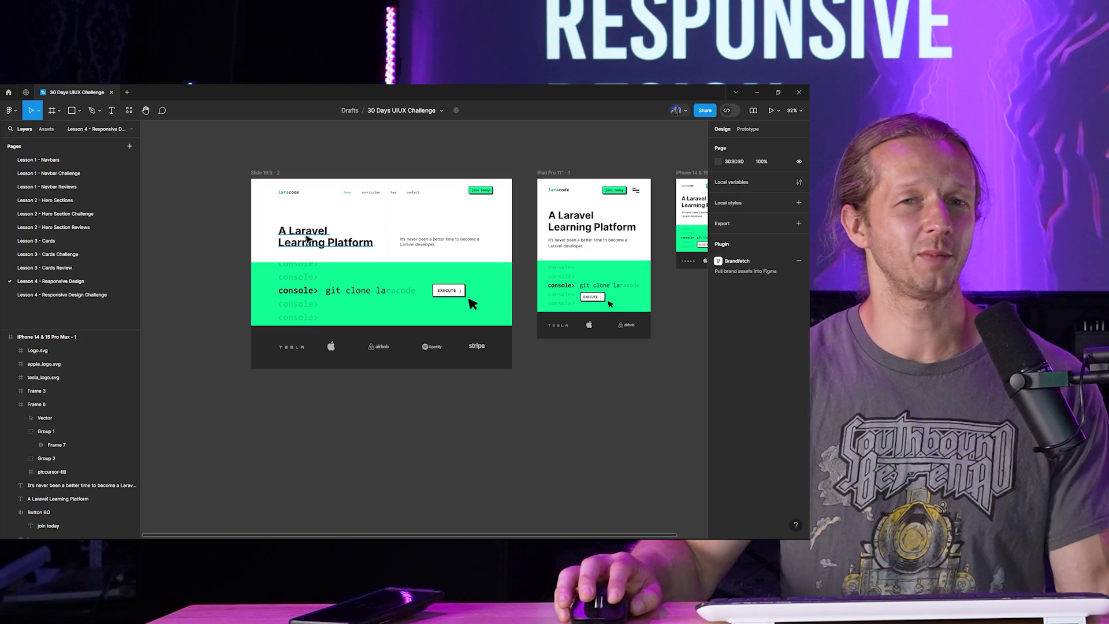
- Switch to the Lesson 4 - Responsive Design Challenge page with nothing selected
{"action": "left_click", "coordinate": [91, 297]}
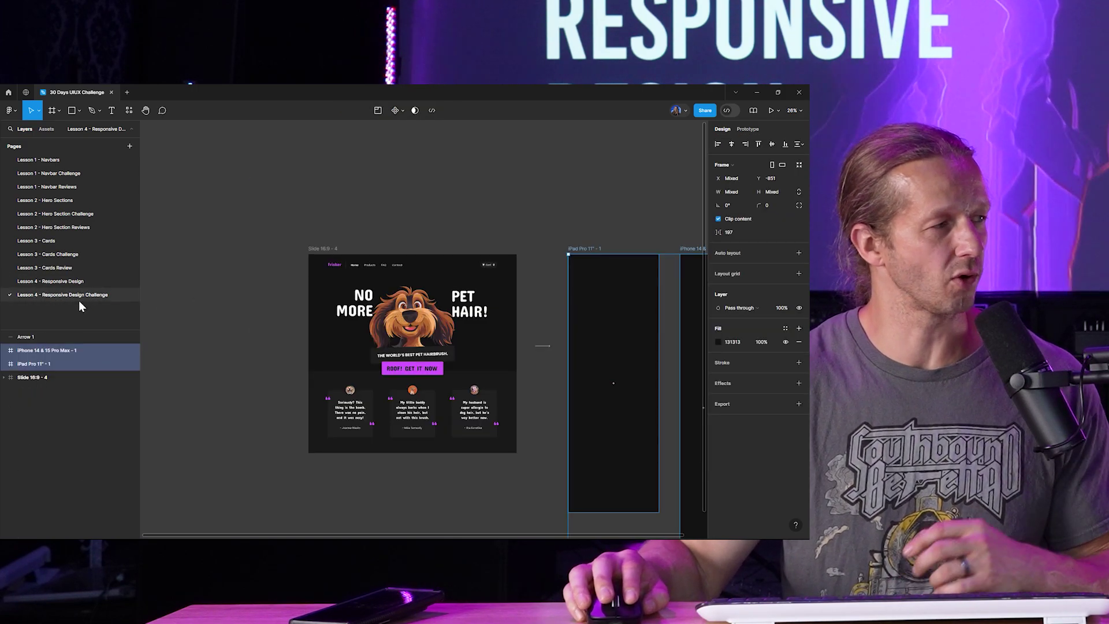
{"action": "left_click", "coordinate": [307, 210]}
{"action": "scroll", "coordinate": [427, 370], "scroll_direction": "up", "scroll_amount": 5}
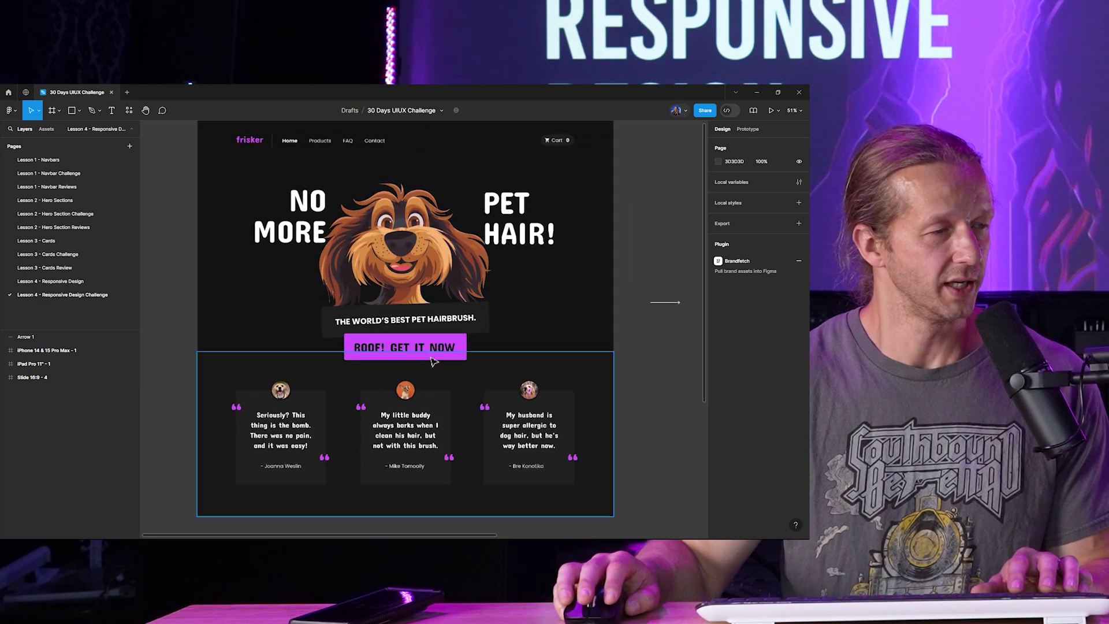
{"action": "scroll", "coordinate": [462, 295], "scroll_direction": "down", "scroll_amount": 1}
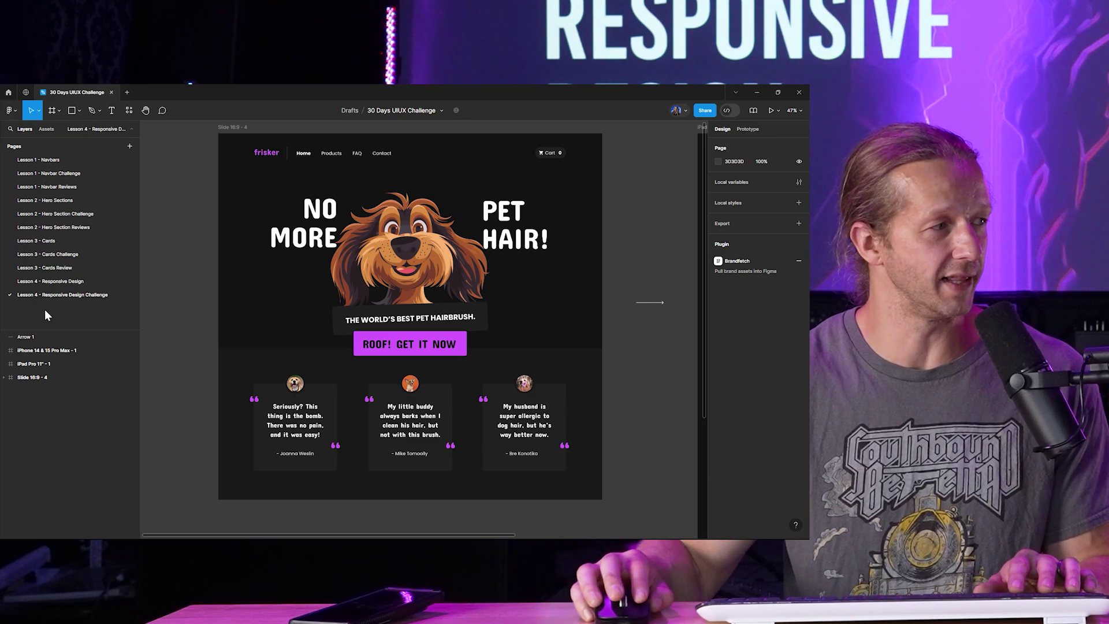
- Glance back at the Lesson 4 - Responsive Design page, then return to the top of the Frisker slide
{"action": "left_click", "coordinate": [47, 282]}
{"action": "left_click", "coordinate": [50, 293]}
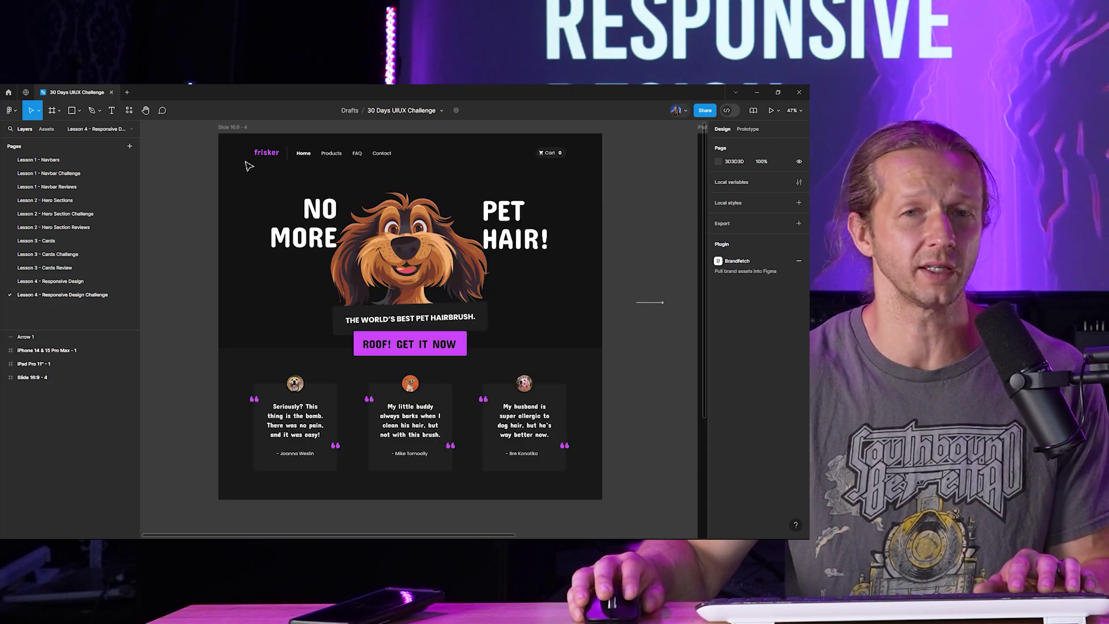
{"action": "scroll", "coordinate": [317, 142], "scroll_direction": "up", "scroll_amount": 5}
{"action": "scroll", "coordinate": [358, 149], "scroll_direction": "down", "scroll_amount": 1}
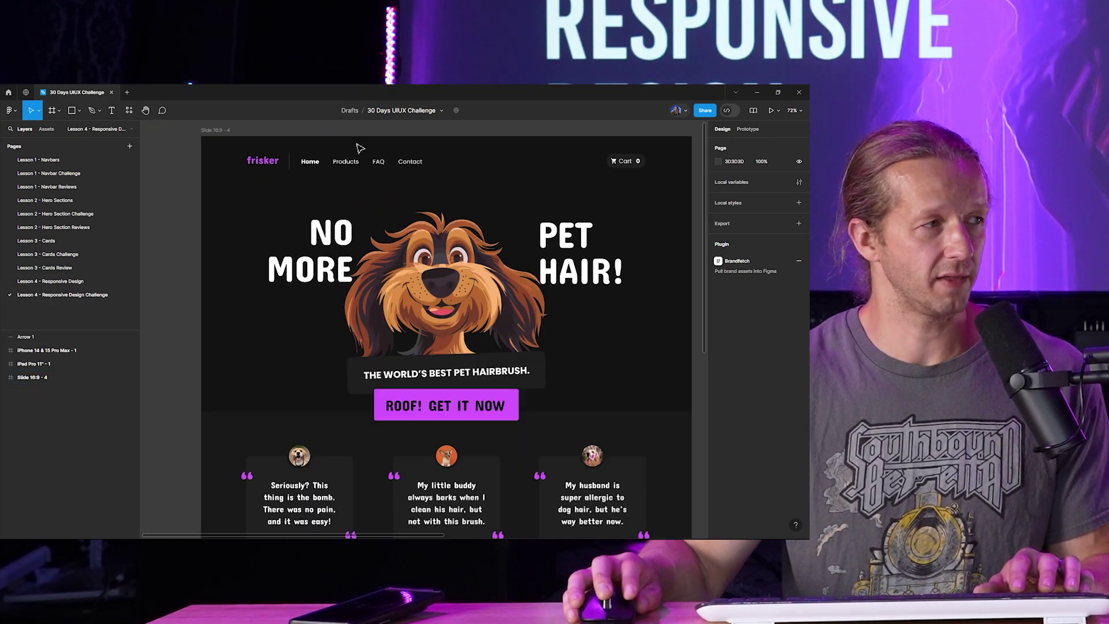
{"action": "left_click_drag", "start_coordinate": [373, 162], "coordinate": [338, 216]}
{"action": "scroll", "coordinate": [319, 217], "scroll_direction": "up", "scroll_amount": 1}
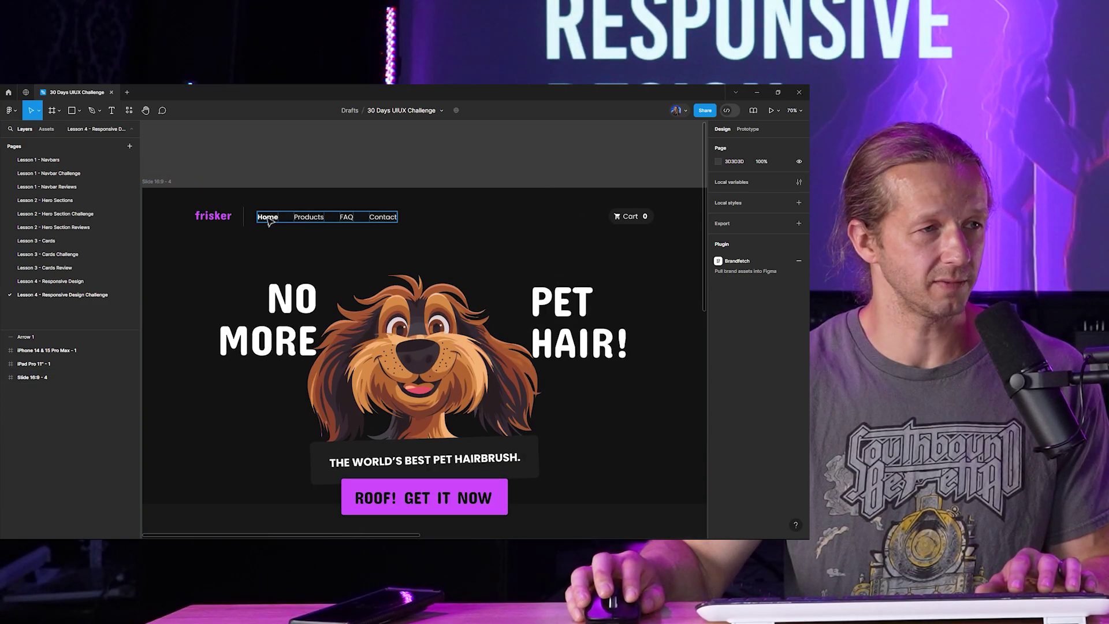
{"action": "scroll", "coordinate": [436, 231], "scroll_direction": "down", "scroll_amount": 2}
- Pan and zoom to inspect the empty iPad and iPhone frames
{"action": "left_click_drag", "start_coordinate": [652, 202], "coordinate": [278, 186]}
{"action": "left_click_drag", "start_coordinate": [352, 194], "coordinate": [389, 153]}
{"action": "scroll", "coordinate": [371, 179], "scroll_direction": "up", "scroll_amount": 1}
{"action": "scroll", "coordinate": [368, 174], "scroll_direction": "up", "scroll_amount": 2}
{"action": "scroll", "coordinate": [392, 167], "scroll_direction": "down", "scroll_amount": 2}
{"action": "scroll", "coordinate": [367, 212], "scroll_direction": "up", "scroll_amount": 1}
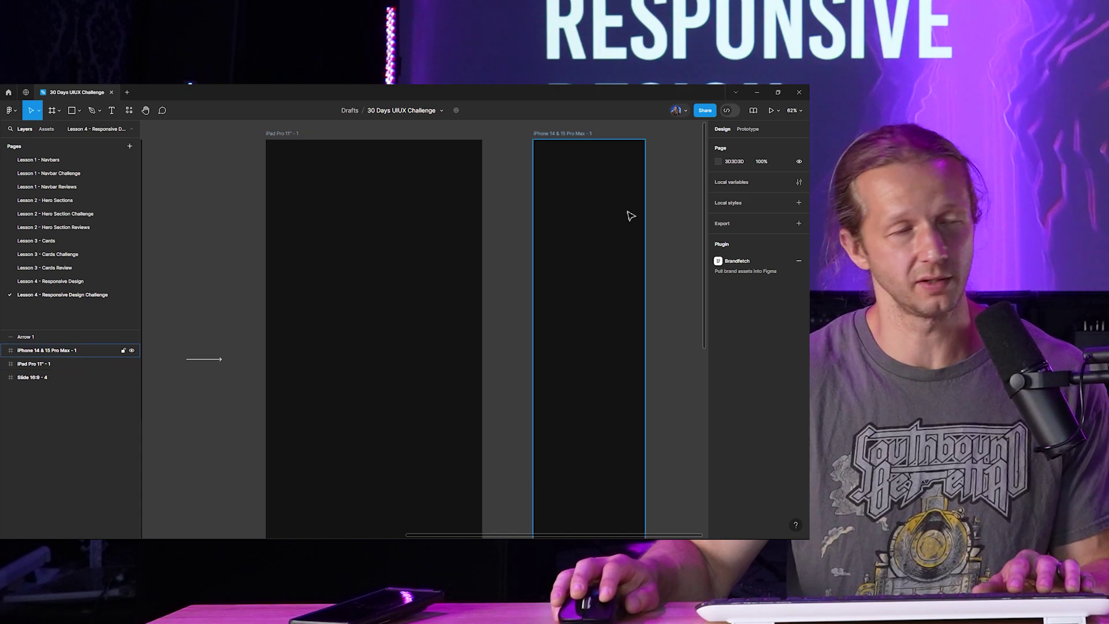
{"action": "scroll", "coordinate": [411, 213], "scroll_direction": "down", "scroll_amount": 3}
- Select the PET HAIR! heading, dog illustration and NO MORE heading on the Frisker slide
{"action": "left_click_drag", "start_coordinate": [293, 206], "coordinate": [489, 198]}
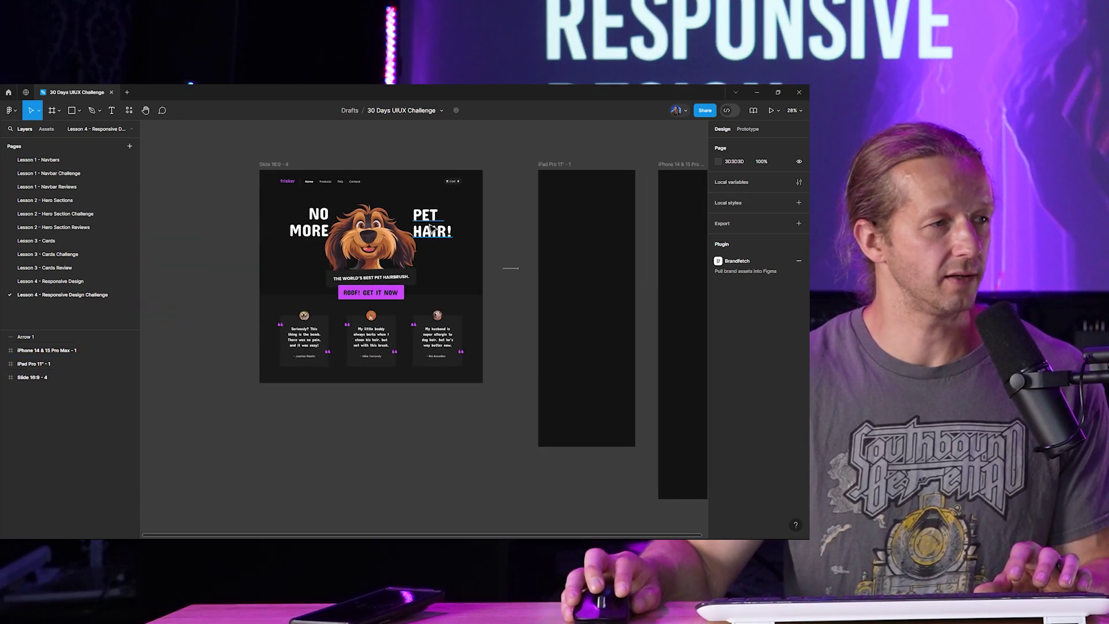
{"action": "scroll", "coordinate": [428, 231], "scroll_direction": "up", "scroll_amount": 4}
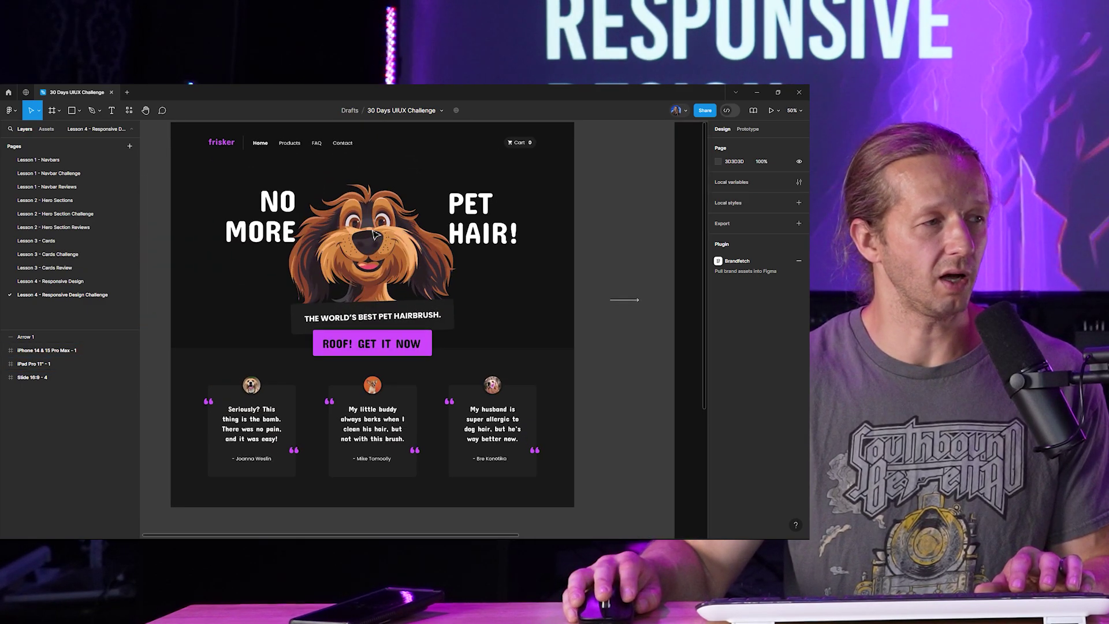
{"action": "left_click", "coordinate": [484, 234]}
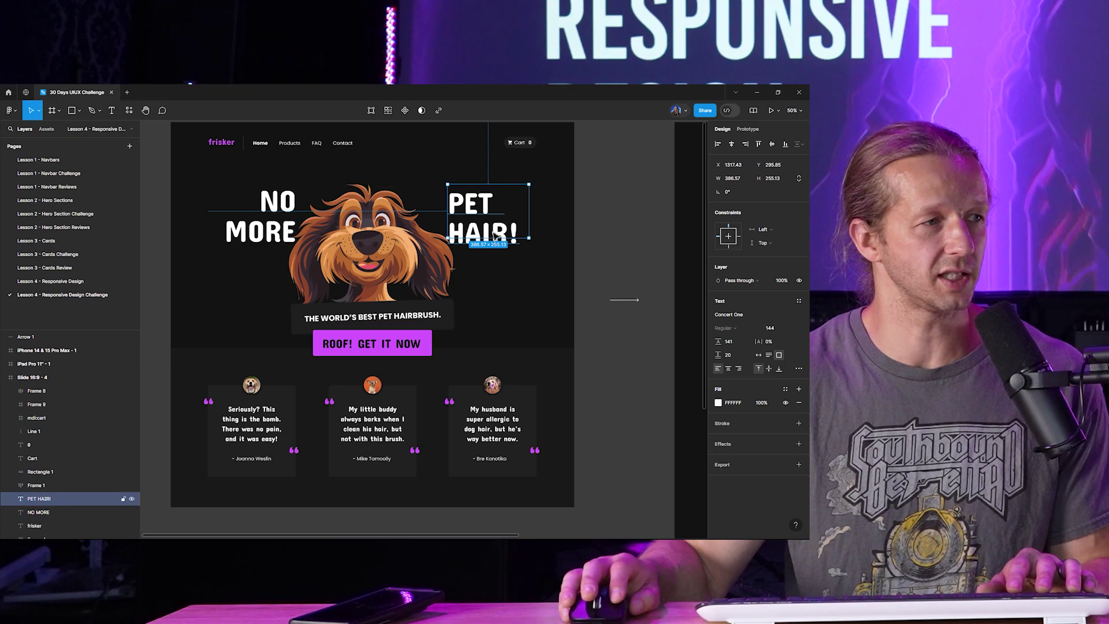
{"action": "left_click", "coordinate": [402, 240], "text": "shift"}
{"action": "left_click", "coordinate": [267, 218], "text": "shift"}
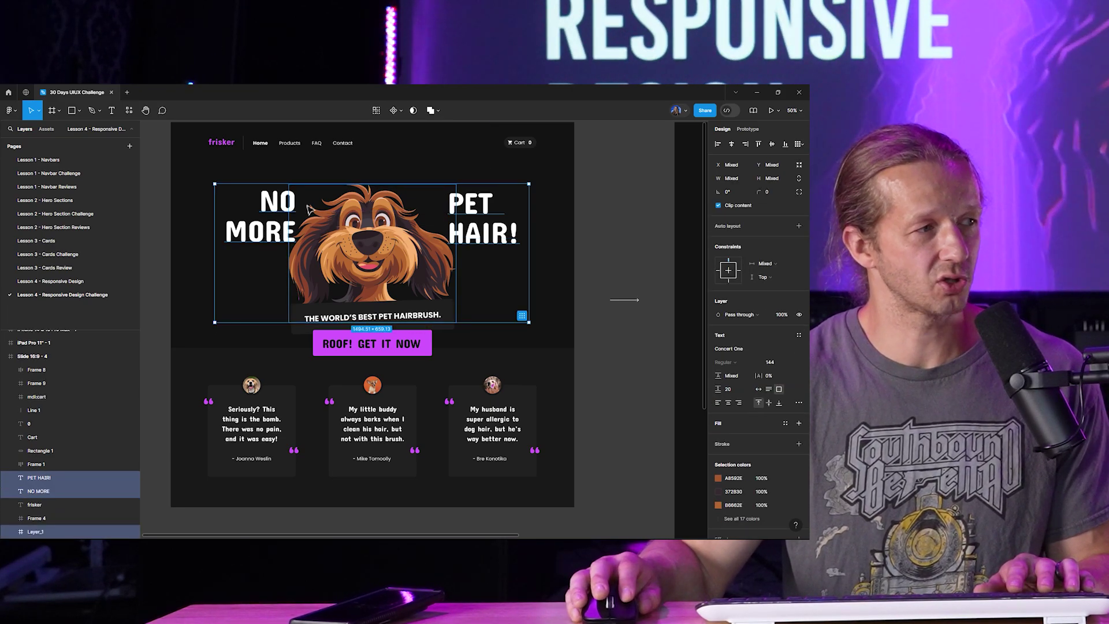
- Move the view back to the empty iPad frame and clear the selection
{"action": "scroll", "coordinate": [468, 276], "scroll_direction": "down", "scroll_amount": 3}
{"action": "left_click_drag", "start_coordinate": [673, 271], "coordinate": [411, 288]}
{"action": "scroll", "coordinate": [410, 286], "scroll_direction": "up", "scroll_amount": 5}
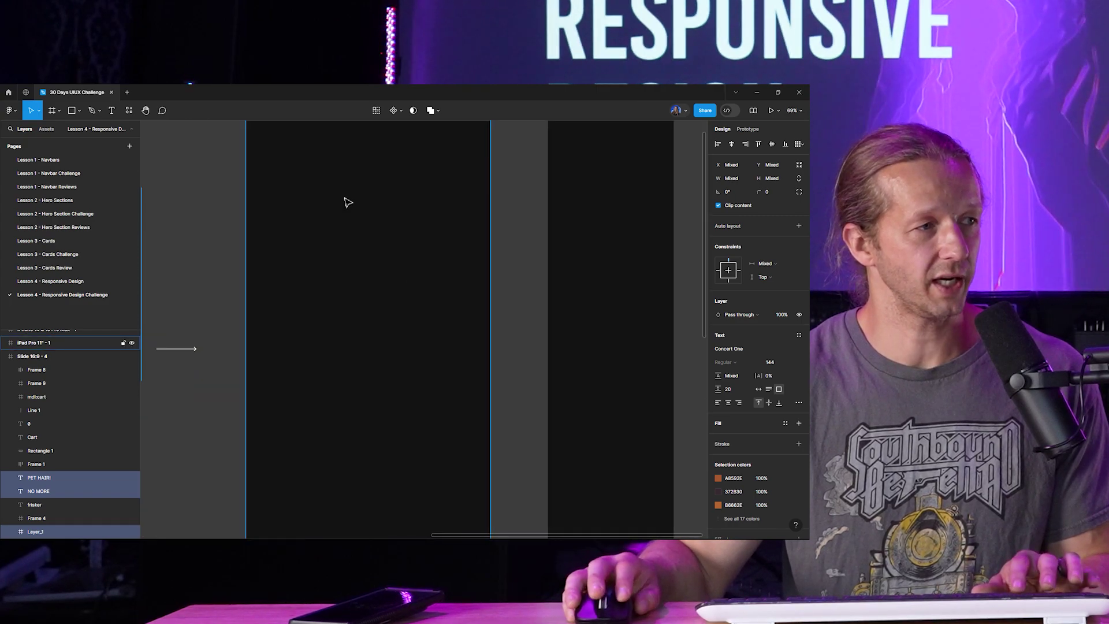
{"action": "scroll", "coordinate": [387, 233], "scroll_direction": "down", "scroll_amount": 3}
{"action": "scroll", "coordinate": [376, 268], "scroll_direction": "left", "scroll_amount": 5}
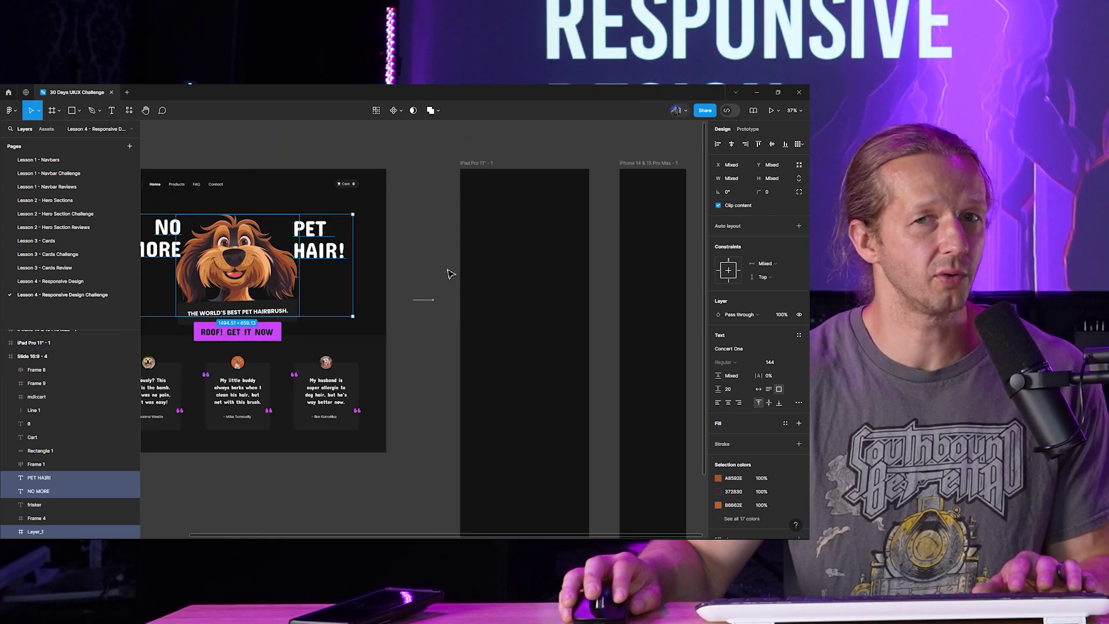
{"action": "scroll", "coordinate": [425, 267], "scroll_direction": "down", "scroll_amount": 2}
{"action": "scroll", "coordinate": [413, 275], "scroll_direction": "left", "scroll_amount": 1}
{"action": "left_click", "coordinate": [432, 242]}
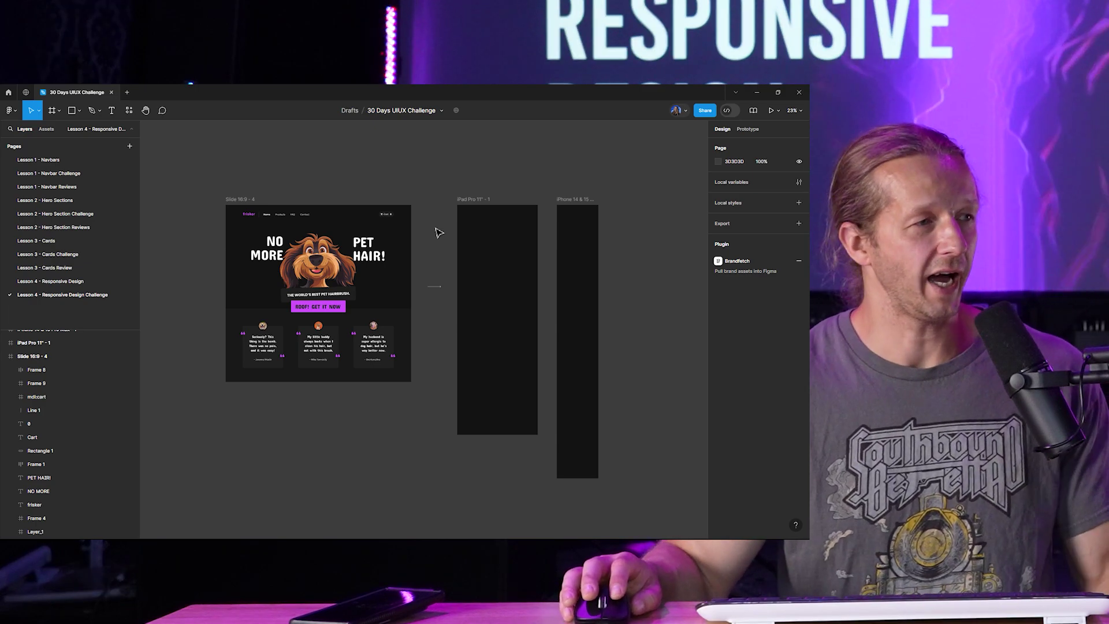
{"action": "left_click", "coordinate": [705, 110]}
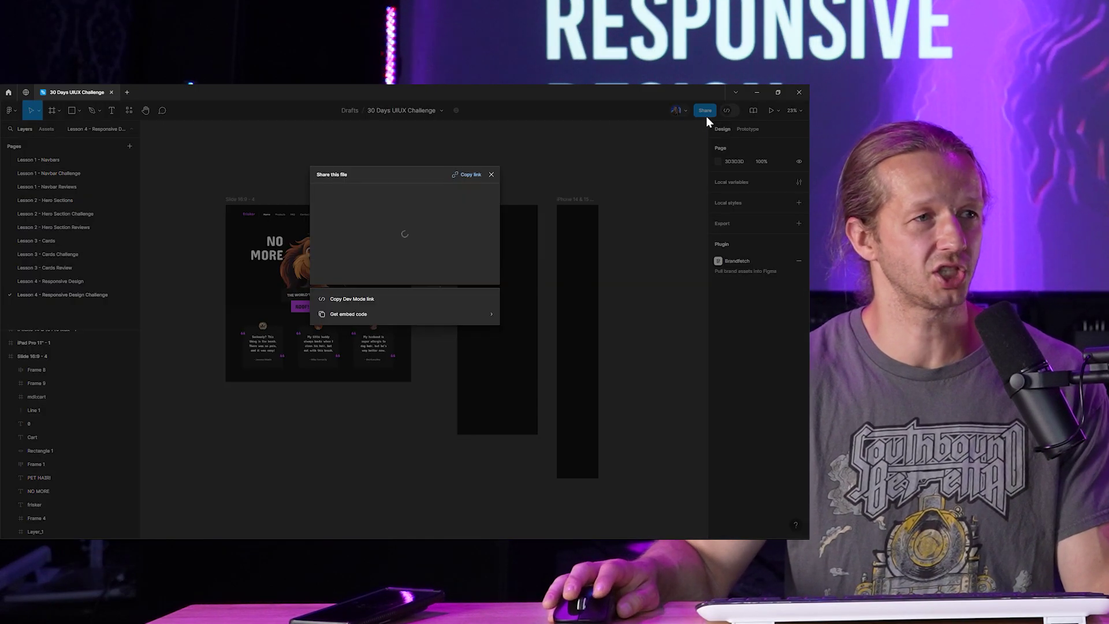
{"action": "left_click", "coordinate": [491, 175]}
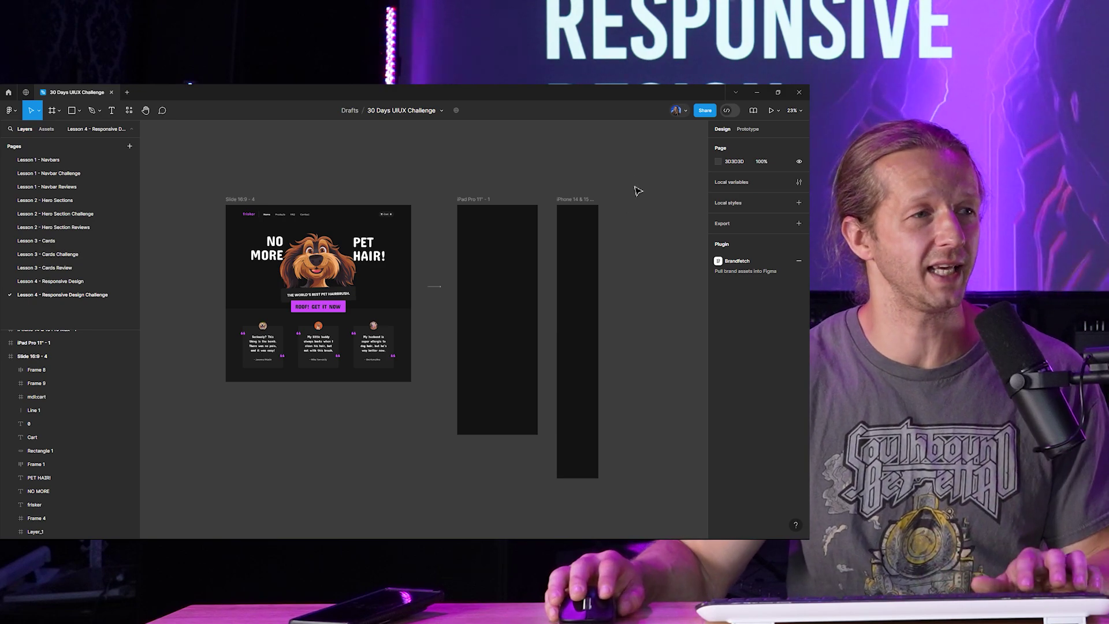
{"action": "left_click", "coordinate": [371, 259]}
{"action": "left_click", "coordinate": [424, 161]}
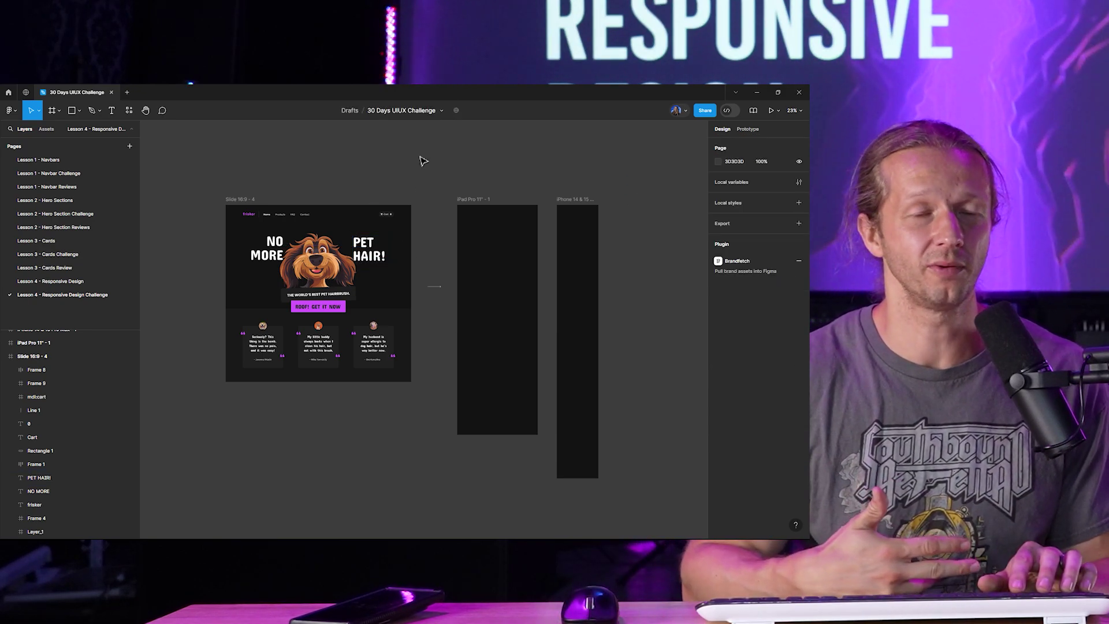
{"action": "scroll", "coordinate": [410, 178], "scroll_direction": "down", "scroll_amount": 5}
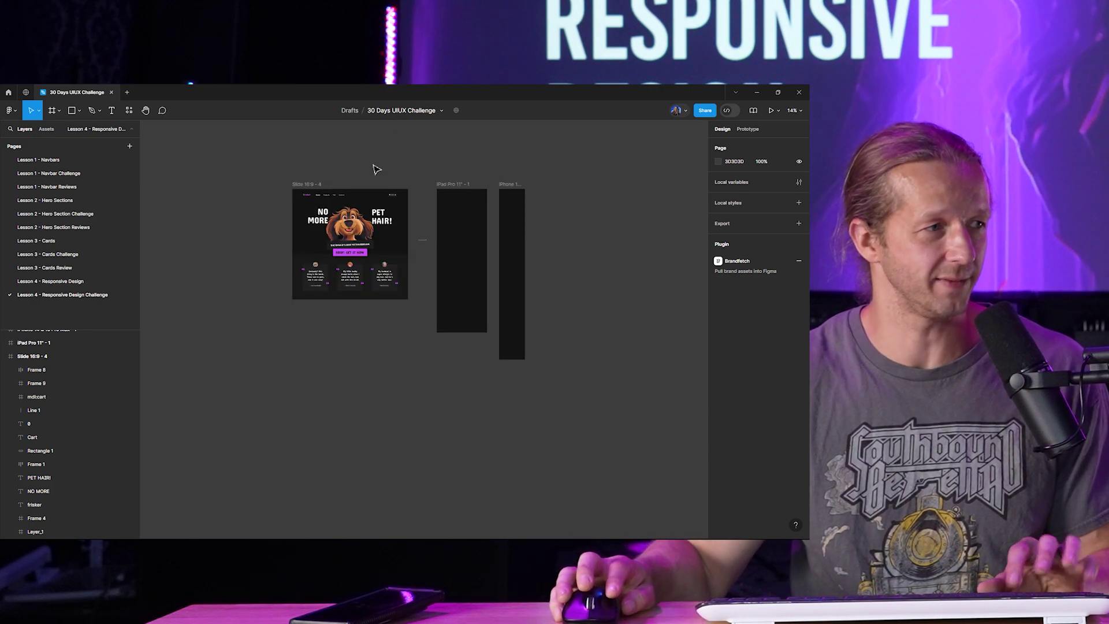